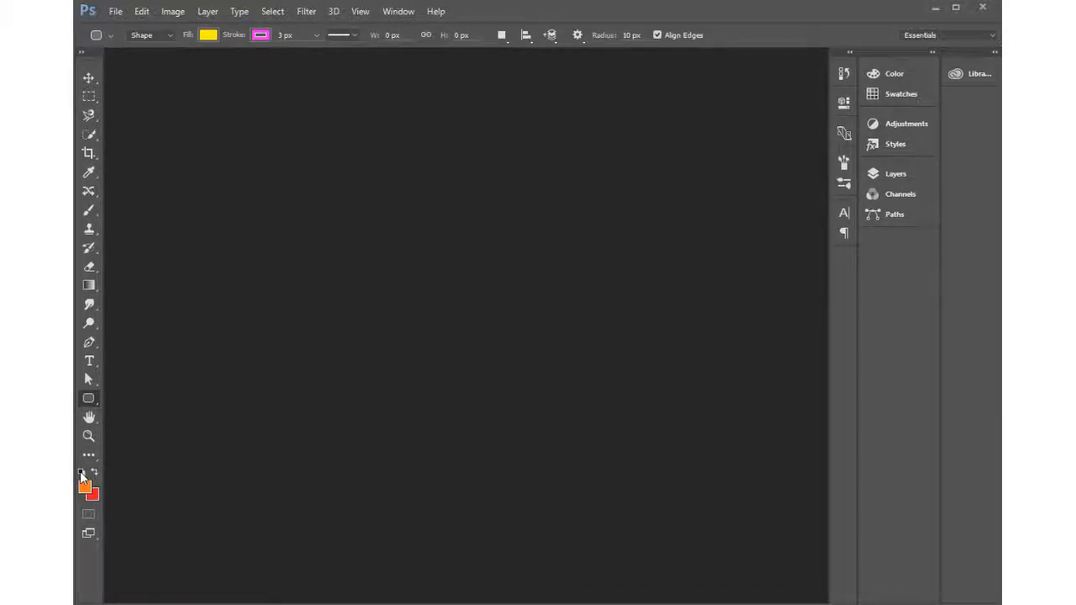
# Reset the foreground and background colours to the default black and white, and choose the Essentials workspace
pyautogui.click(82, 474)
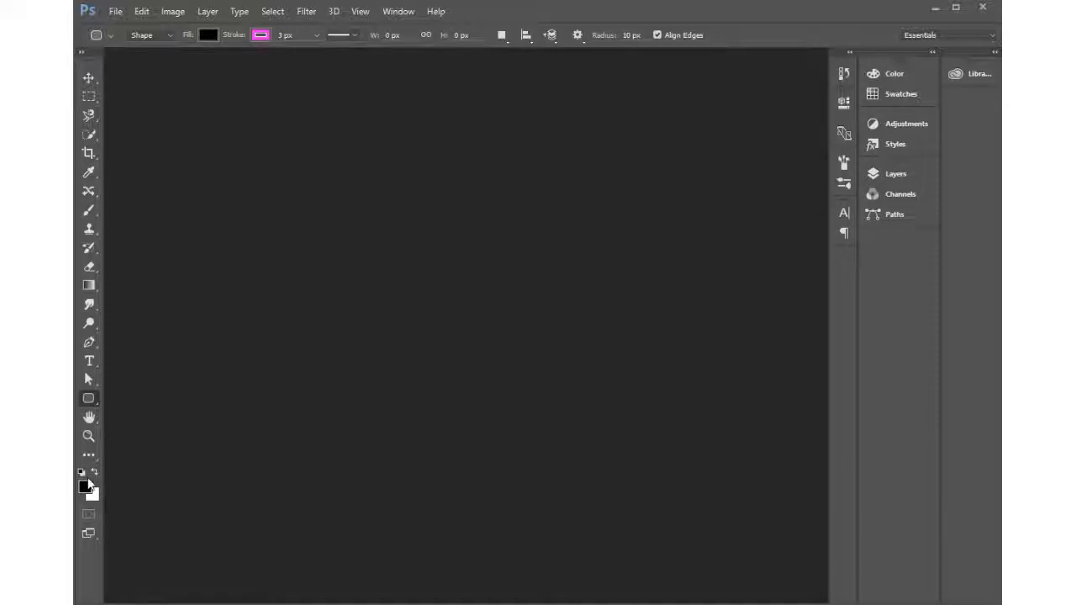
pyautogui.click(955, 35)
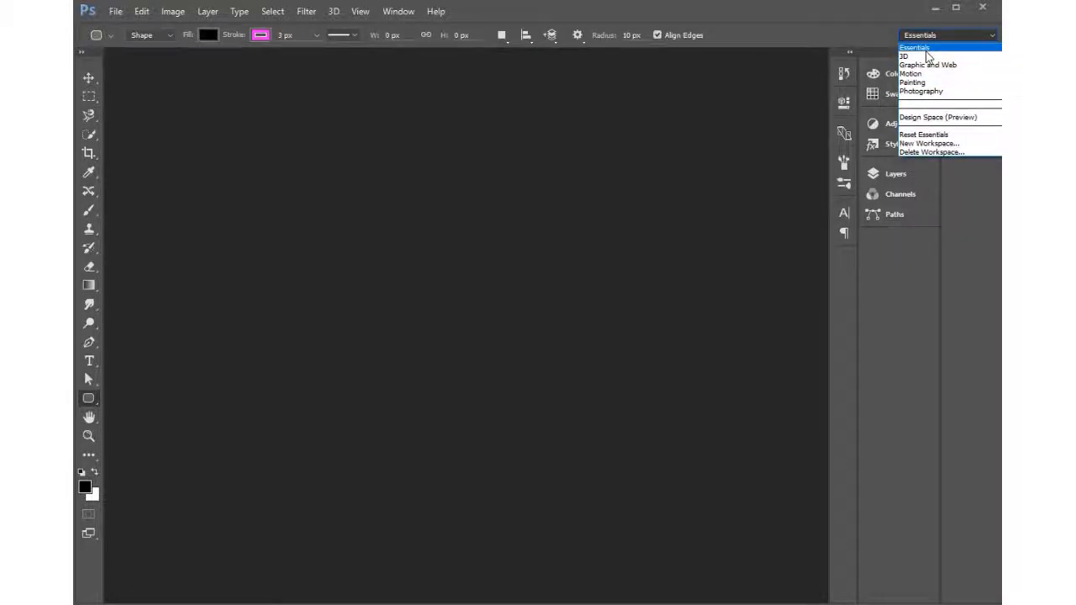
pyautogui.click(928, 52)
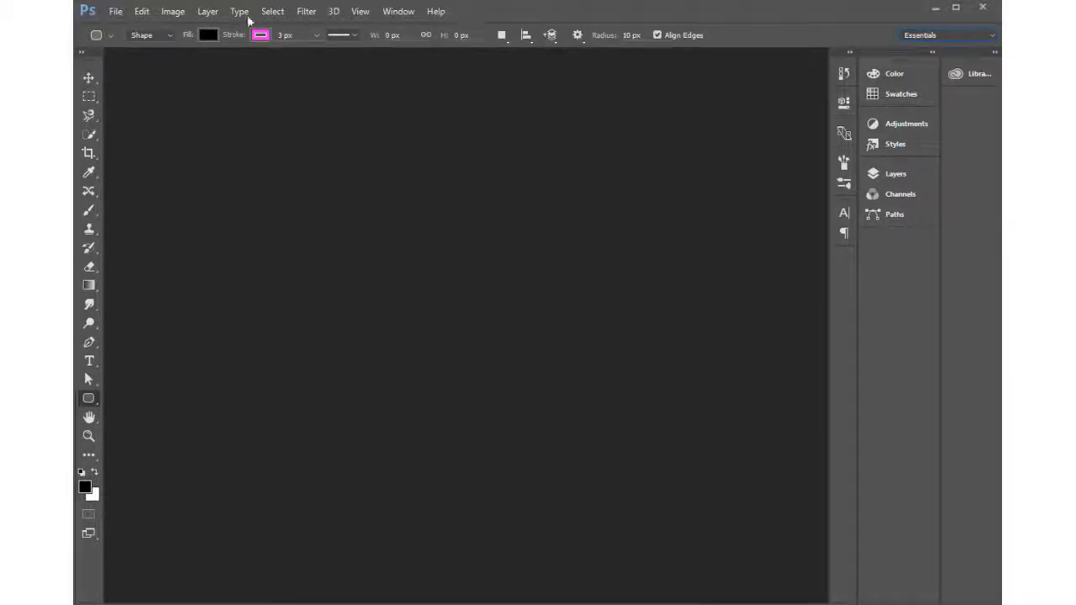
# Start a new document named "360 logo" with the Web document type and the 1280 by 800 pixel artboard size
pyautogui.click(116, 11)
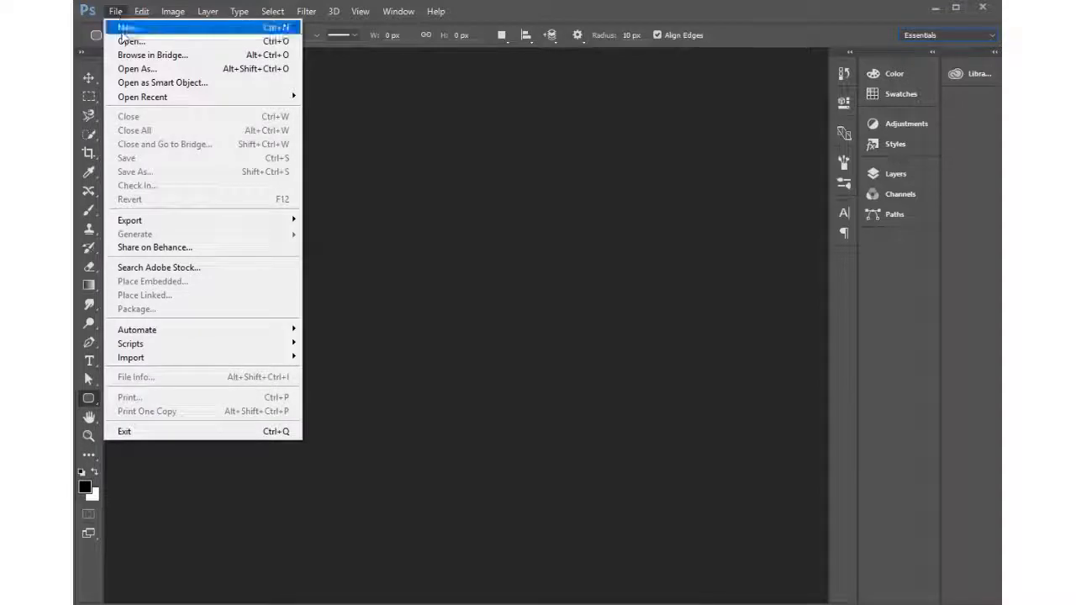
pyautogui.click(129, 27)
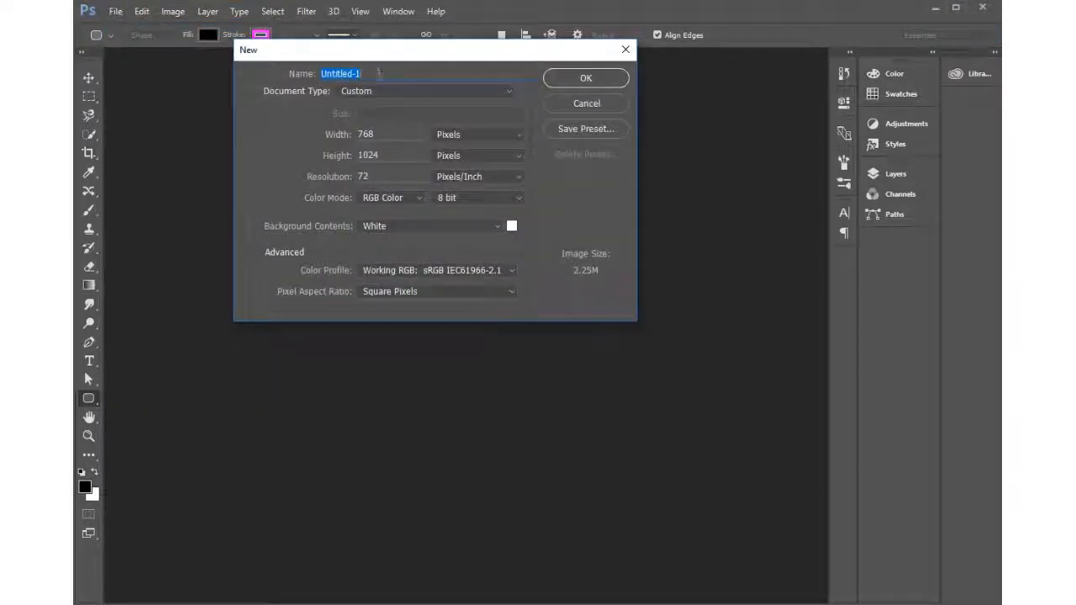
pyautogui.write('360')
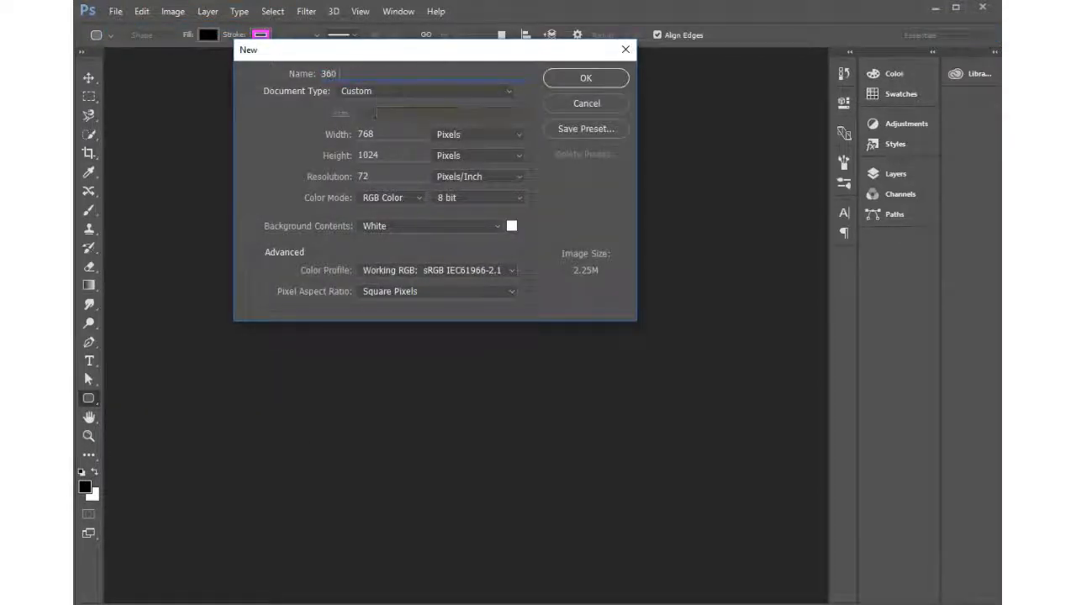
pyautogui.write(' logo')
pyautogui.click(407, 89)
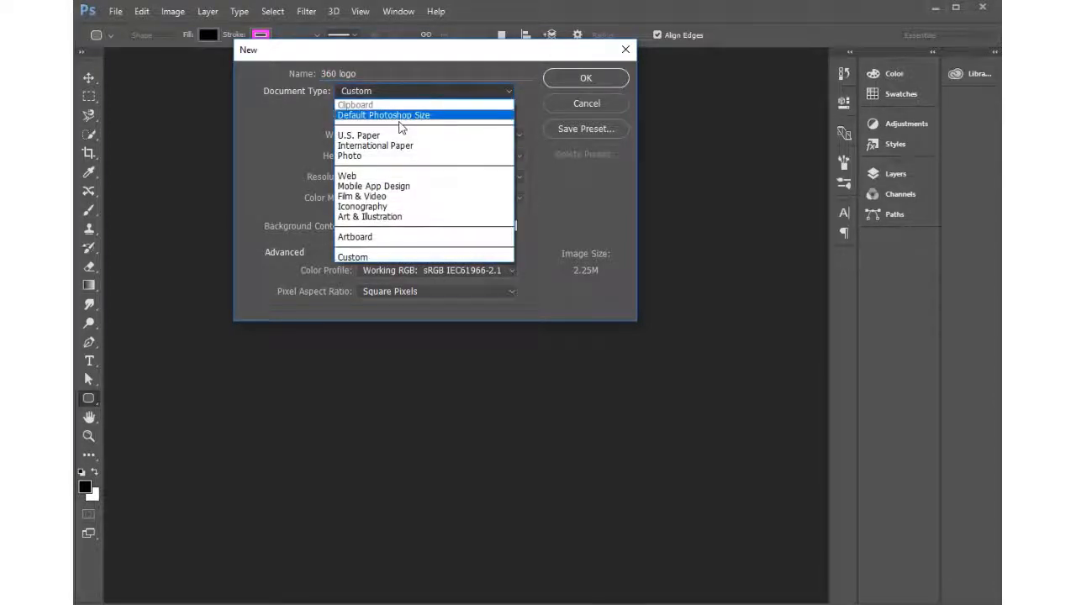
pyautogui.click(359, 178)
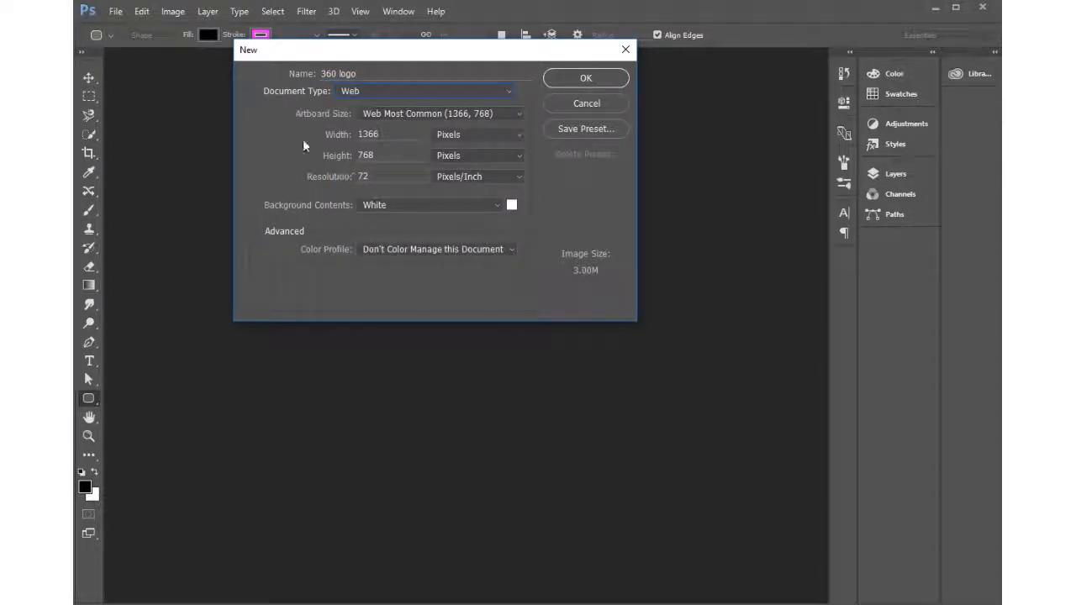
pyautogui.click(438, 114)
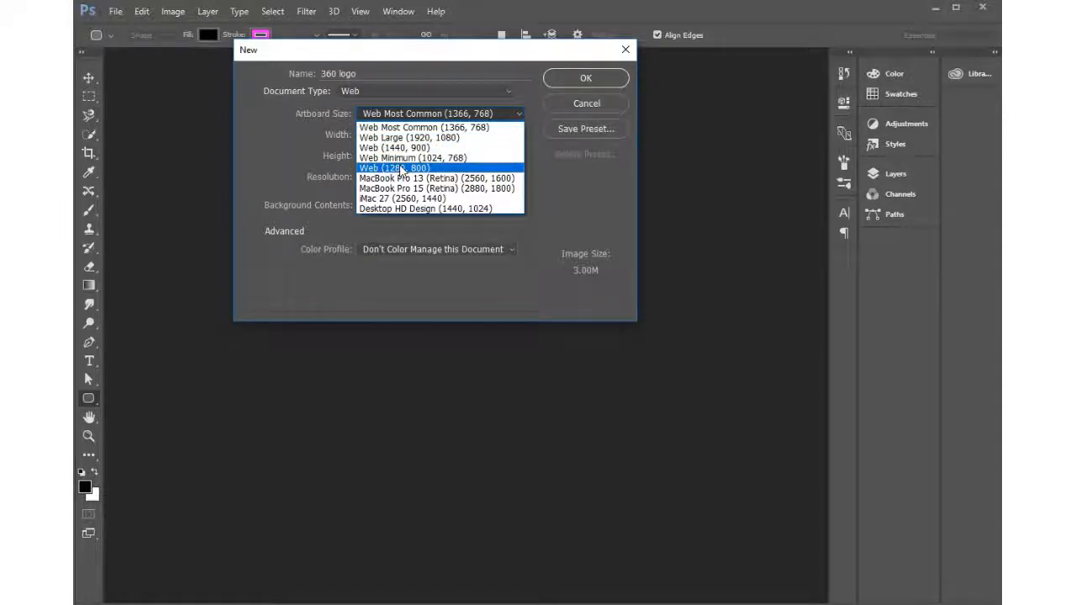
pyautogui.click(402, 169)
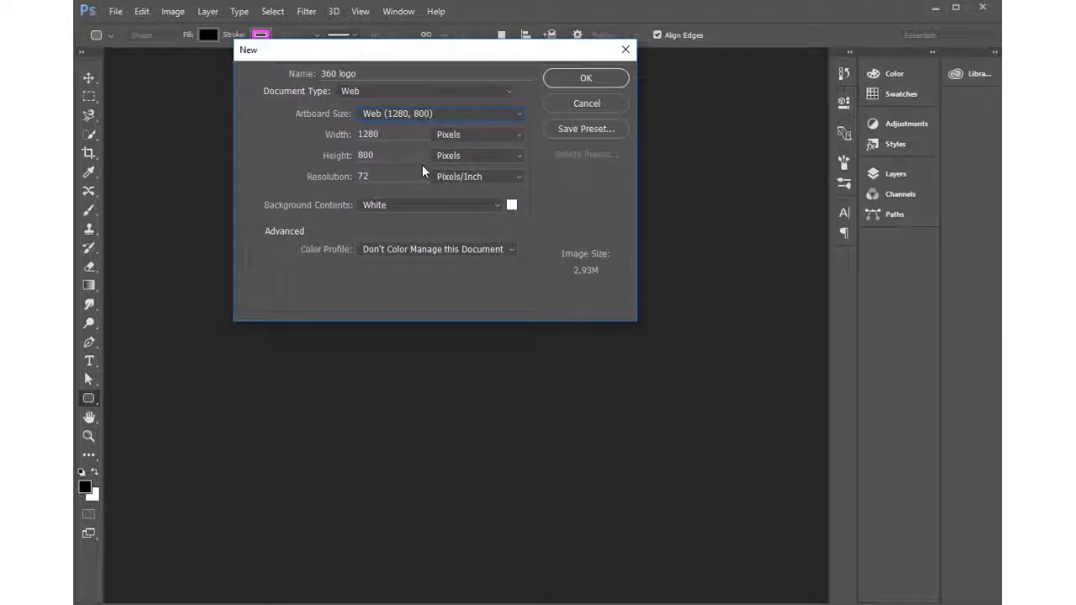
# Give the new document a white background, leave it without colour management, and create it
pyautogui.click(495, 209)
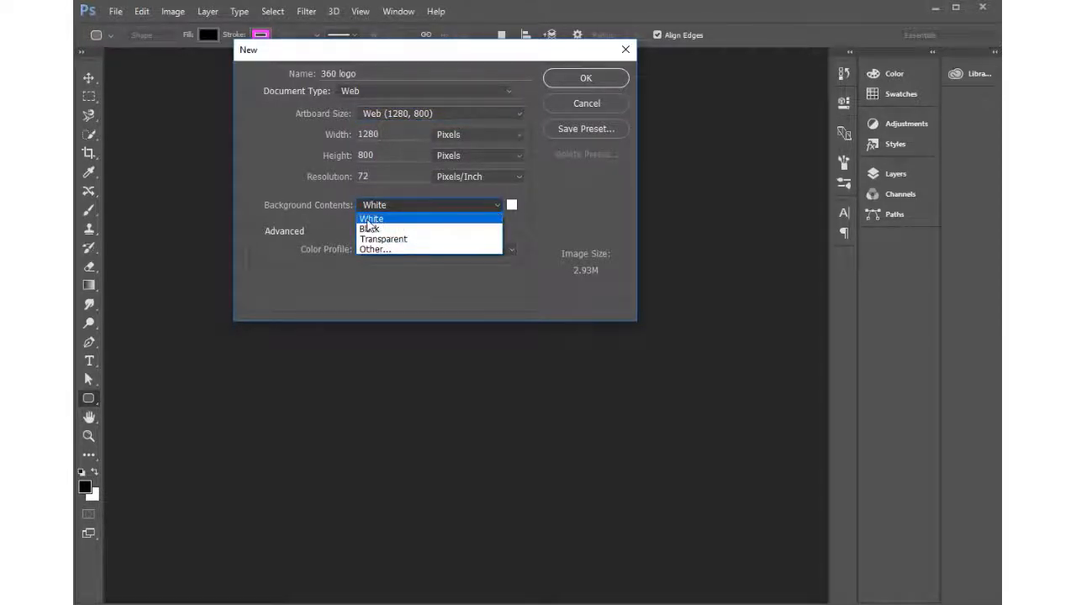
pyautogui.click(368, 222)
pyautogui.click(512, 247)
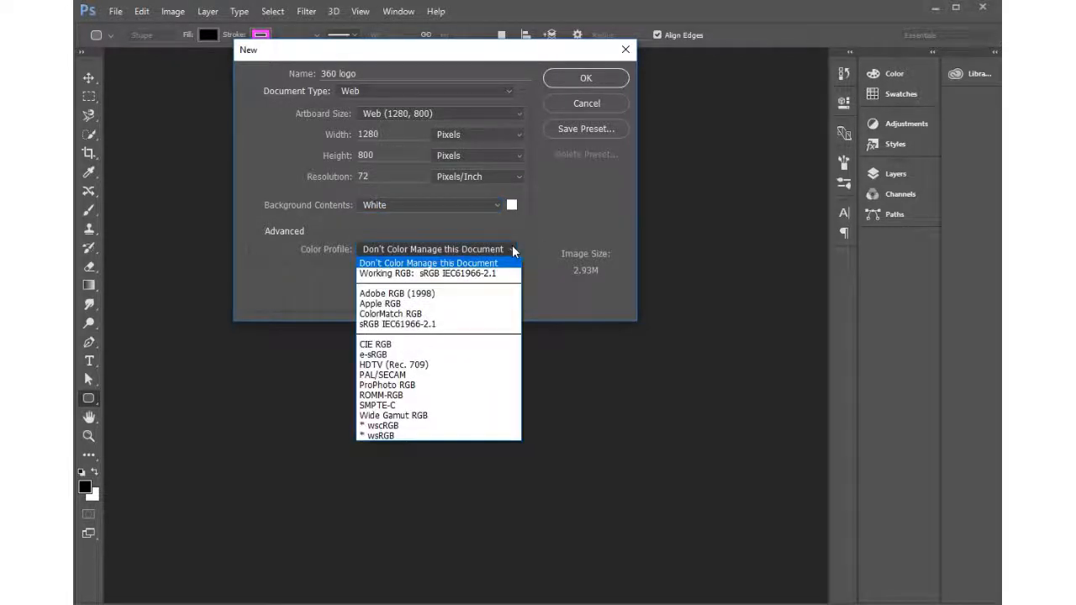
pyautogui.click(450, 264)
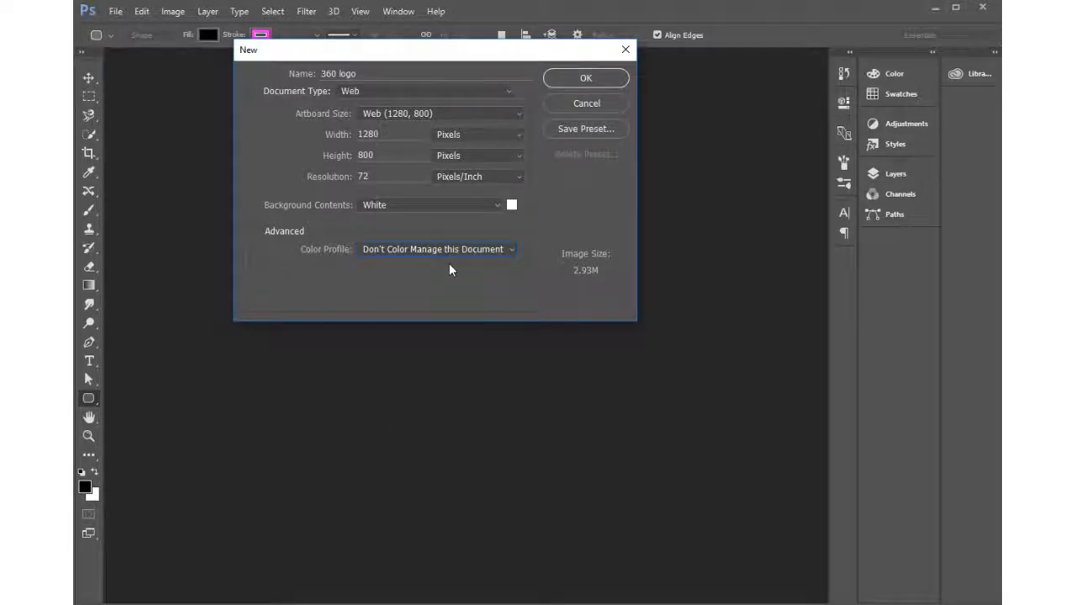
pyautogui.click(586, 79)
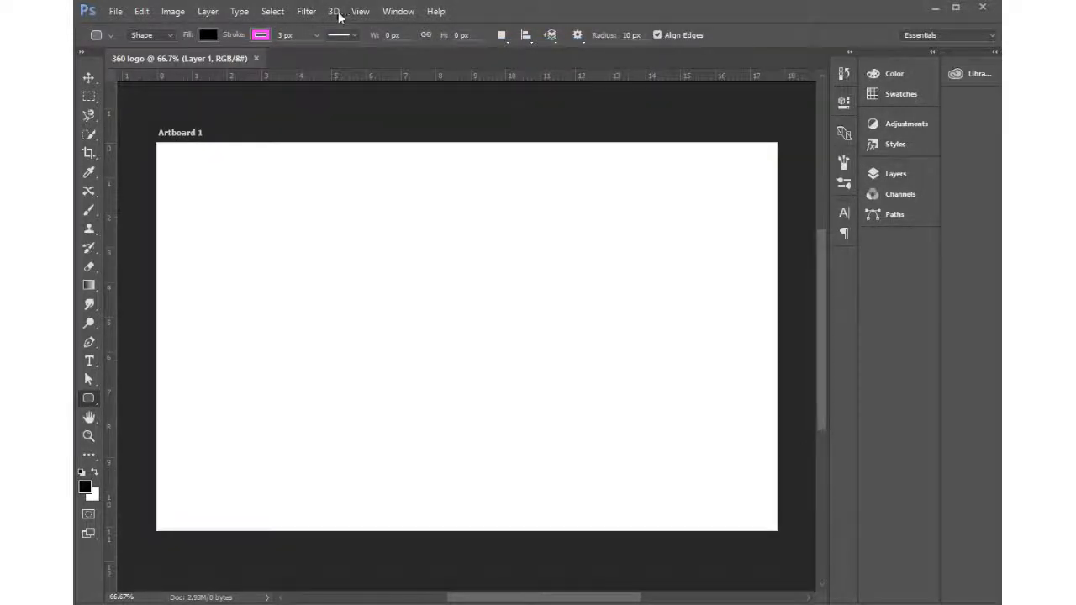
# Fit the artboard on the screen and display the layer list in an enlarged view
pyautogui.click(363, 11)
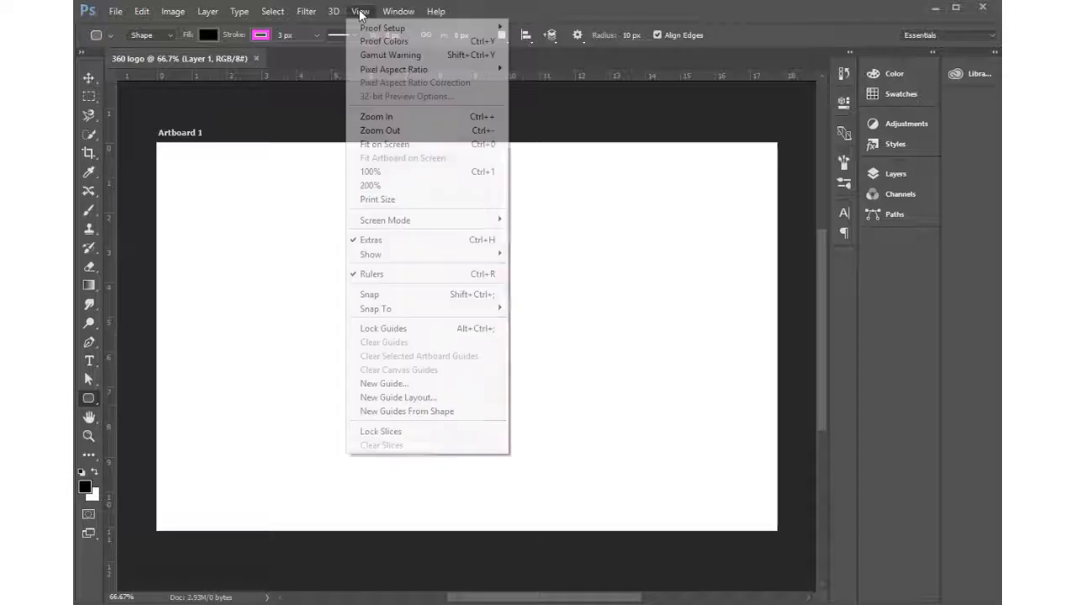
pyautogui.click(385, 145)
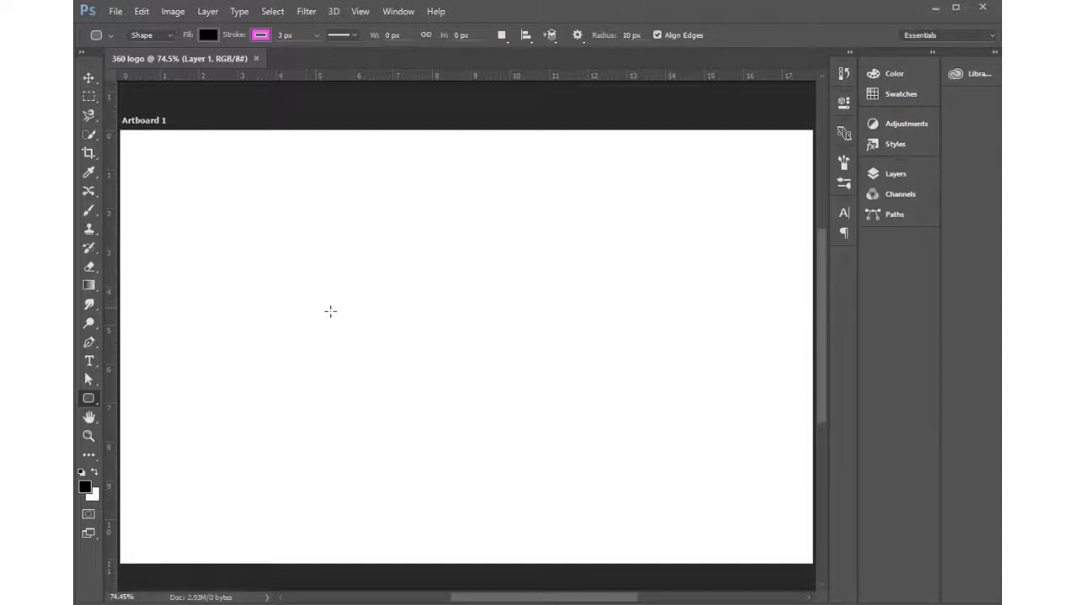
pyautogui.click(892, 174)
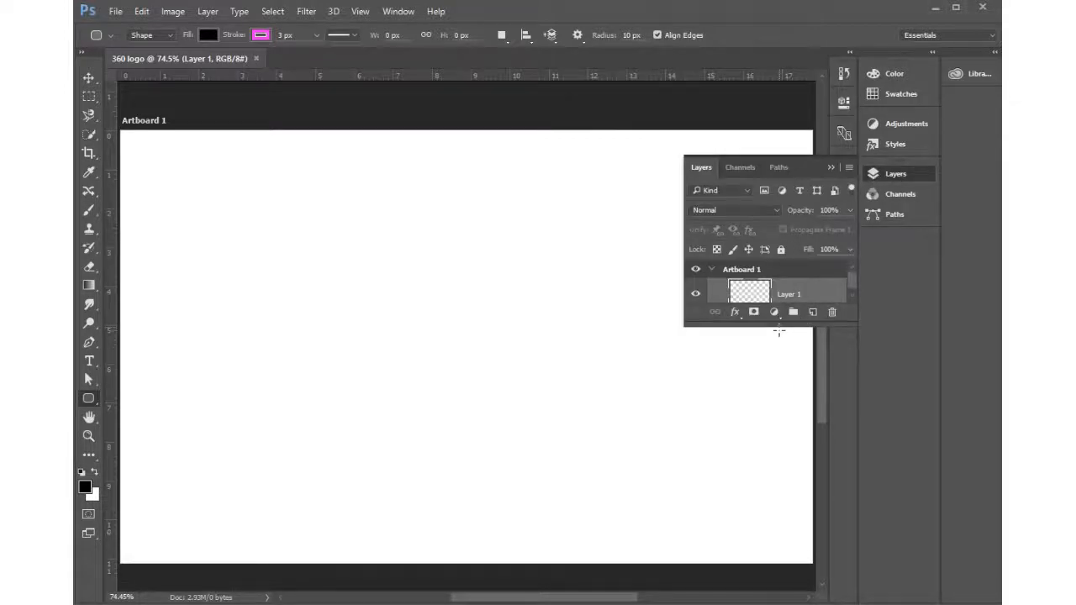
pyautogui.moveTo(778, 331); pyautogui.dragTo(779, 487)
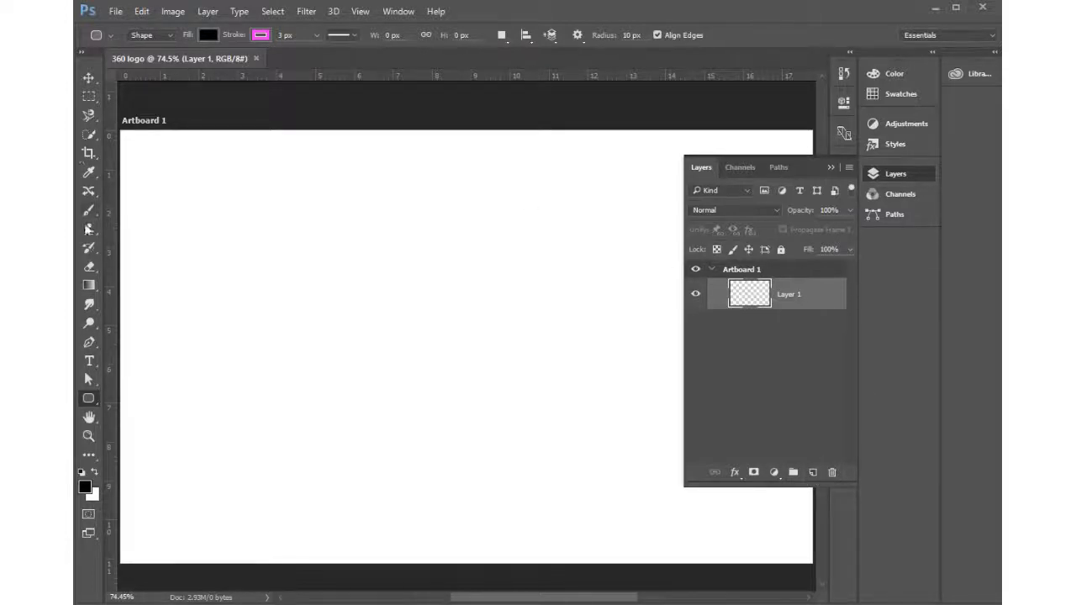
# Add the first name as text in the upper middle of the artboard, using Arial Black, 72 pt, with Smooth anti-aliasing
pyautogui.click(89, 360)
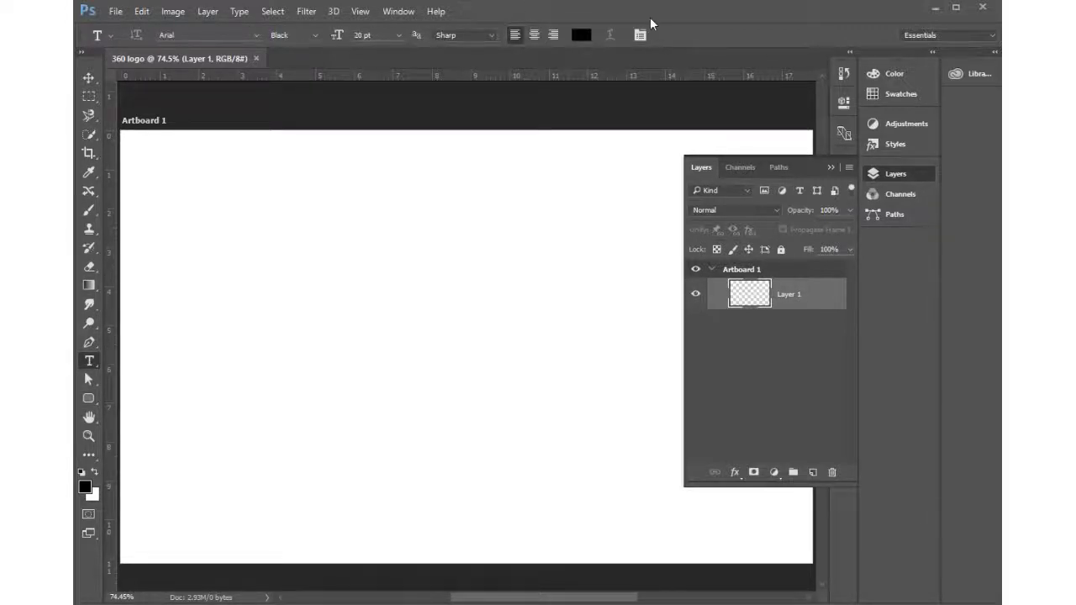
pyautogui.click(257, 35)
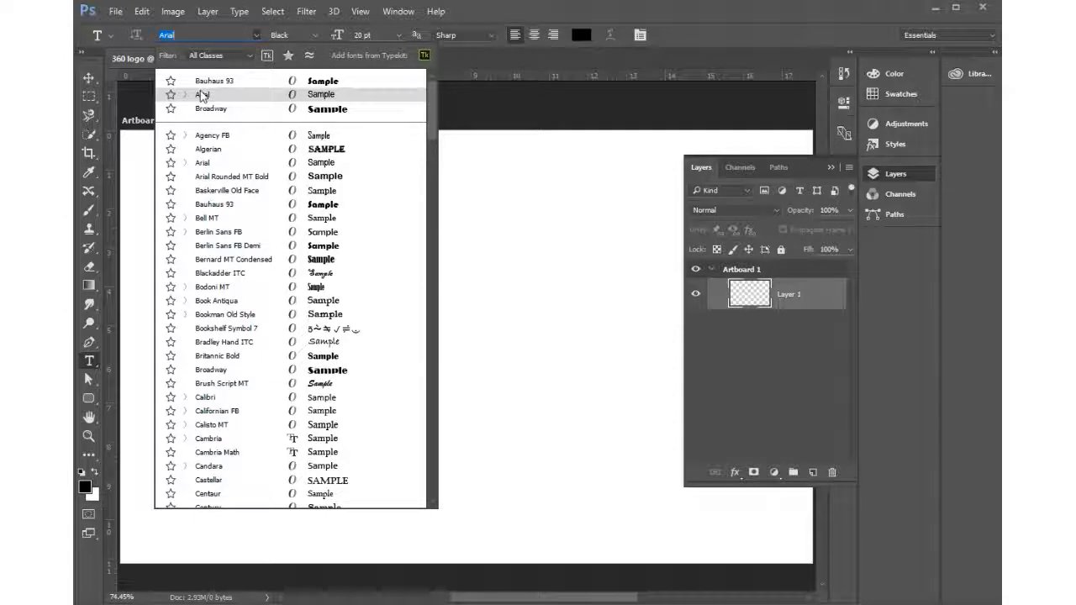
pyautogui.click(206, 163)
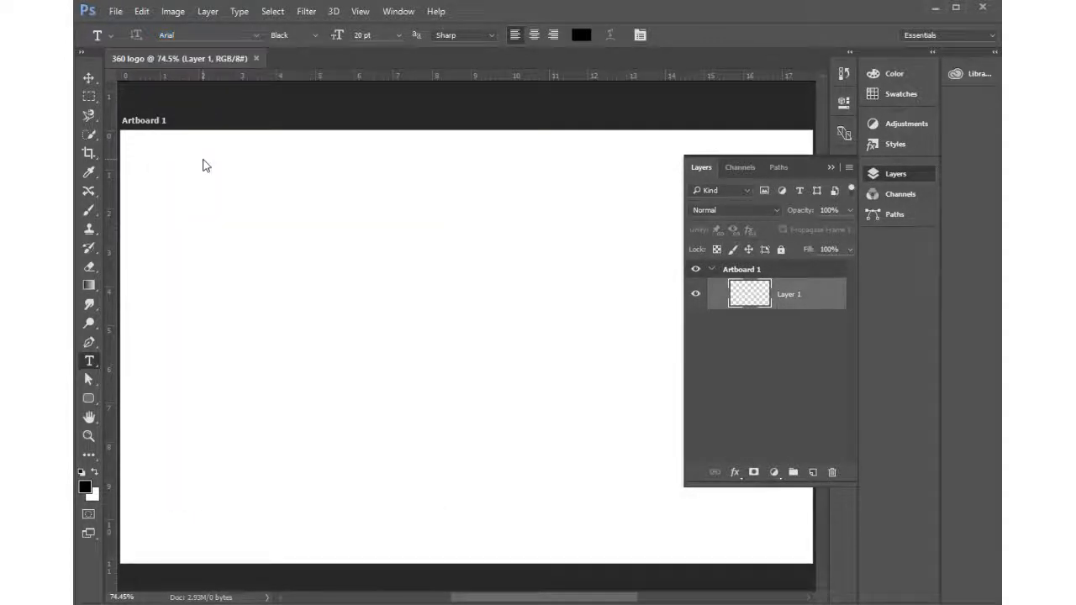
pyautogui.click(314, 34)
pyautogui.click(286, 142)
pyautogui.click(400, 34)
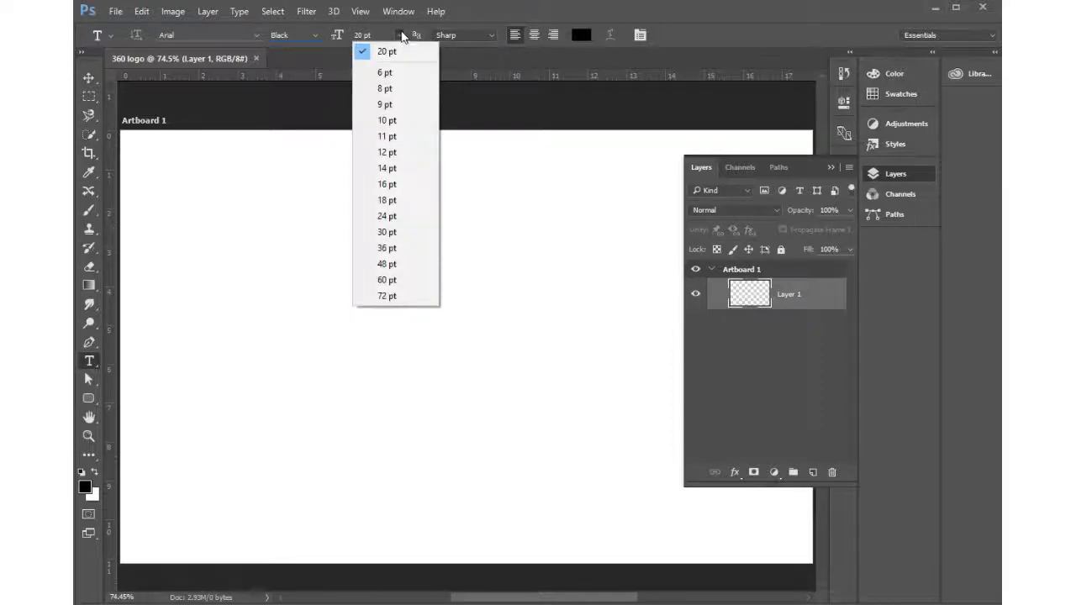
pyautogui.click(386, 296)
pyautogui.click(492, 35)
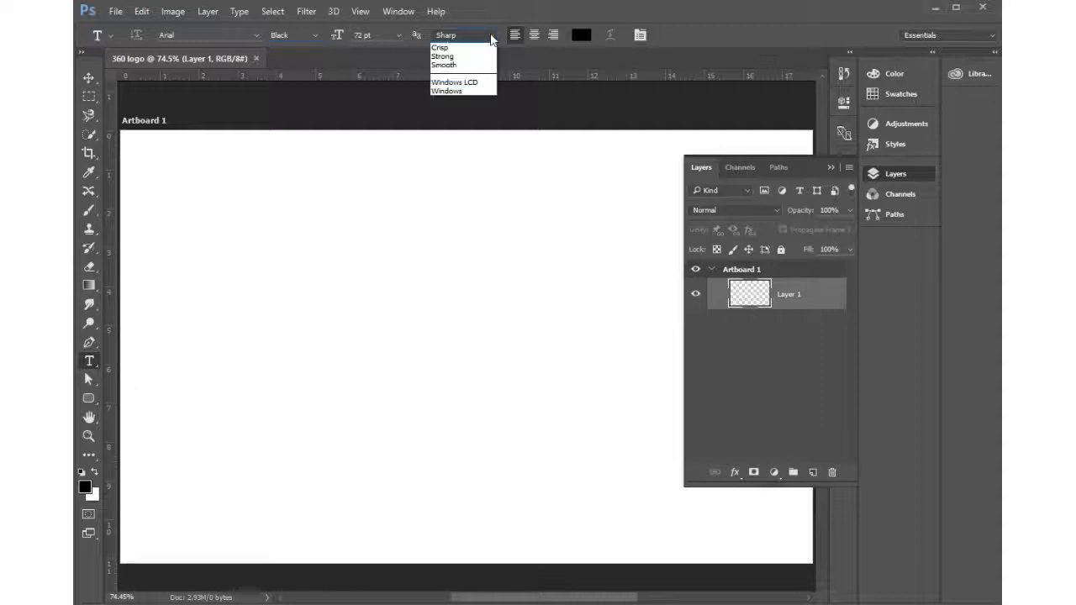
pyautogui.click(444, 83)
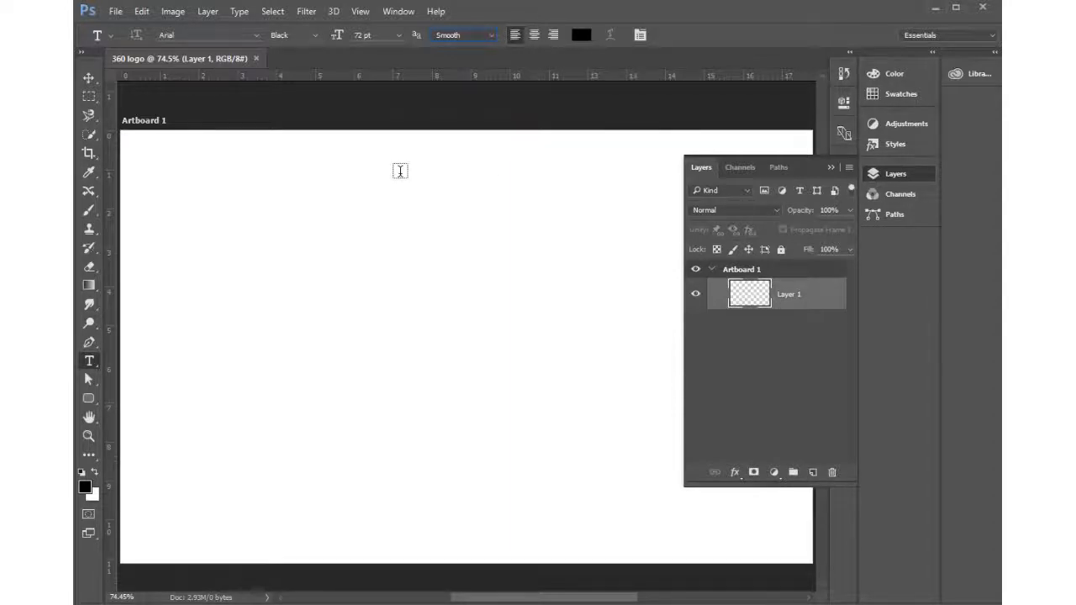
pyautogui.click(328, 254)
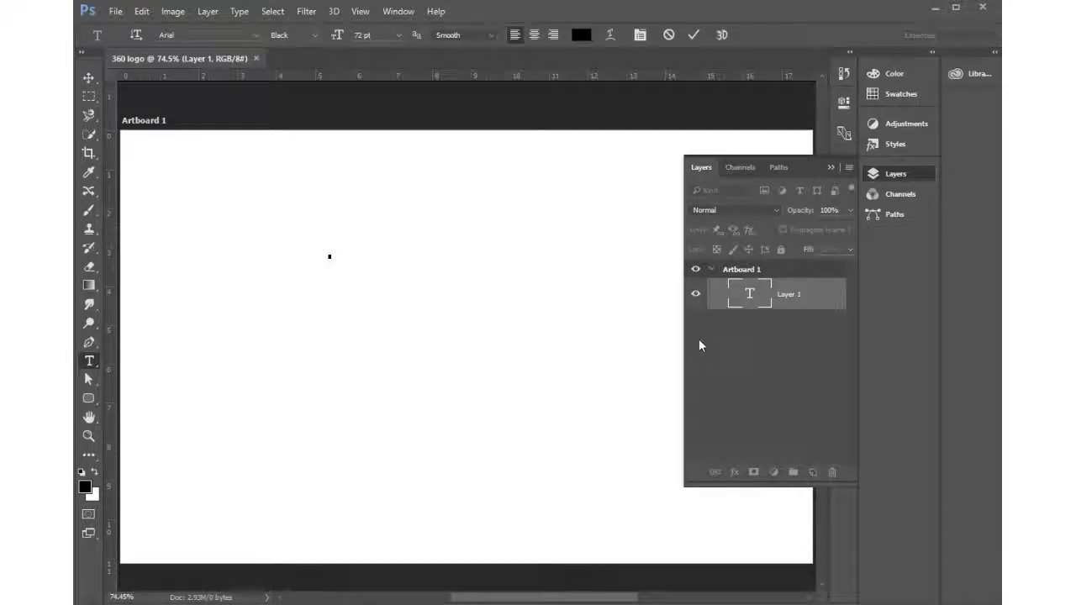
pyautogui.write('Pamela')
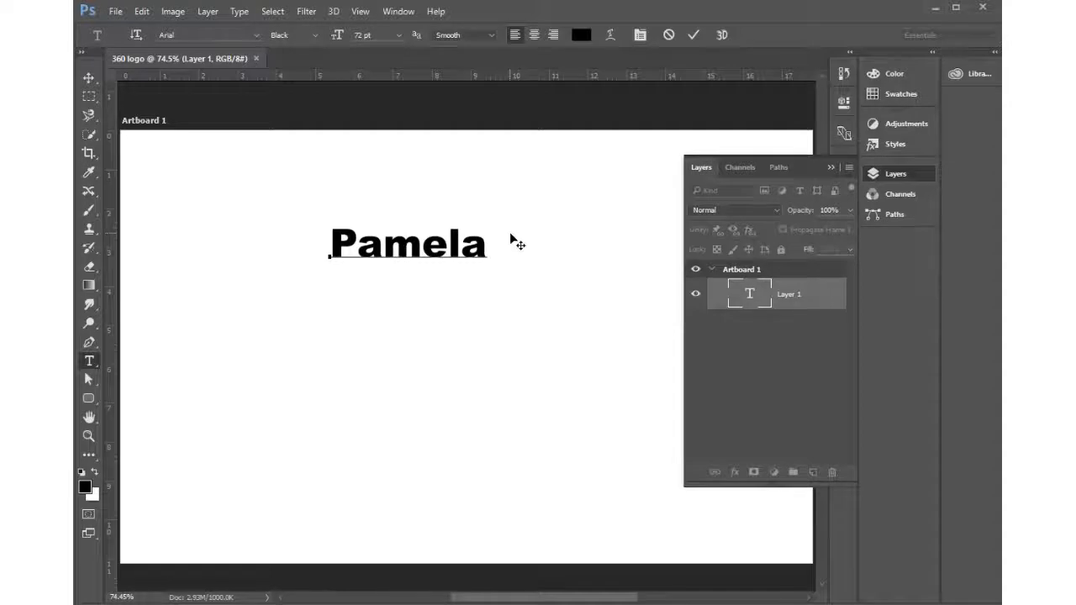
# Warp the name text with the horizontal Arc style at a bend of +100% and no distortion
pyautogui.moveTo(492, 249); pyautogui.dragTo(317, 245)
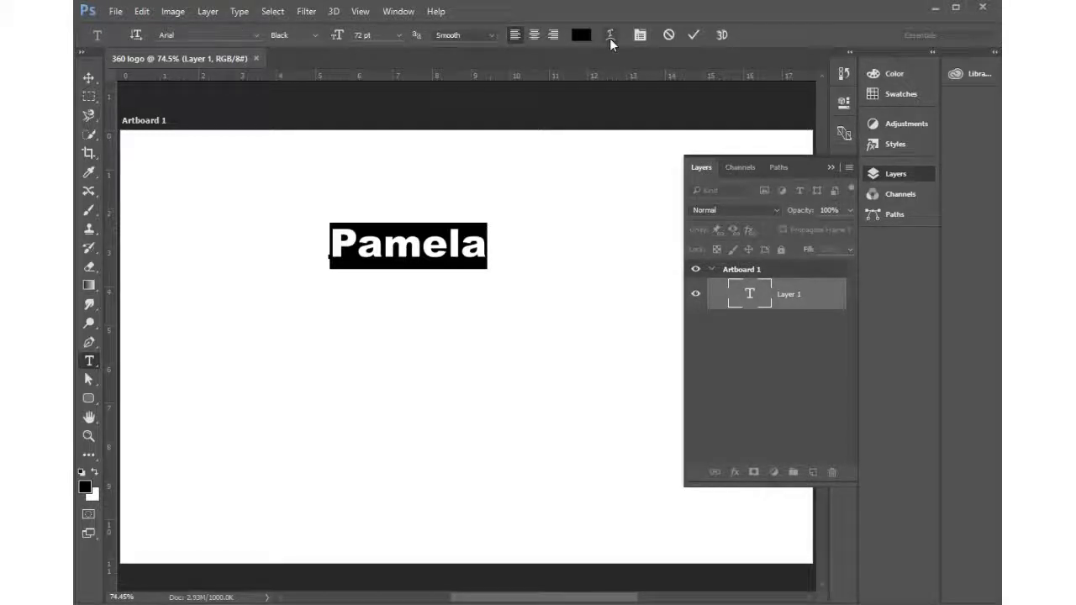
pyautogui.click(610, 33)
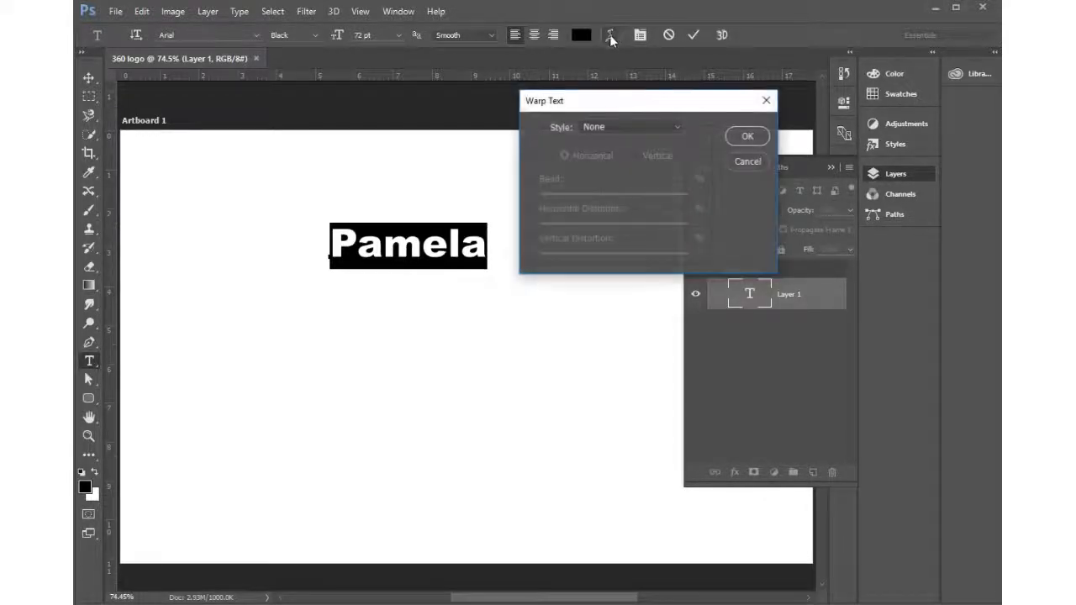
pyautogui.moveTo(623, 101); pyautogui.dragTo(598, 51)
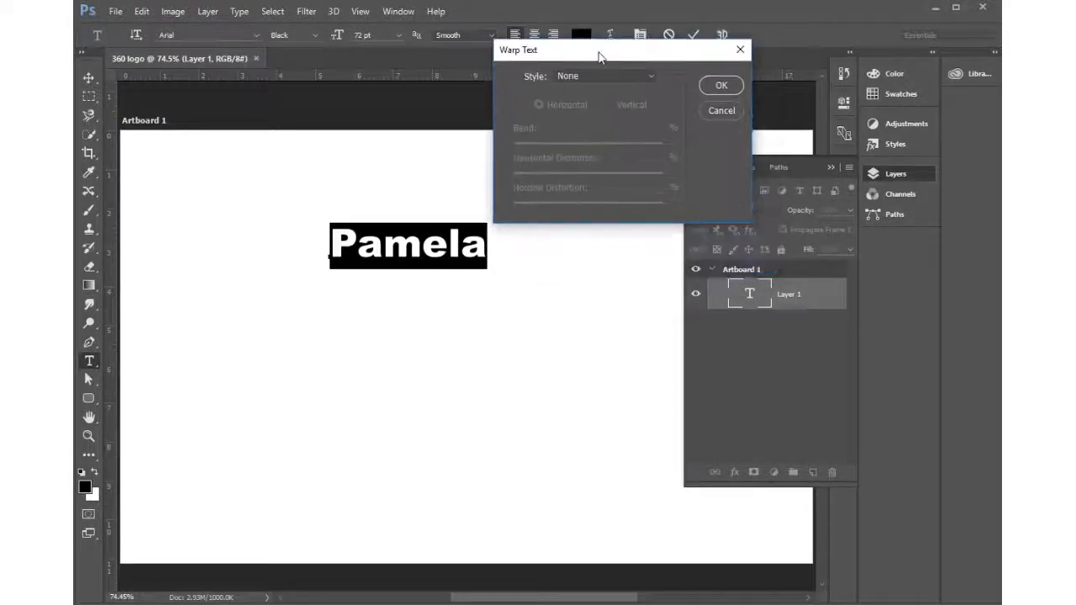
pyautogui.click(651, 77)
pyautogui.click(581, 118)
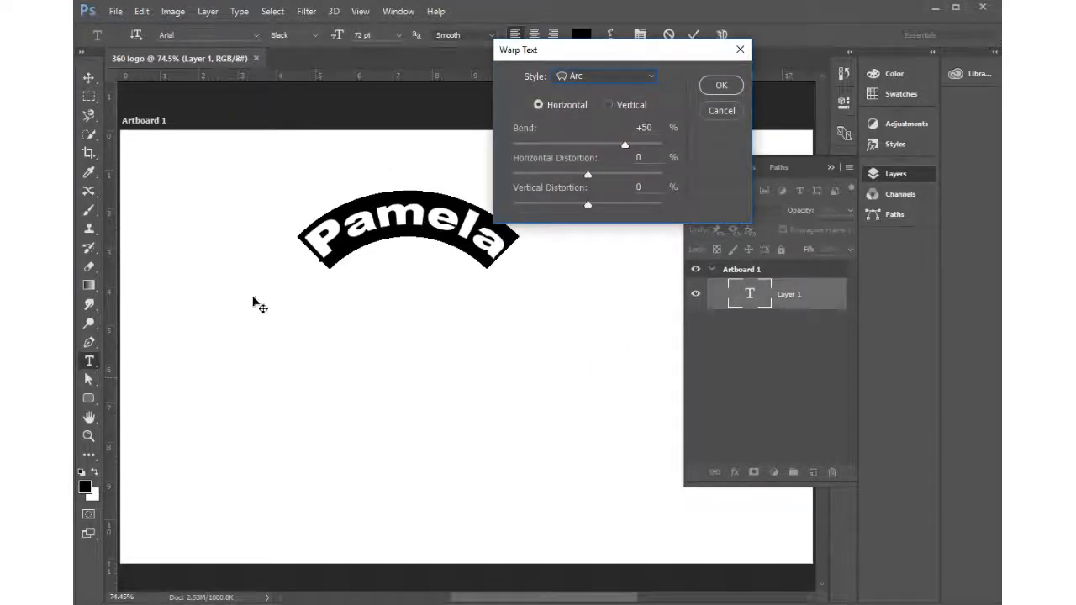
pyautogui.moveTo(625, 145); pyautogui.dragTo(680, 142)
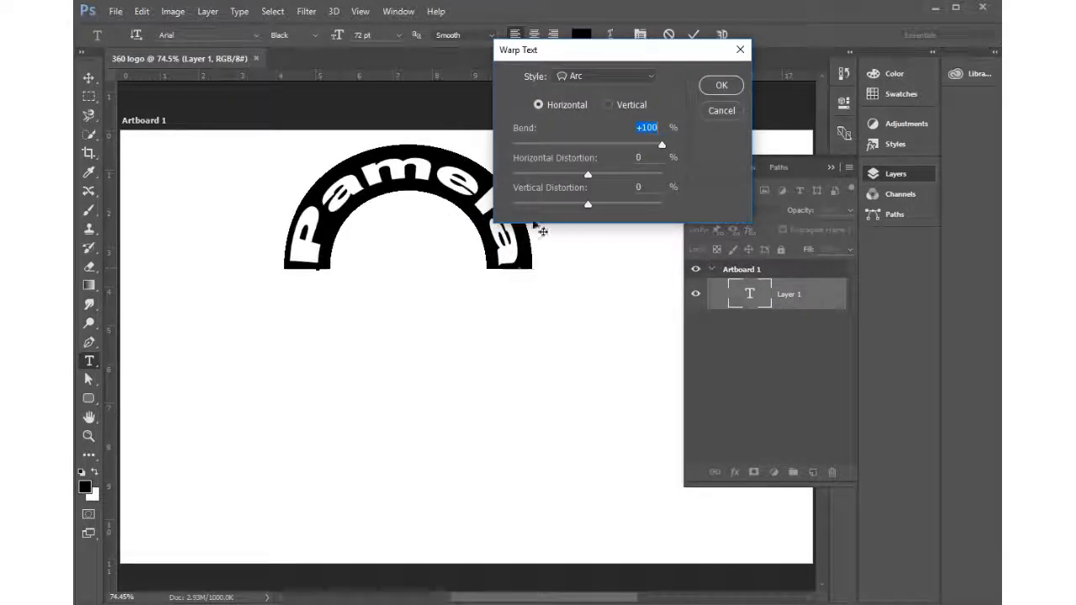
pyautogui.click(725, 87)
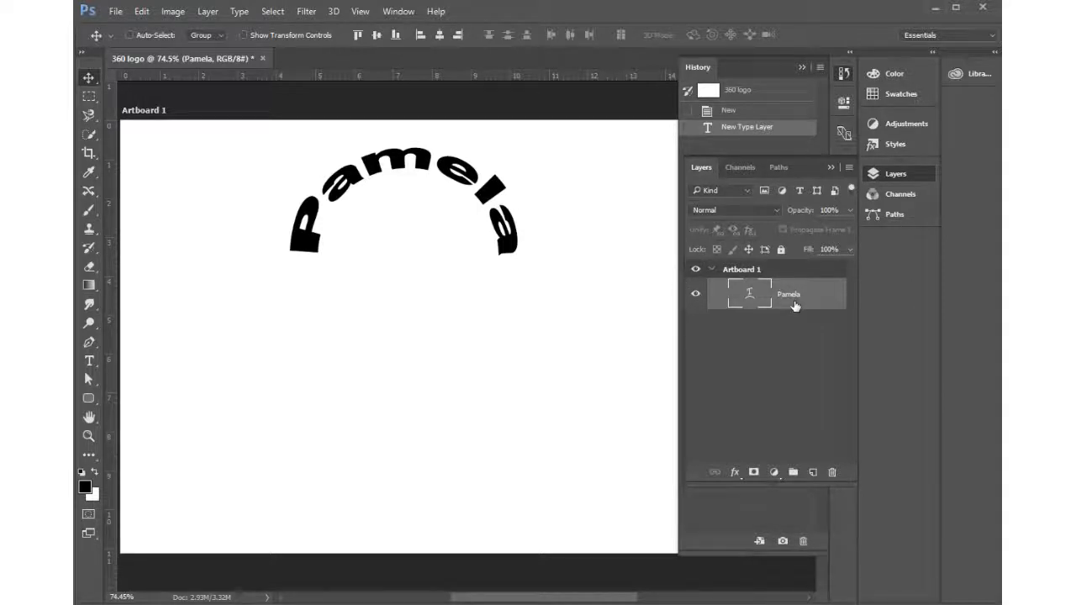
# Duplicate the arched text layer within Artboard 1 of the same document, keeping the suggested copy name
pyautogui.click(850, 168)
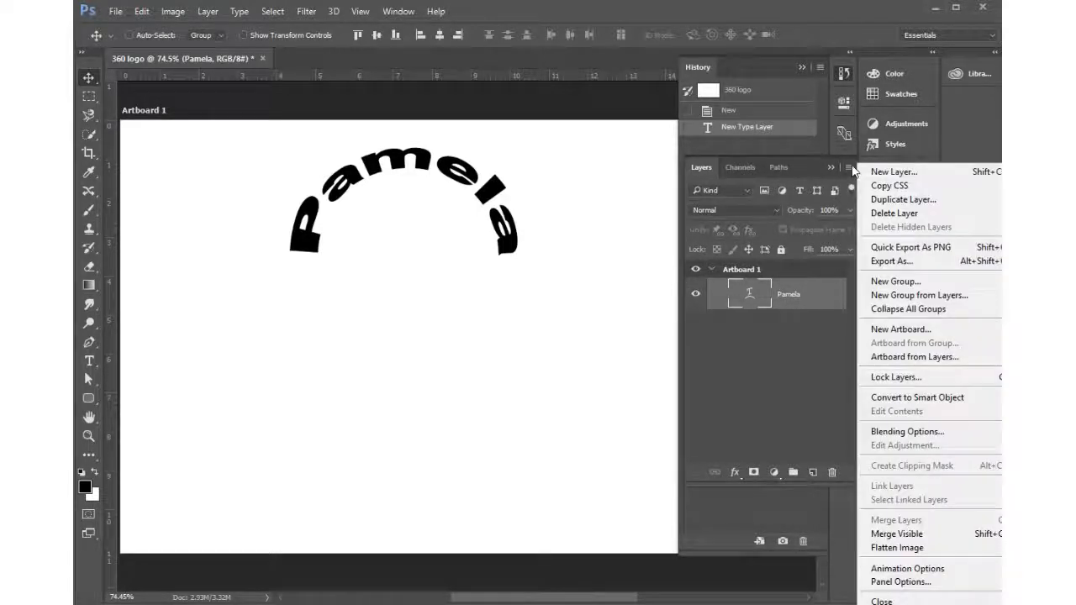
pyautogui.click(898, 199)
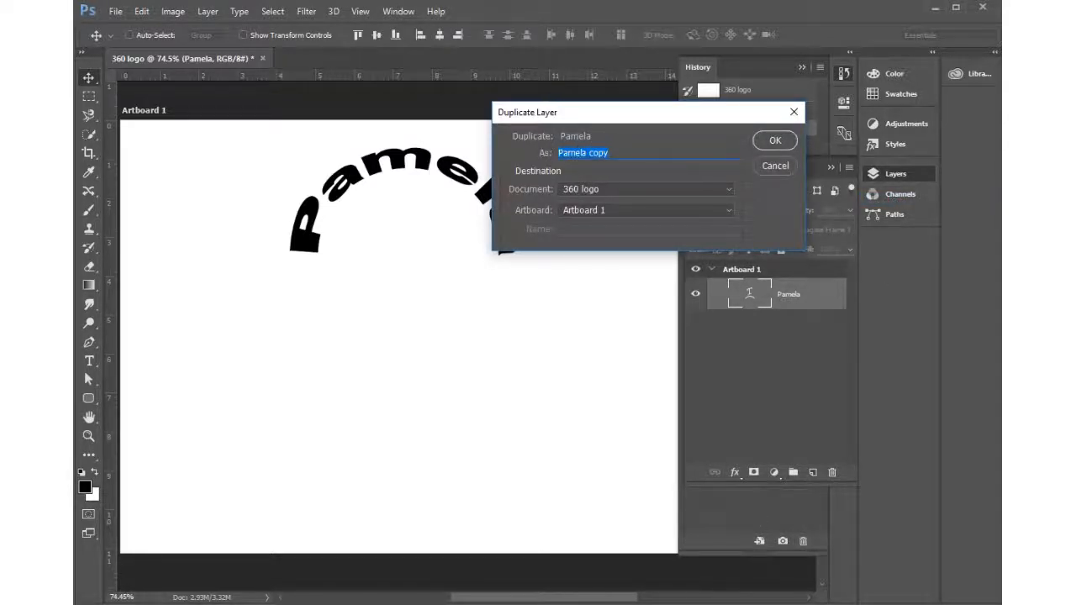
pyautogui.click(774, 142)
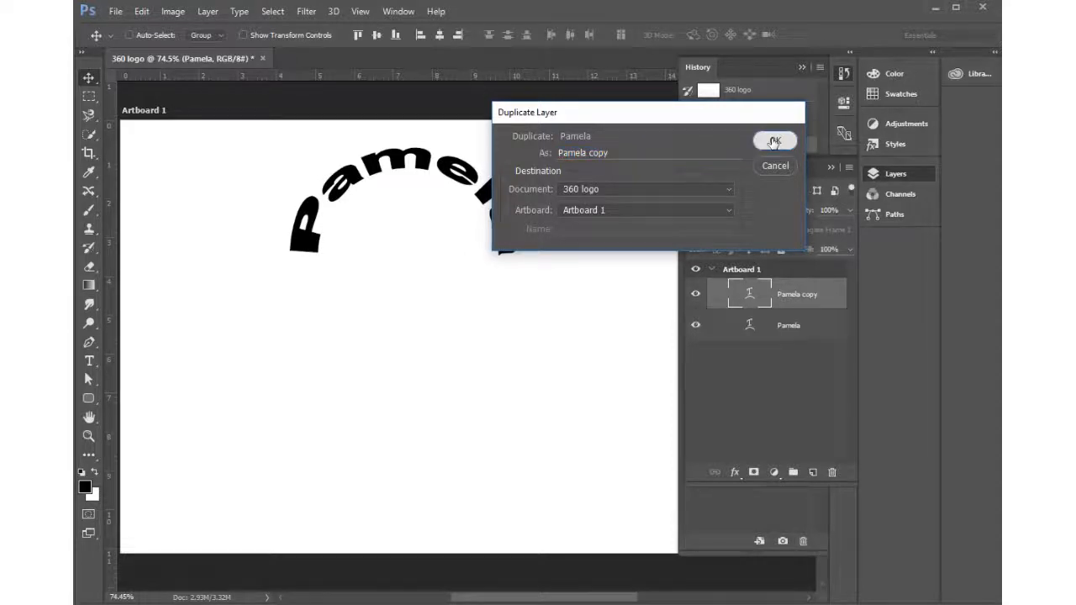
# Toggle the visibility of the original and duplicated text layers to check both arches, leaving both shown
pyautogui.click(695, 294)
pyautogui.click(696, 326)
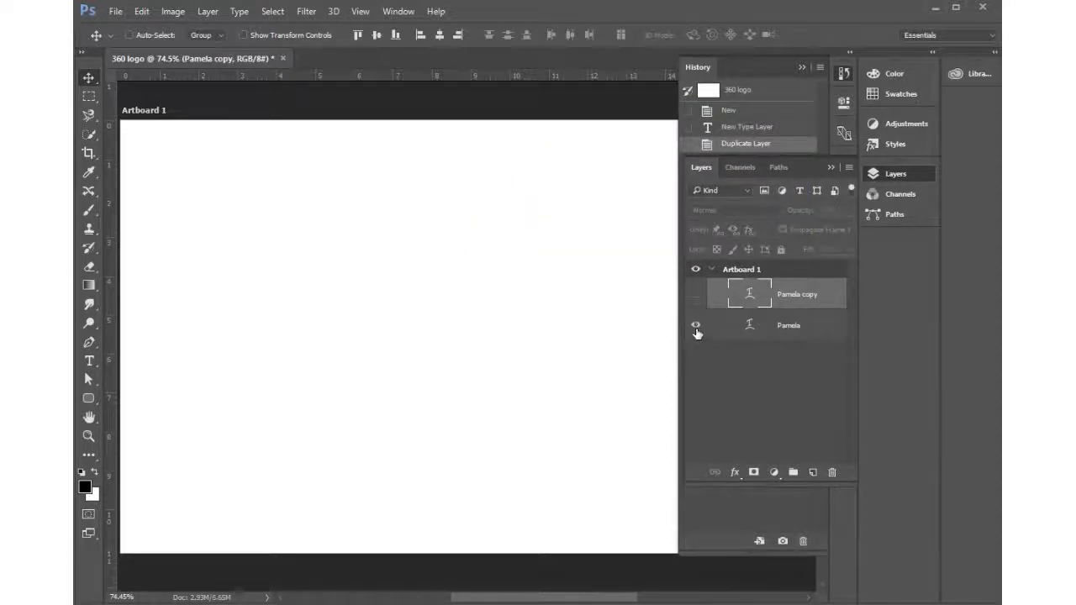
pyautogui.click(696, 327)
pyautogui.click(695, 327)
pyautogui.click(695, 295)
pyautogui.click(695, 326)
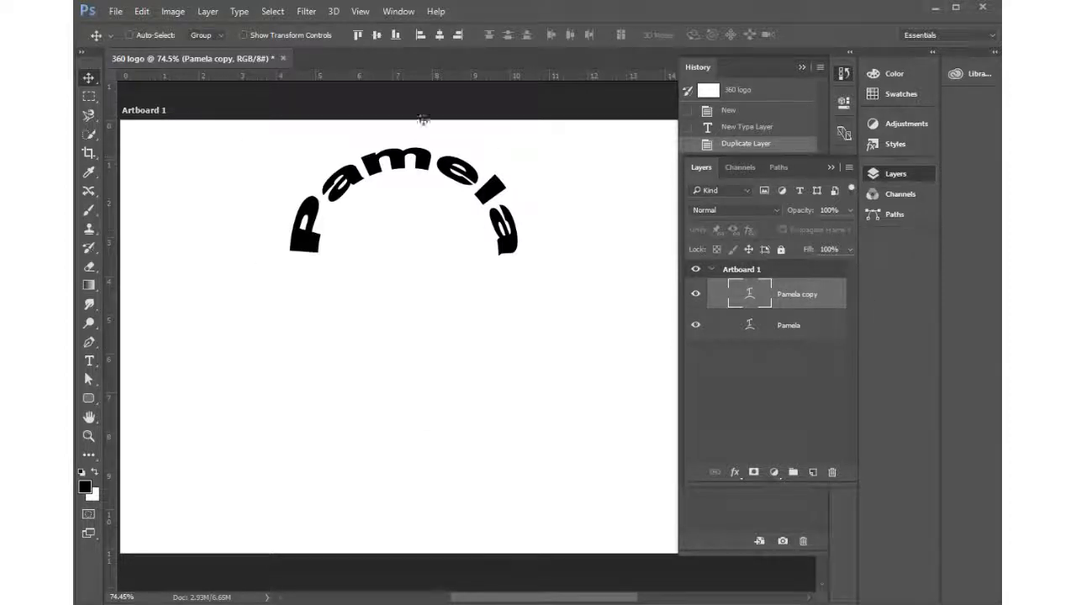
# Flip the duplicated arch text vertically and move it straight down to form the lower half of the circle
pyautogui.click(143, 13)
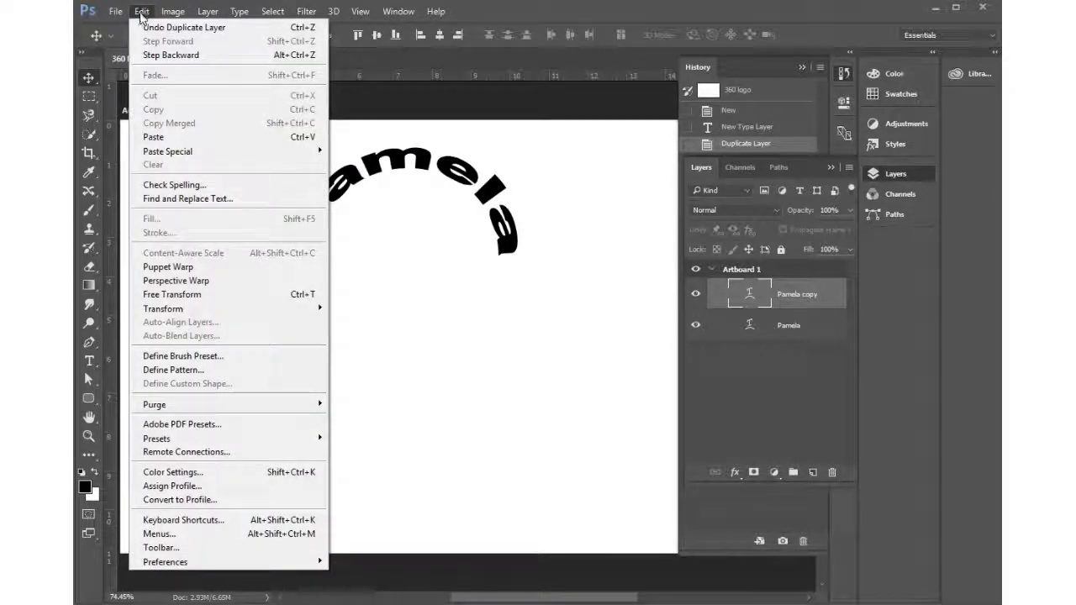
pyautogui.moveTo(180, 308)
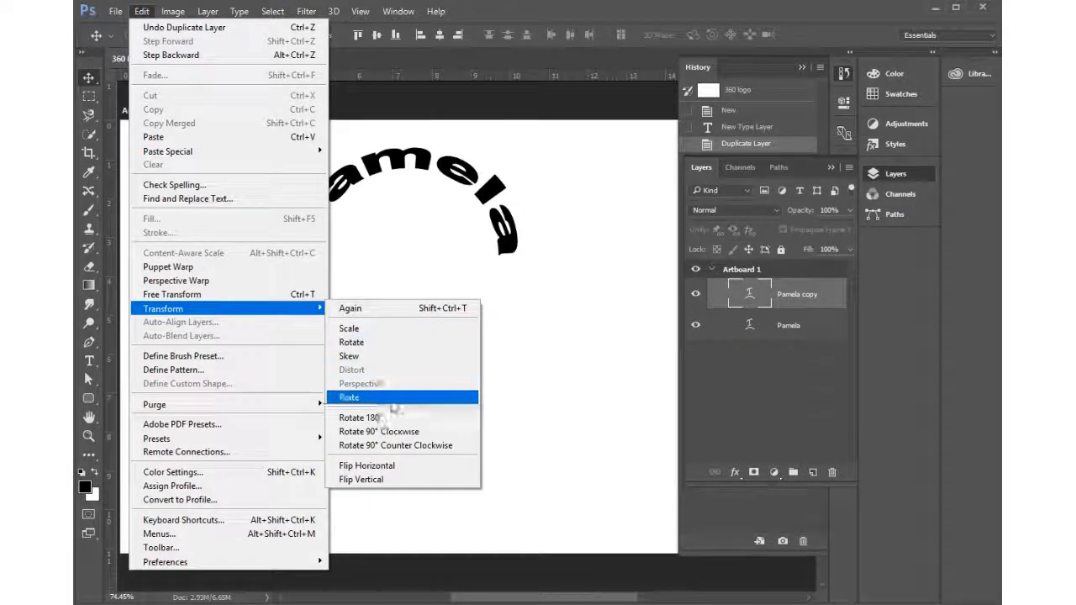
pyautogui.click(374, 479)
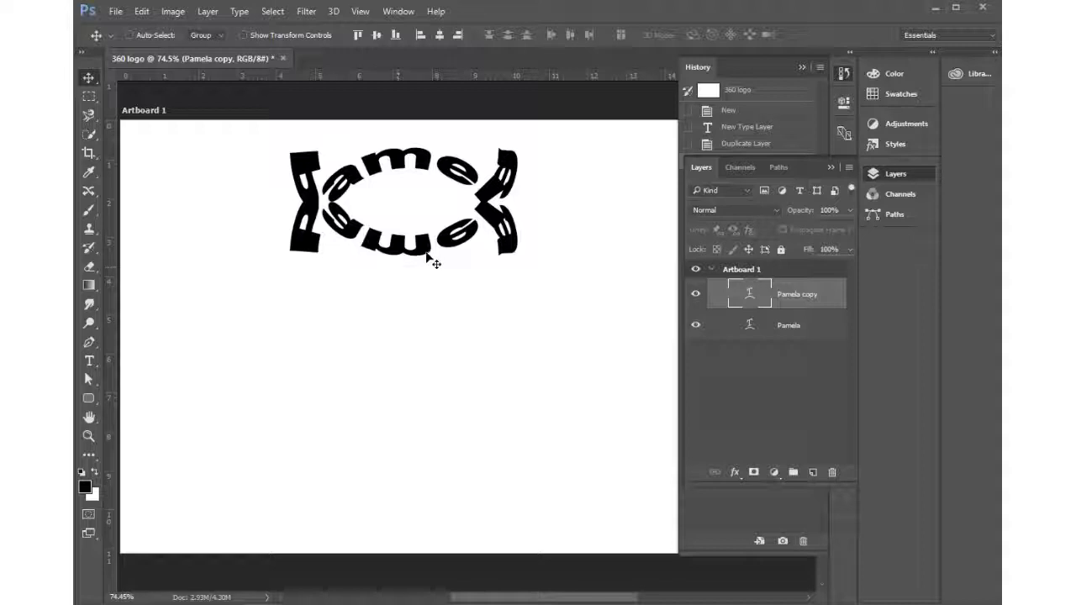
pyautogui.moveTo(432, 260); pyautogui.dragTo(431, 382)
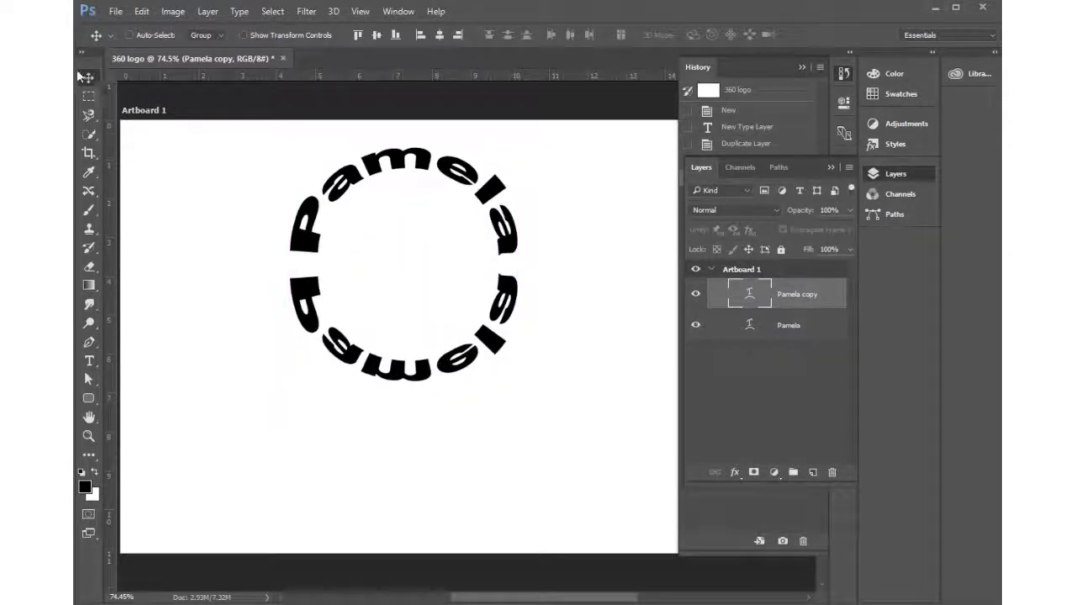
# Flip the lower arch text horizontally and nudge it slightly to align with the upper arch
pyautogui.click(141, 11)
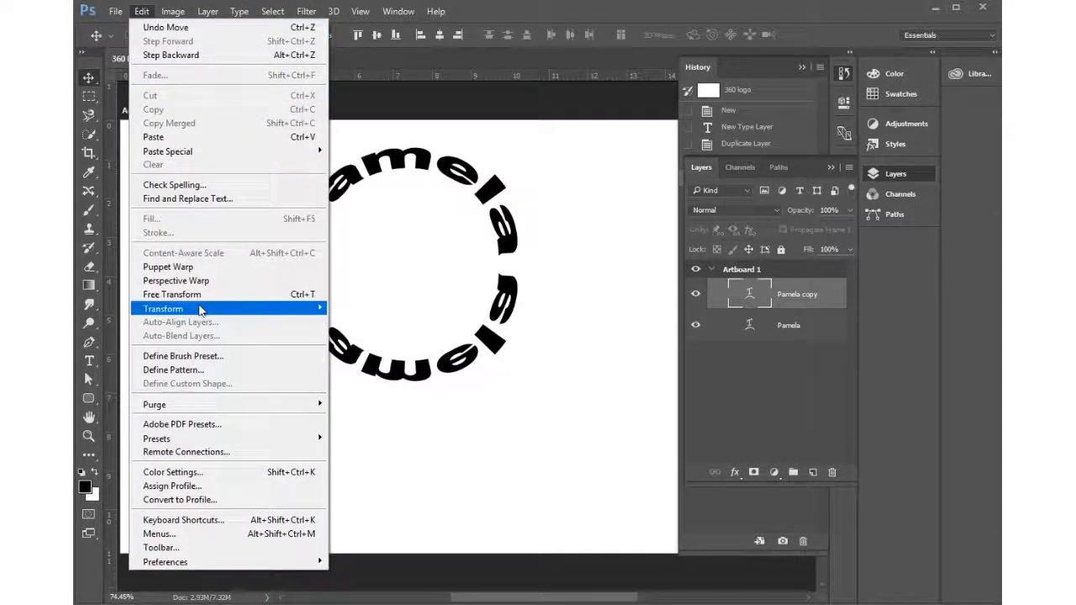
pyautogui.moveTo(210, 310)
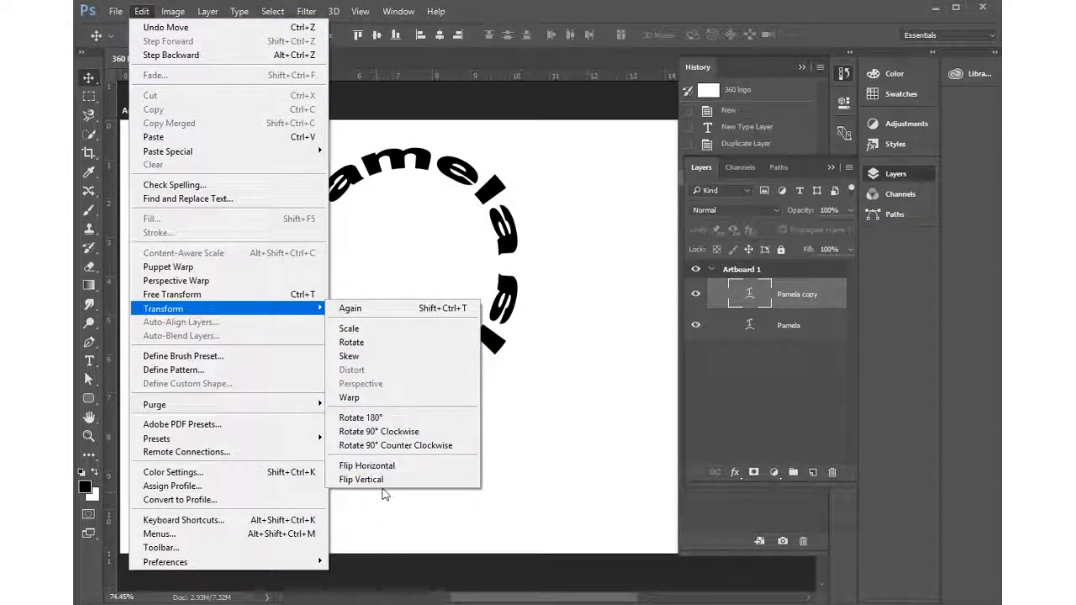
pyautogui.click(367, 466)
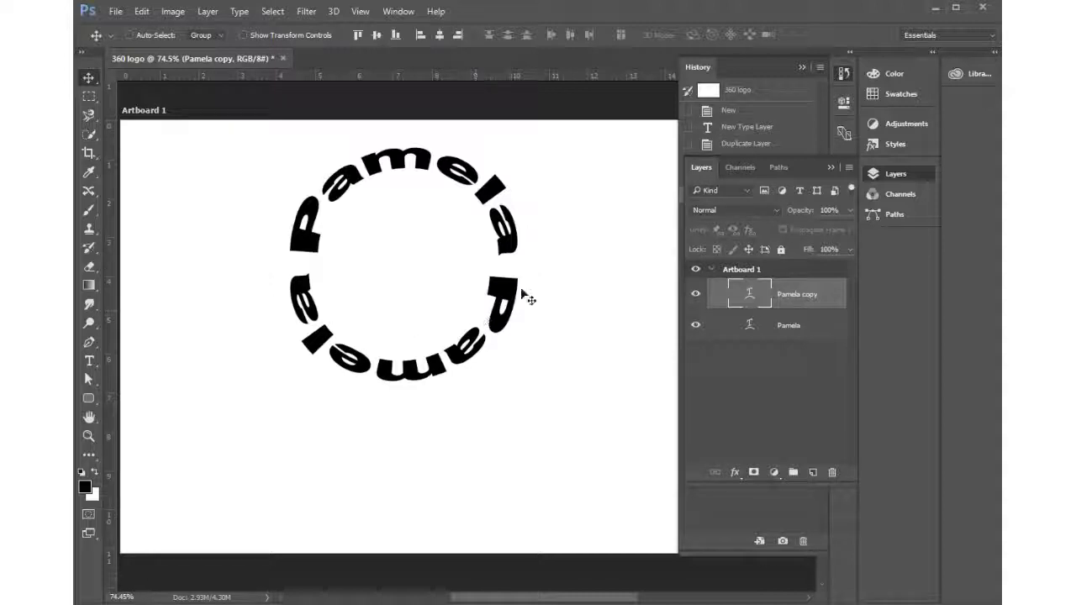
pyautogui.moveTo(513, 294)
pyautogui.mouseDown()
pyautogui.moveTo(546, 286)
pyautogui.moveTo(517, 292)
pyautogui.mouseUp()
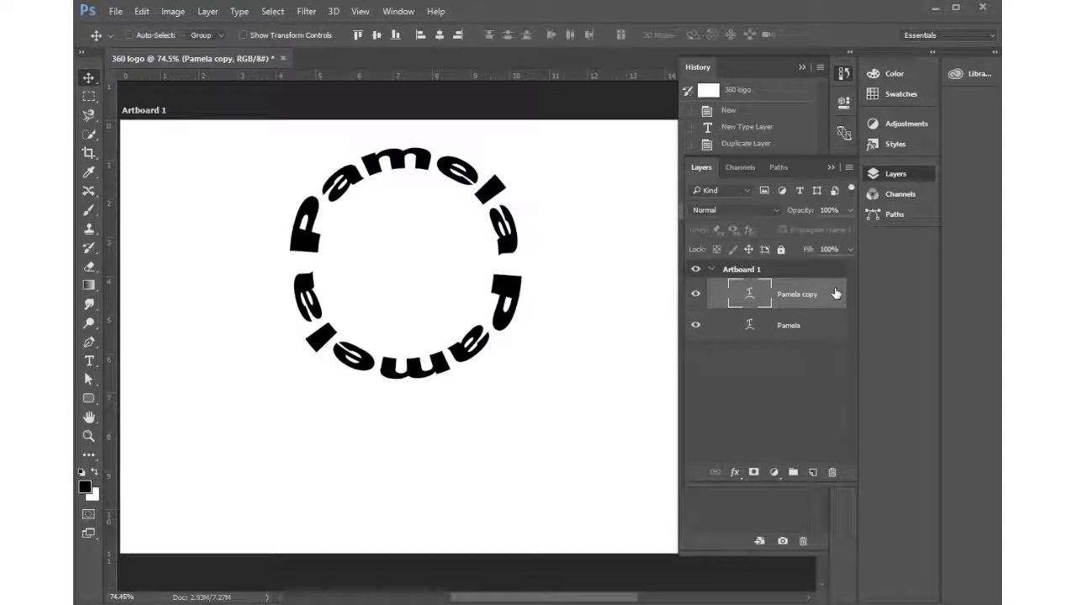
# Scale both text layers together to about 155% with Free Transform and centre the circle on the artboard
pyautogui.keyDown('shift'); pyautogui.click(828, 333); pyautogui.keyUp('shift')
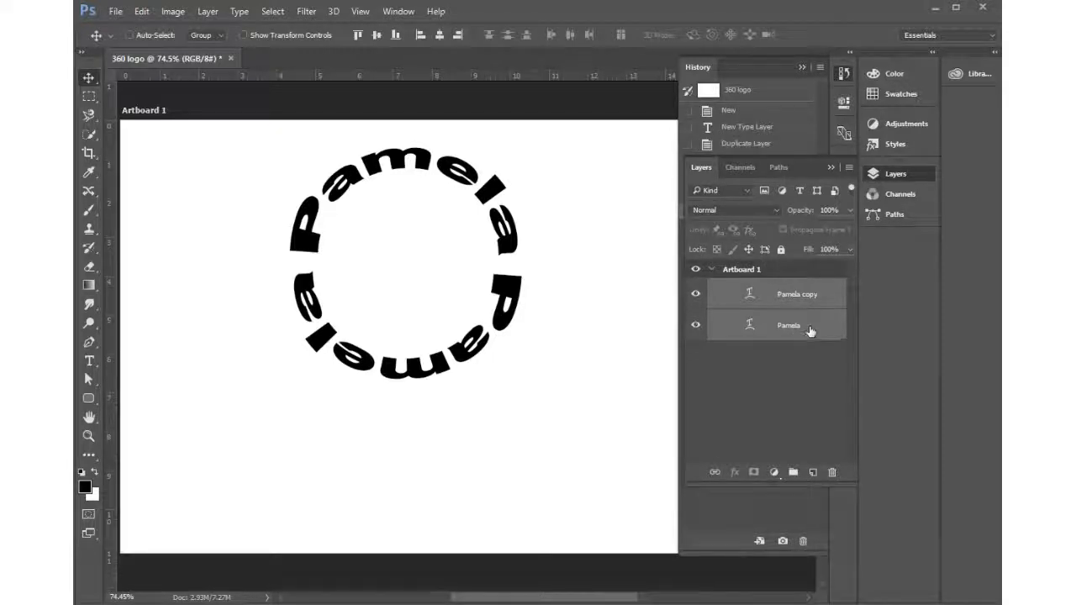
pyautogui.click(141, 11)
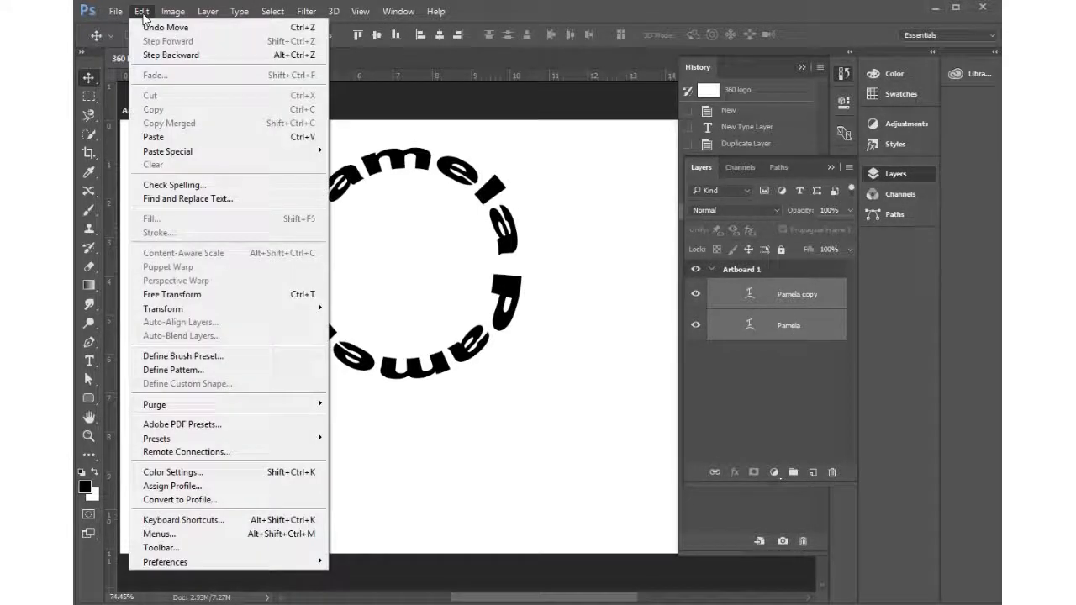
pyautogui.click(165, 296)
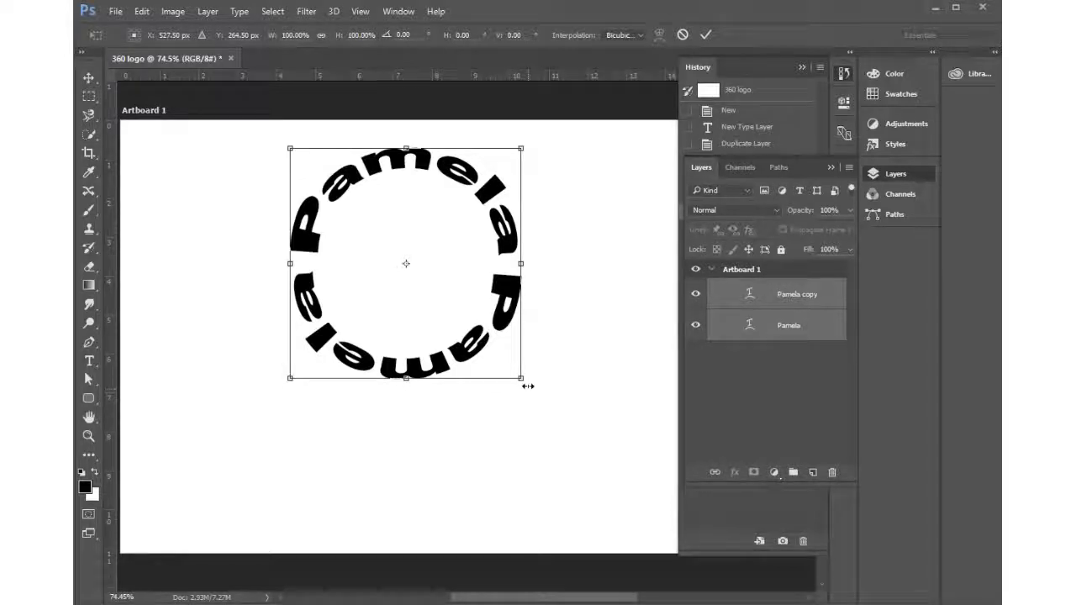
pyautogui.moveTo(522, 378); pyautogui.dragTo(635, 517)
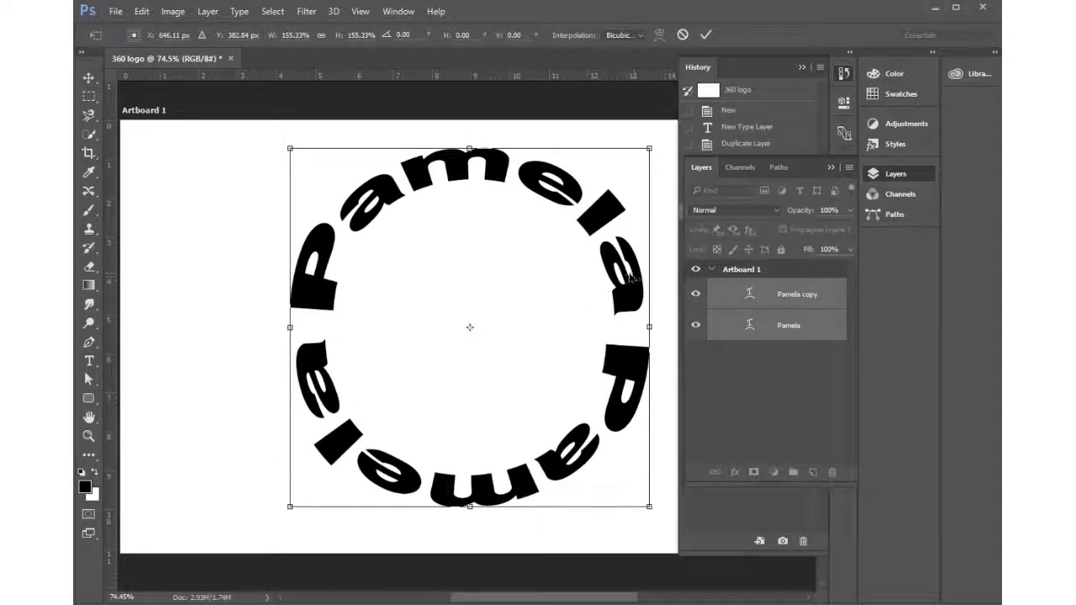
pyautogui.moveTo(634, 277); pyautogui.dragTo(557, 285)
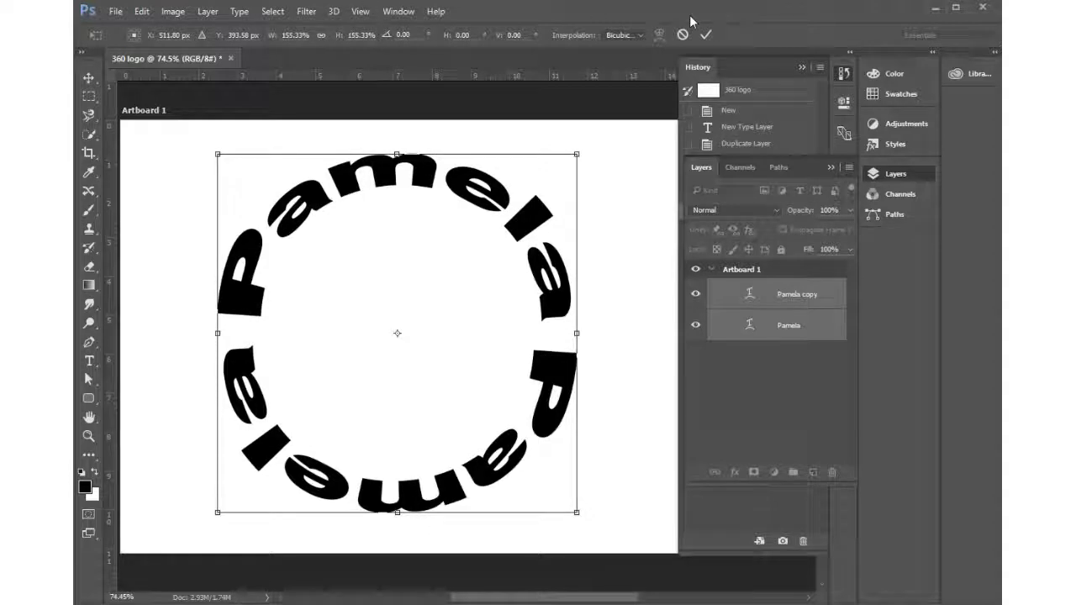
pyautogui.click(706, 35)
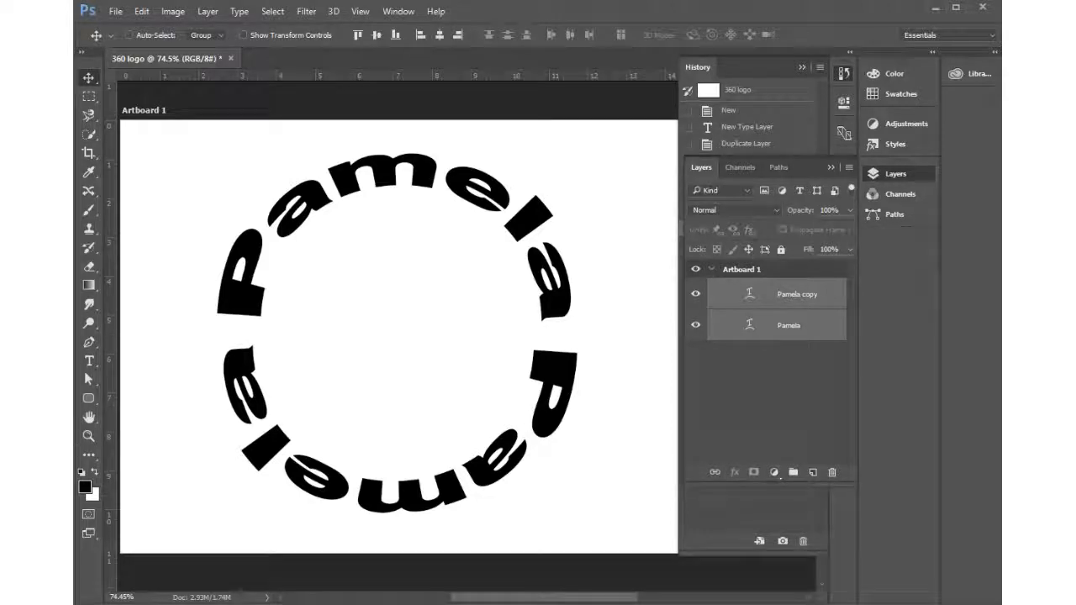
# Open the Blending Options for the duplicated text layer alone and move the dialog up to uncover more of the lower arch
pyautogui.click(839, 299)
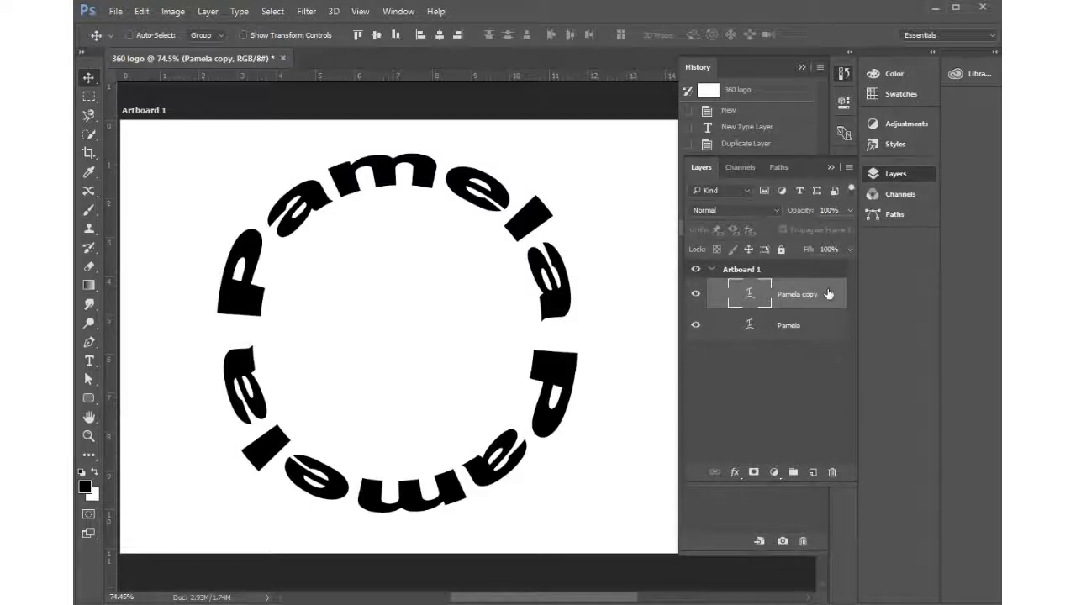
pyautogui.click(734, 474)
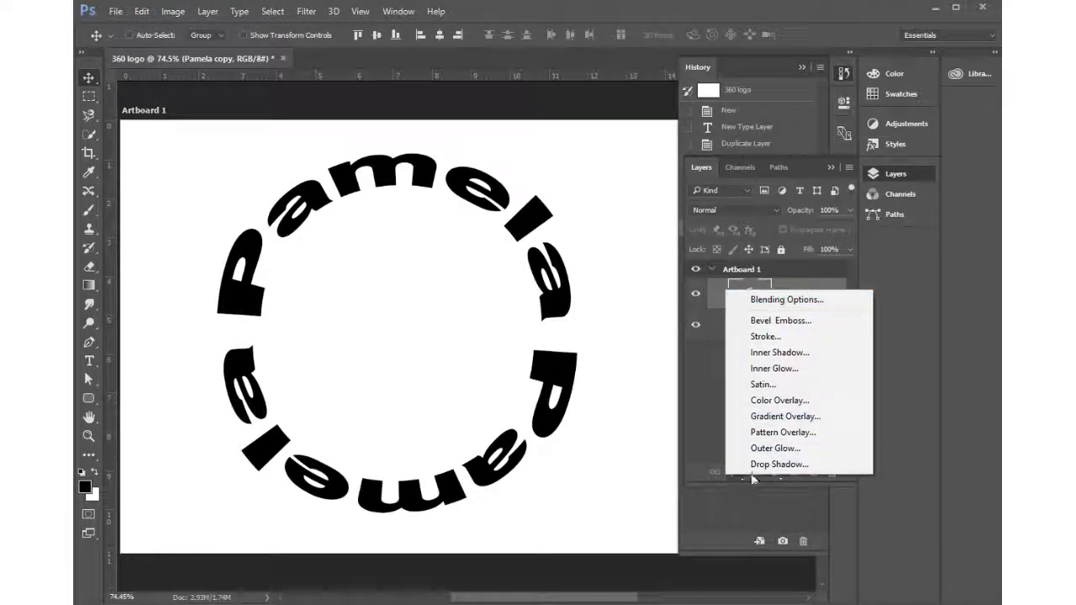
pyautogui.click(849, 168)
pyautogui.click(849, 168)
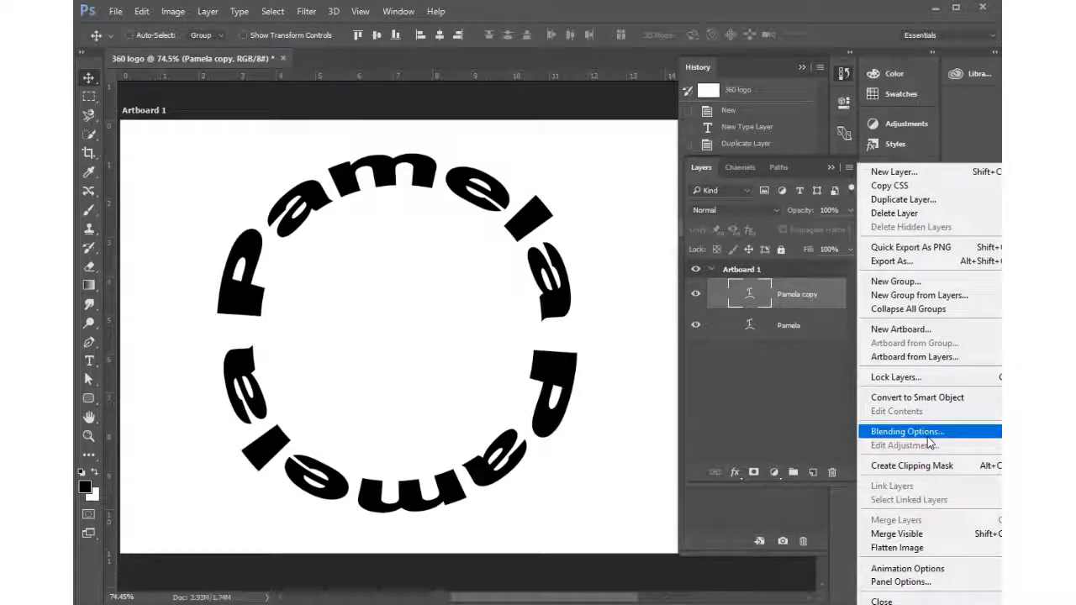
pyautogui.click(208, 16)
pyautogui.click(208, 17)
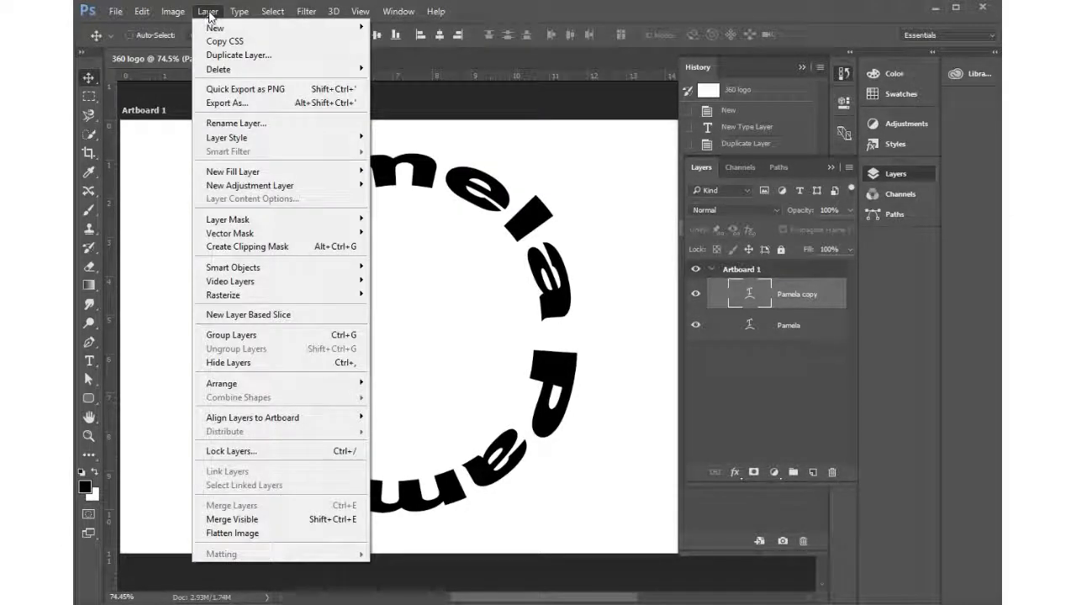
pyautogui.moveTo(225, 138)
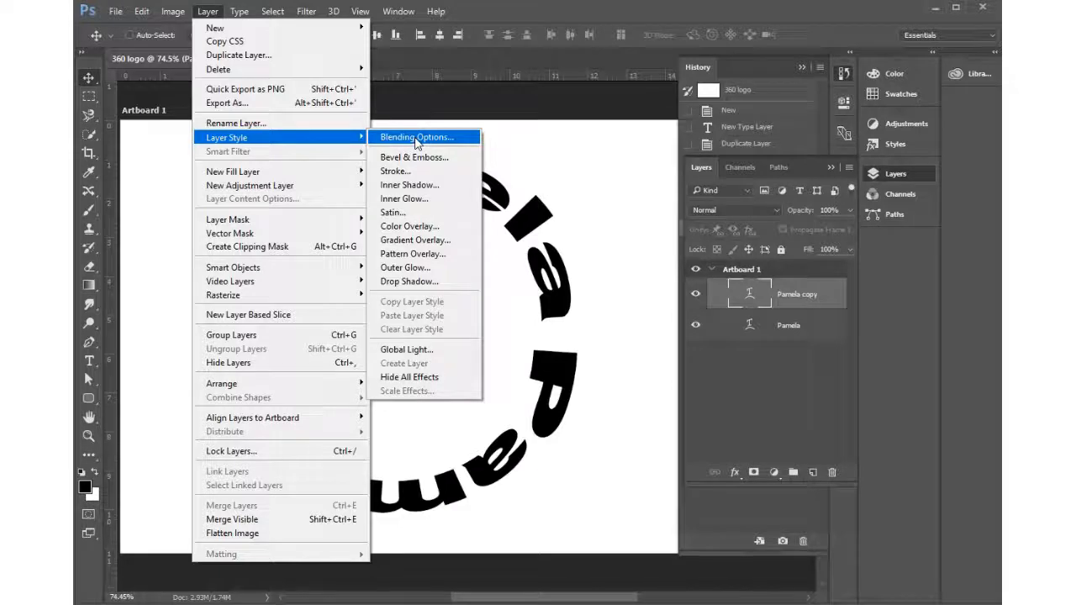
pyautogui.click(415, 137)
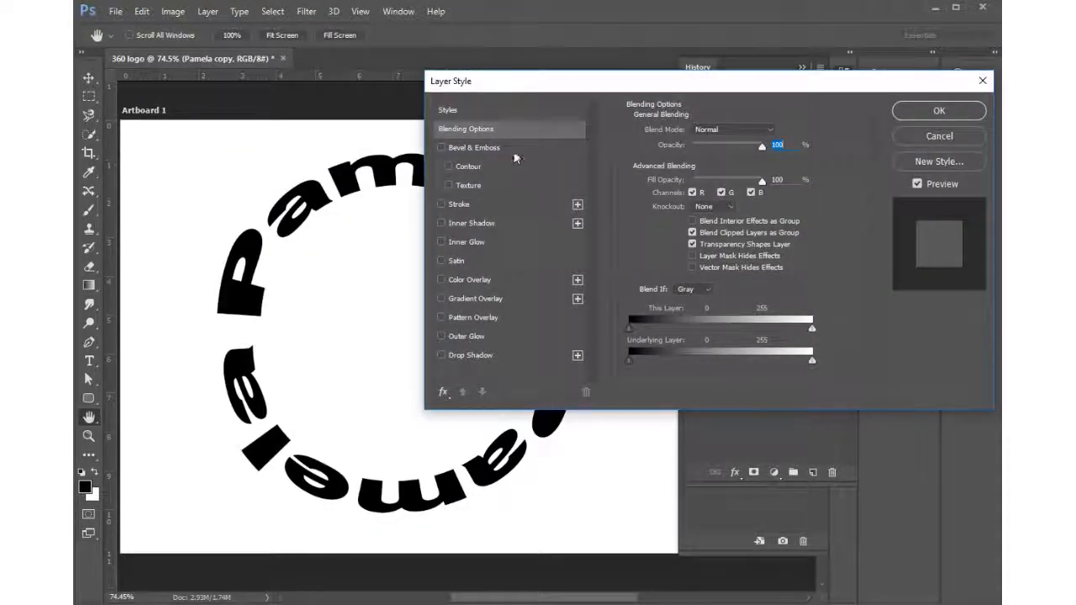
pyautogui.moveTo(564, 83); pyautogui.dragTo(566, 32)
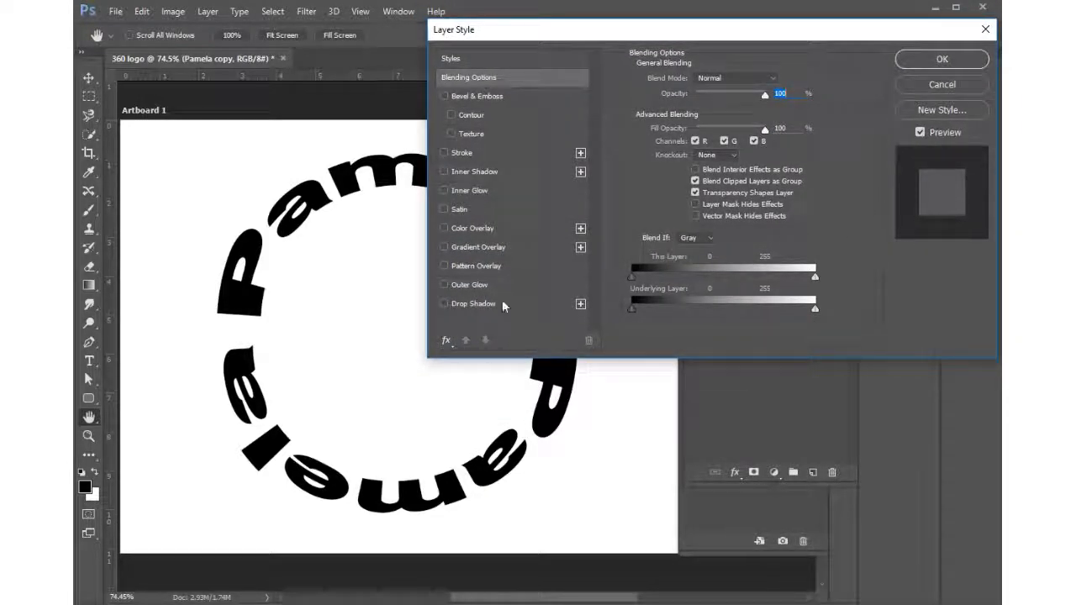
# Enable a drop shadow on the lower arch text and set its blend mode to Darker Color
pyautogui.click(444, 305)
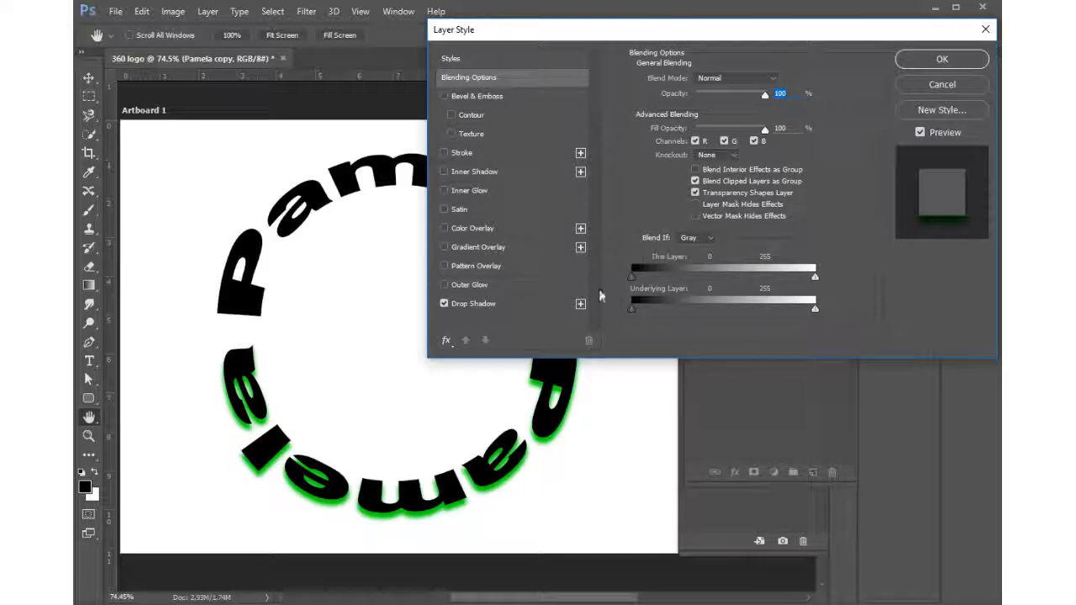
pyautogui.click(480, 303)
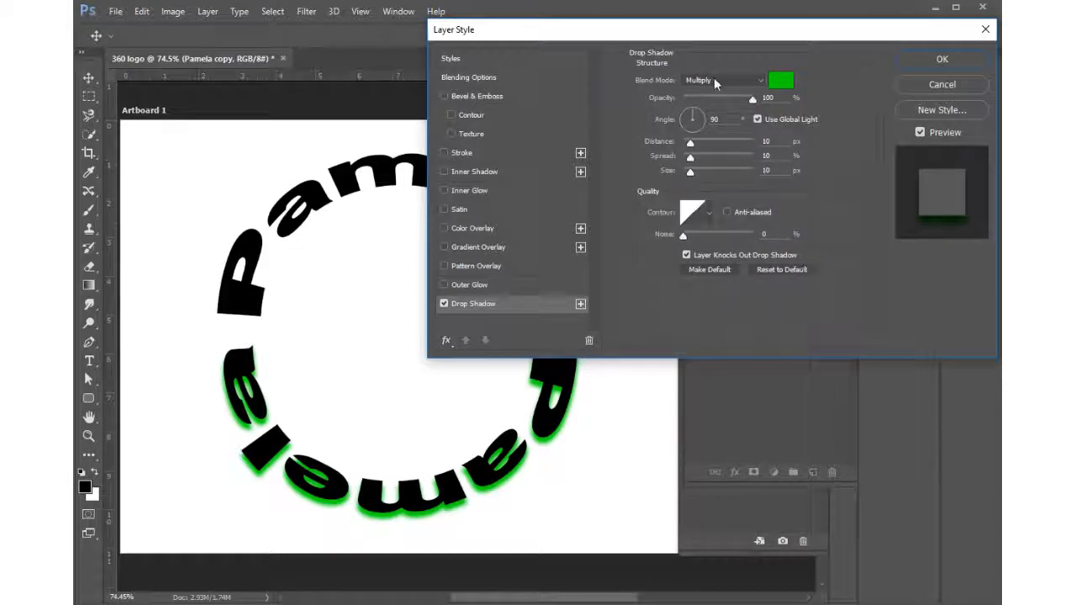
pyautogui.click(758, 80)
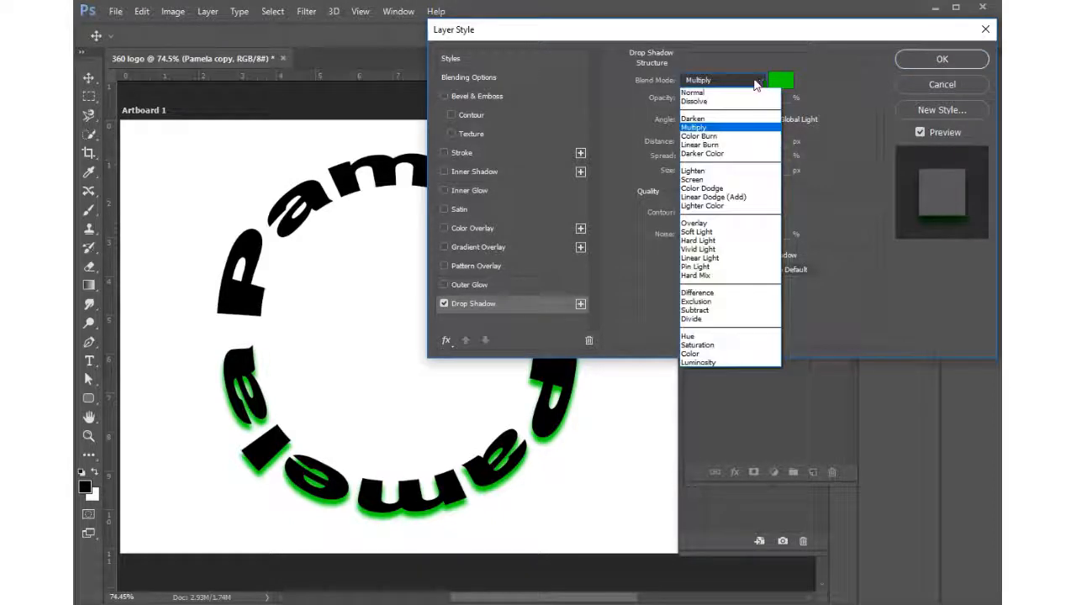
pyautogui.click(696, 154)
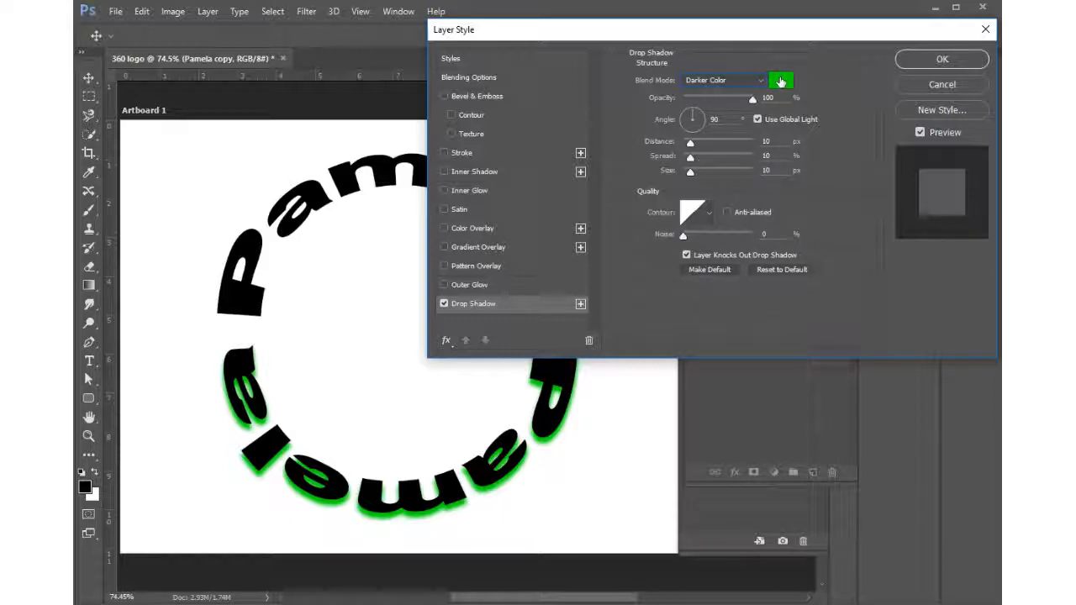
# Change the drop shadow's colour to pure red (ff0000)
pyautogui.click(781, 81)
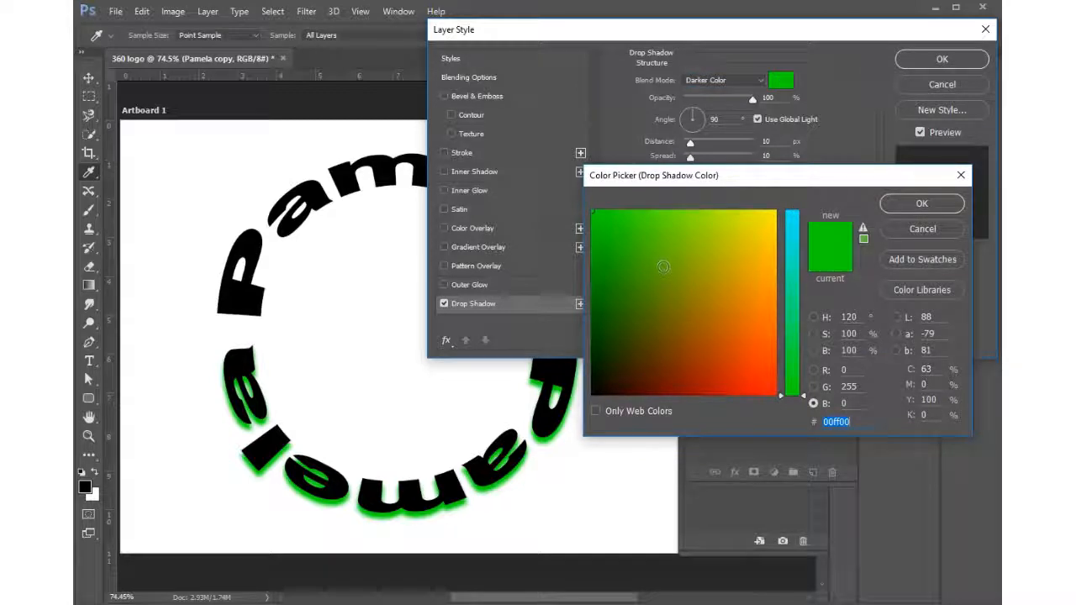
pyautogui.moveTo(735, 334); pyautogui.dragTo(792, 417)
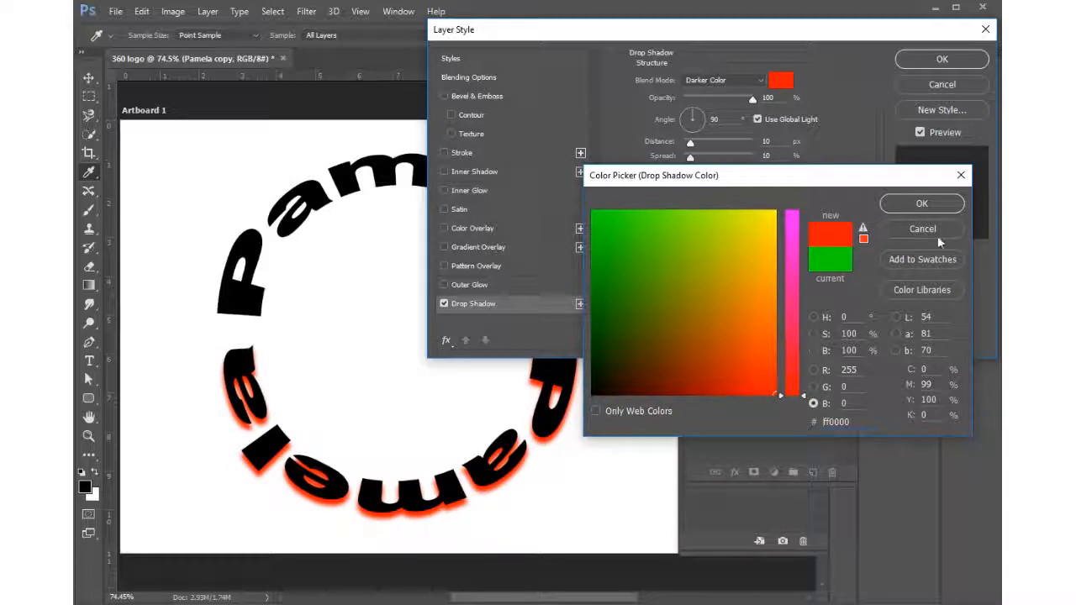
pyautogui.click(932, 202)
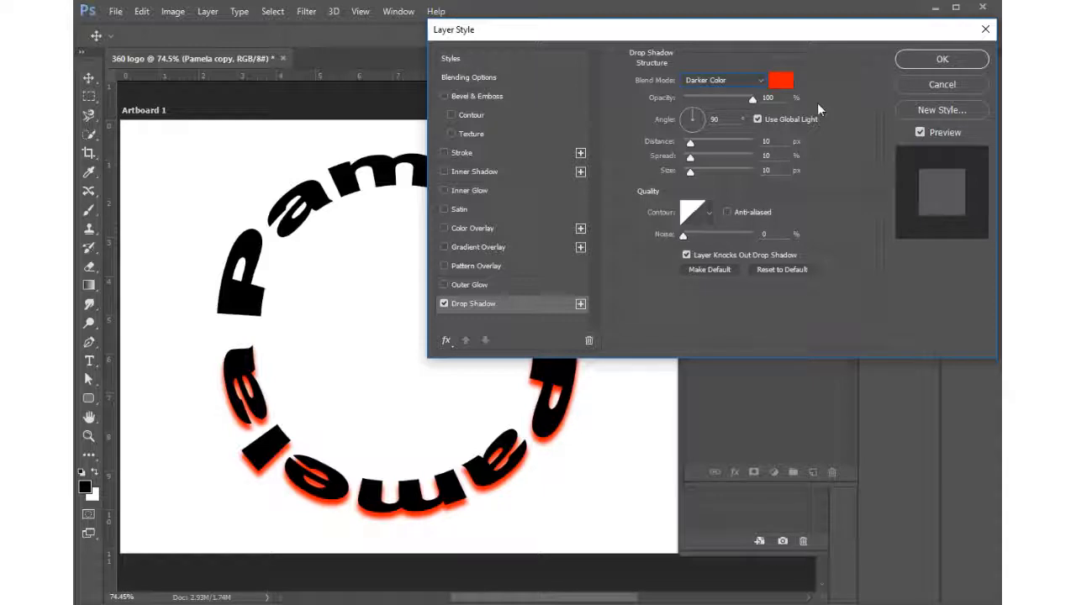
# Set the drop shadow's opacity to 70%, distance to 10 px, spread to 10% and size to 10 px
pyautogui.moveTo(755, 102); pyautogui.dragTo(731, 97)
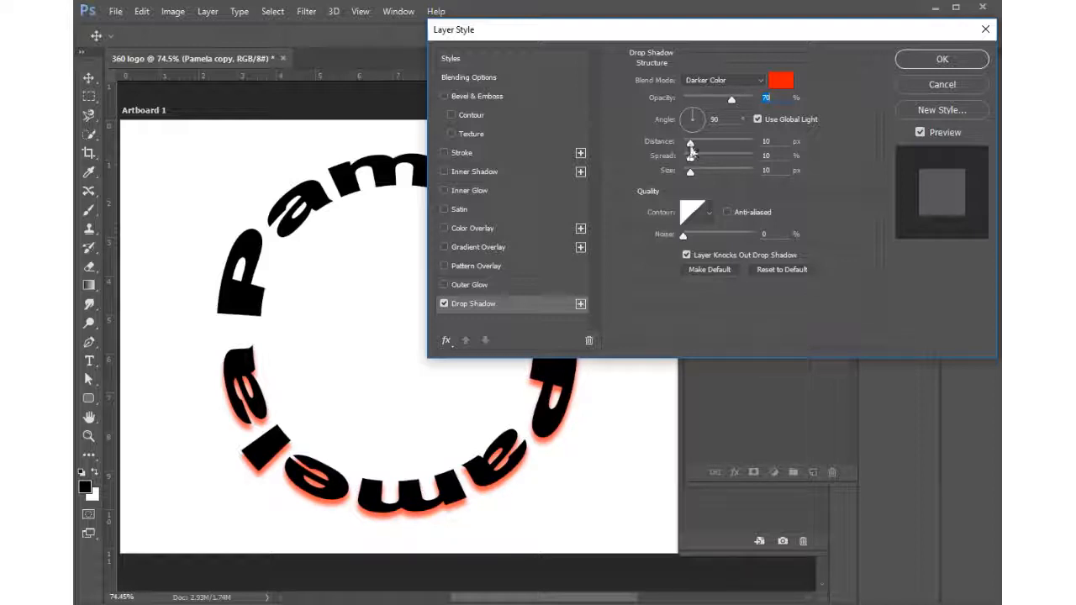
pyautogui.moveTo(691, 149); pyautogui.dragTo(689, 174)
pyautogui.click(766, 141)
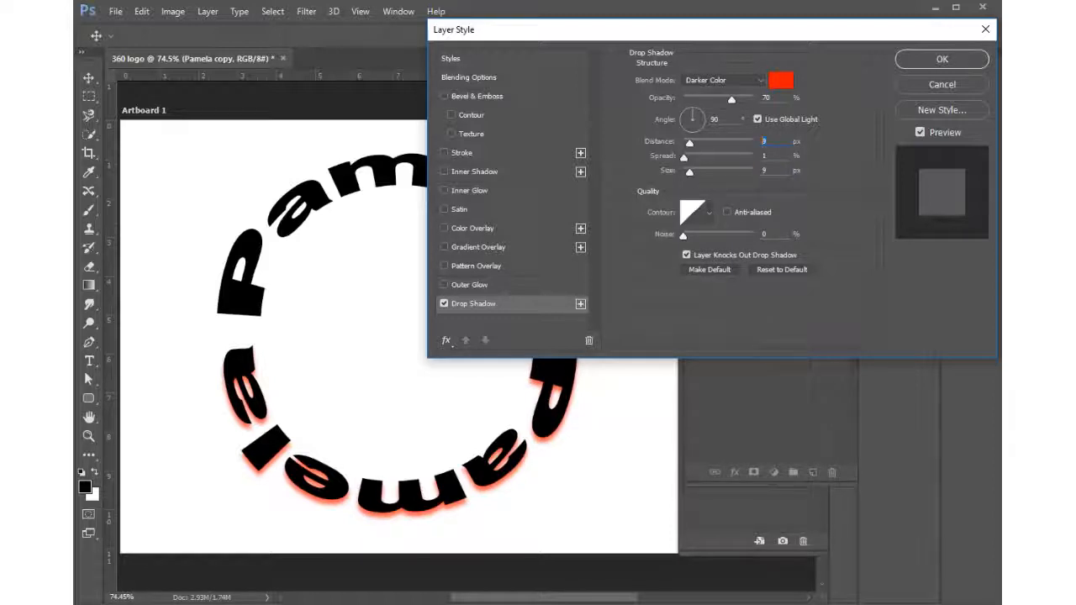
pyautogui.write('10')
pyautogui.click(768, 157)
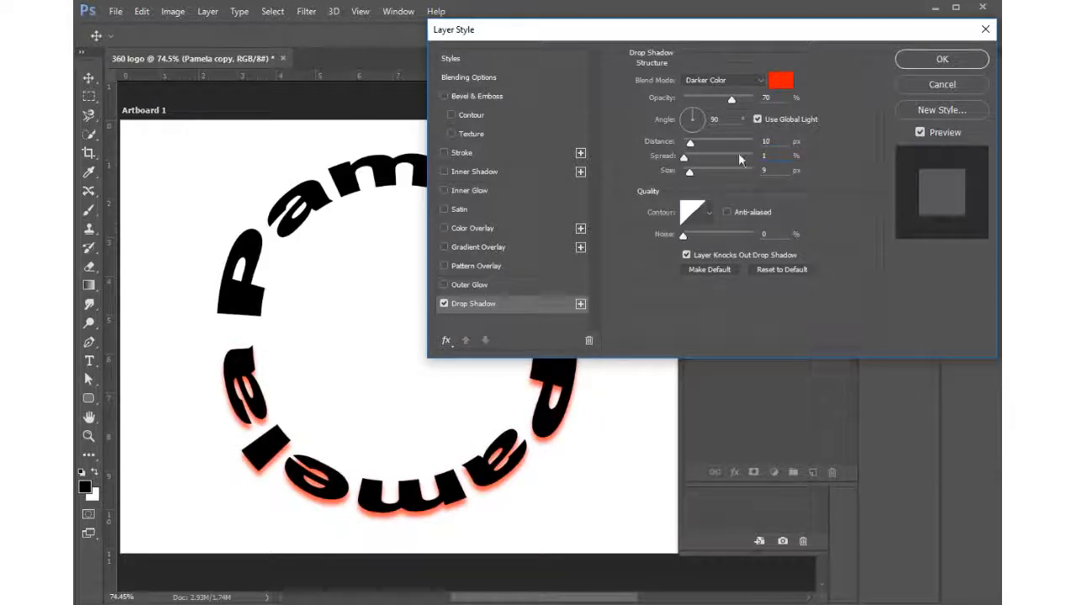
pyautogui.write('10')
pyautogui.click(778, 171)
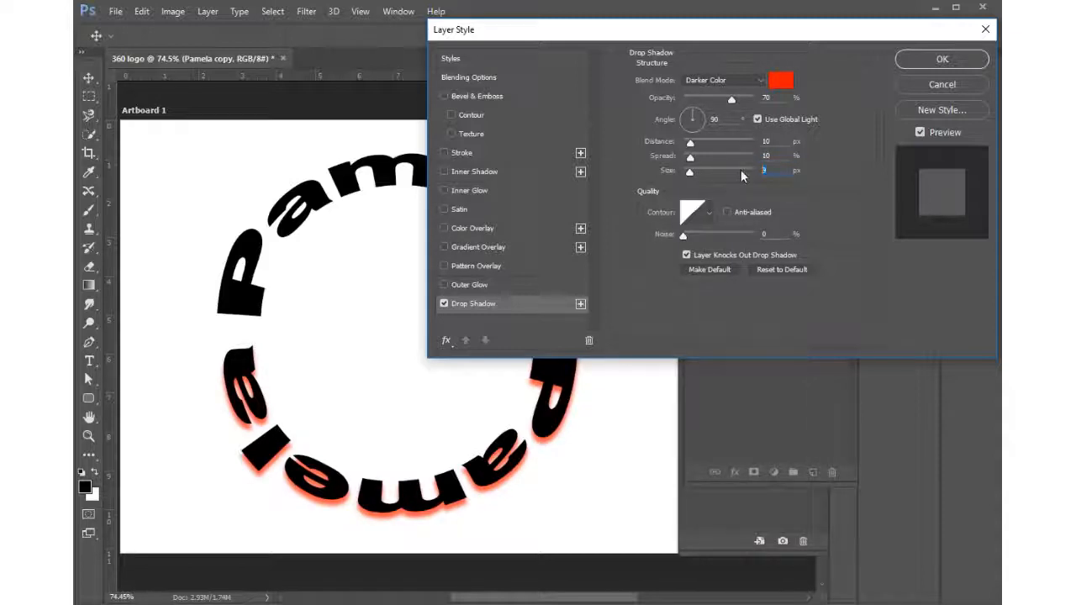
pyautogui.write('10')
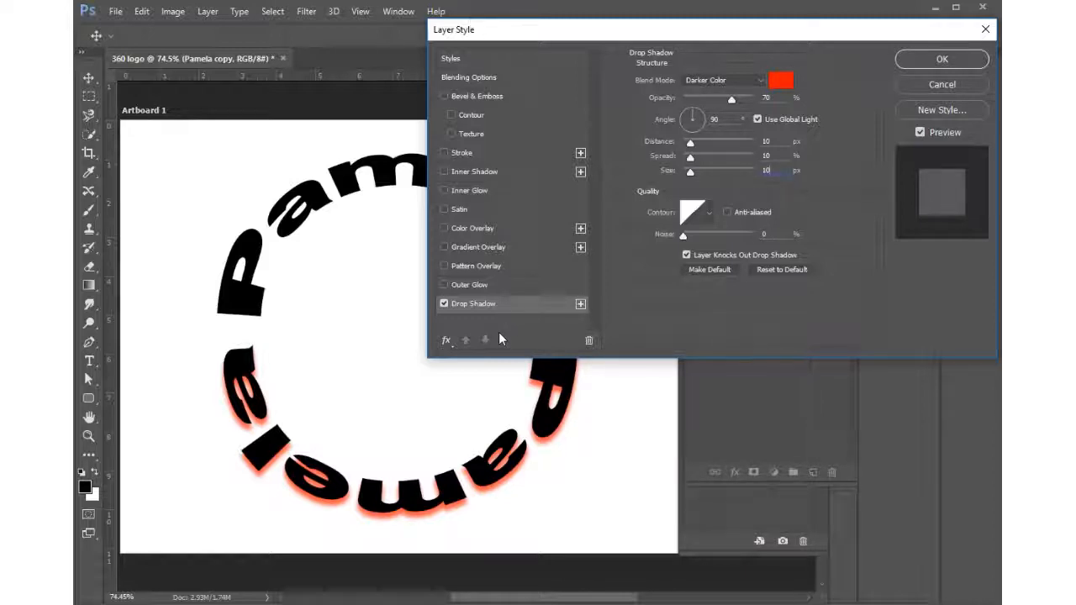
# Enable a pattern overlay on the lower arch text and open its collection of patterns
pyautogui.click(444, 266)
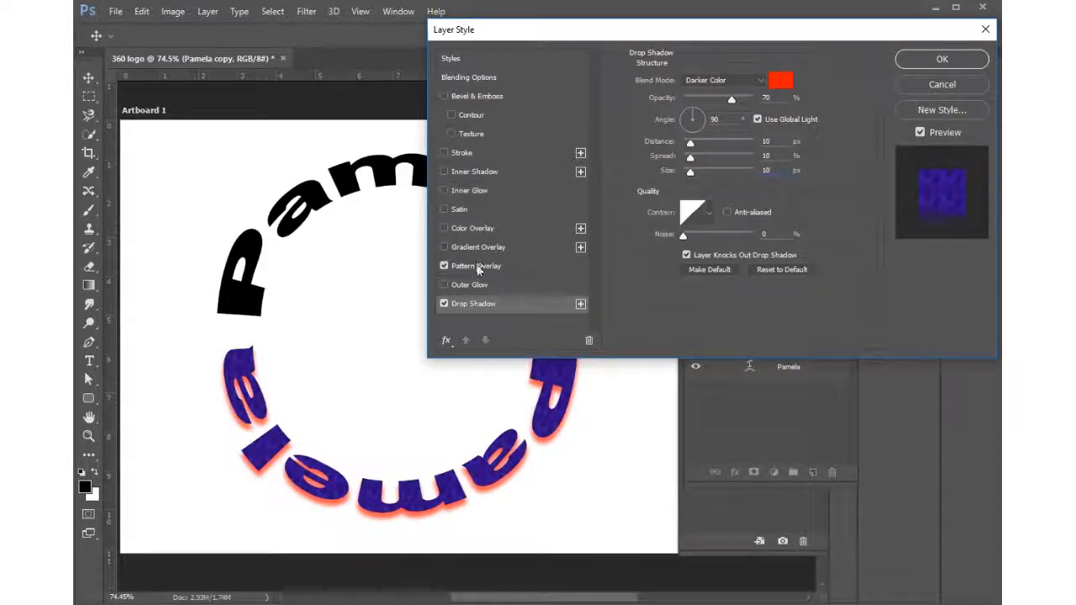
pyautogui.click(478, 265)
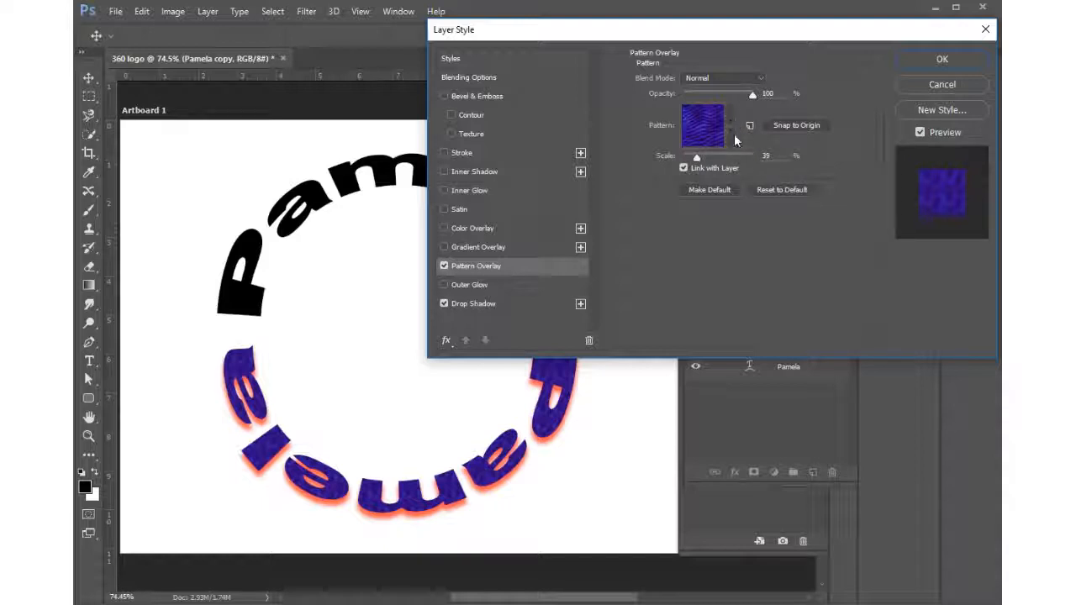
pyautogui.click(731, 125)
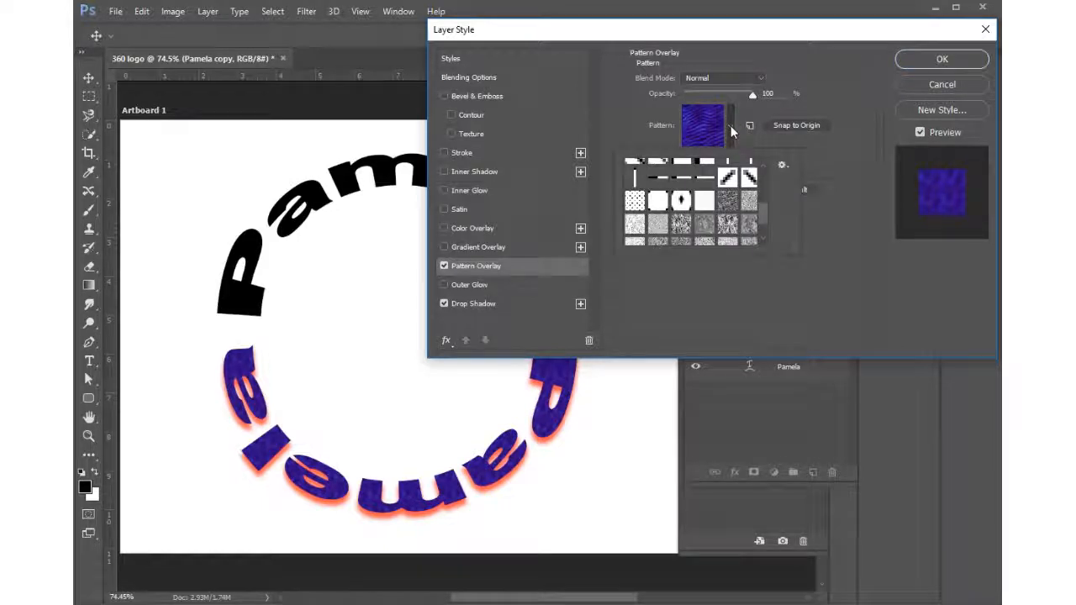
# Try the yellow speckled, paint-splatter, gray stone and black-dotted patterns on the lower arch text
pyautogui.scroll(-3, 766, 216)
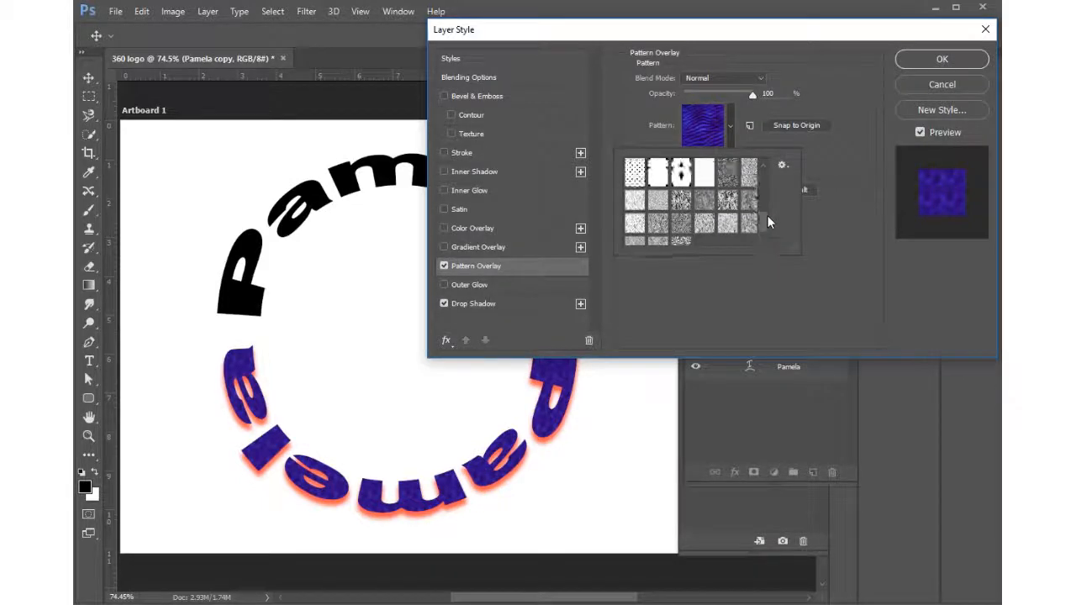
pyautogui.moveTo(768, 216); pyautogui.dragTo(761, 160)
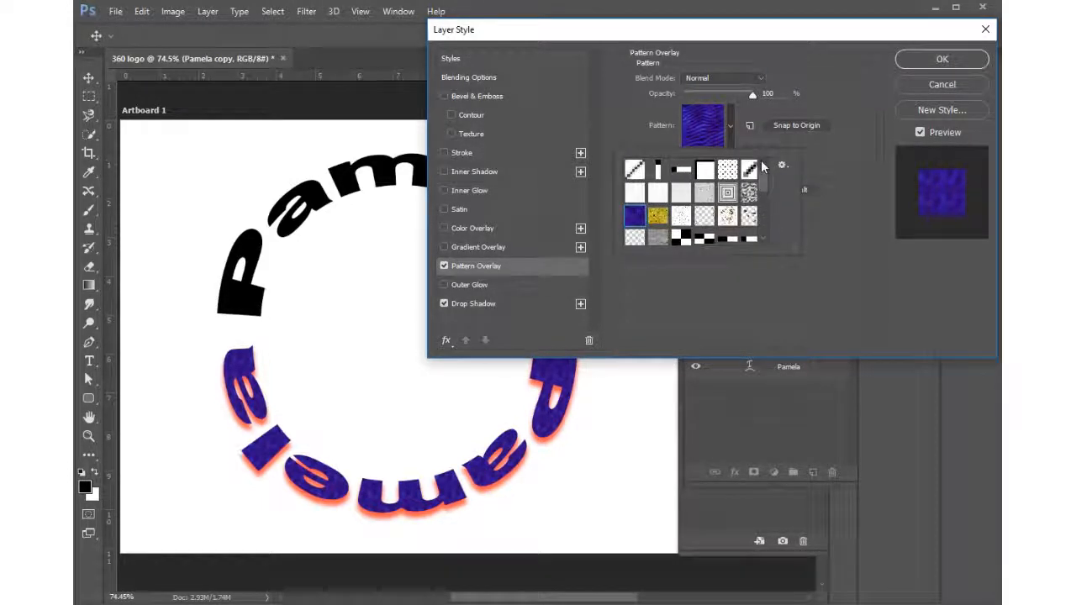
pyautogui.click(658, 217)
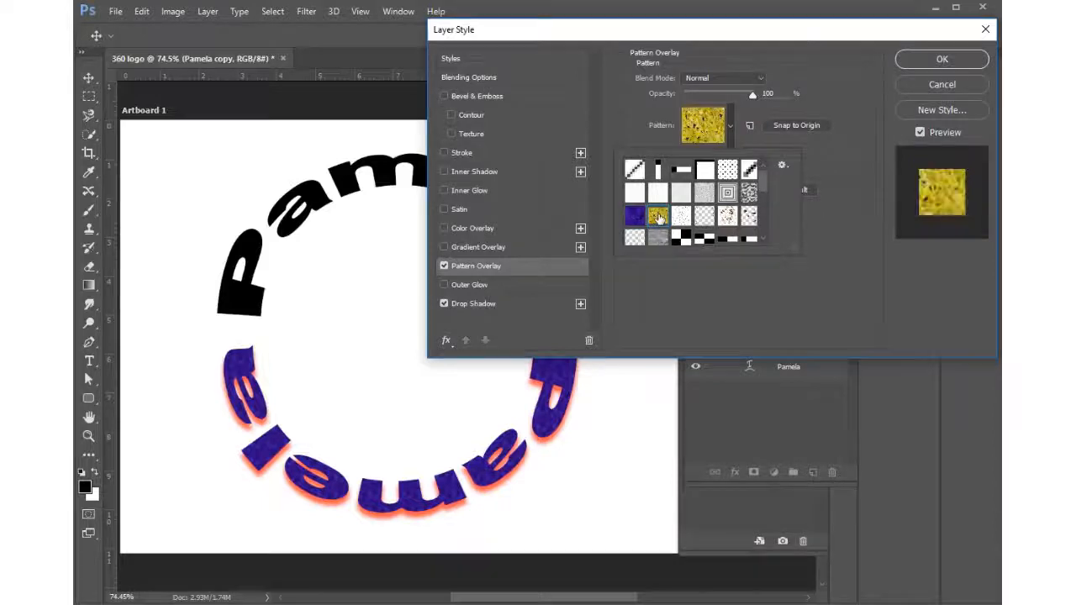
pyautogui.click(728, 218)
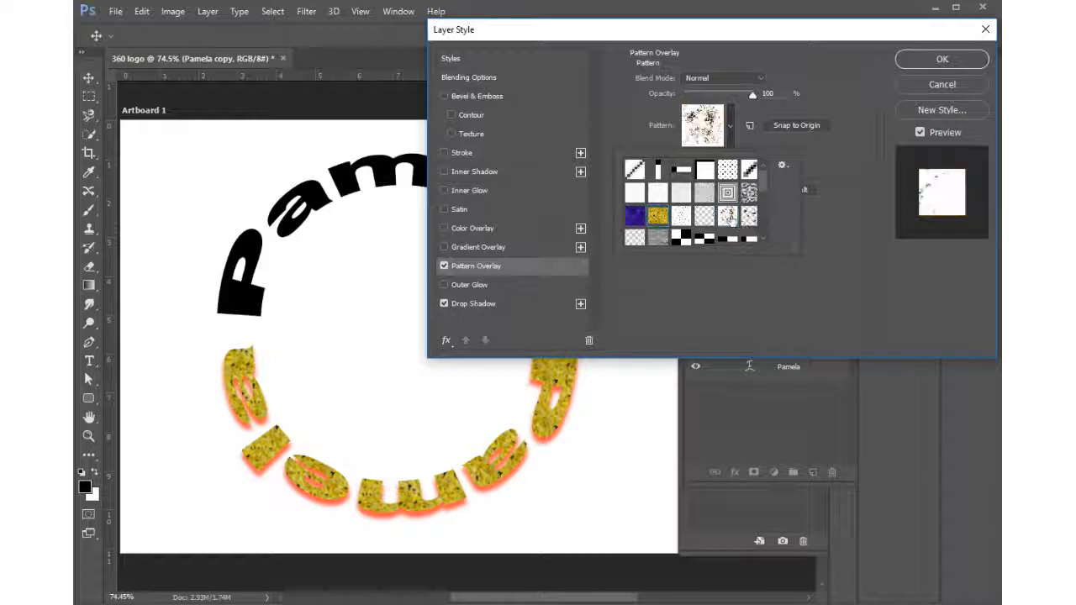
pyautogui.click(661, 239)
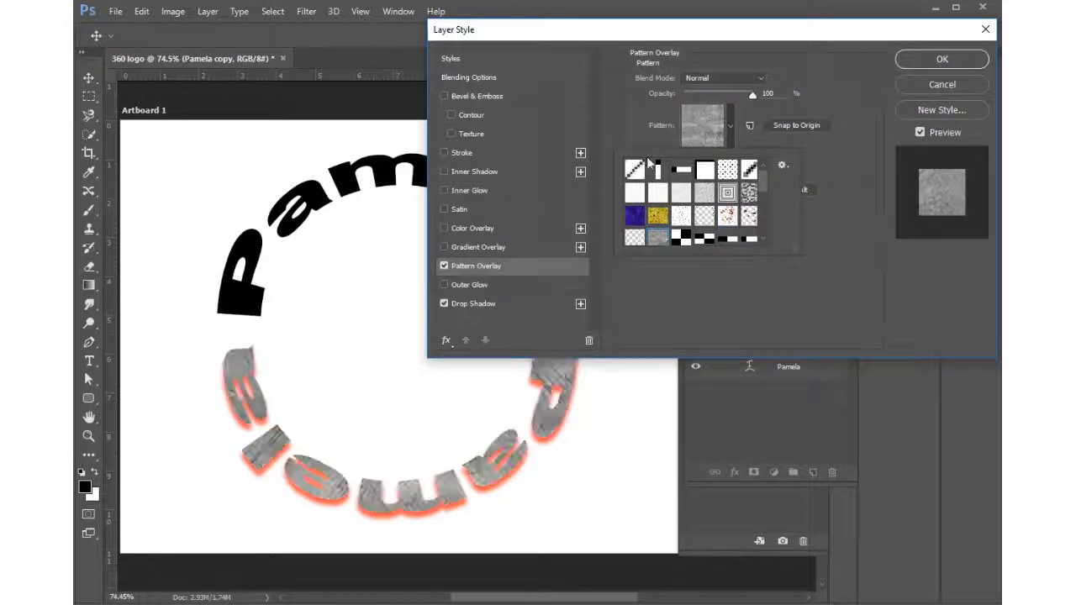
pyautogui.click(729, 171)
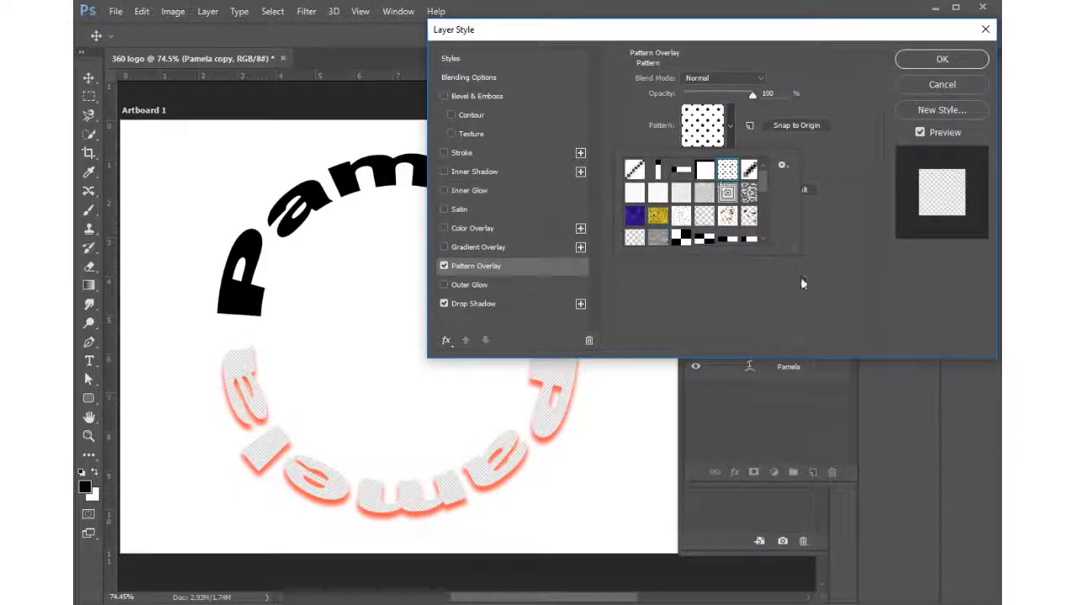
# Append the Legacy Patterns set to the current pattern collection
pyautogui.click(781, 166)
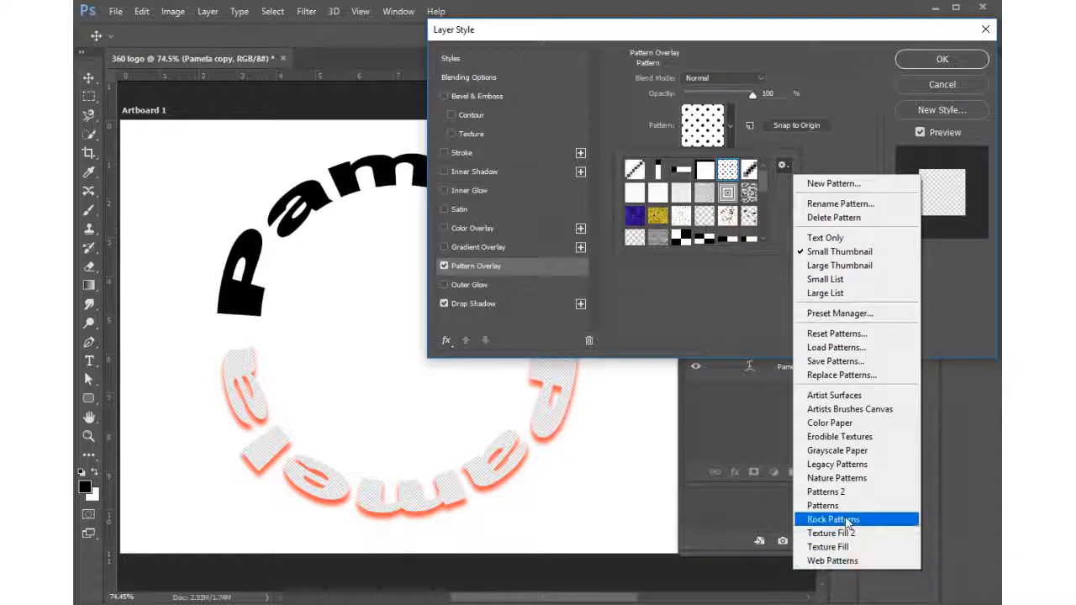
pyautogui.click(856, 465)
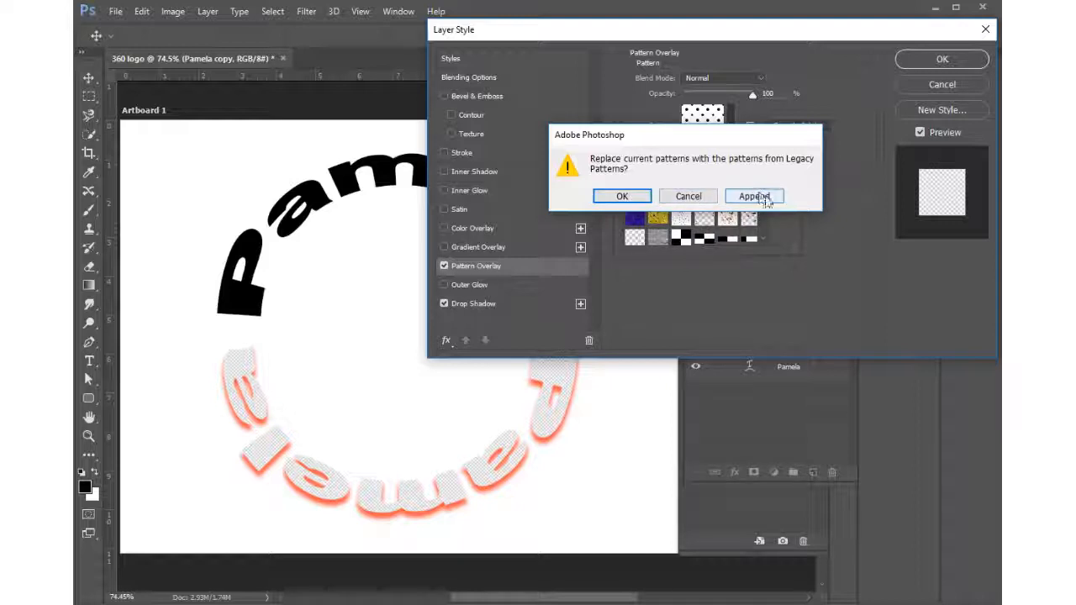
pyautogui.click(755, 196)
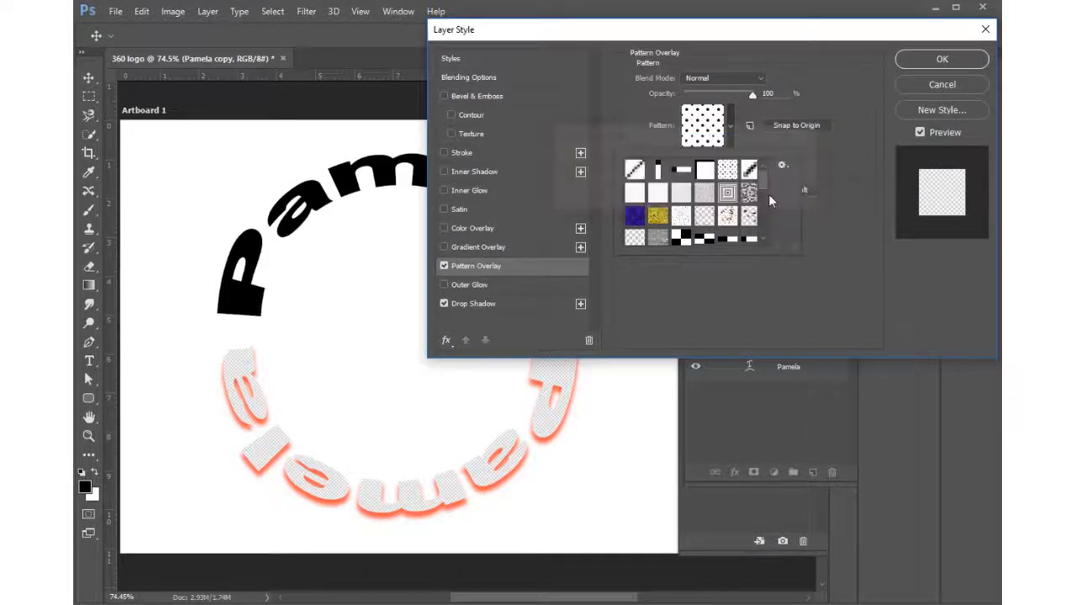
# Try several textures further down the extended pattern collection on the lower arch, including the gray noise, blue bubble and multicoloured striped ones
pyautogui.moveTo(763, 175); pyautogui.dragTo(763, 237)
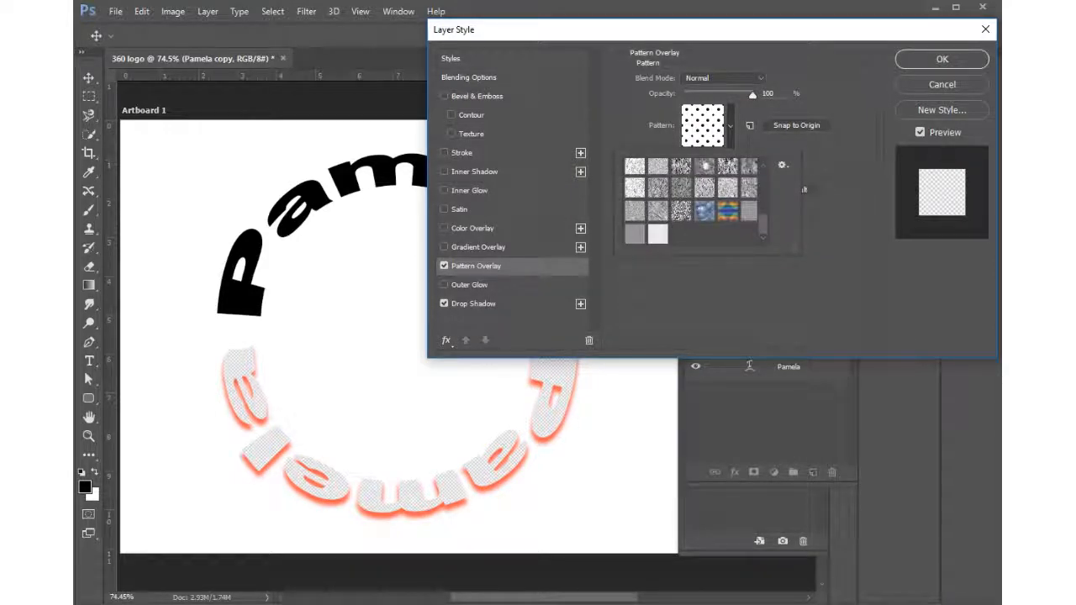
pyautogui.scroll(5, 765, 222)
pyautogui.scroll(-2, 766, 210)
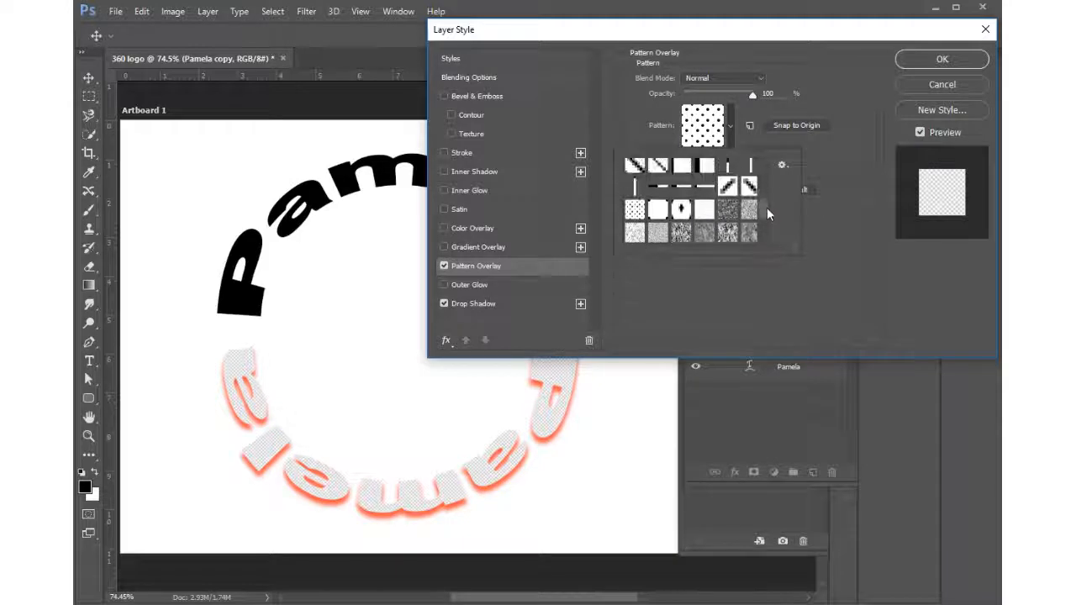
pyautogui.scroll(2, 766, 217)
pyautogui.click(729, 168)
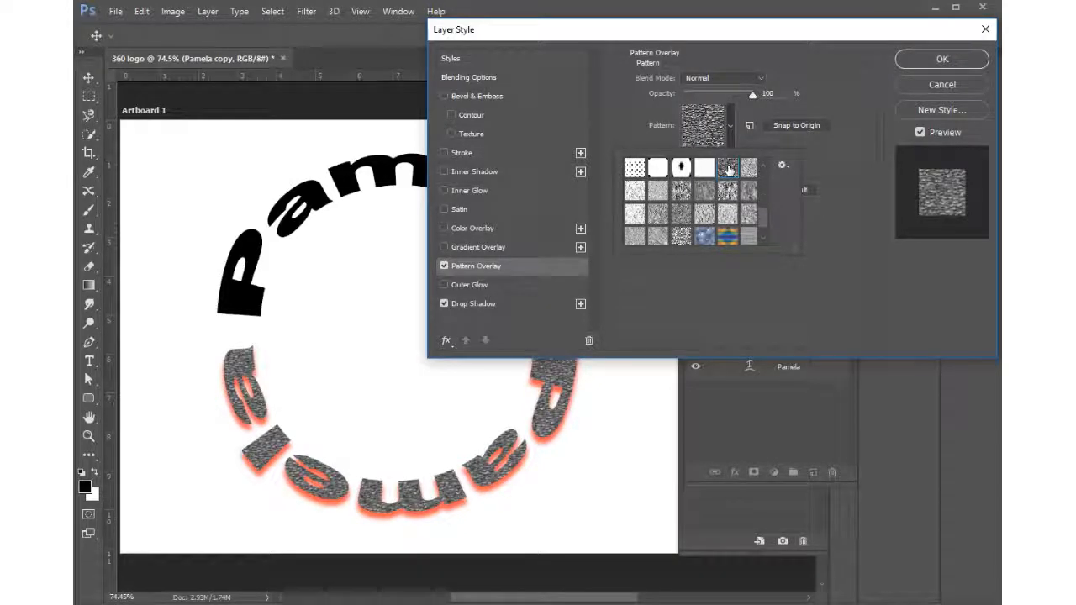
pyautogui.click(681, 214)
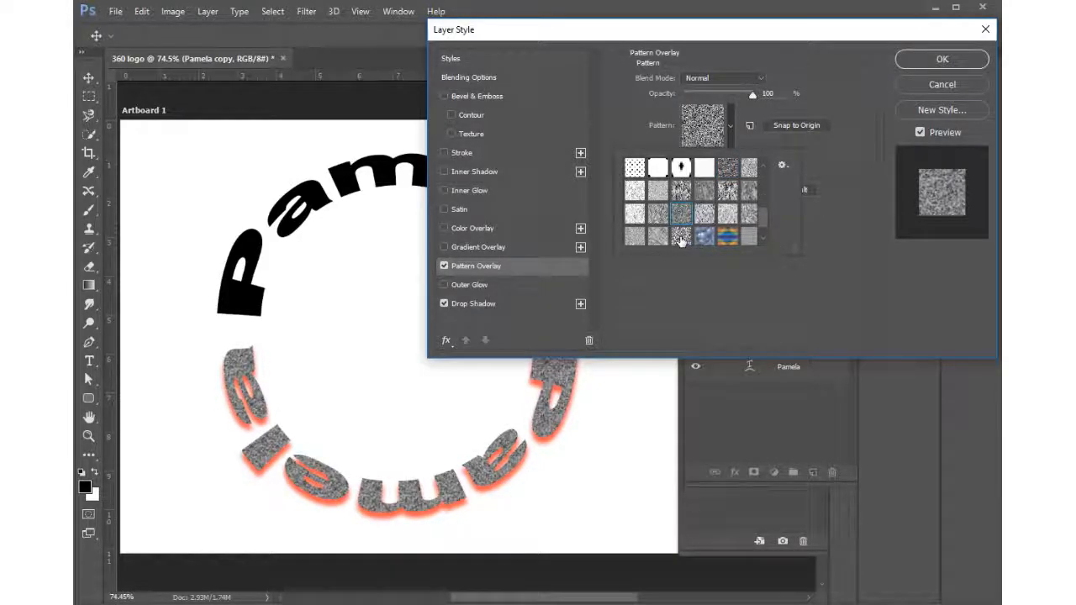
pyautogui.click(683, 238)
pyautogui.click(704, 238)
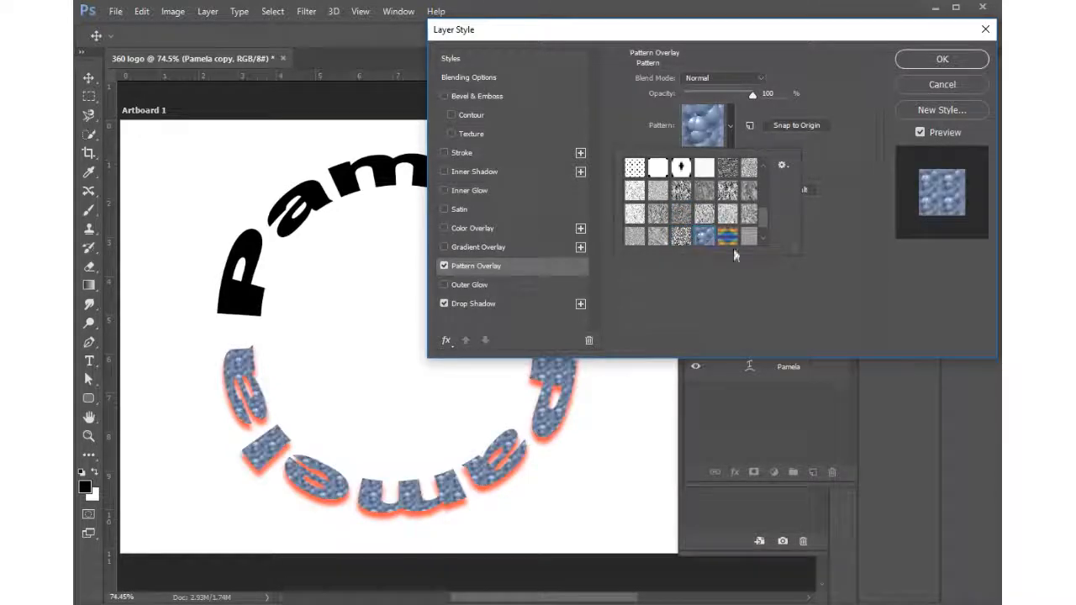
pyautogui.click(727, 237)
# Apply the black-and-white mottled pattern beside the blue bubble one to the lower arch and set its scale to 245%
pyautogui.click(682, 238)
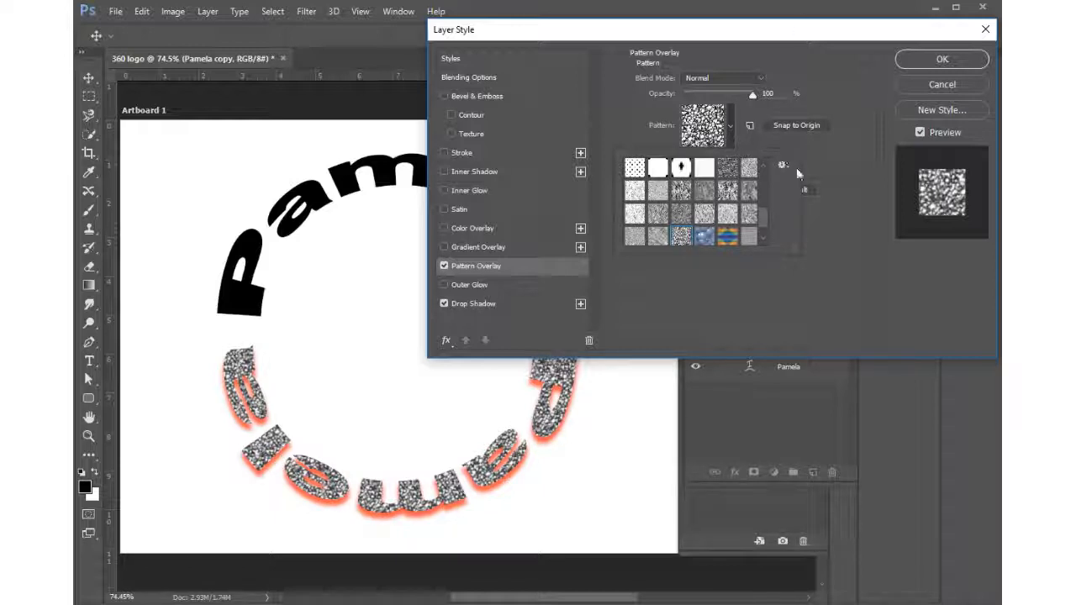
pyautogui.click(819, 276)
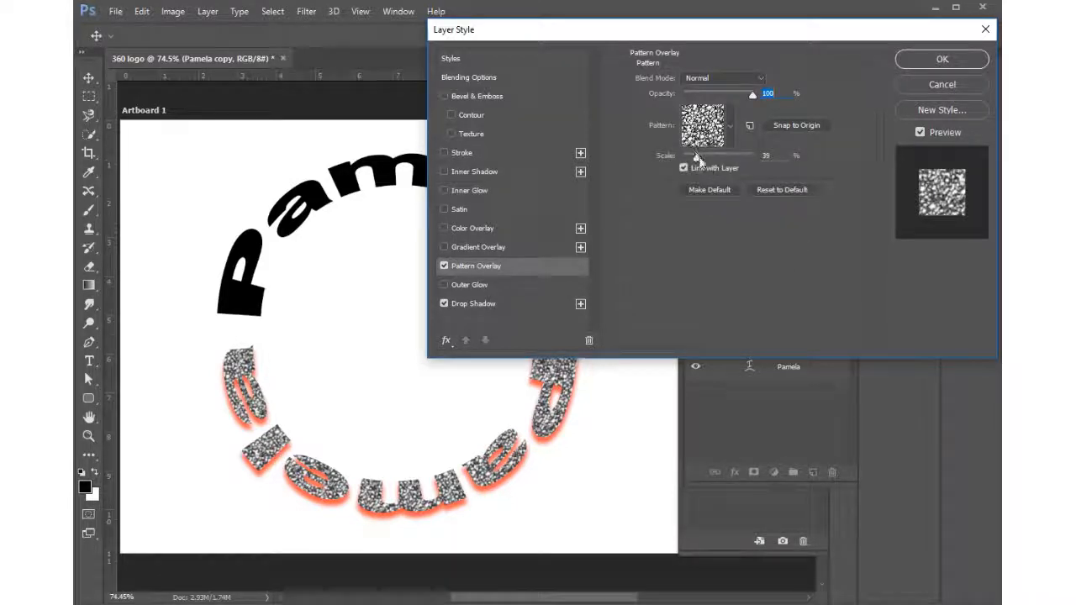
pyautogui.moveTo(696, 157); pyautogui.dragTo(726, 166)
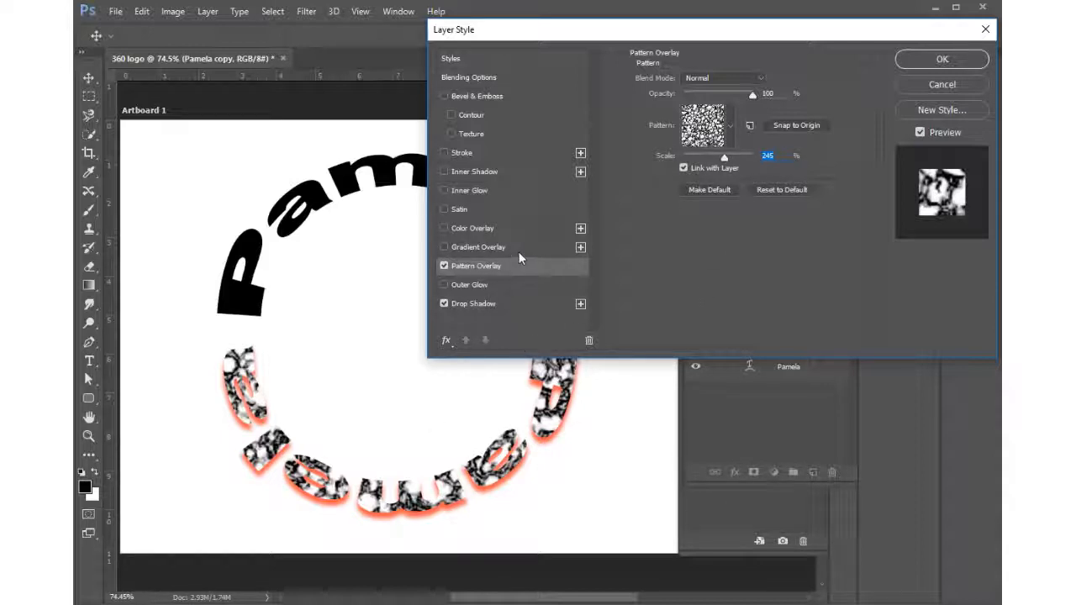
# Add a stroke to the lower arch text and set its size to 5 px
pyautogui.click(468, 158)
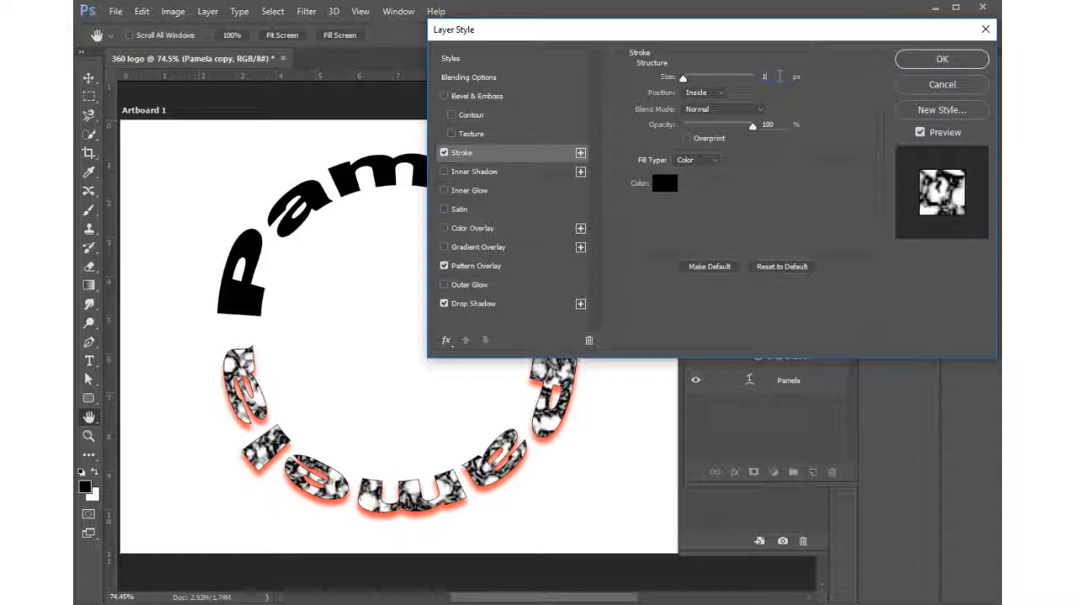
pyautogui.write('0')
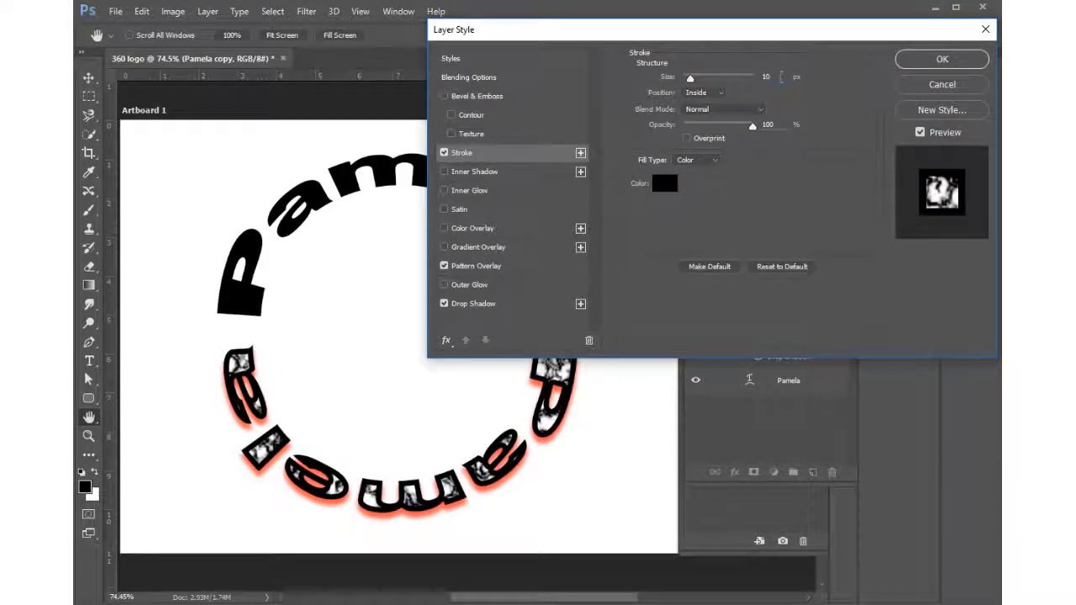
pyautogui.moveTo(781, 77); pyautogui.dragTo(762, 76)
pyautogui.write('5')
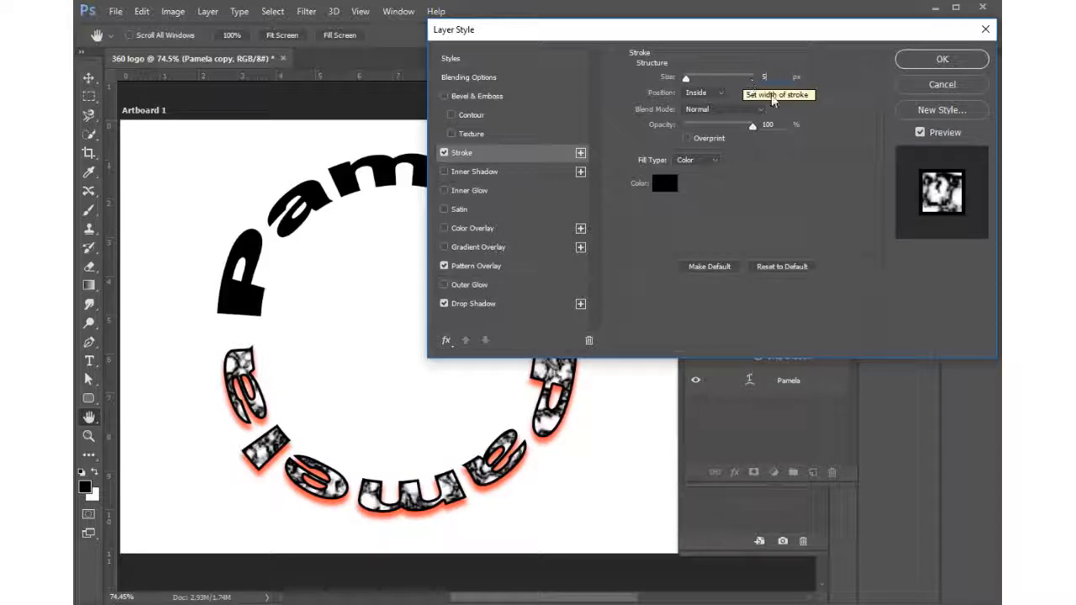
# Set the stroke's position to Outside and its blend mode to Vivid Light, keeping the opacity at 100%
pyautogui.click(726, 93)
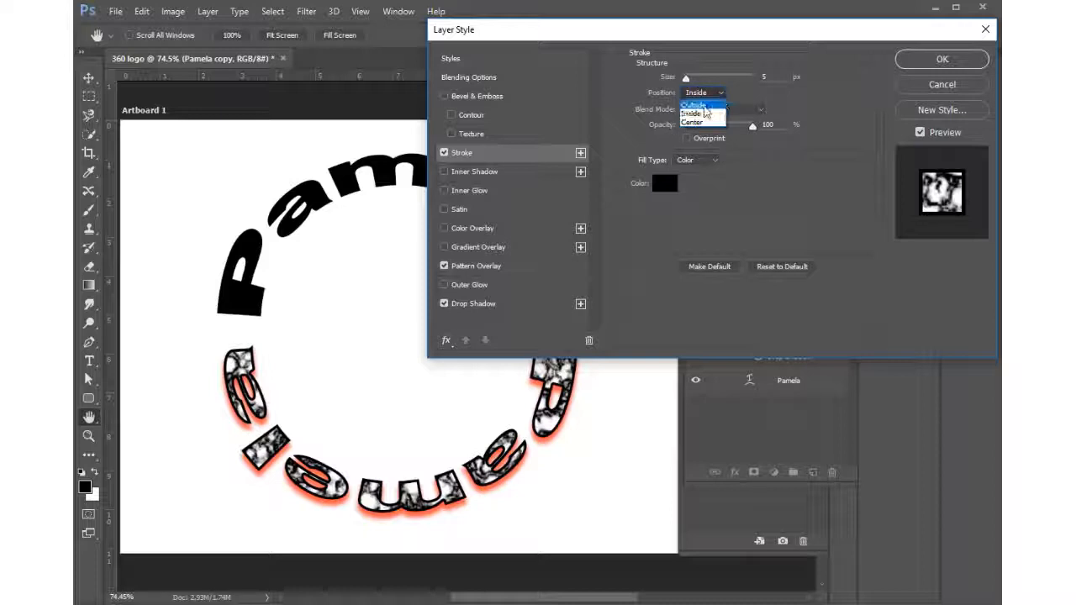
pyautogui.click(701, 105)
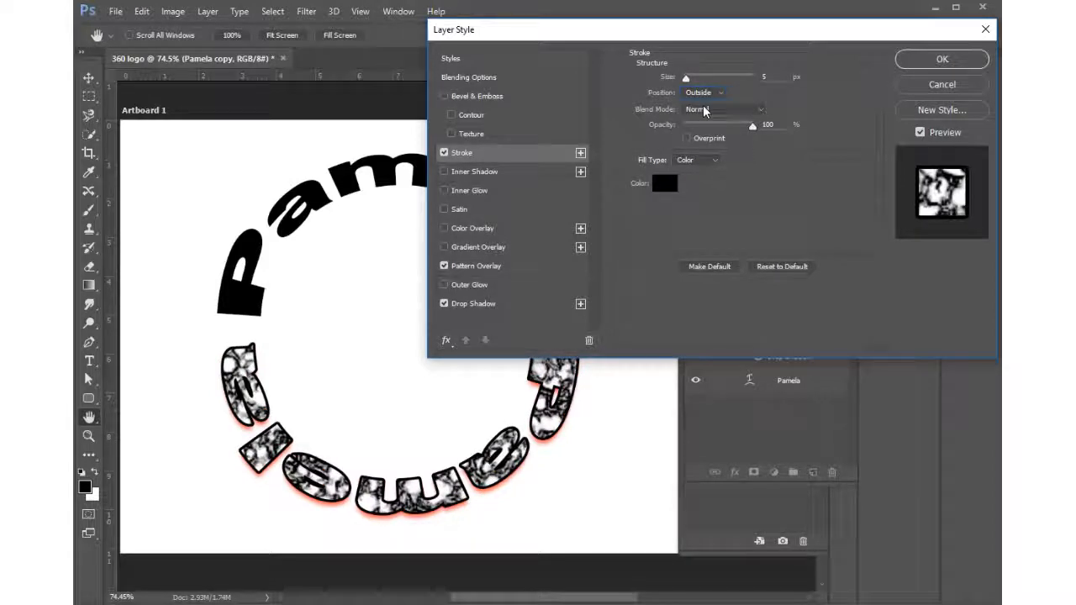
pyautogui.click(760, 111)
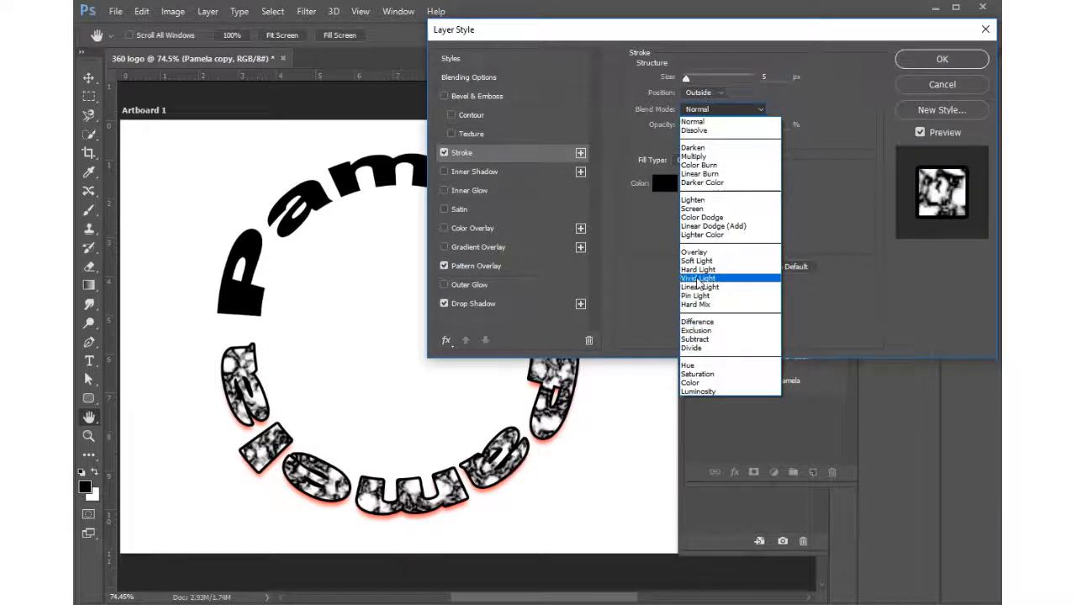
pyautogui.click(706, 278)
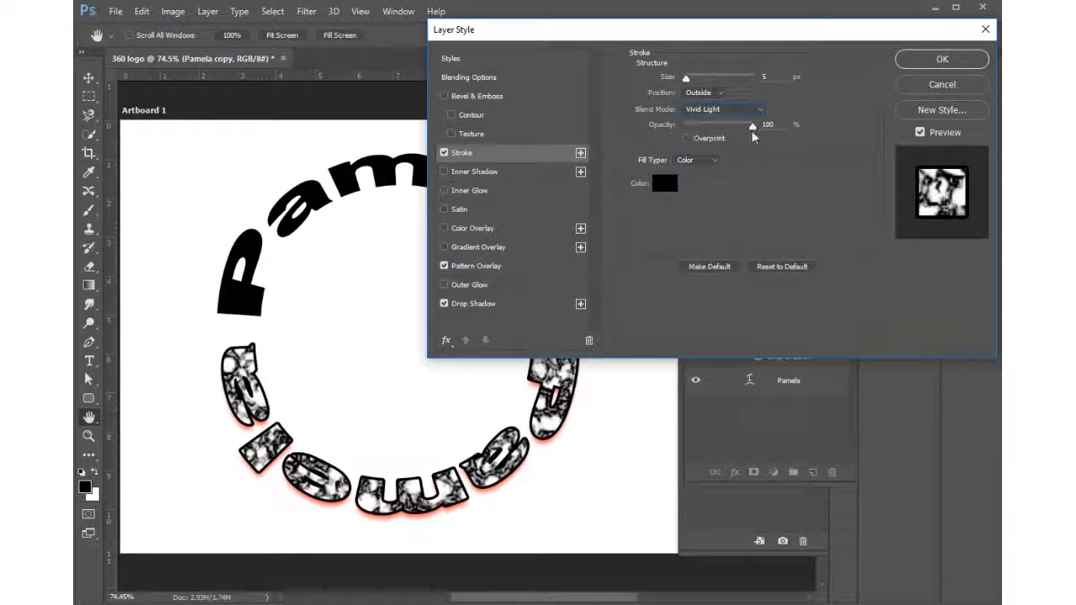
pyautogui.moveTo(753, 128)
pyautogui.mouseDown()
pyautogui.moveTo(682, 131)
pyautogui.moveTo(773, 136)
pyautogui.mouseUp()
# Try yellow (ffff00) as the stroke colour and return it to black (000000)
pyautogui.click(666, 184)
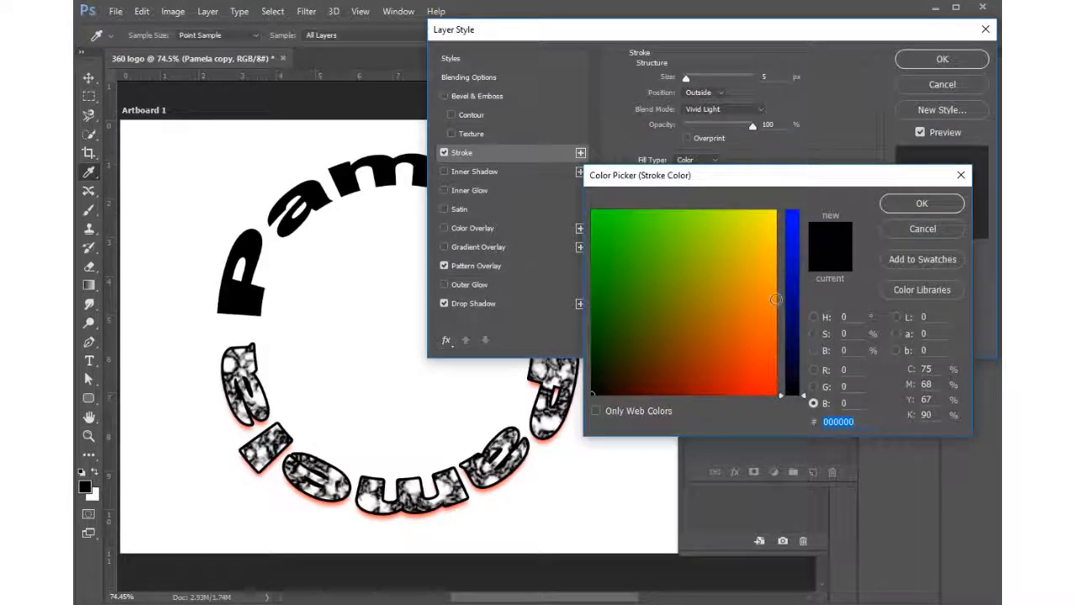
pyautogui.write('ffff00')
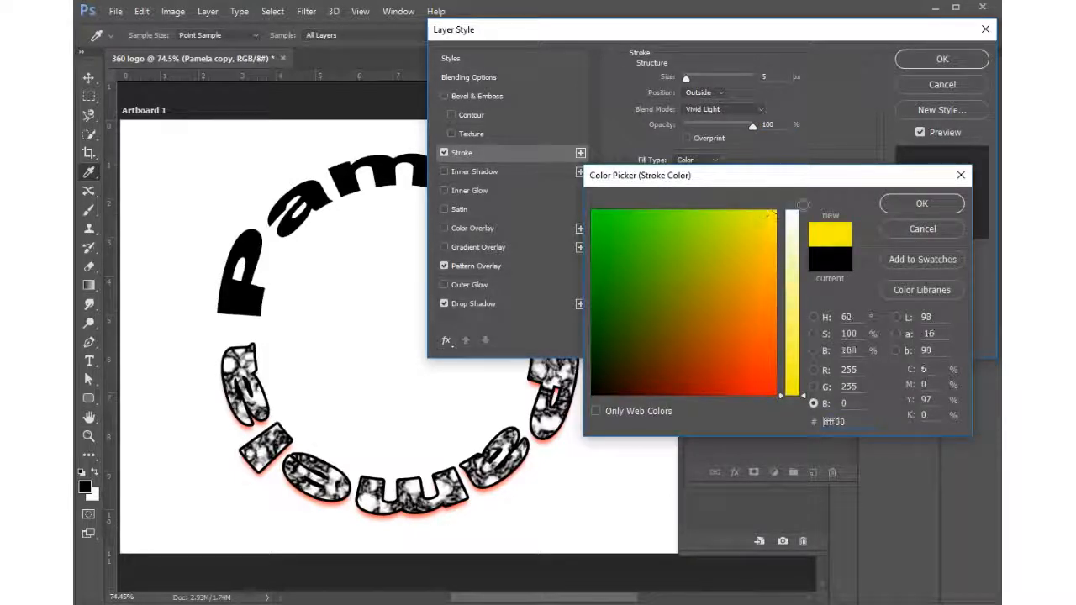
pyautogui.write('000000')
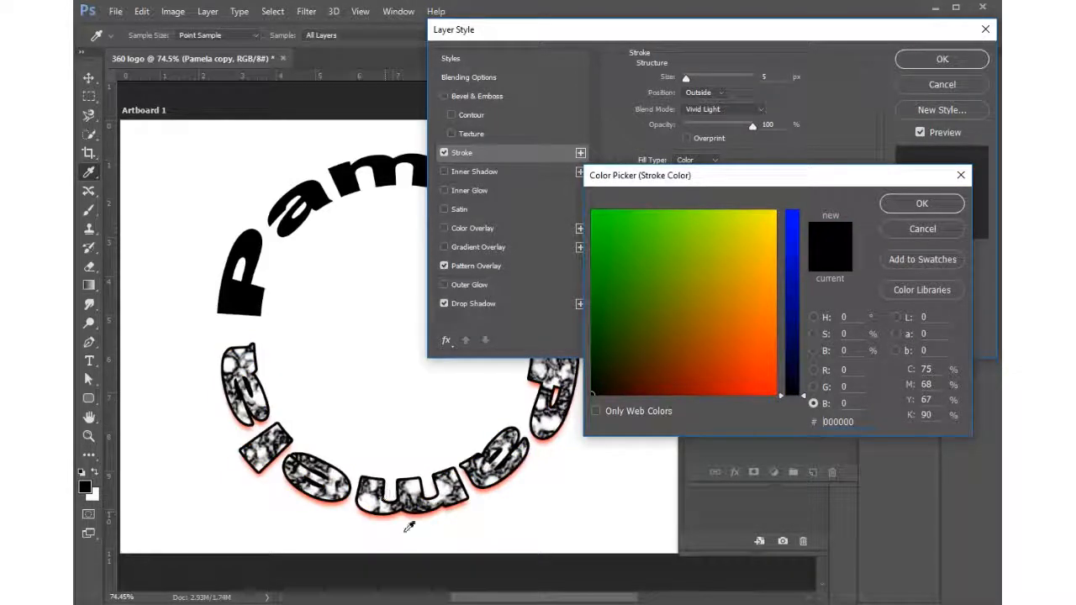
pyautogui.click(923, 205)
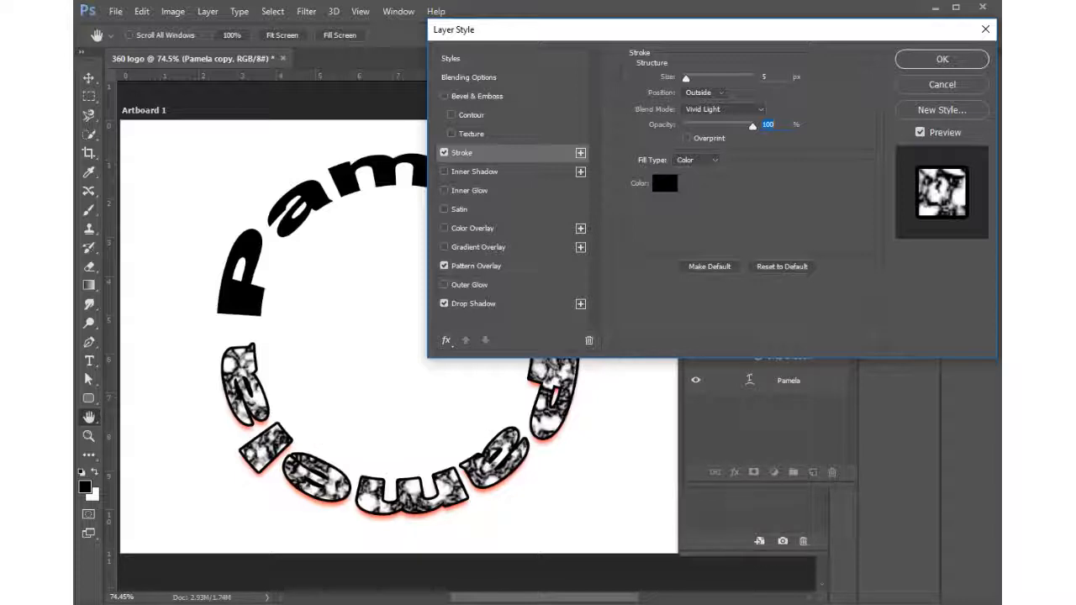
# Apply the layer style and compare the lower arch with its effects switched off and on, both all together and individually
pyautogui.click(956, 58)
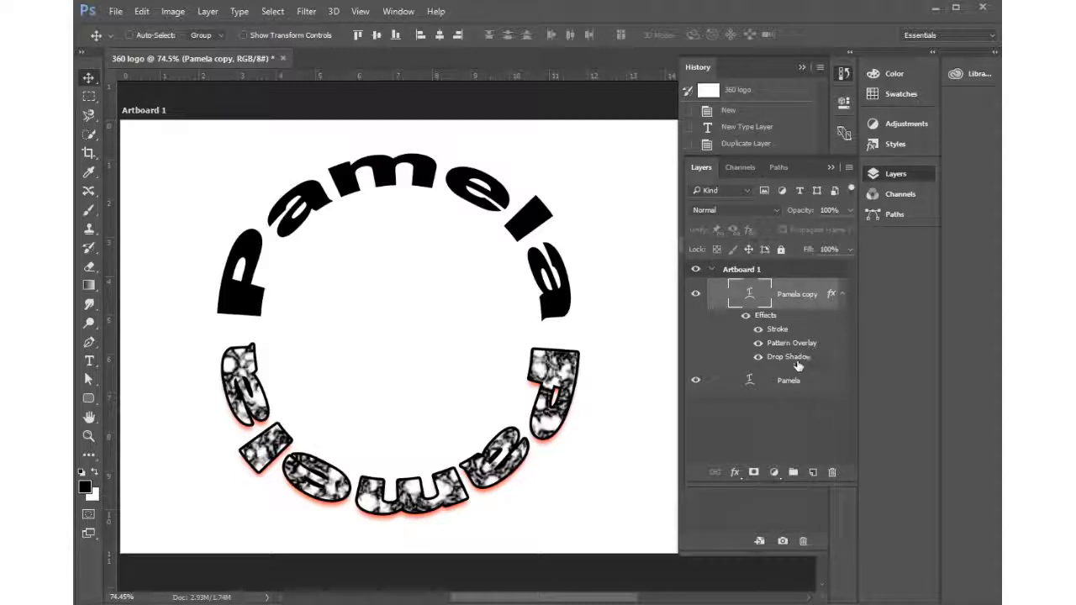
pyautogui.click(745, 317)
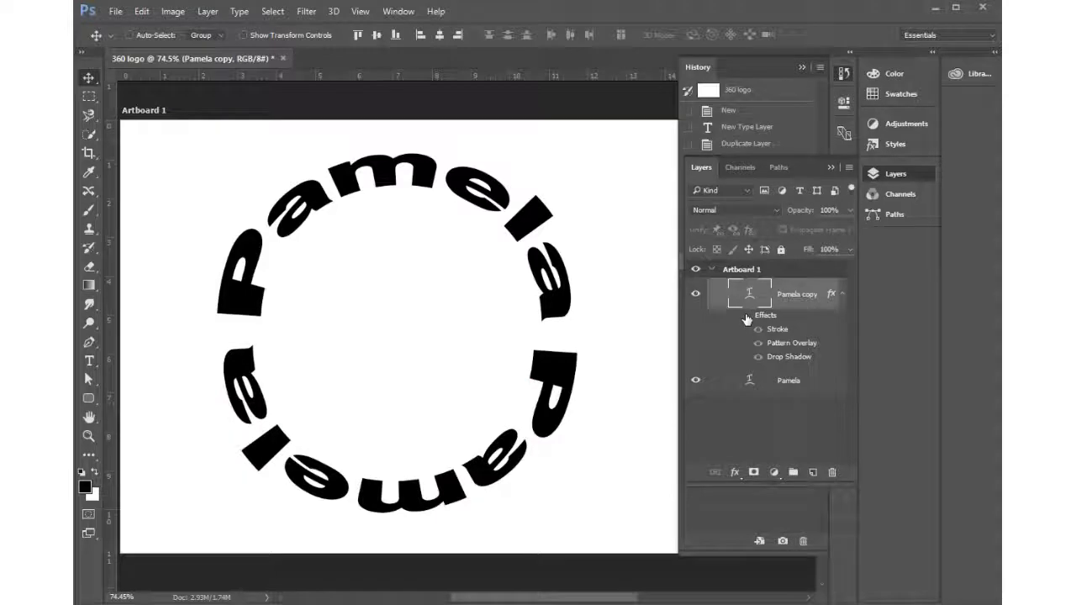
pyautogui.click(745, 316)
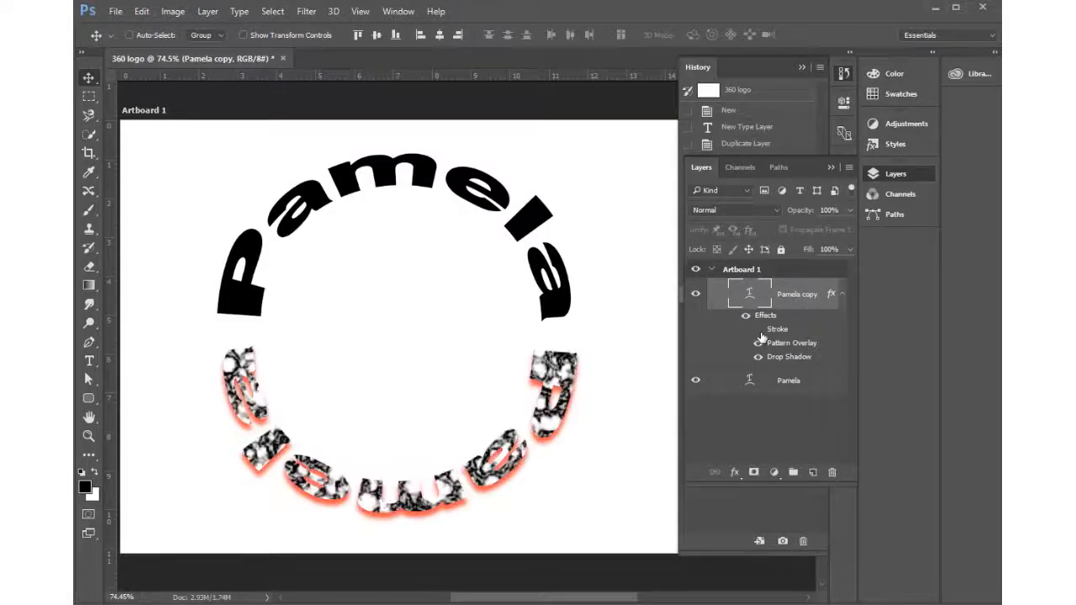
pyautogui.click(759, 343)
pyautogui.click(759, 343)
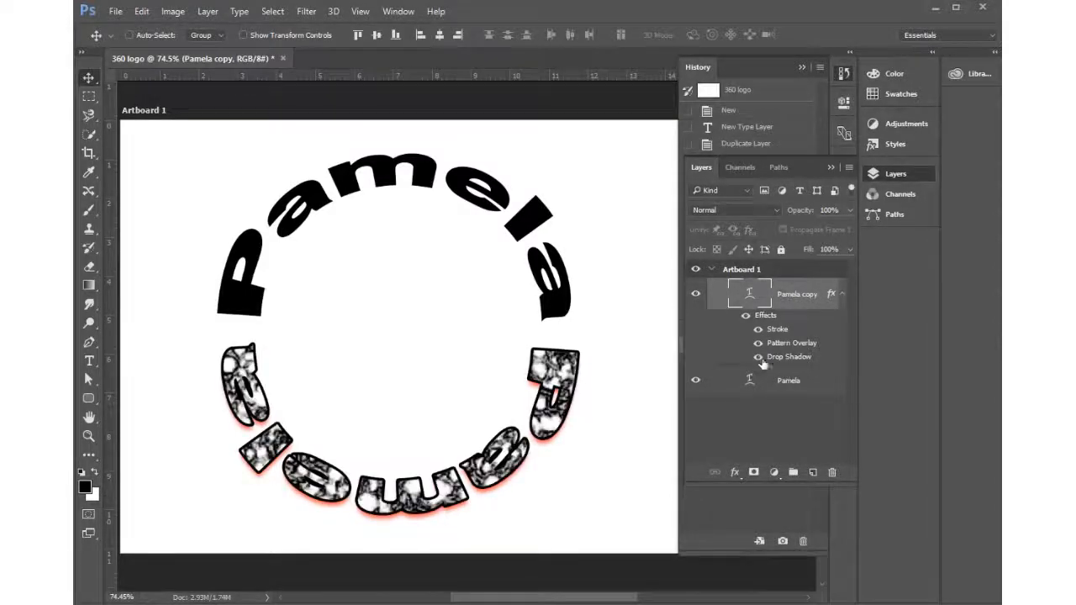
# Check the lower arch's drop shadow off and on, and copy the lower arch text's layer style
pyautogui.click(757, 357)
pyautogui.click(757, 357)
pyautogui.click(829, 385)
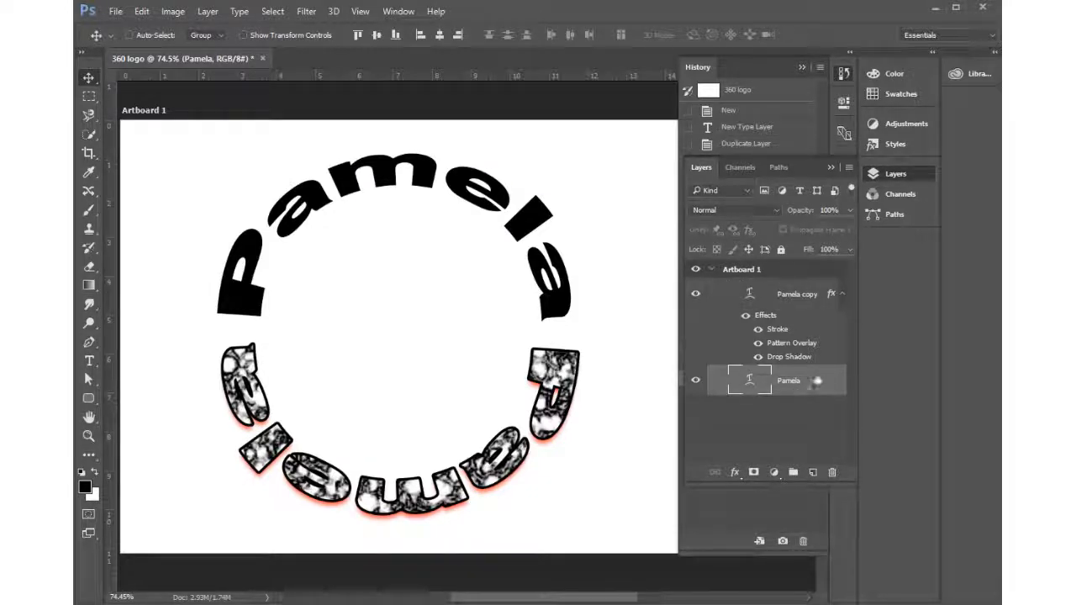
pyautogui.click(774, 303)
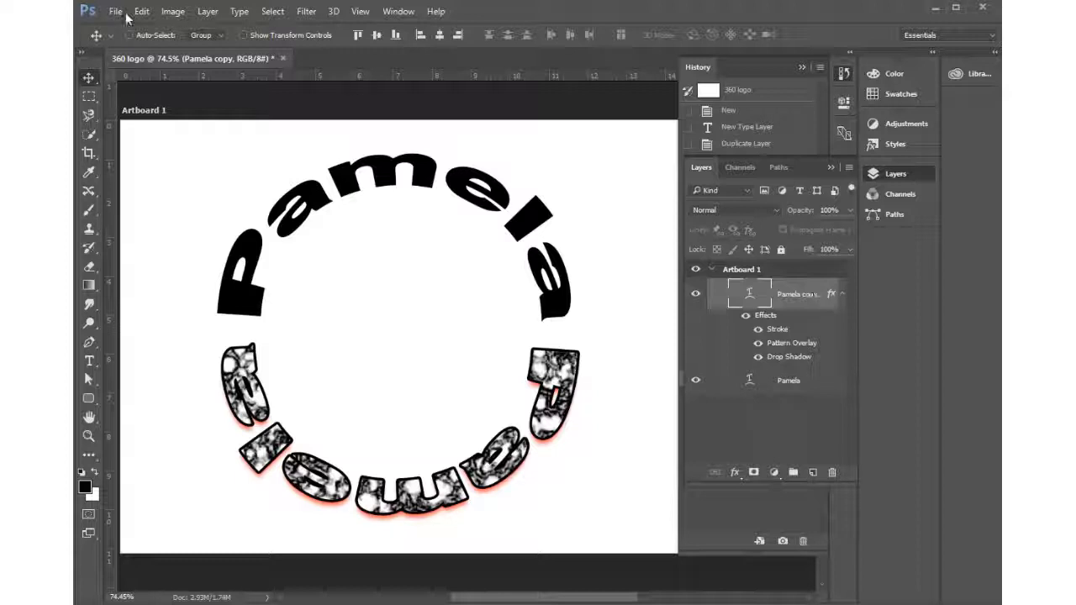
pyautogui.click(208, 13)
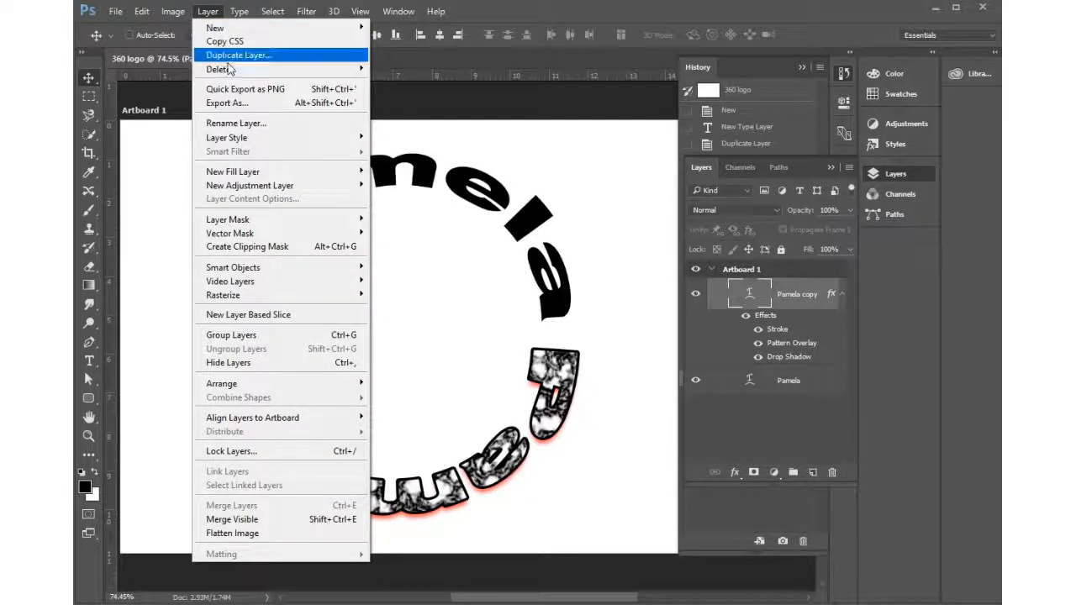
pyautogui.moveTo(238, 138)
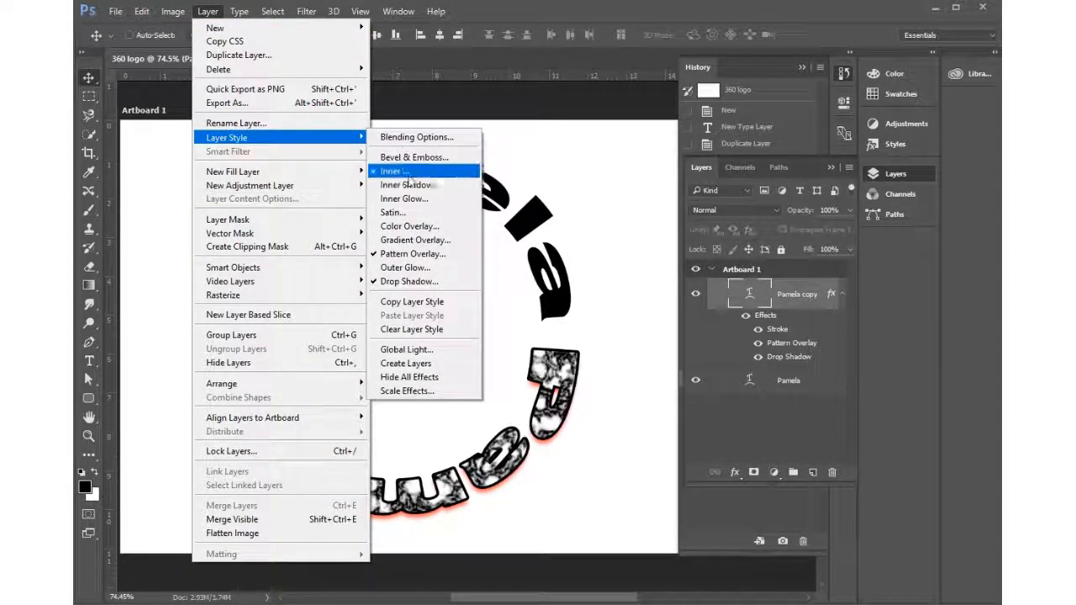
pyautogui.click(427, 308)
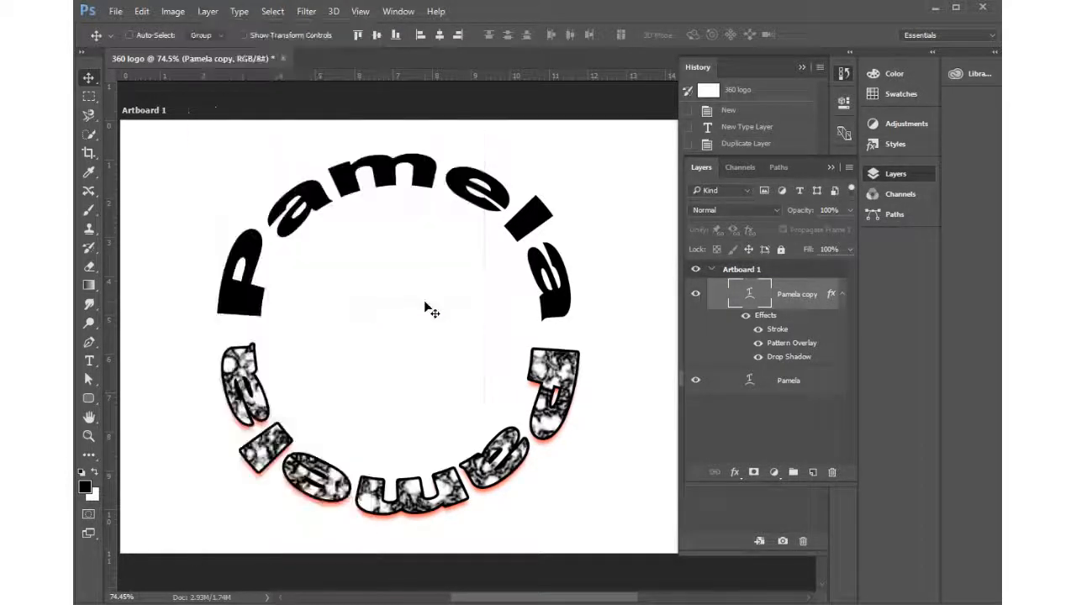
# Paste the copied layer style onto the upper arch text
pyautogui.click(828, 385)
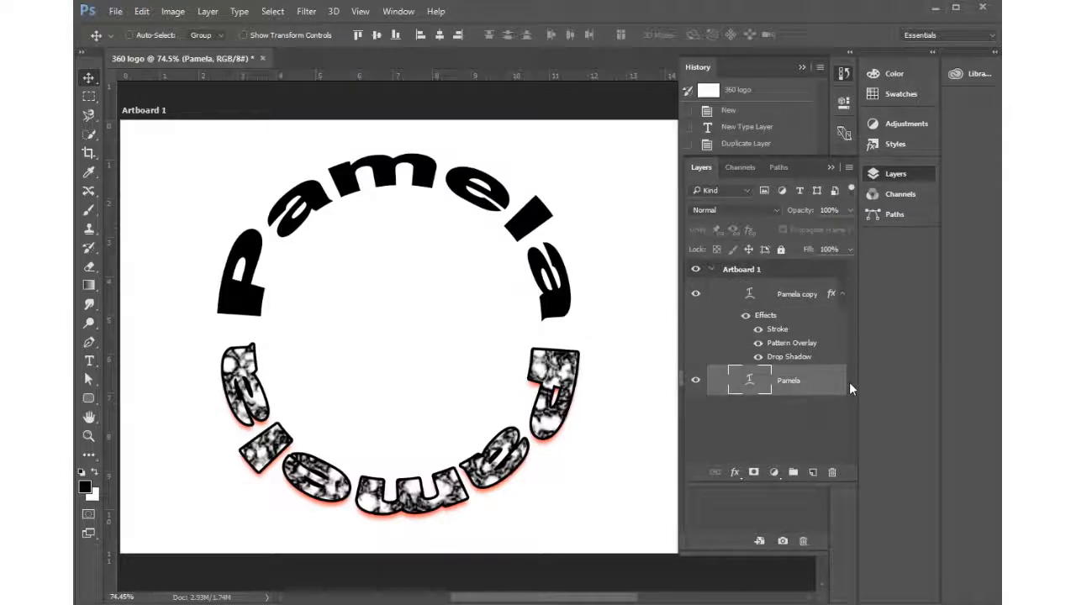
pyautogui.click(208, 11)
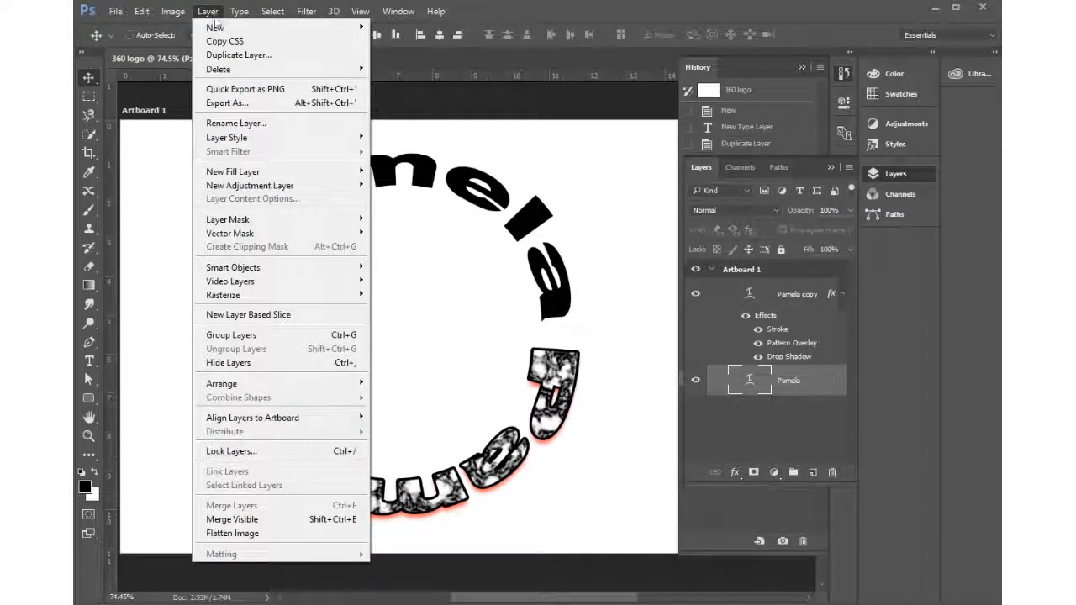
pyautogui.moveTo(245, 138)
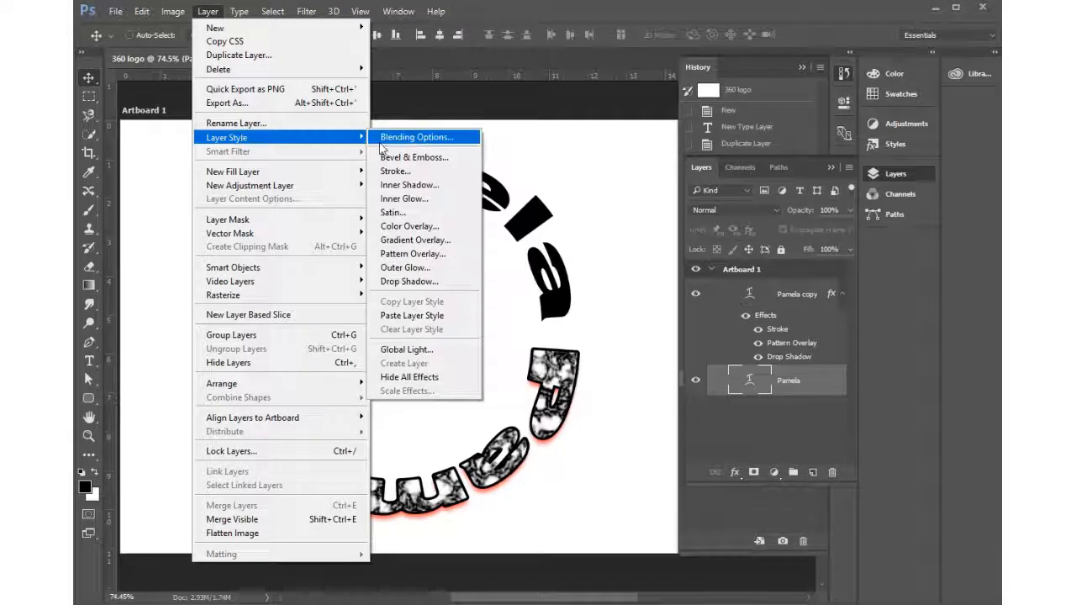
pyautogui.click(410, 317)
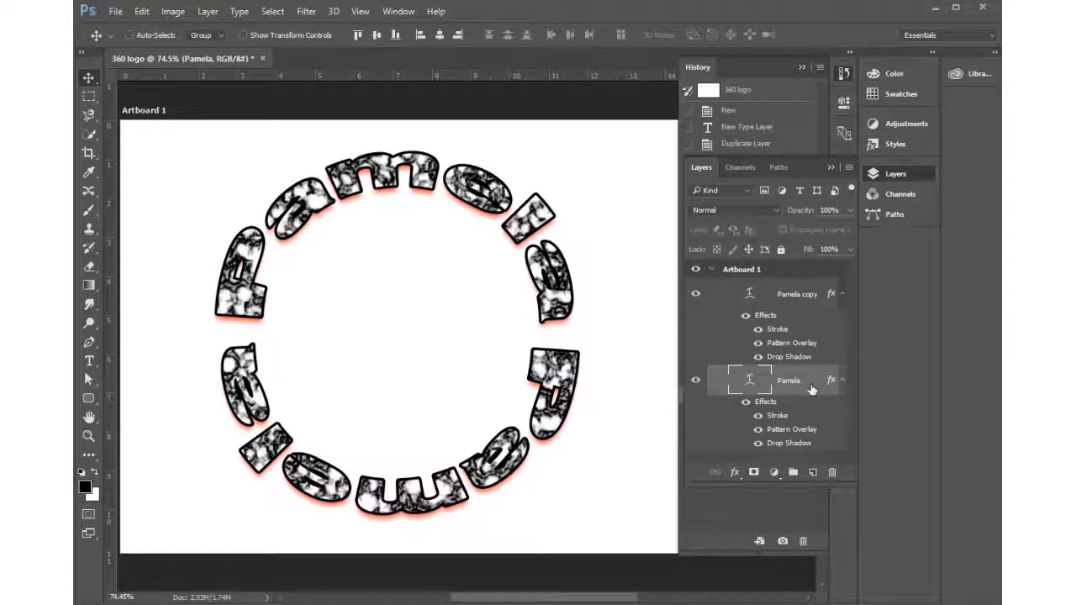
pyautogui.click(207, 11)
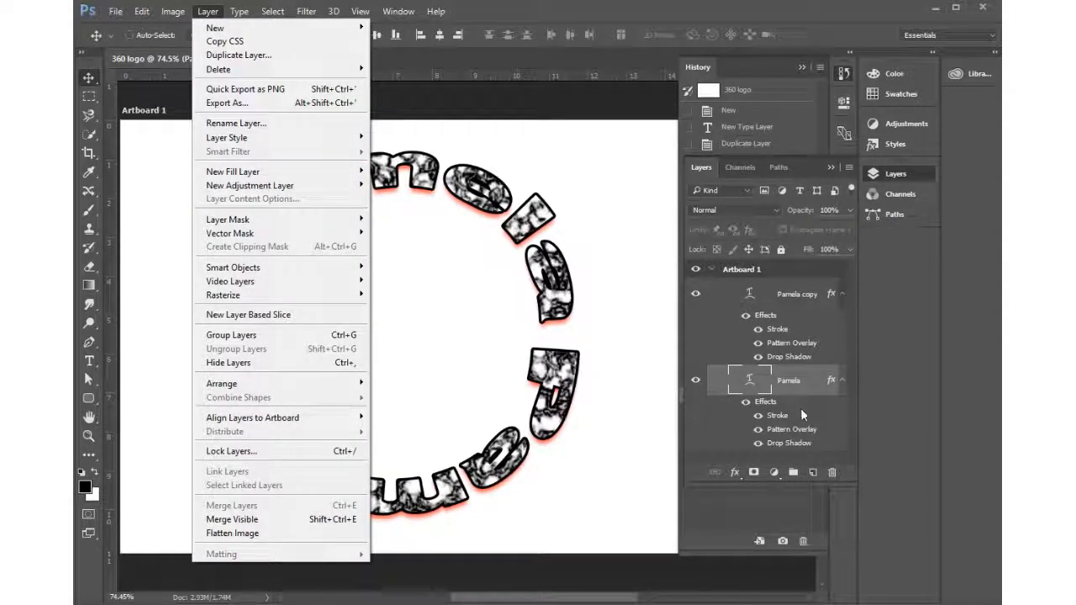
pyautogui.press('Escape')
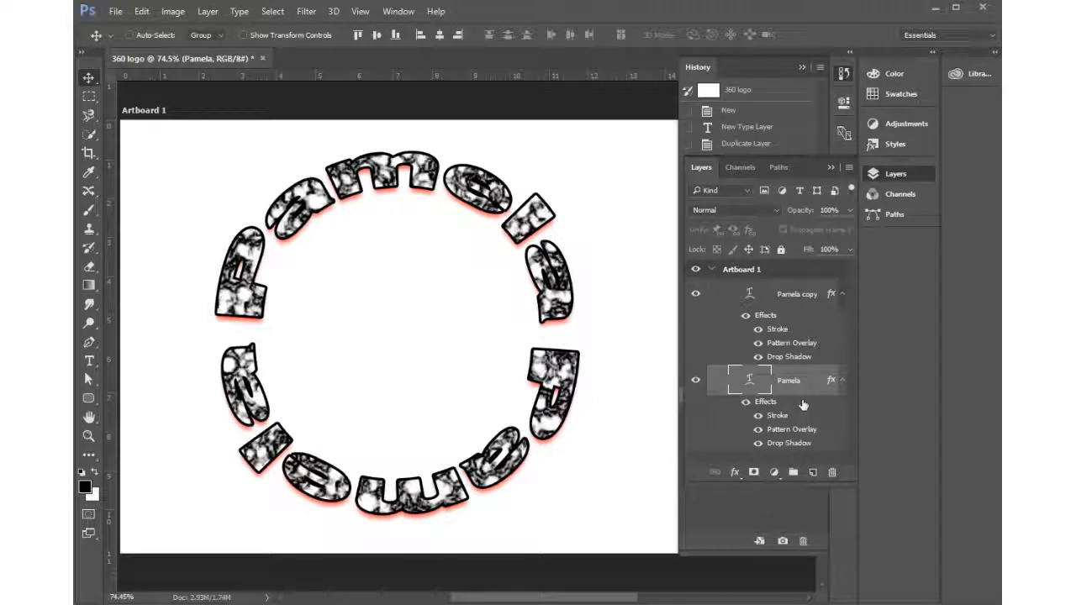
pyautogui.click(849, 169)
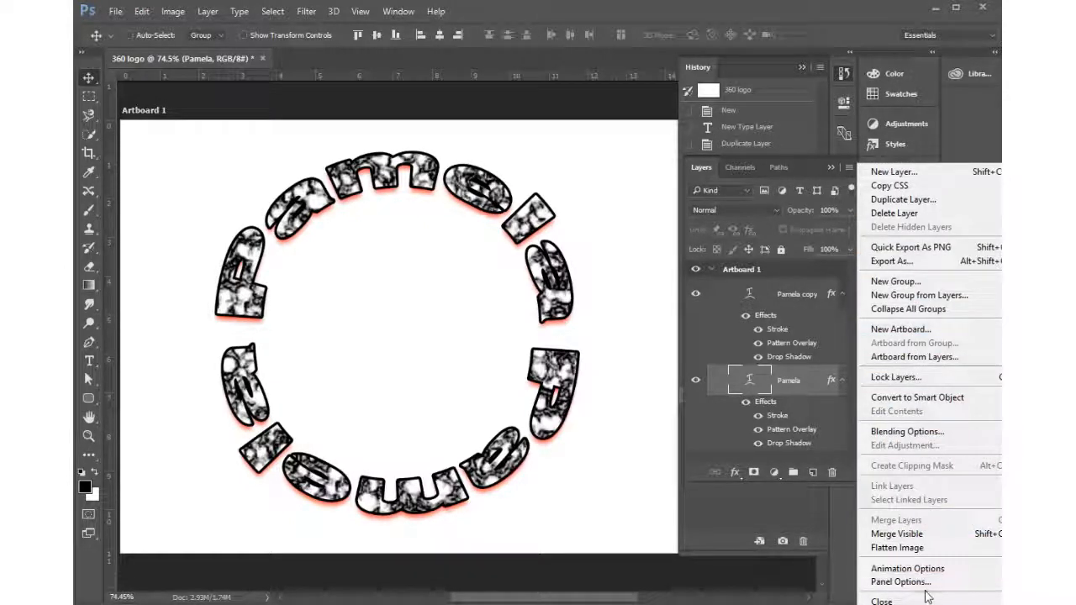
pyautogui.click(814, 377)
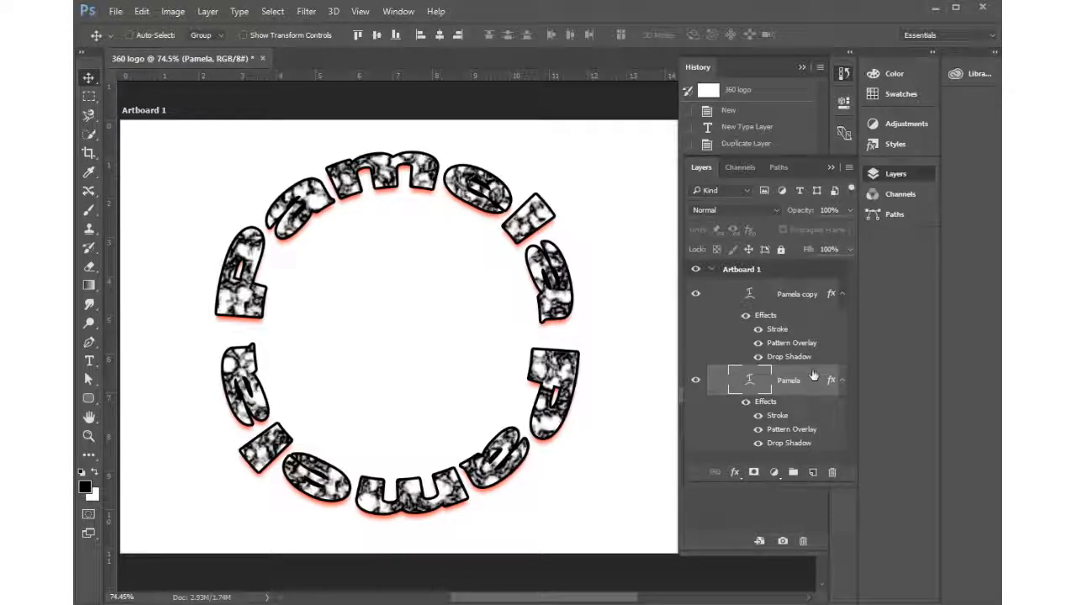
pyautogui.rightClick(812, 377)
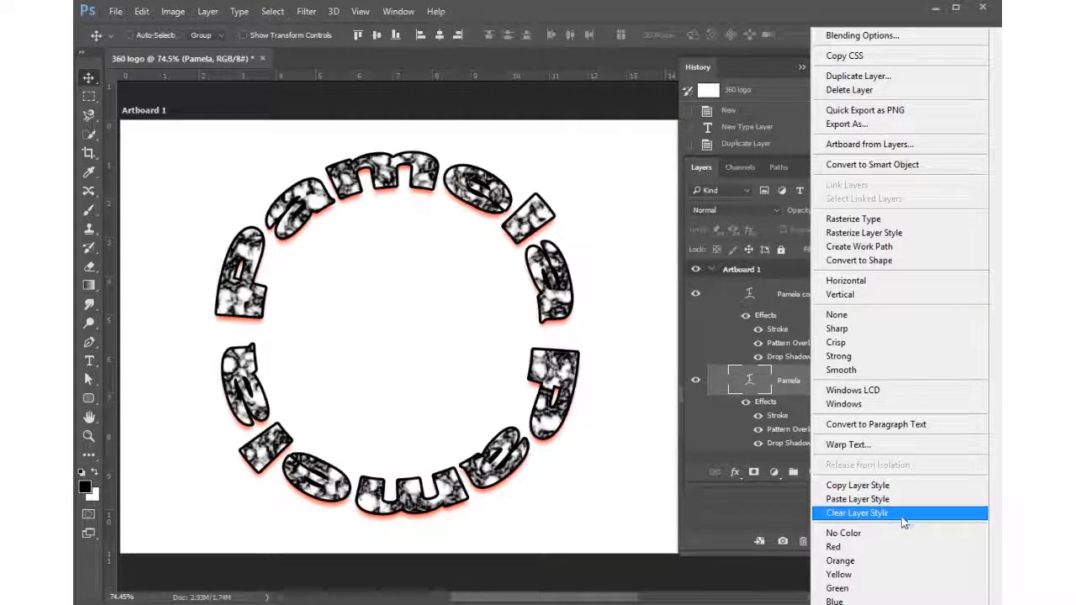
pyautogui.click(796, 380)
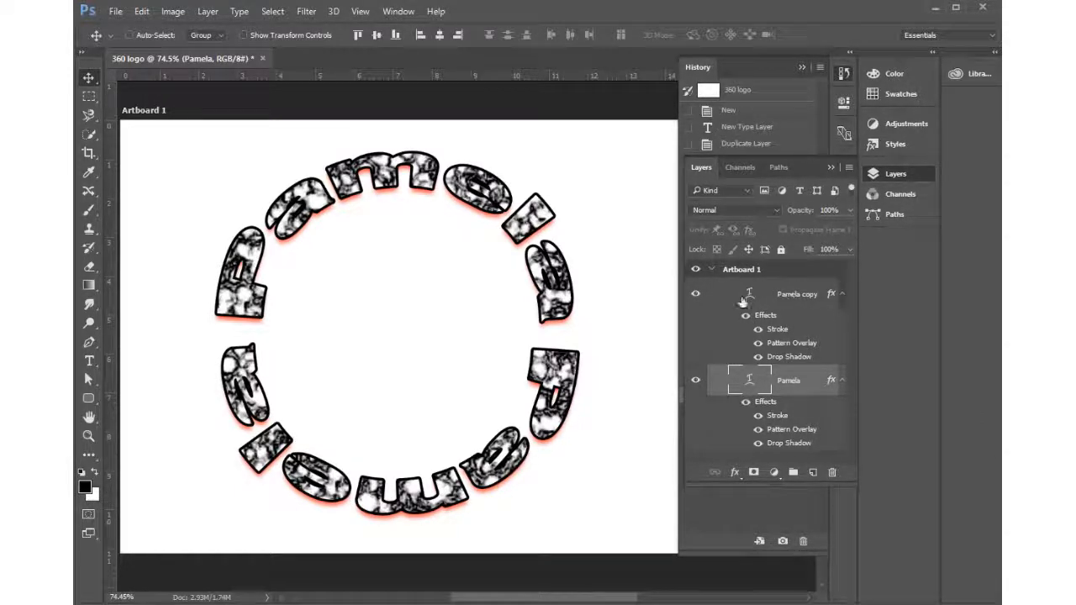
# Create a new layer group, move the lower arch text into it and check the group by hiding and showing it
pyautogui.click(793, 473)
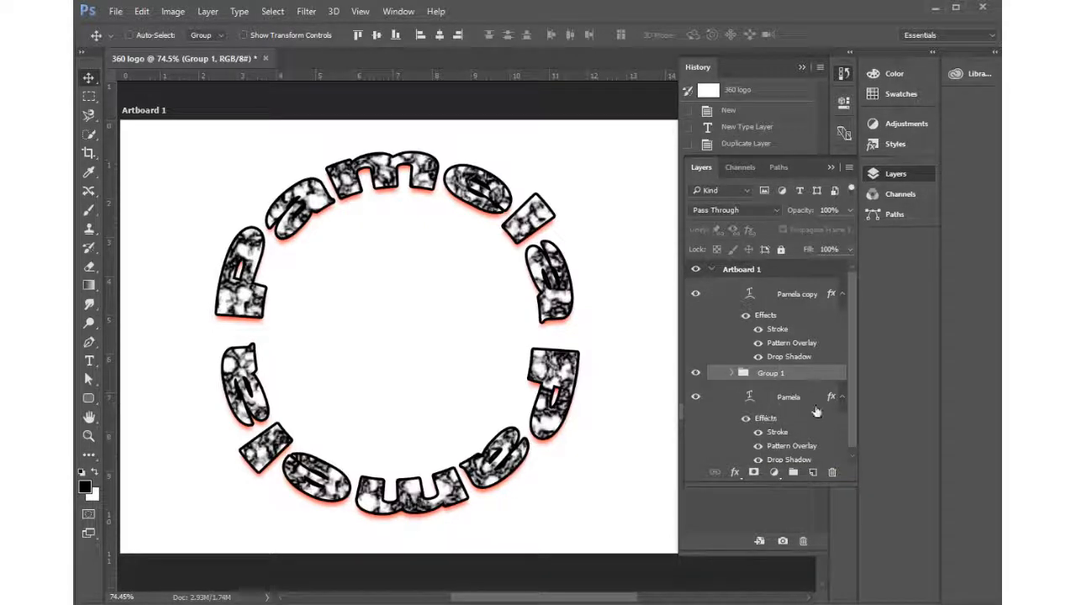
pyautogui.moveTo(782, 296); pyautogui.dragTo(780, 375)
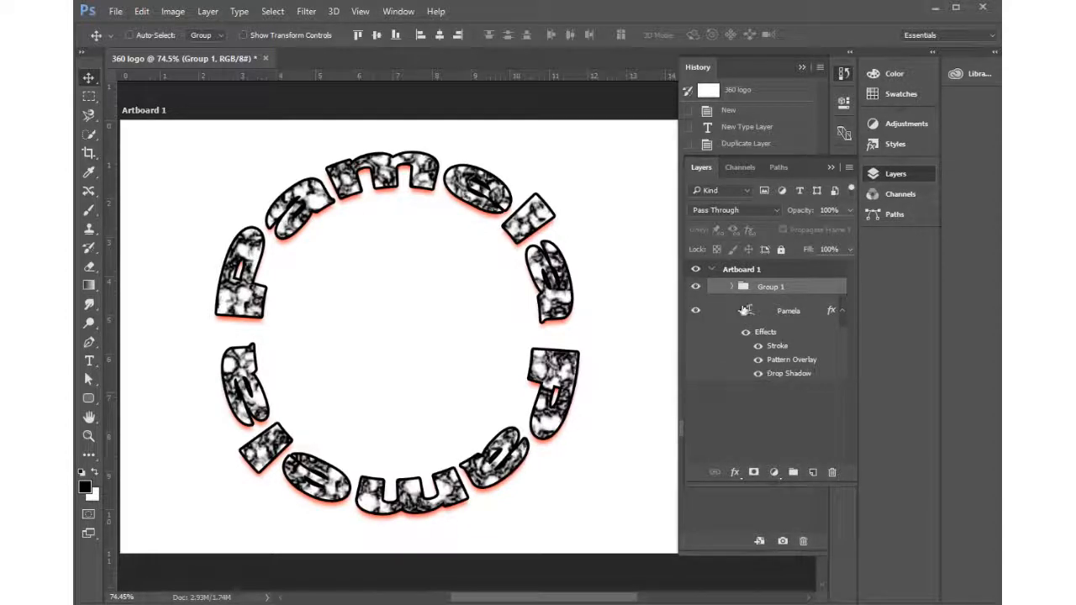
pyautogui.click(731, 287)
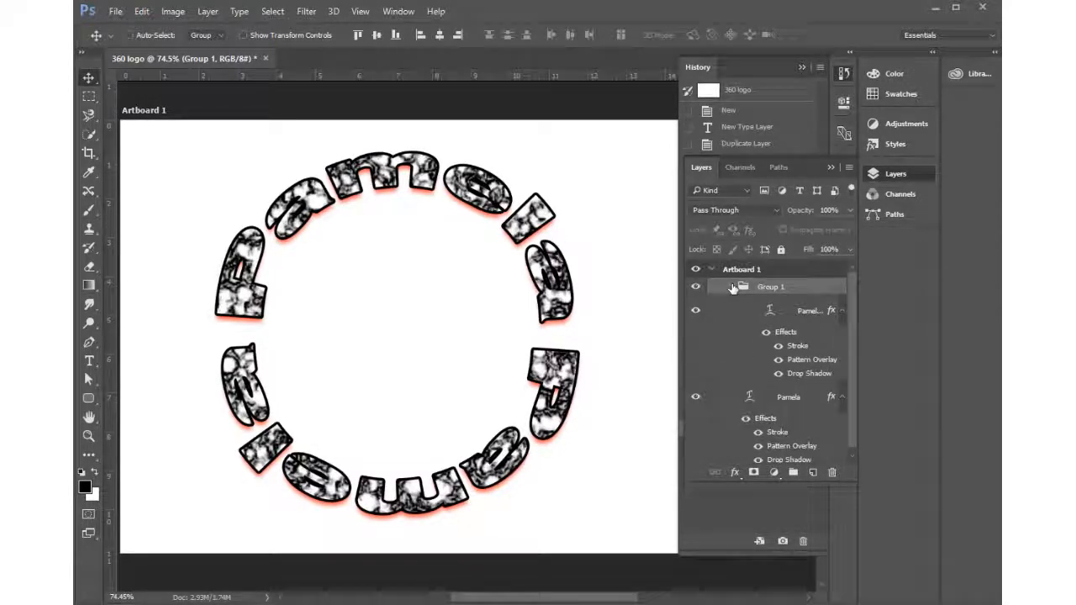
pyautogui.click(732, 287)
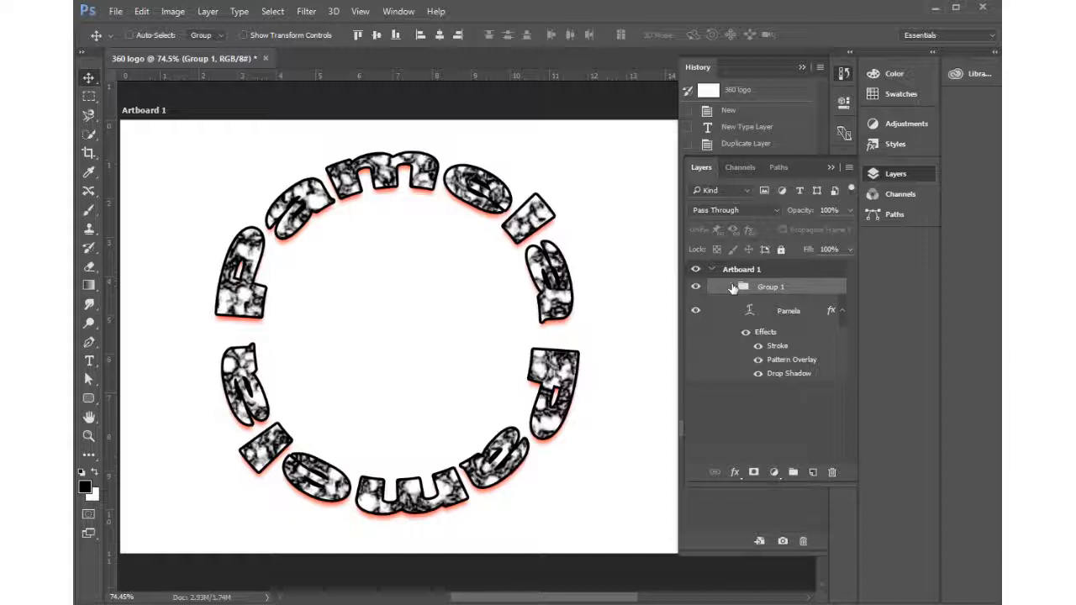
pyautogui.click(695, 287)
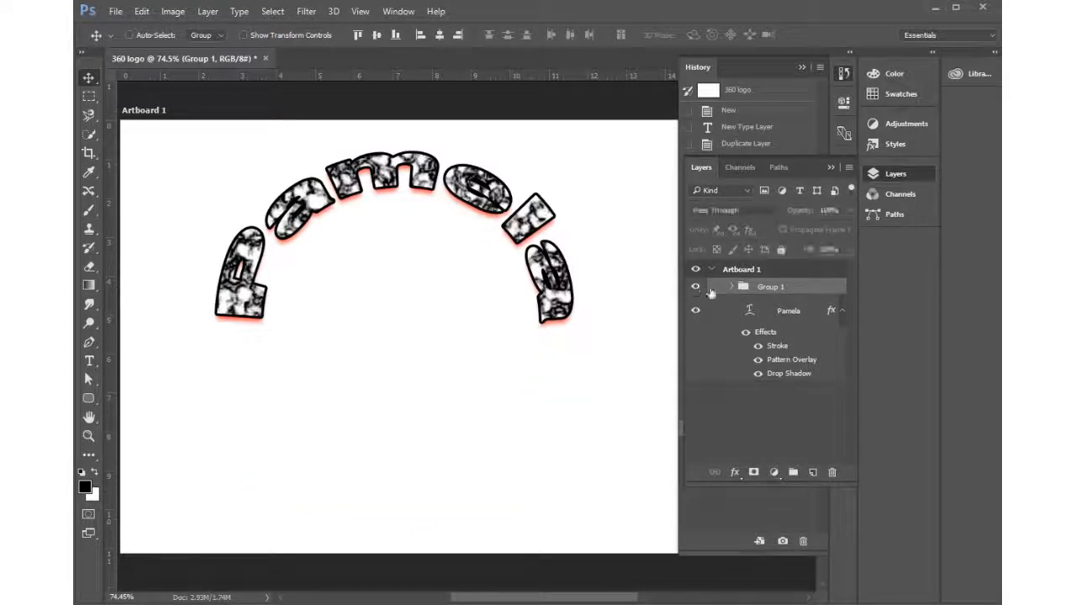
pyautogui.click(696, 287)
pyautogui.click(731, 286)
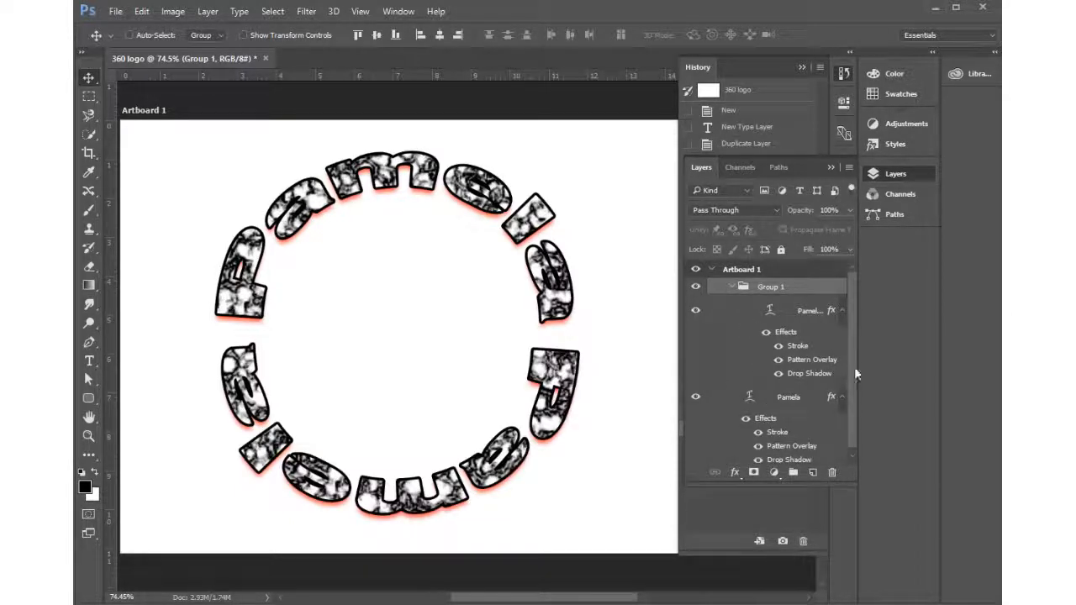
# Move the upper arch text into the same group and check the collapsed group by hiding and showing it
pyautogui.moveTo(851, 353); pyautogui.dragTo(803, 303)
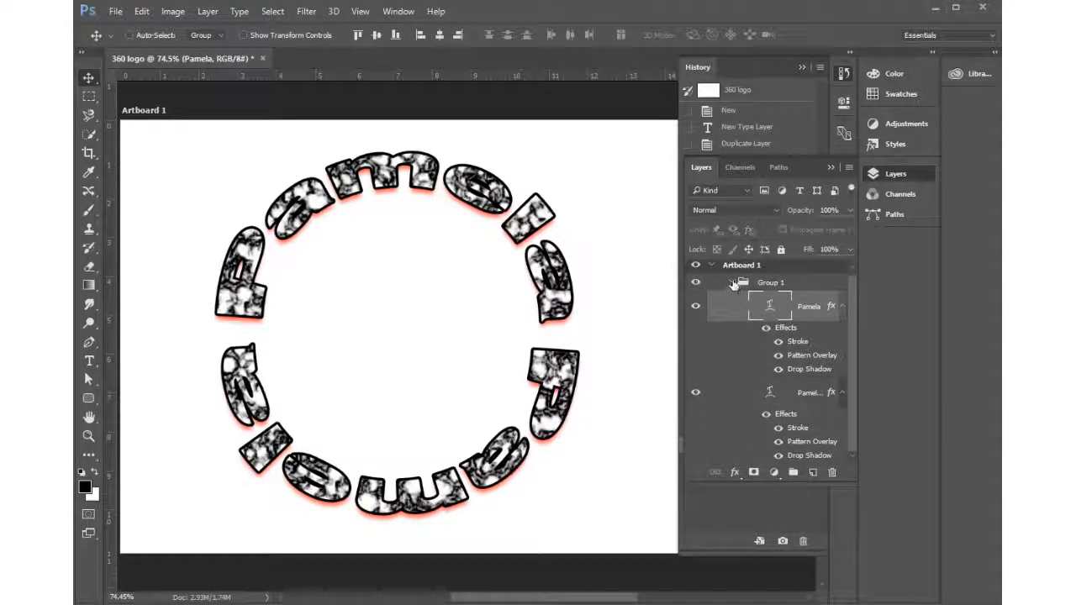
pyautogui.click(733, 283)
pyautogui.click(696, 288)
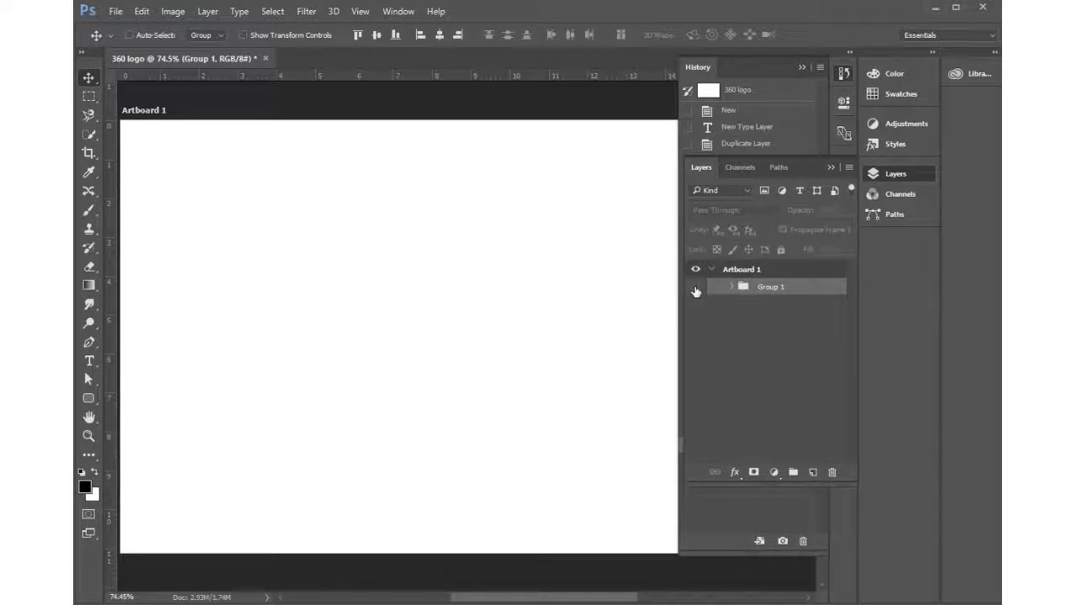
pyautogui.click(695, 289)
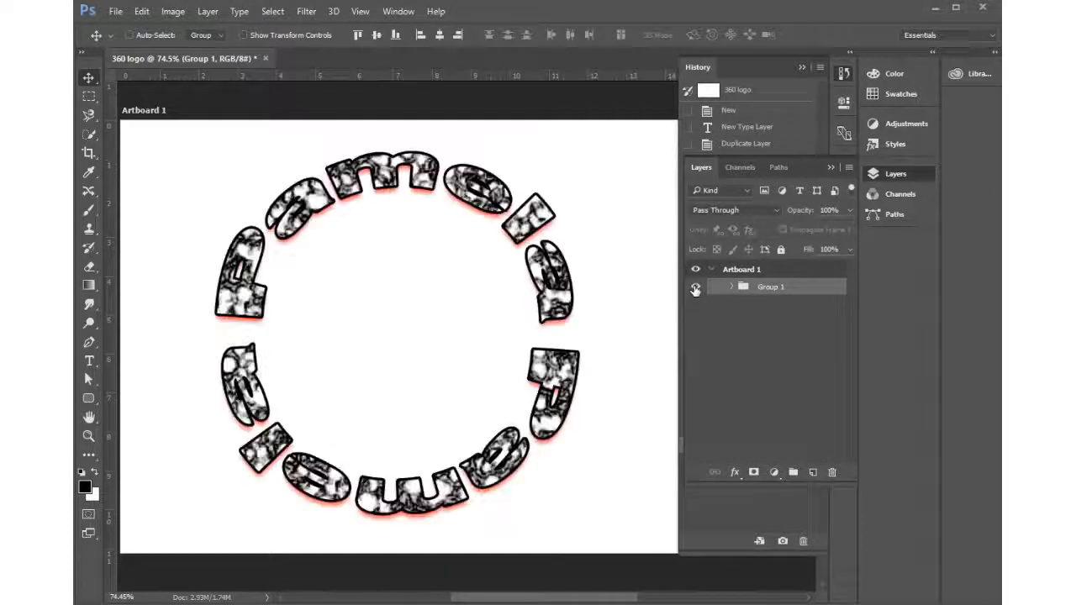
# Rename the layer group holding both arches as logo1
pyautogui.doubleClick(773, 289)
pyautogui.write('logo1')
pyautogui.press('Return')
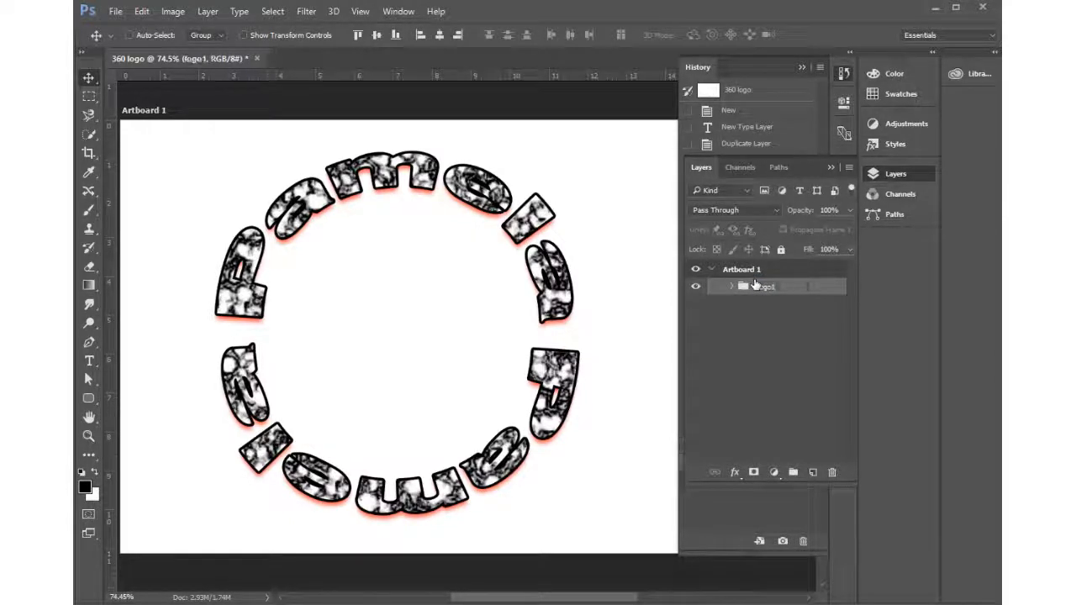
pyautogui.rightClick(815, 291)
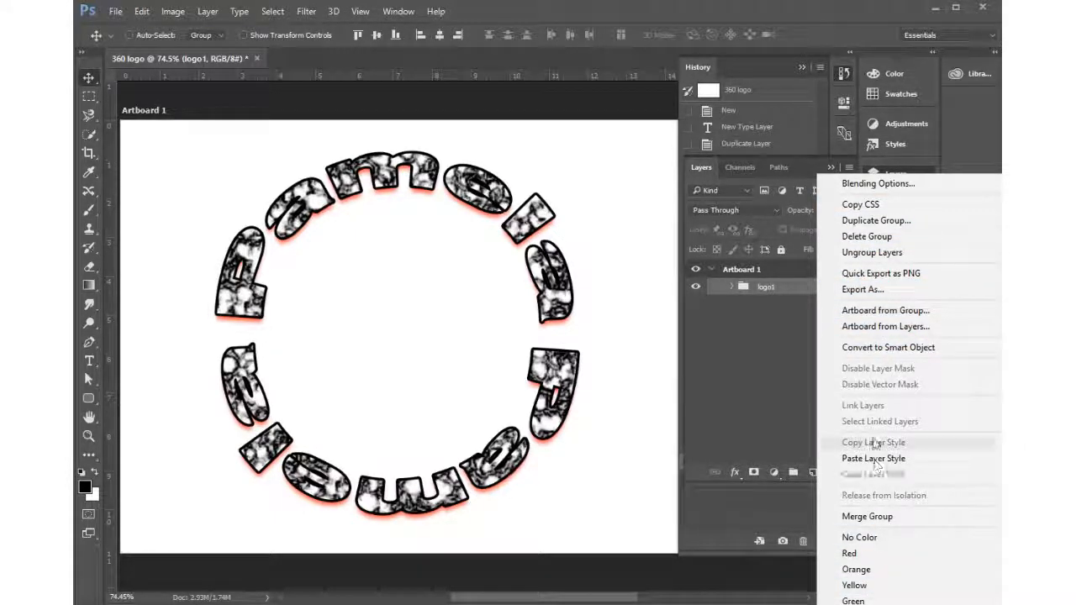
pyautogui.click(782, 286)
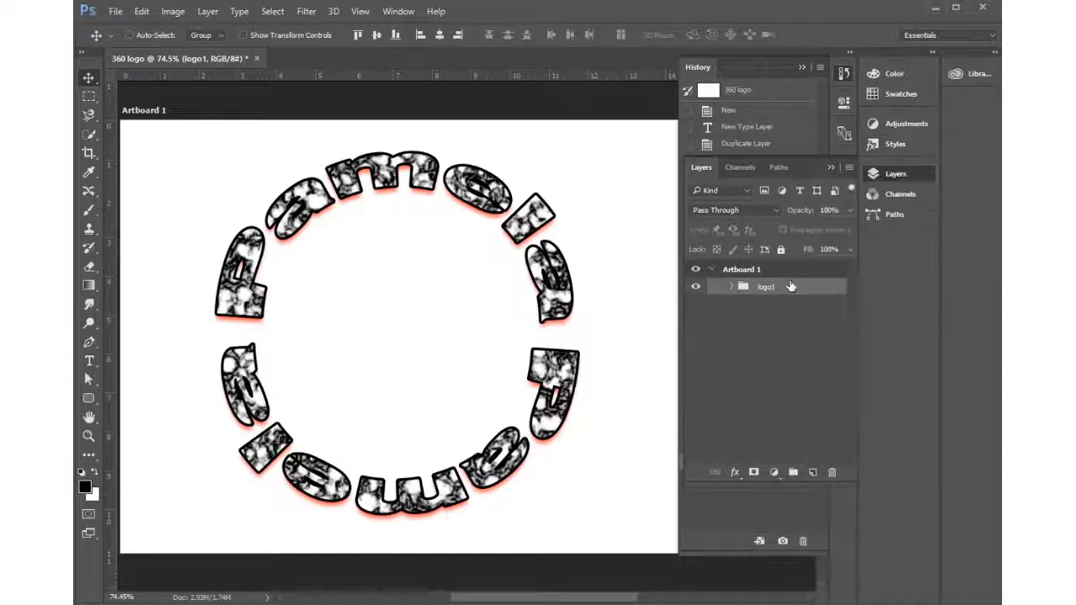
pyautogui.click(849, 168)
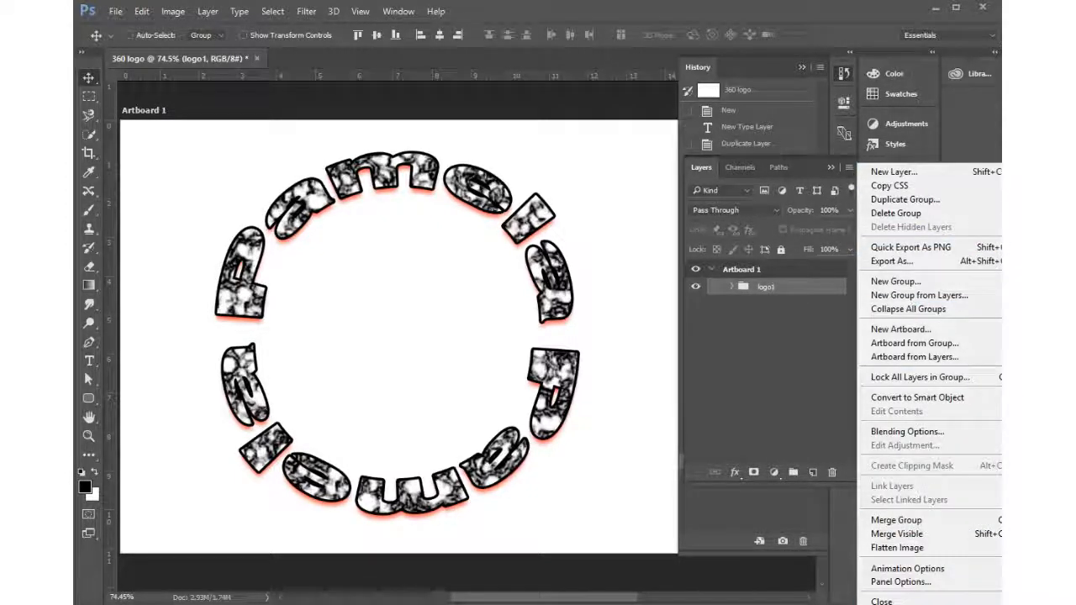
pyautogui.click(820, 286)
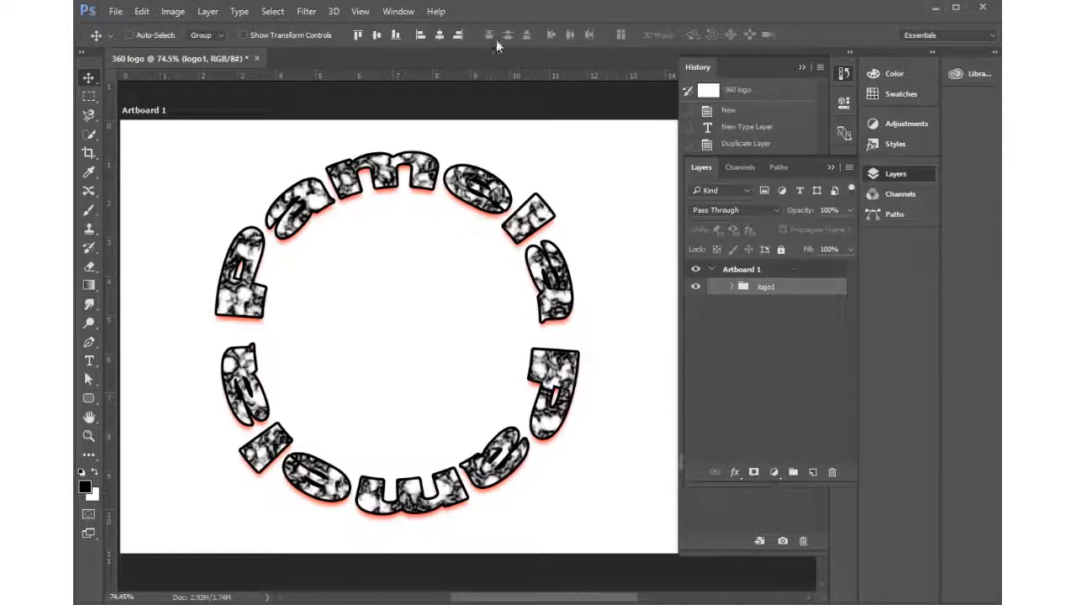
pyautogui.click(208, 11)
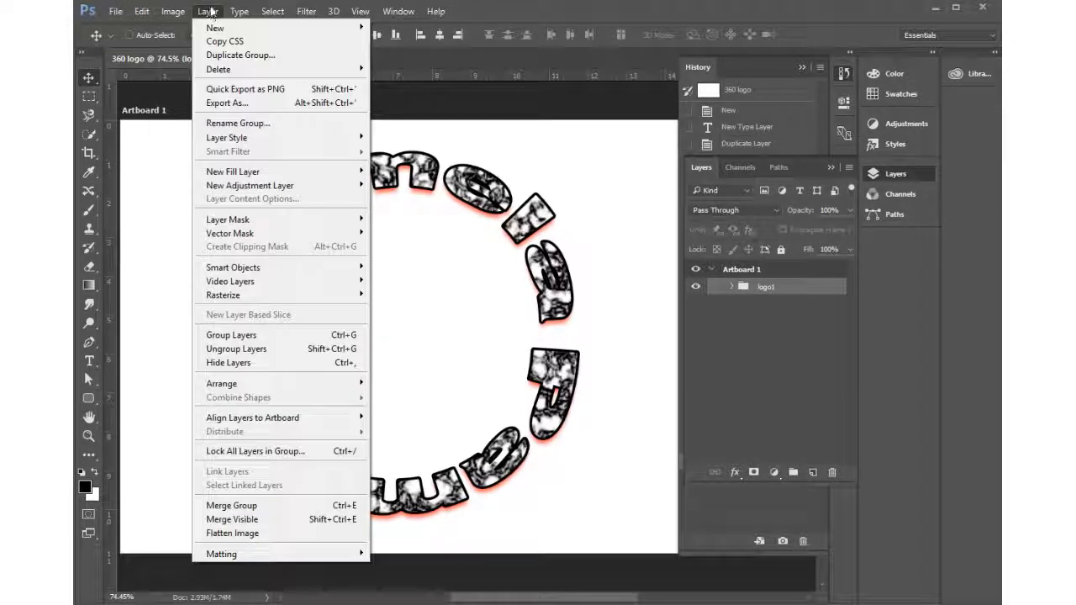
pyautogui.click(813, 289)
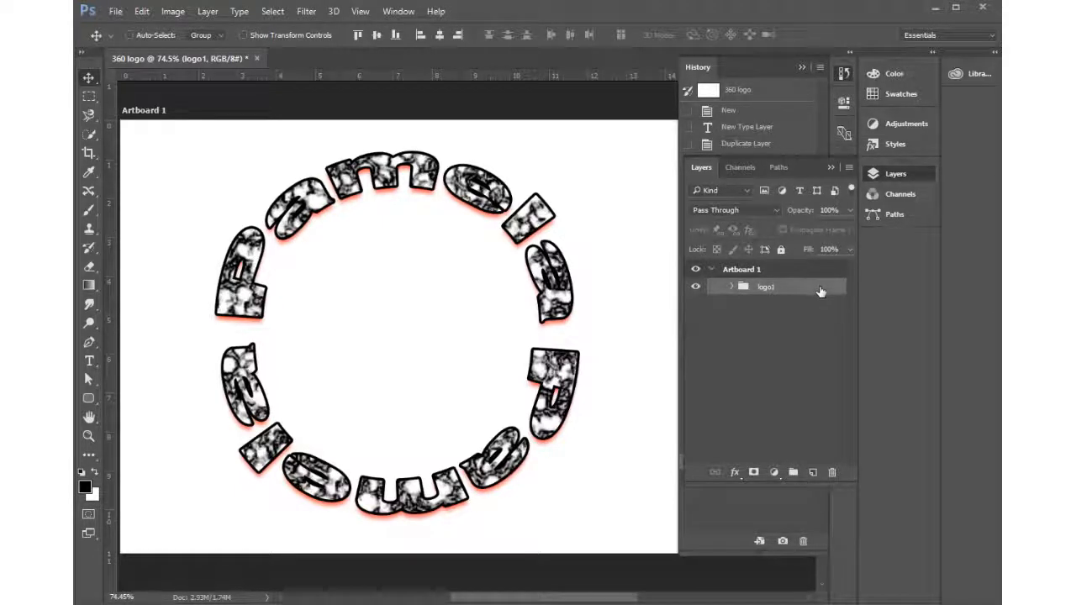
# Duplicate the logo1 group within Artboard 1 under the name logo2
pyautogui.click(848, 168)
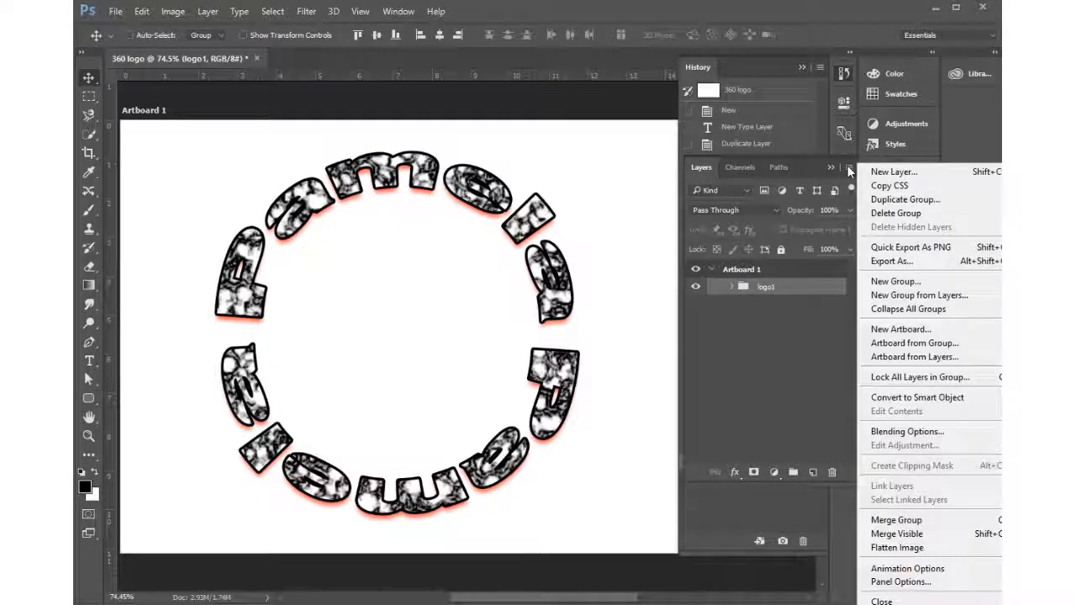
pyautogui.click(898, 202)
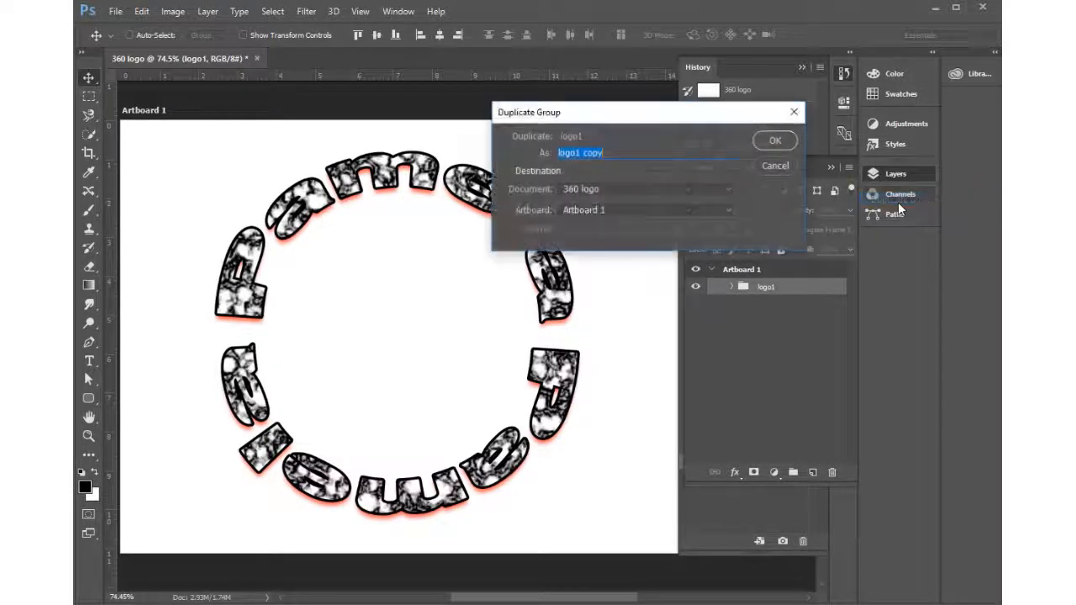
pyautogui.write('logo')
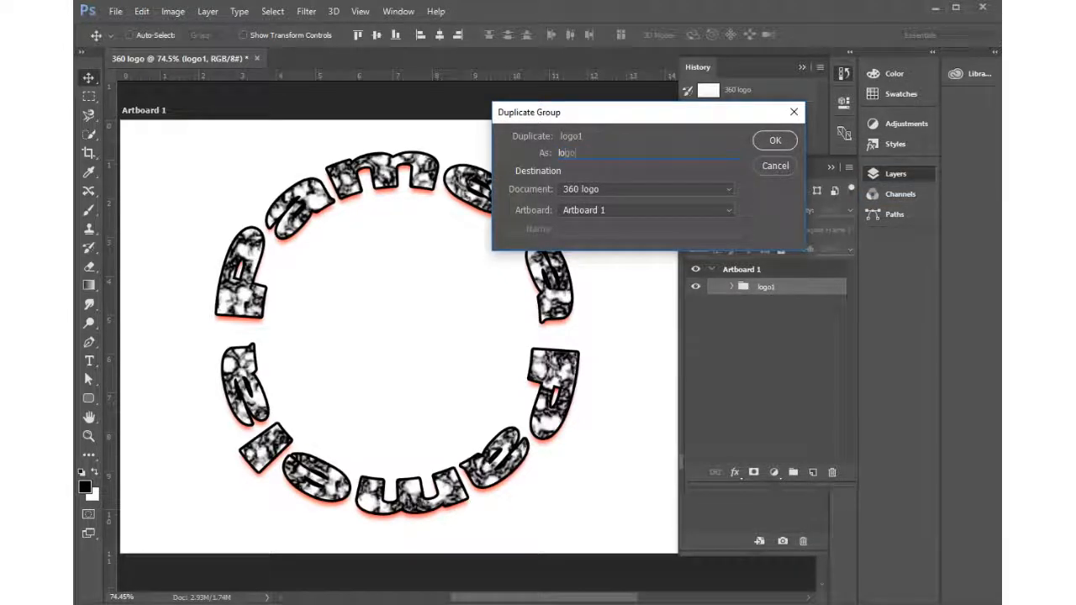
pyautogui.write('2')
pyautogui.press('Return')
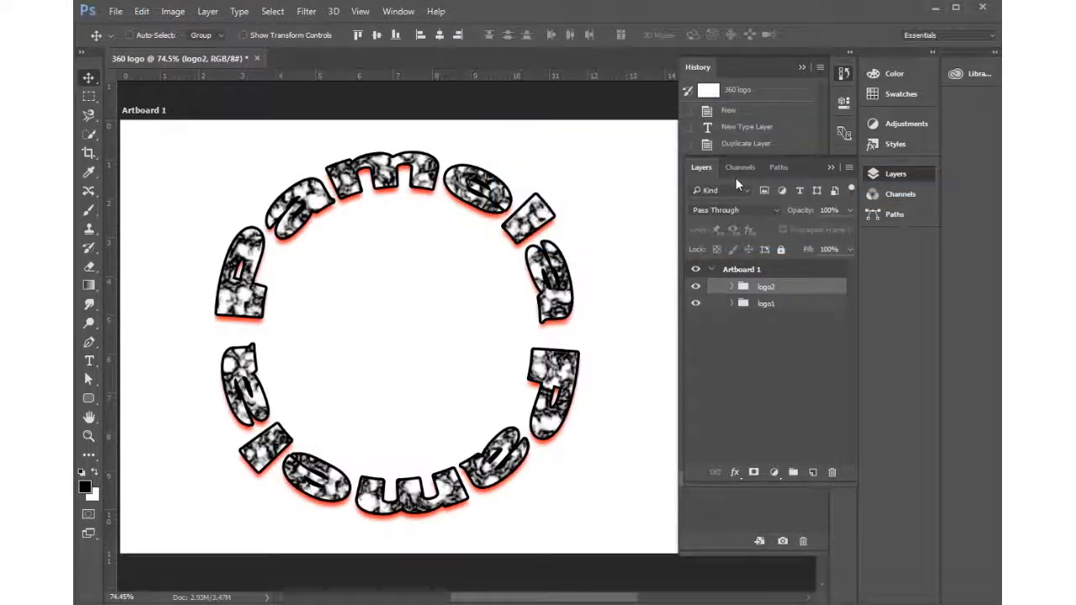
# Check the contents of the logo2 group, and lock and hide the original logo1 group
pyautogui.click(733, 289)
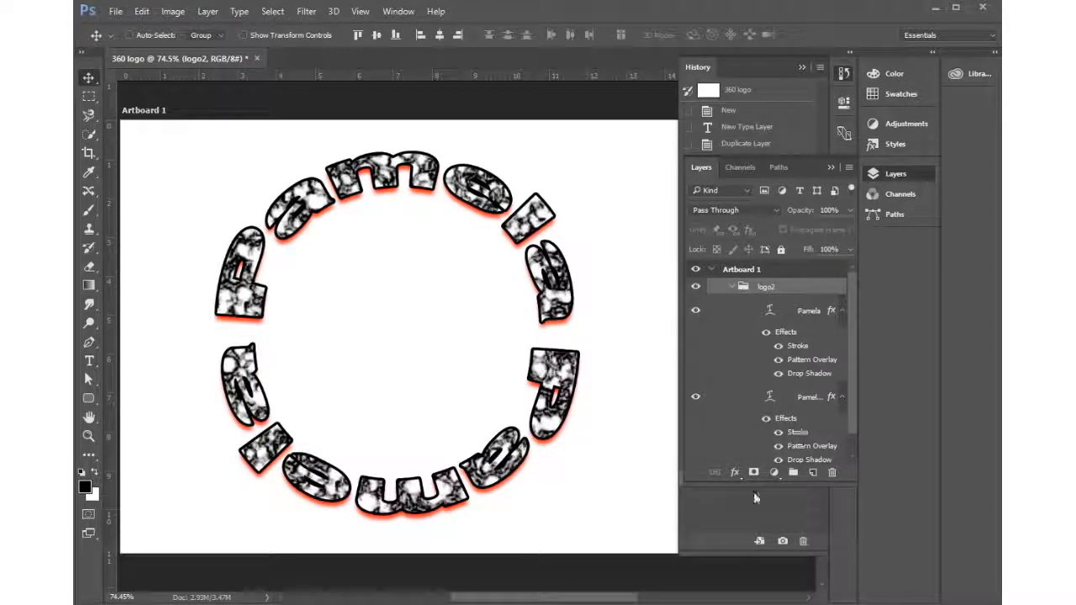
pyautogui.click(732, 288)
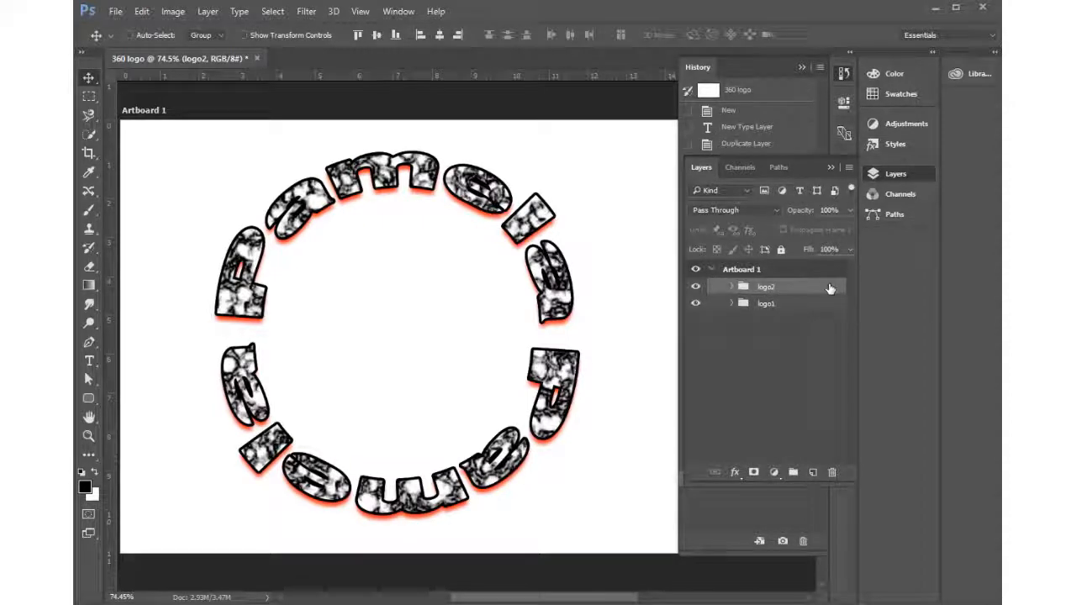
pyautogui.click(695, 307)
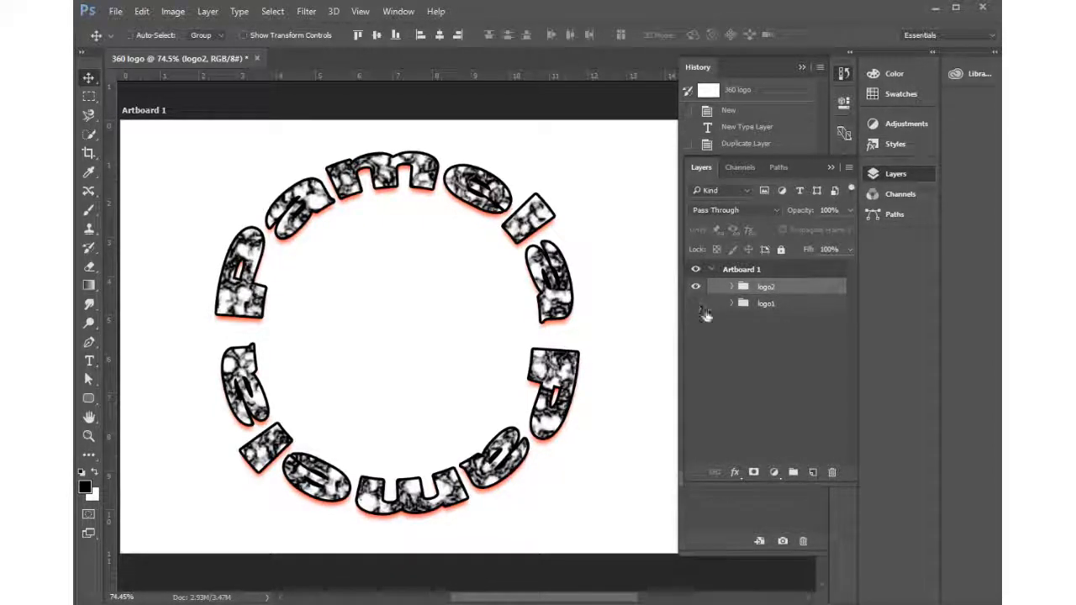
pyautogui.click(711, 310)
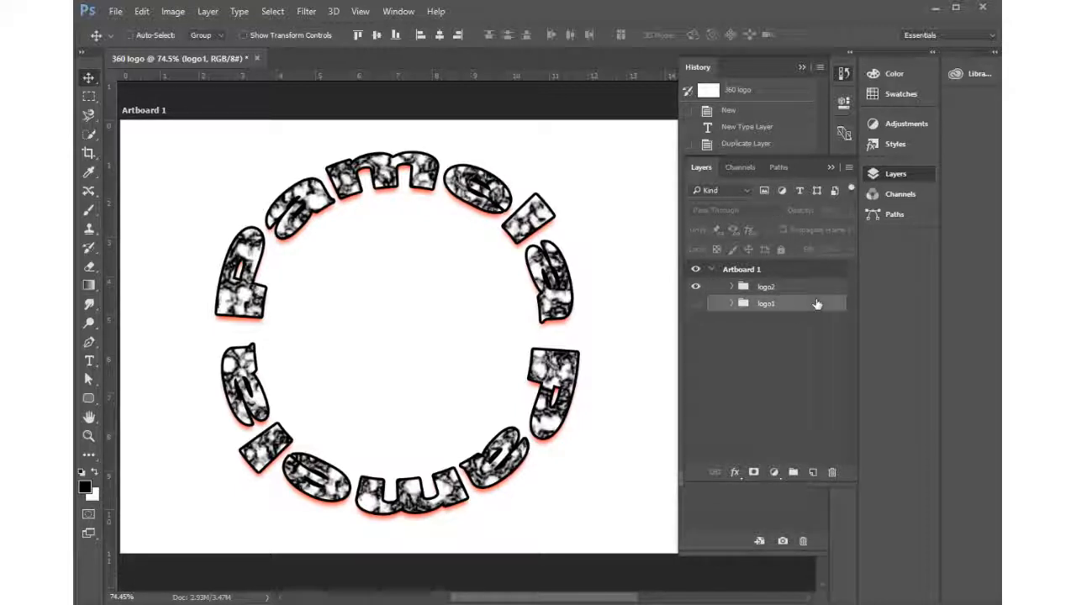
pyautogui.click(695, 303)
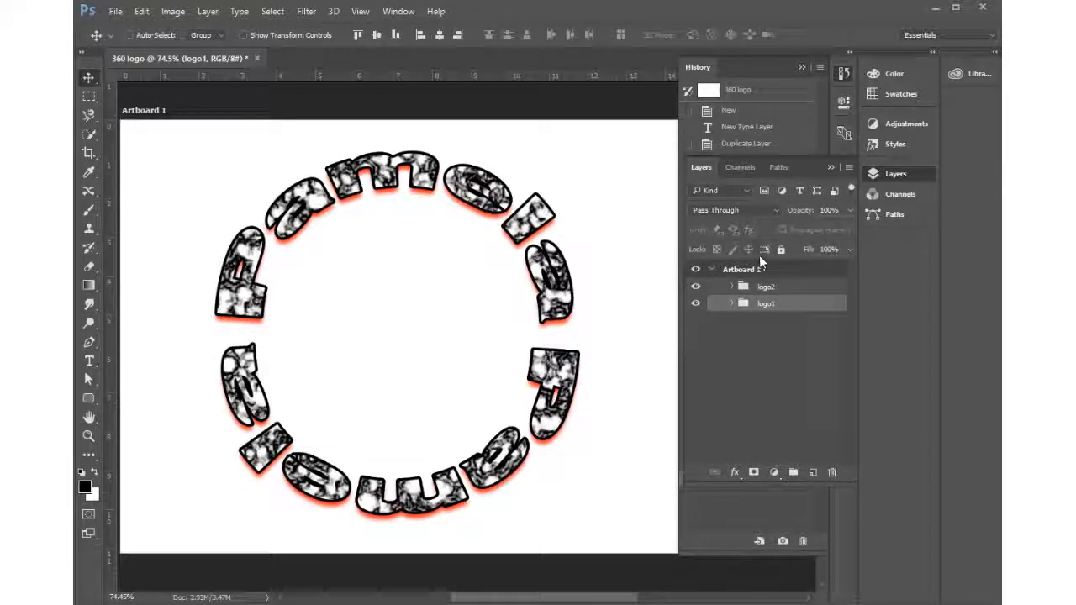
pyautogui.click(780, 251)
pyautogui.click(696, 304)
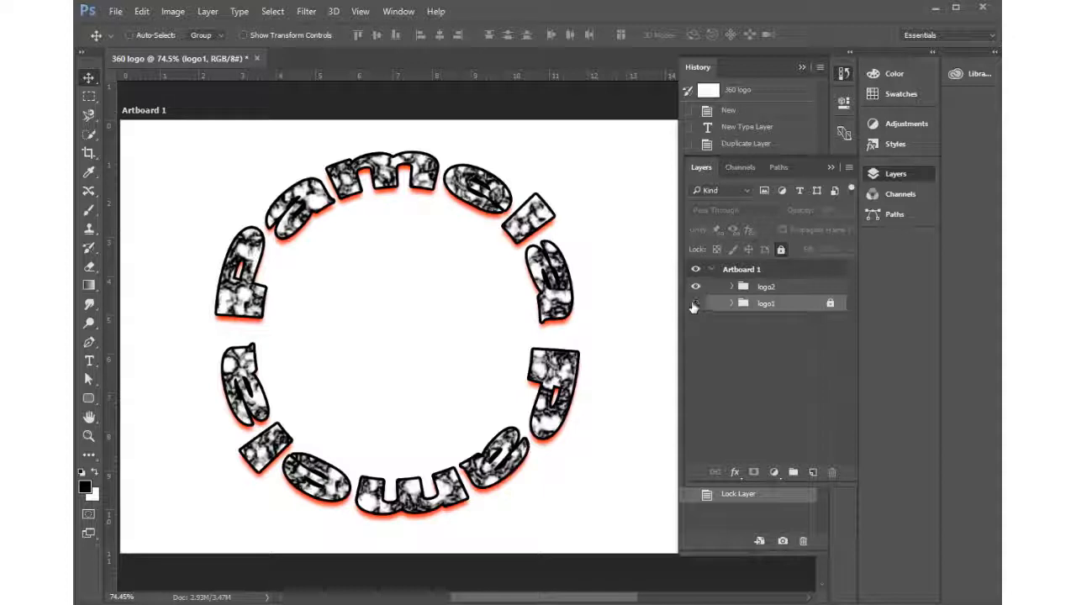
# Expand the logo2 group and select its upper arch text layer
pyautogui.click(799, 290)
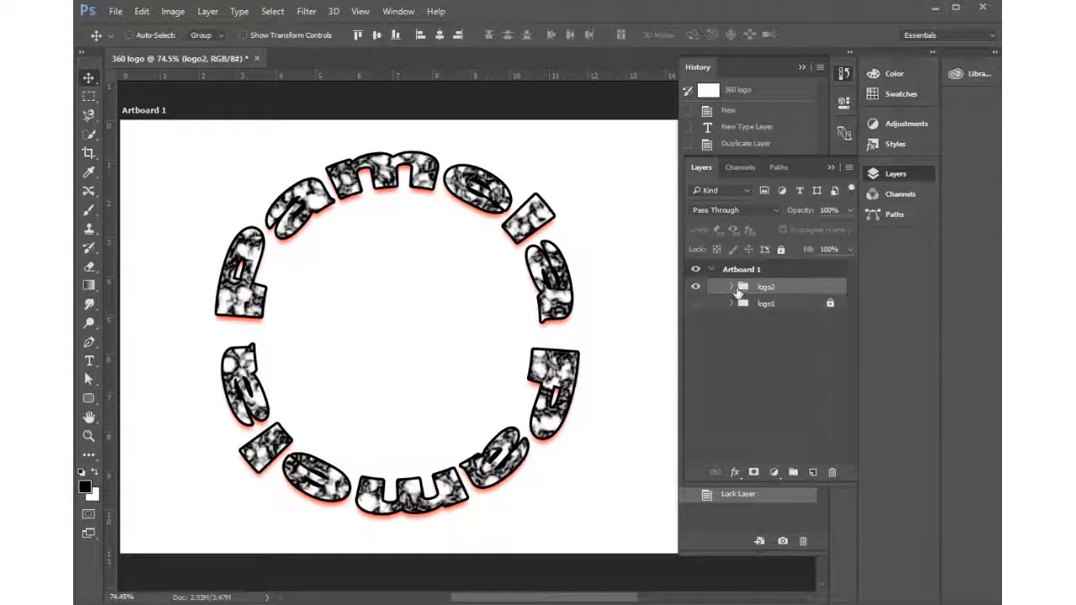
pyautogui.click(731, 287)
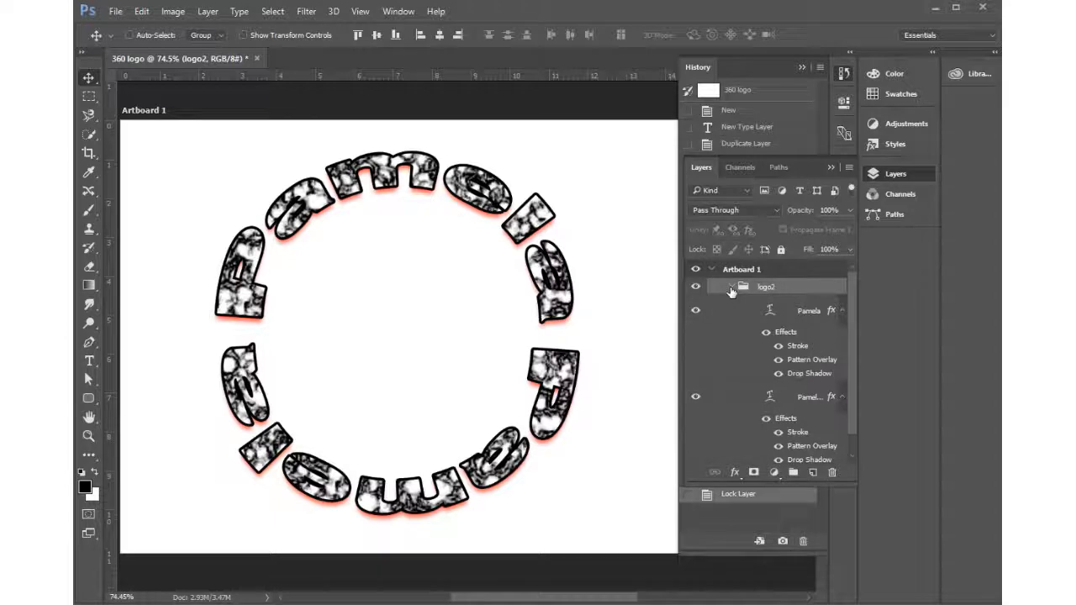
pyautogui.doubleClick(816, 333)
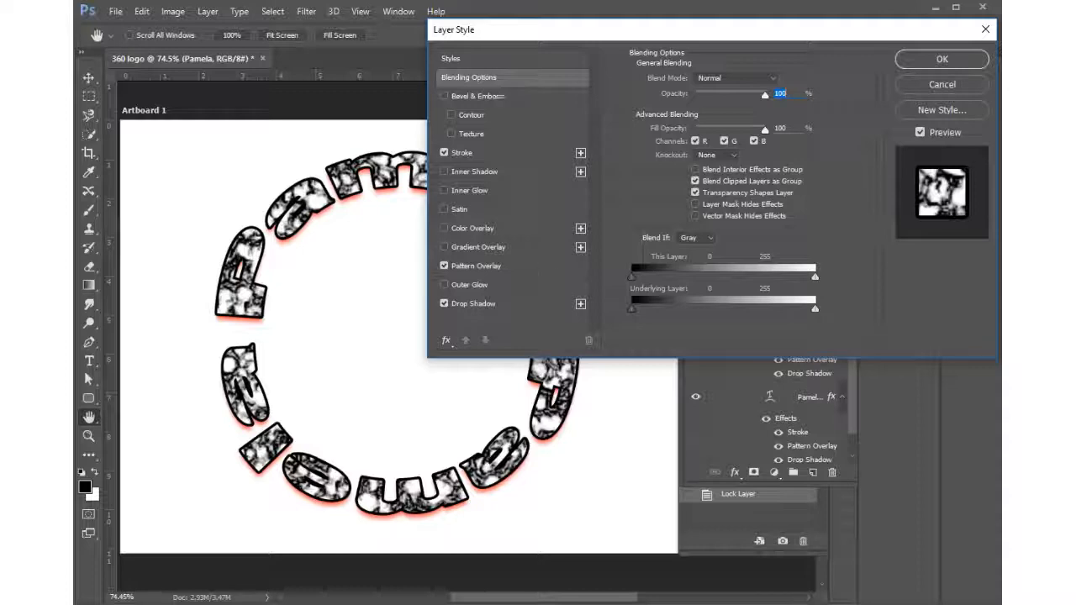
pyautogui.click(946, 85)
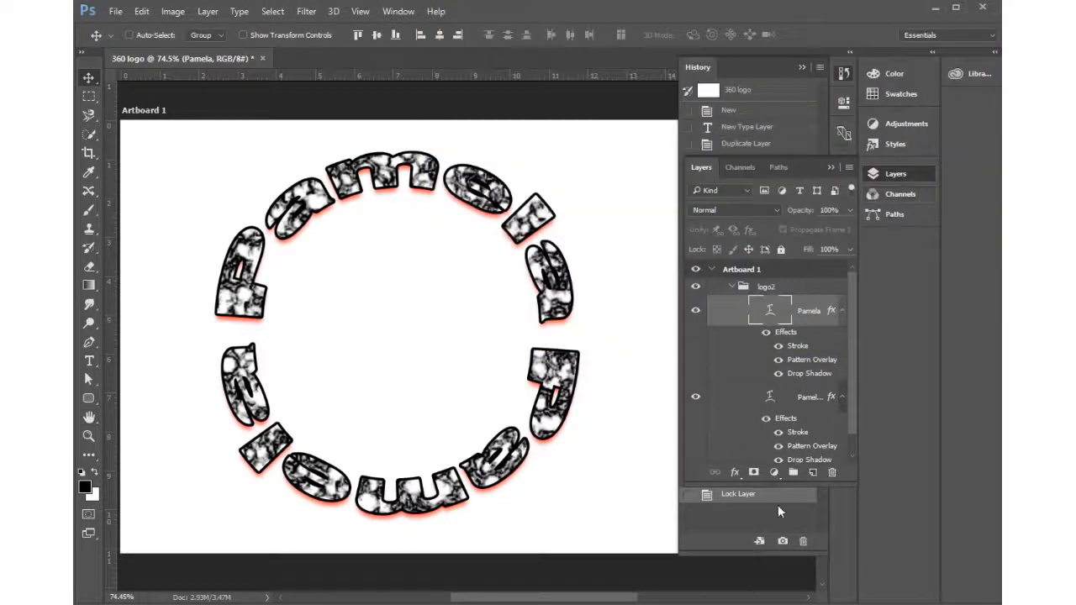
pyautogui.click(733, 476)
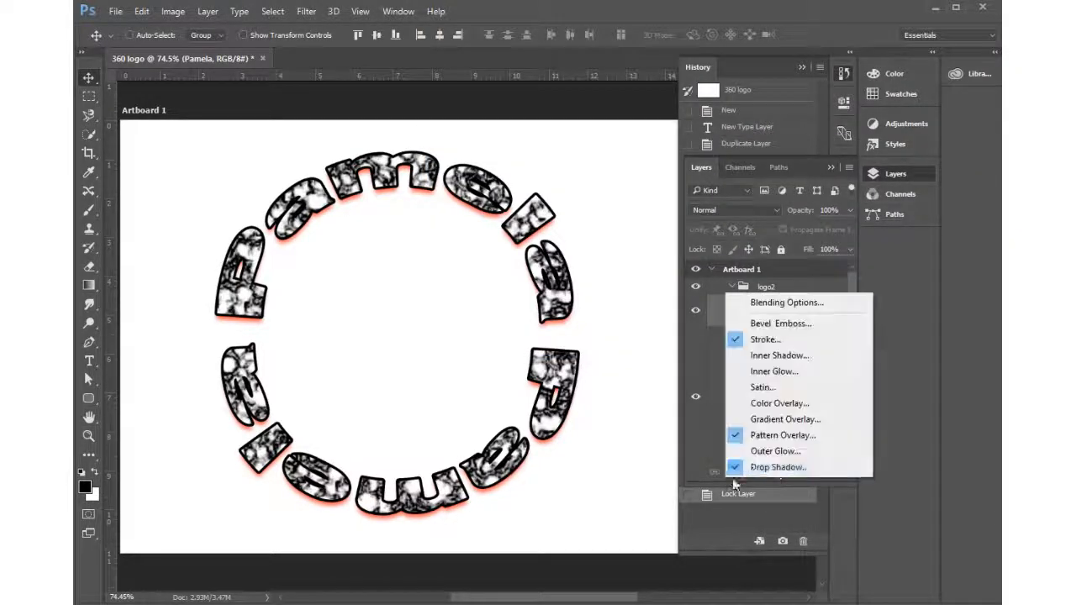
pyautogui.click(808, 304)
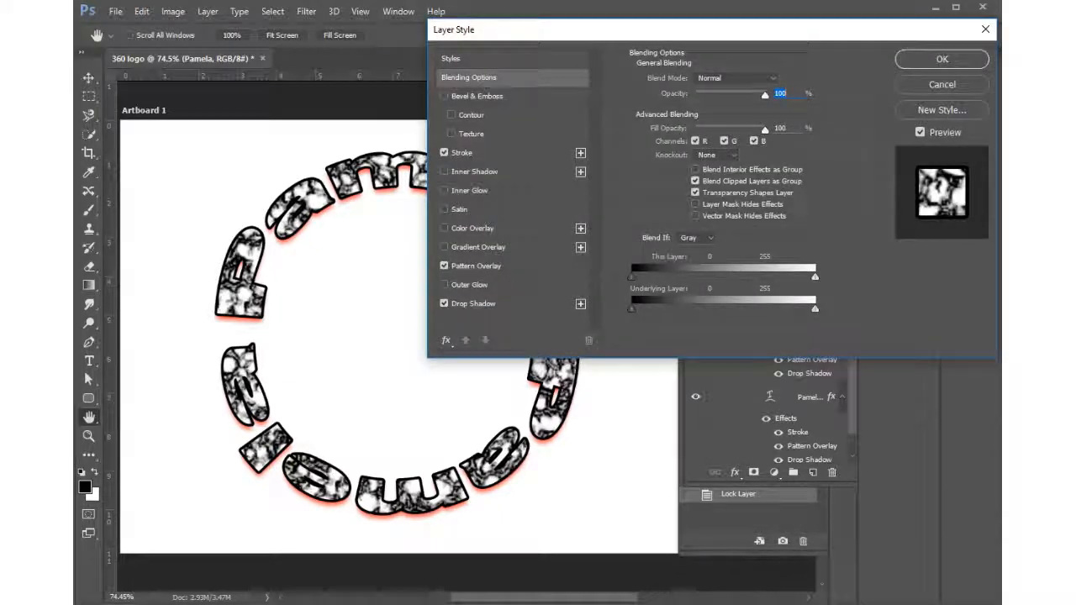
pyautogui.click(985, 30)
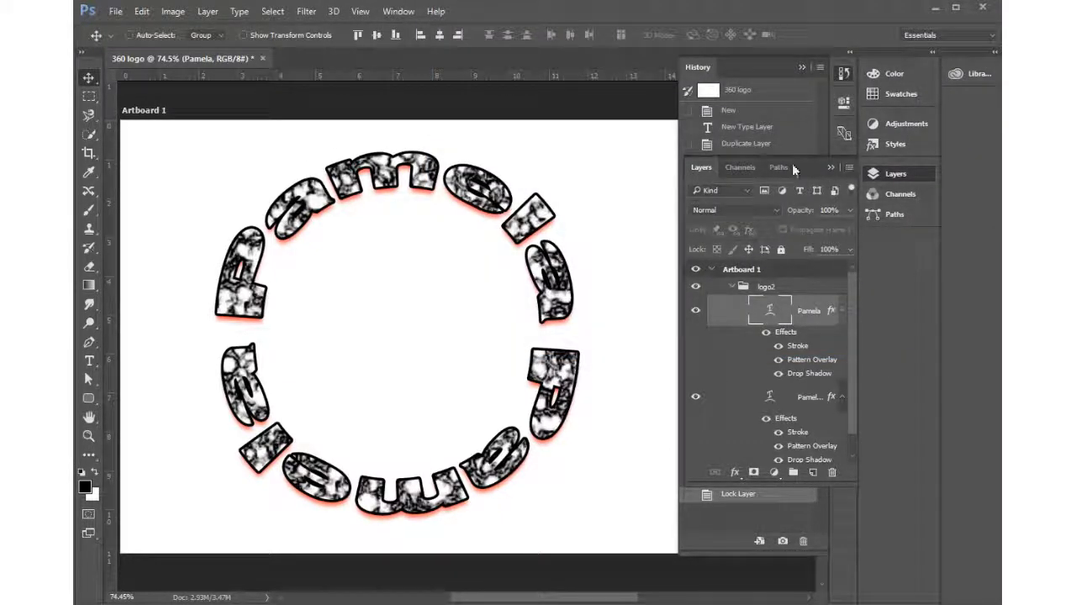
pyautogui.click(849, 167)
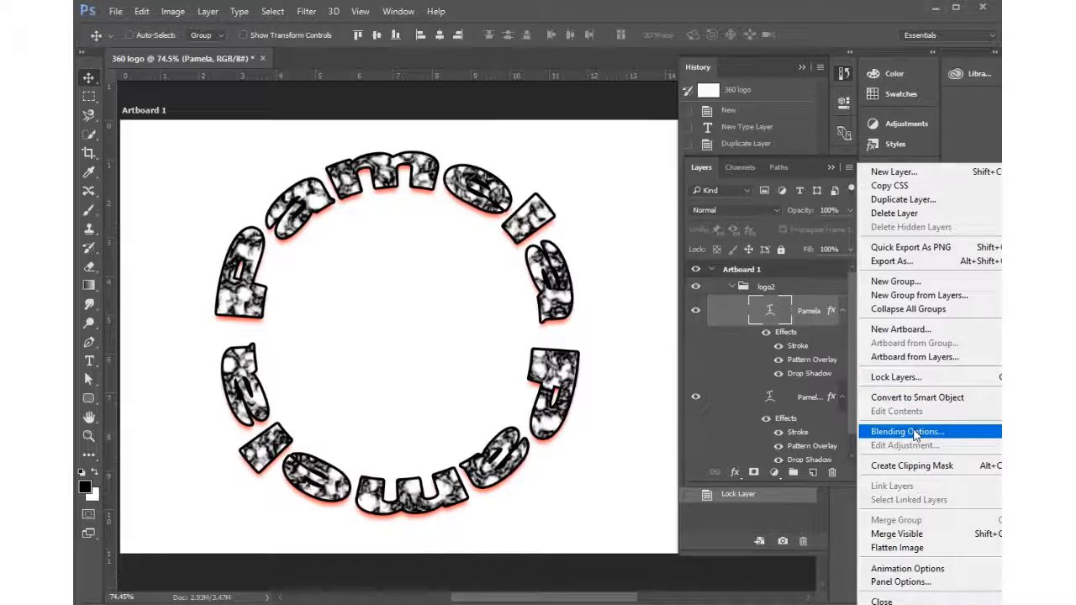
pyautogui.click(915, 431)
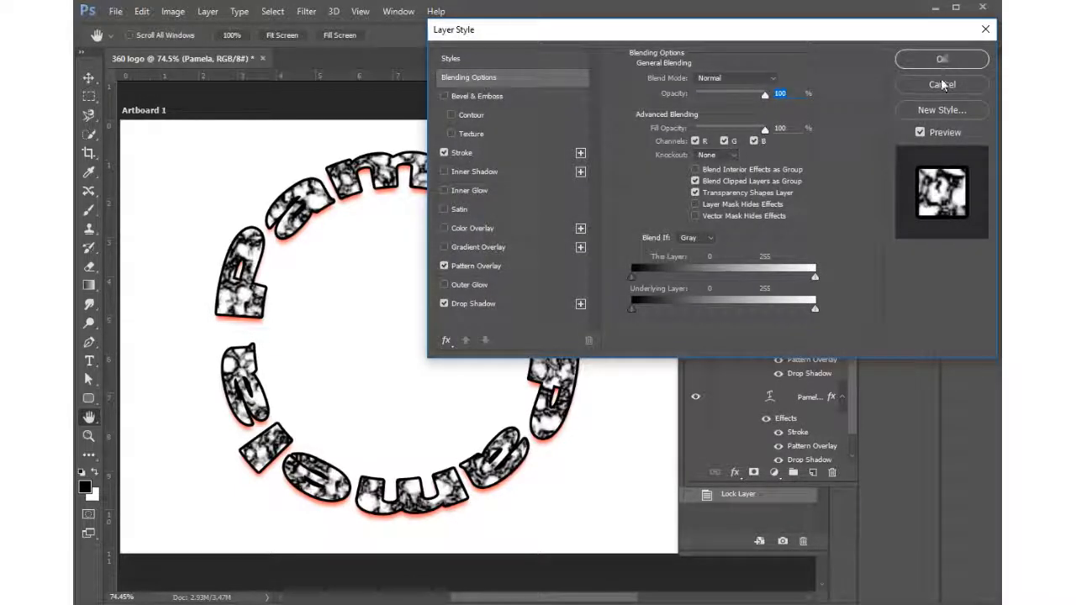
pyautogui.click(943, 84)
# Turn off the Pattern Overlay, Stroke and Drop Shadow effects in the upper arch text's layer style
pyautogui.click(208, 11)
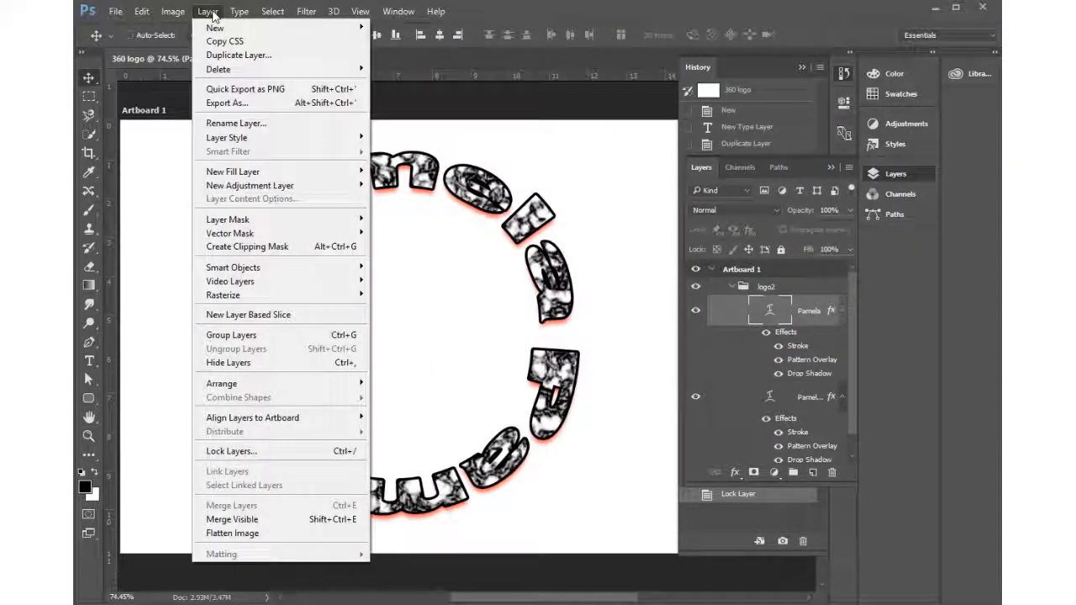
pyautogui.moveTo(235, 137)
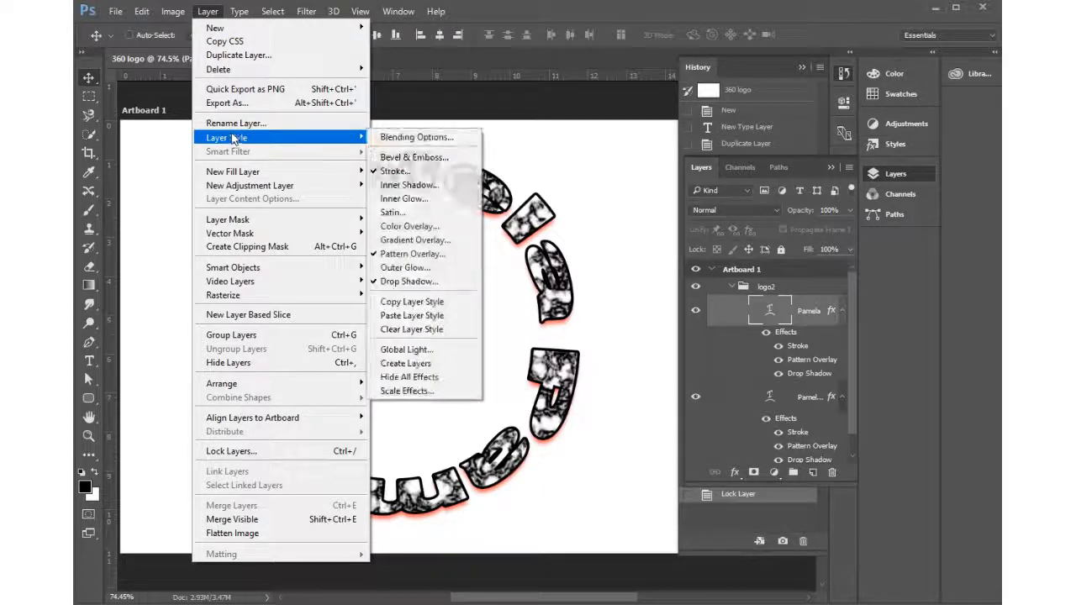
pyautogui.click(446, 138)
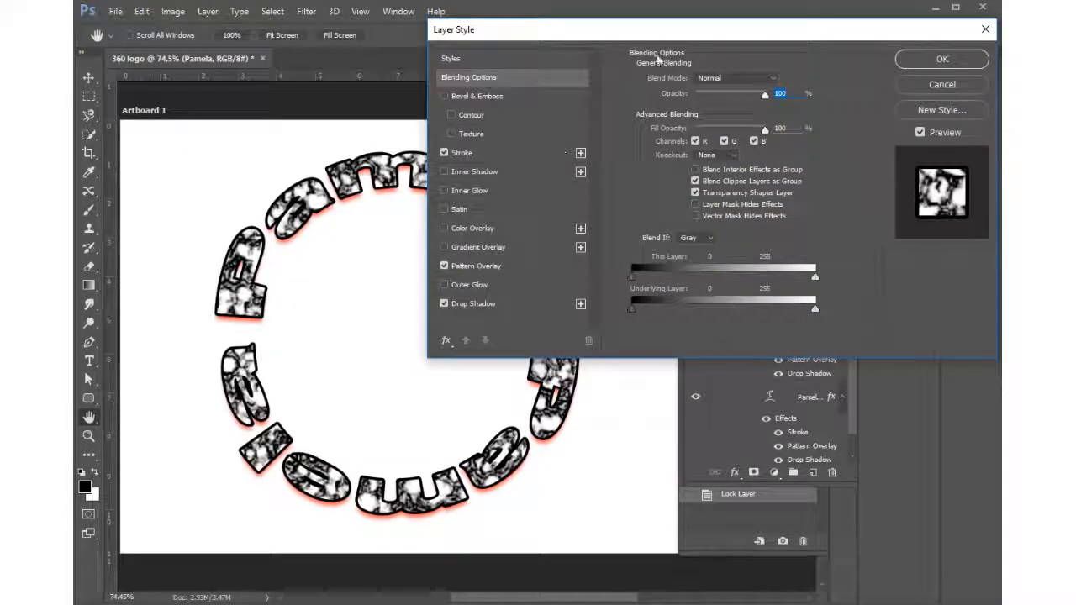
pyautogui.moveTo(612, 32); pyautogui.dragTo(699, 37)
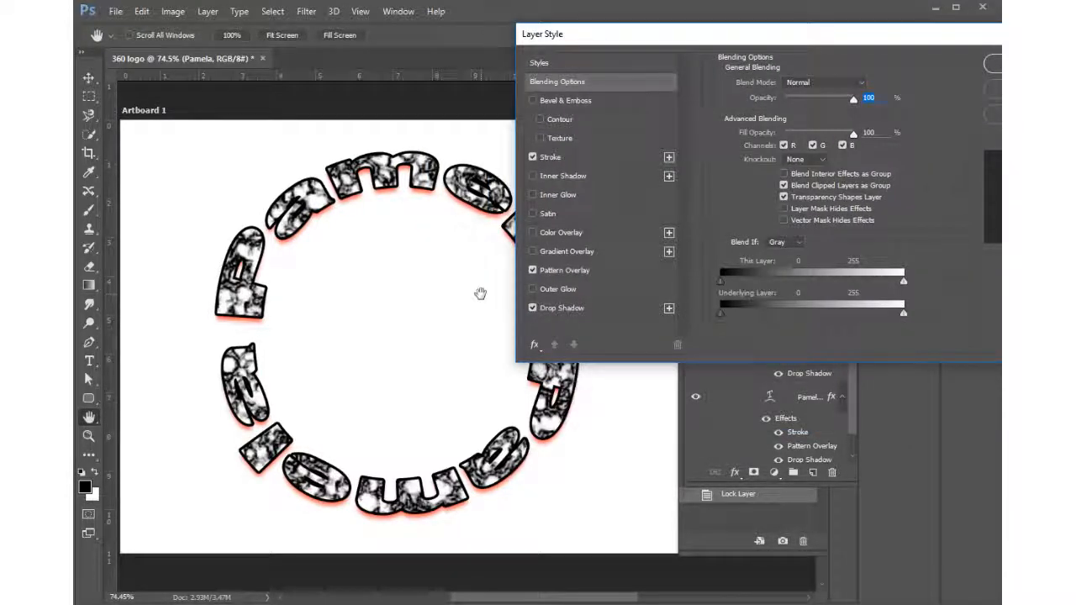
pyautogui.click(533, 269)
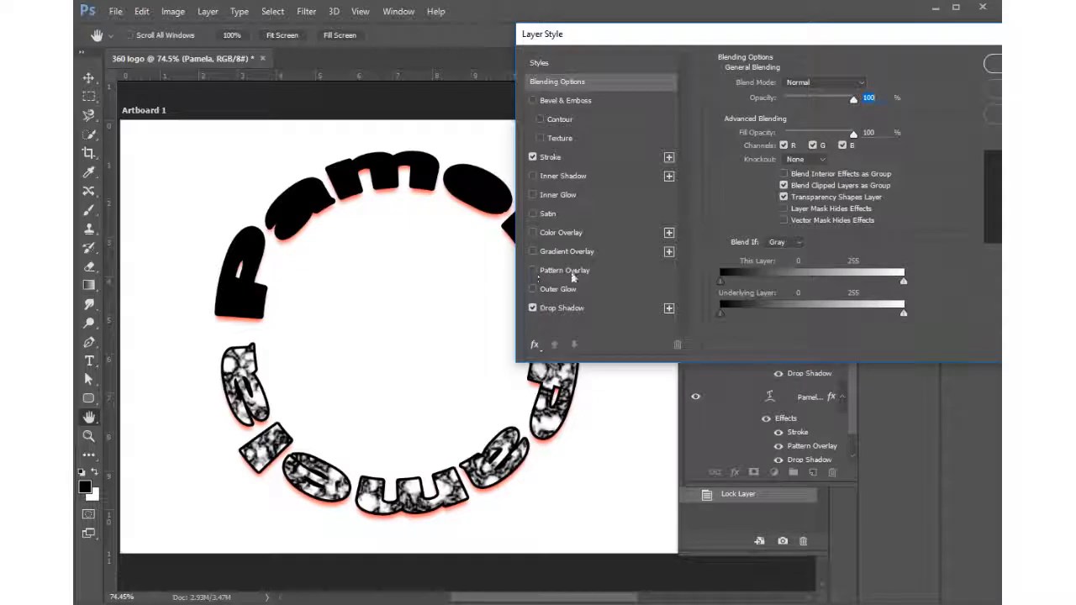
pyautogui.click(534, 156)
pyautogui.click(532, 307)
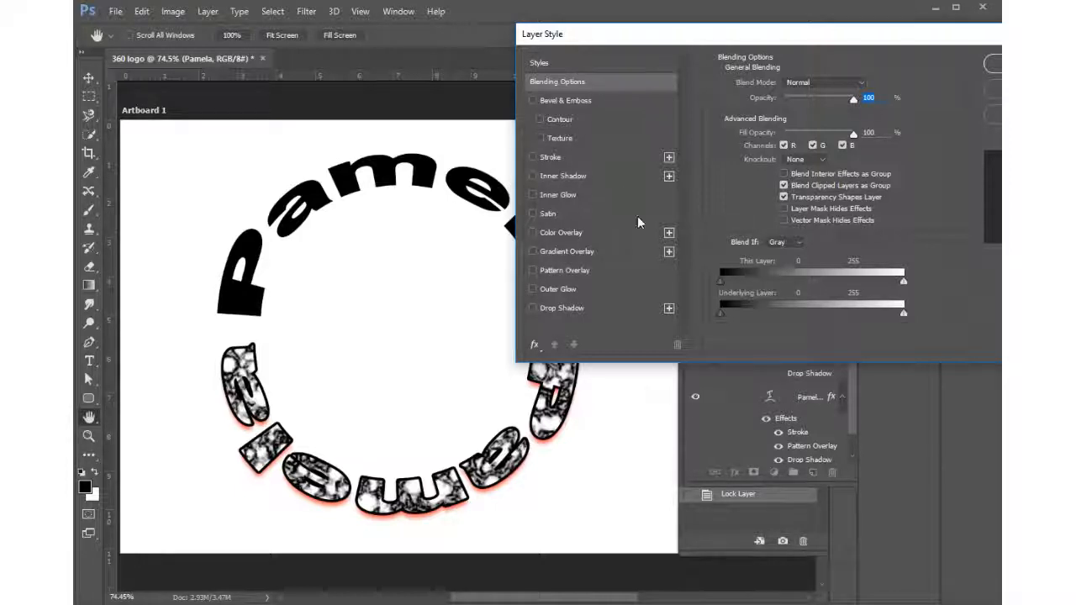
# Add a Gradient Overlay to the upper arch text using the Red, Green preset at 100% opacity, trying other presets first
pyautogui.click(595, 253)
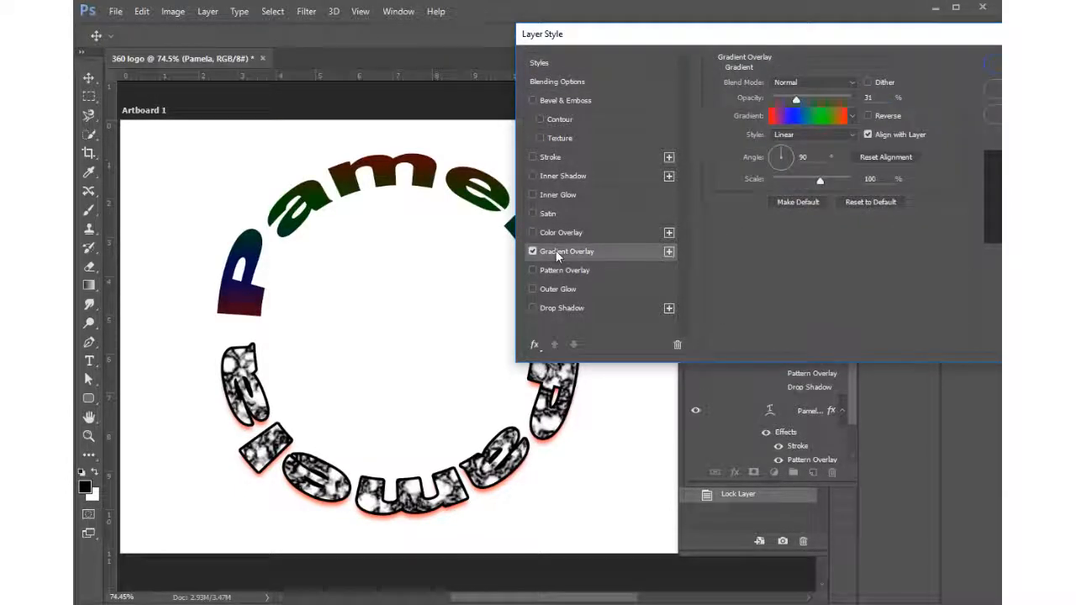
pyautogui.click(854, 117)
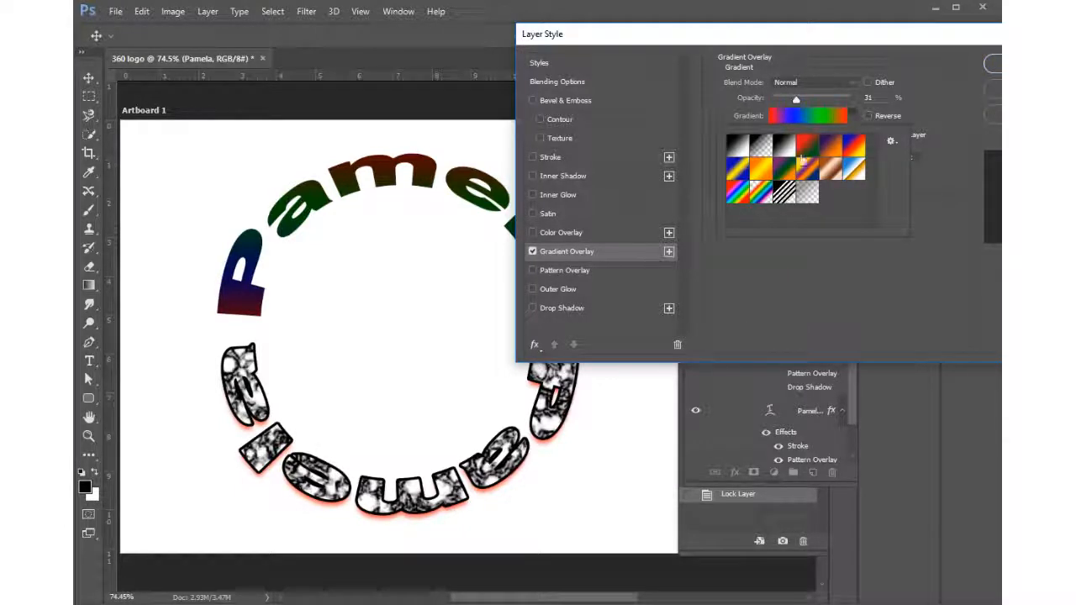
pyautogui.click(784, 193)
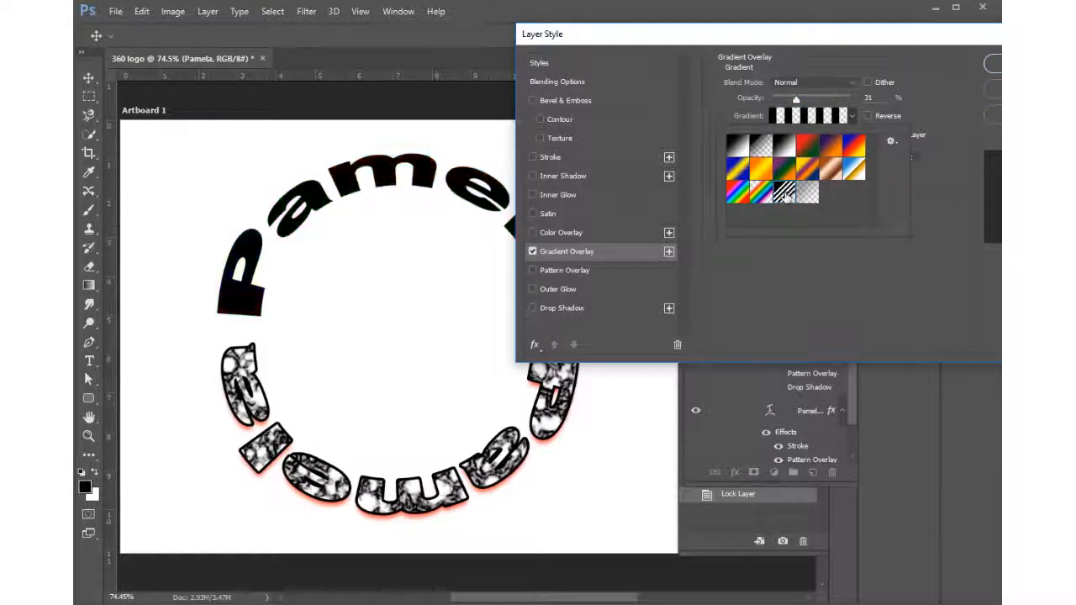
pyautogui.click(742, 149)
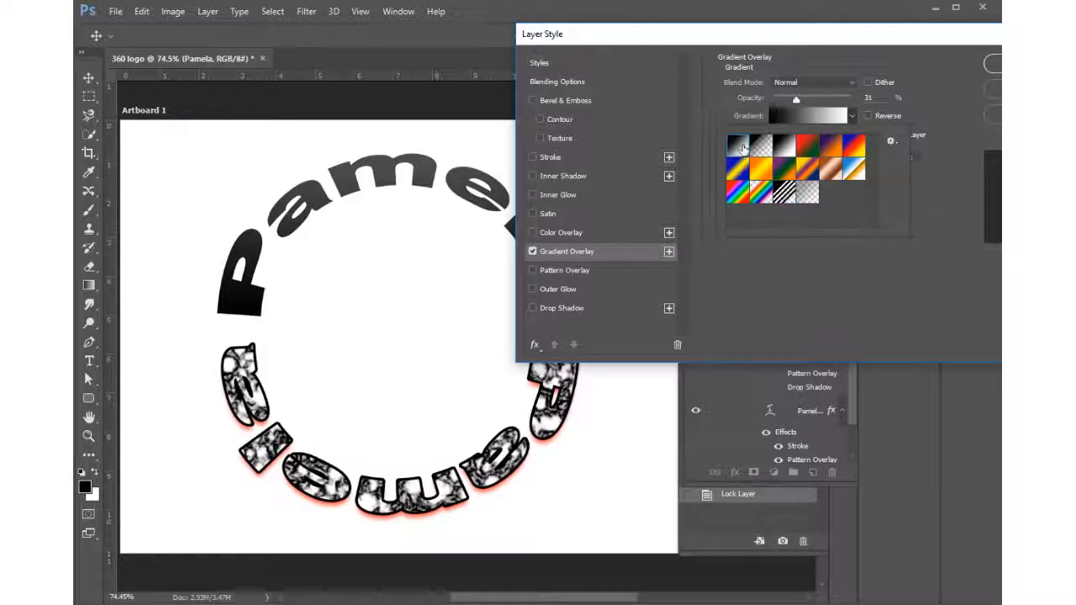
pyautogui.click(738, 193)
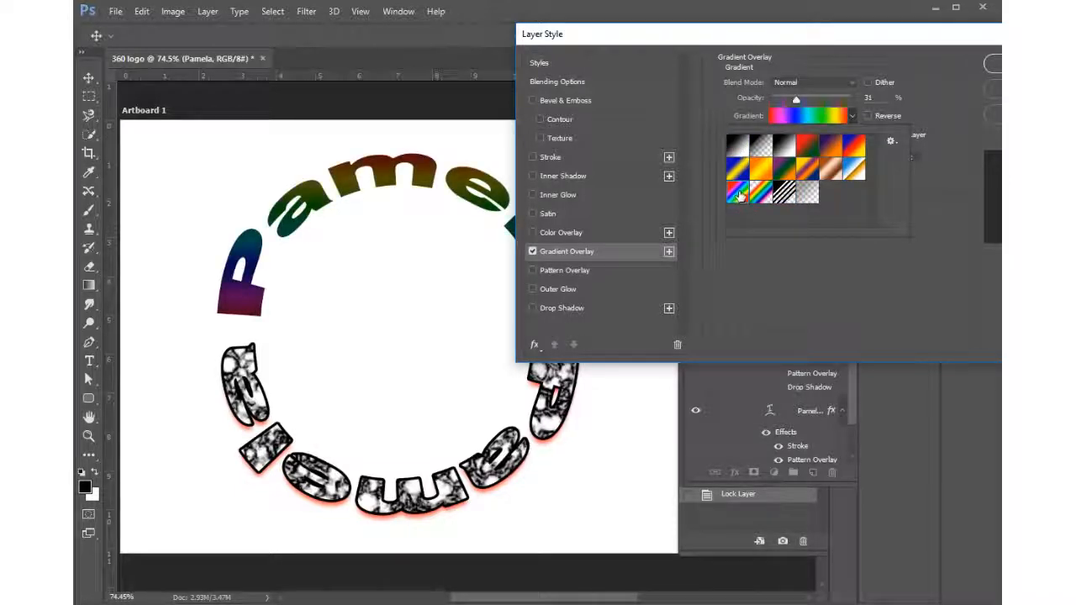
pyautogui.click(805, 148)
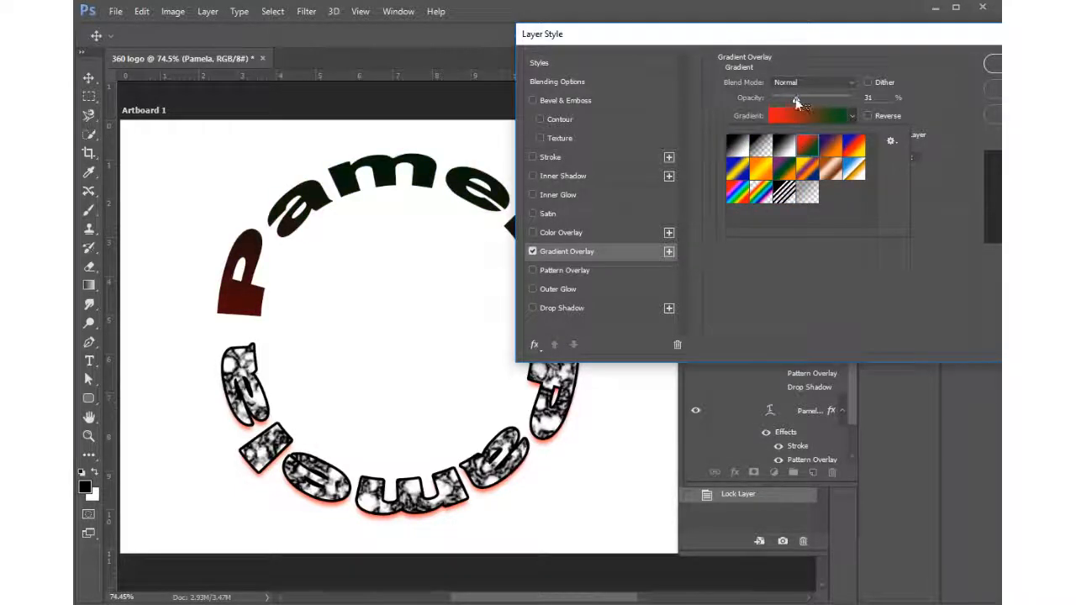
pyautogui.moveTo(797, 99); pyautogui.dragTo(850, 99)
pyautogui.click(870, 99)
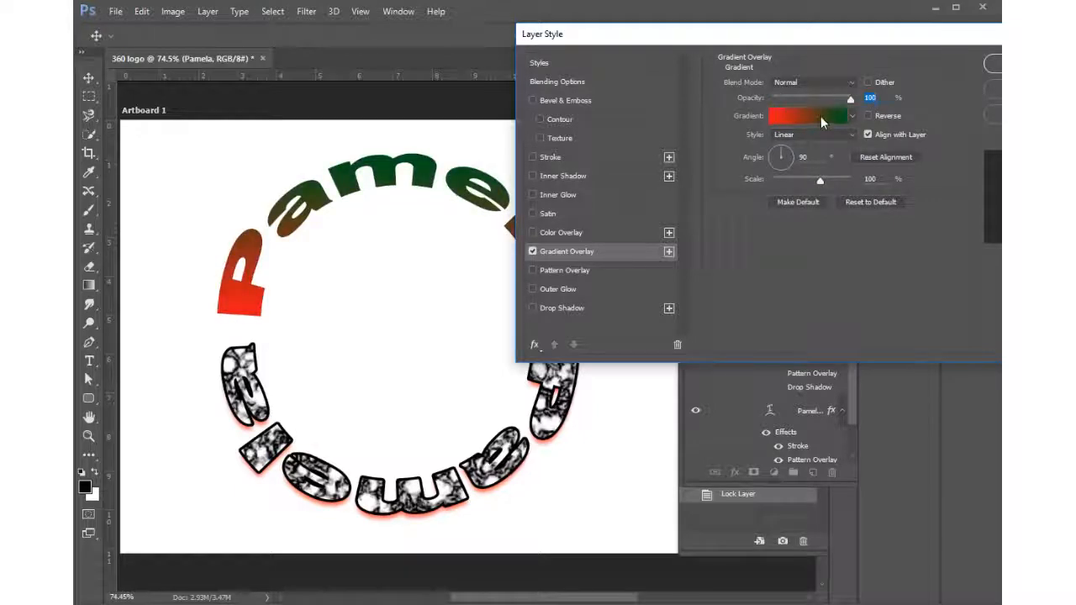
# Edit the overlay's gradient, trying the Transparent Stripes and Copper presets before choosing Chrome, and check for gradient files to load
pyautogui.click(816, 115)
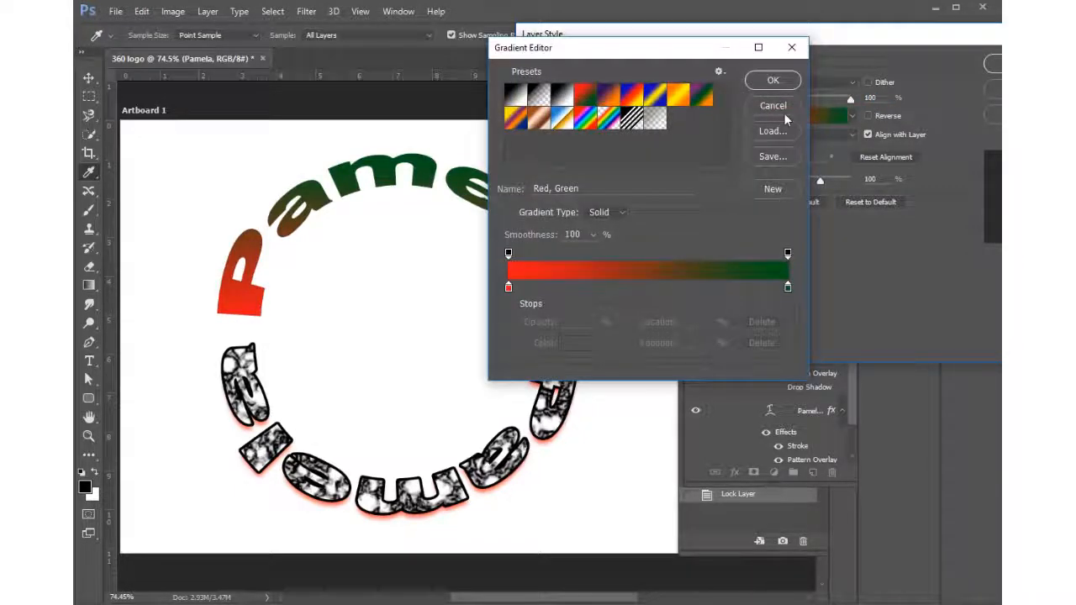
pyautogui.click(630, 120)
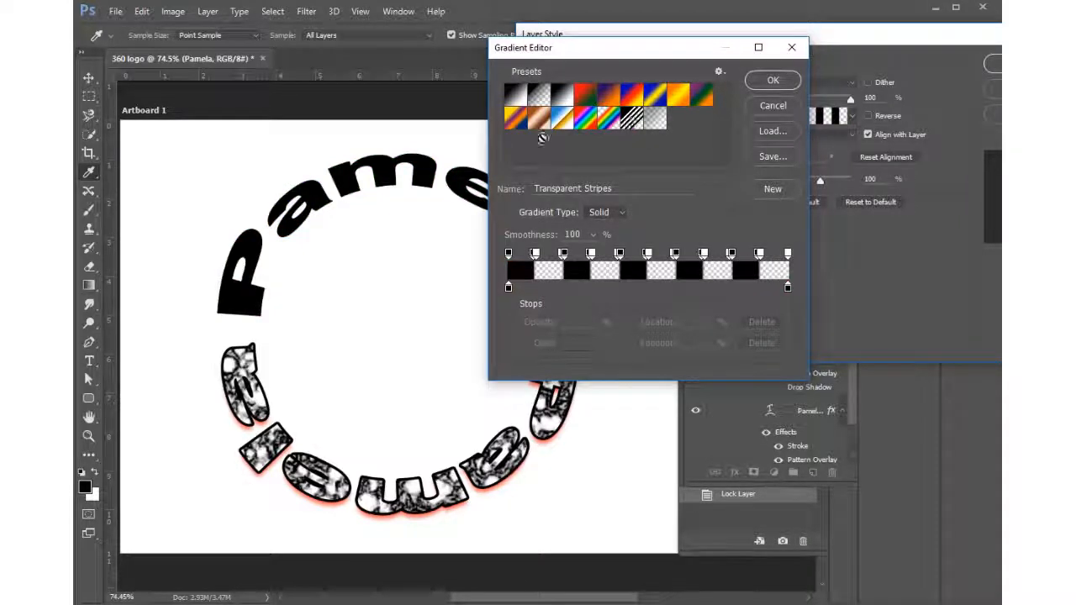
pyautogui.click(515, 122)
pyautogui.click(539, 119)
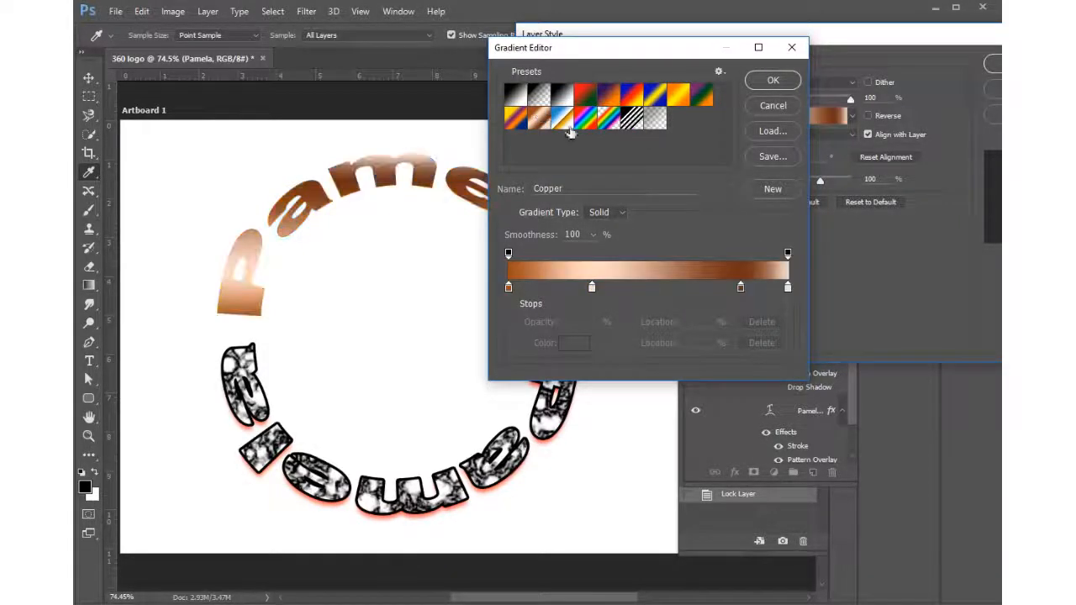
pyautogui.click(562, 120)
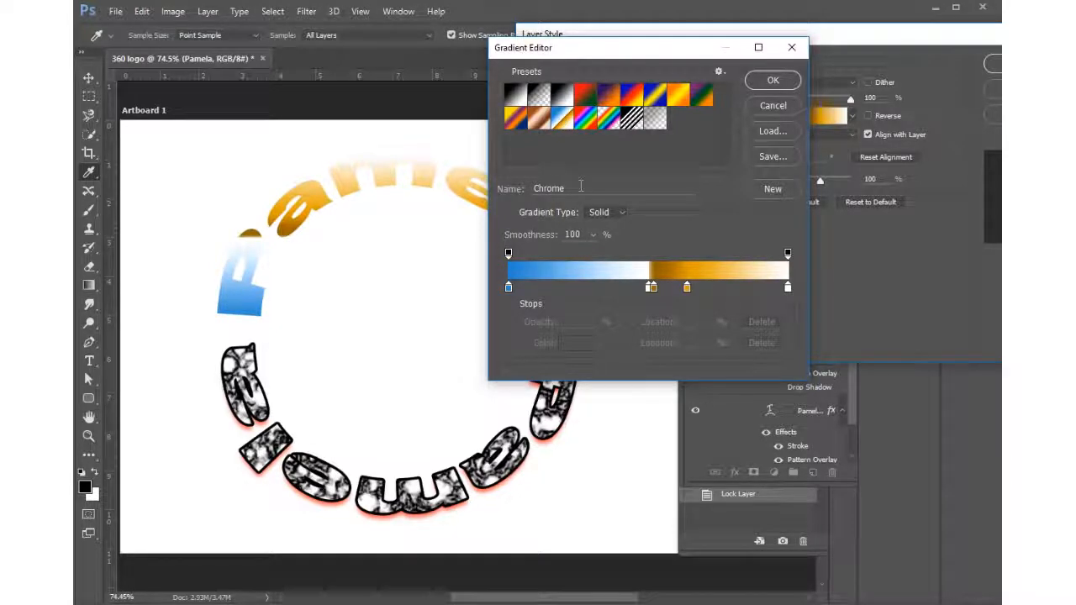
pyautogui.click(775, 132)
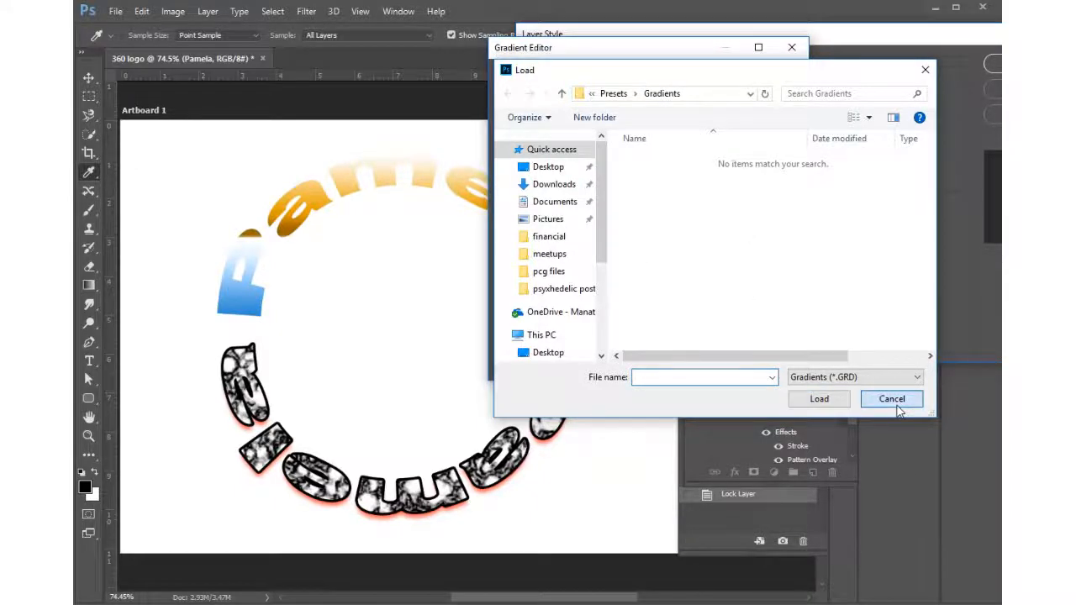
pyautogui.click(892, 400)
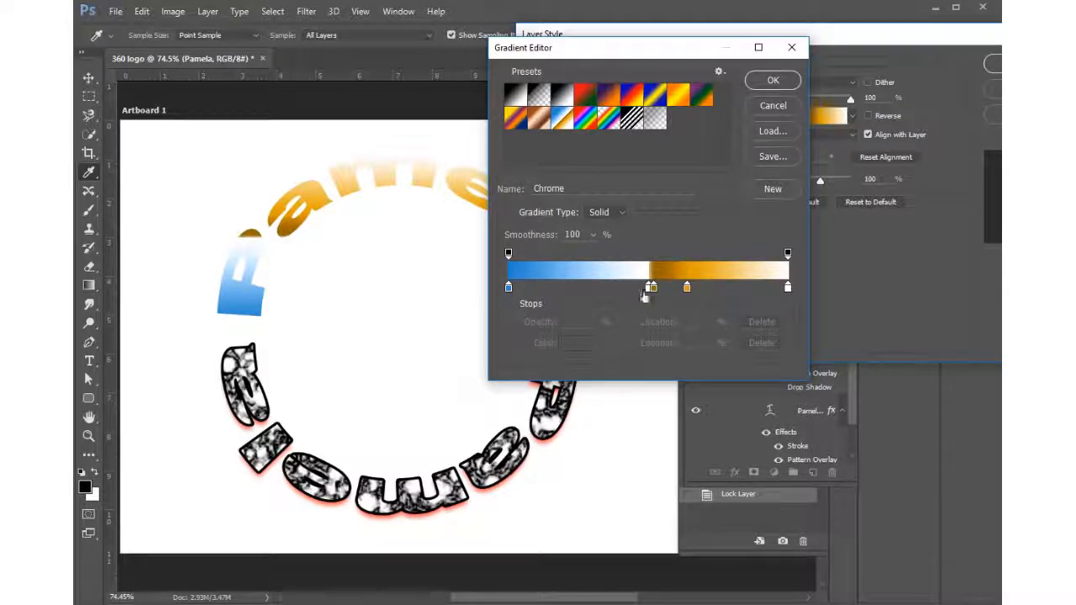
# Move the Chrome gradient's white middle stop to 29% and its orange stop to 81%, and recolour the 29% stop cyan, 00ffff
pyautogui.moveTo(648, 287); pyautogui.dragTo(590, 287)
pyautogui.moveTo(688, 288); pyautogui.dragTo(737, 291)
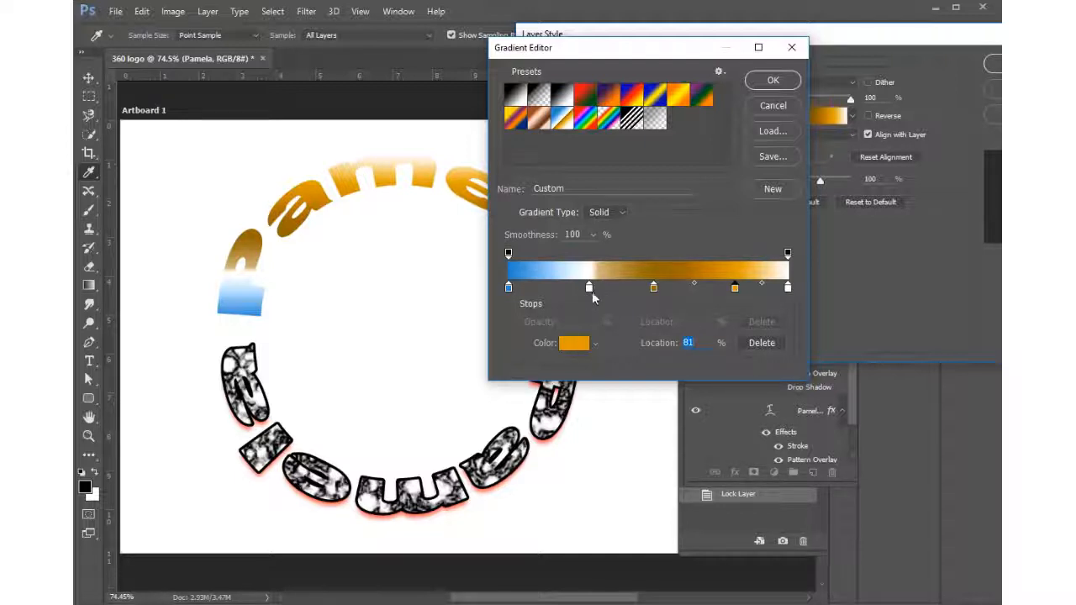
pyautogui.doubleClick(589, 288)
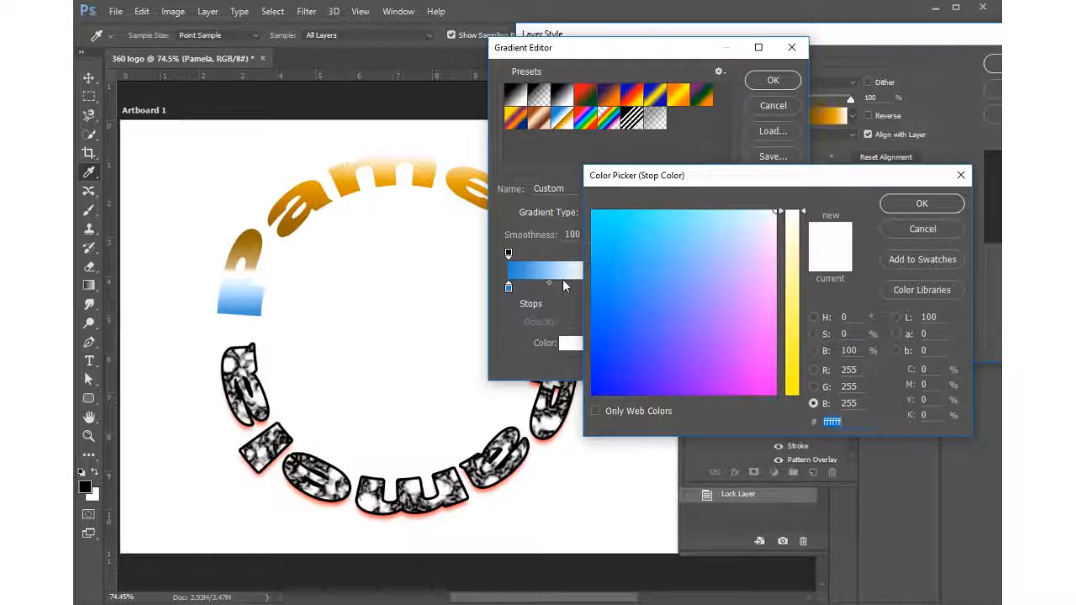
pyautogui.moveTo(644, 320)
pyautogui.mouseDown()
pyautogui.moveTo(660, 388)
pyautogui.moveTo(604, 368)
pyautogui.moveTo(582, 312)
pyautogui.moveTo(592, 207)
pyautogui.mouseUp()
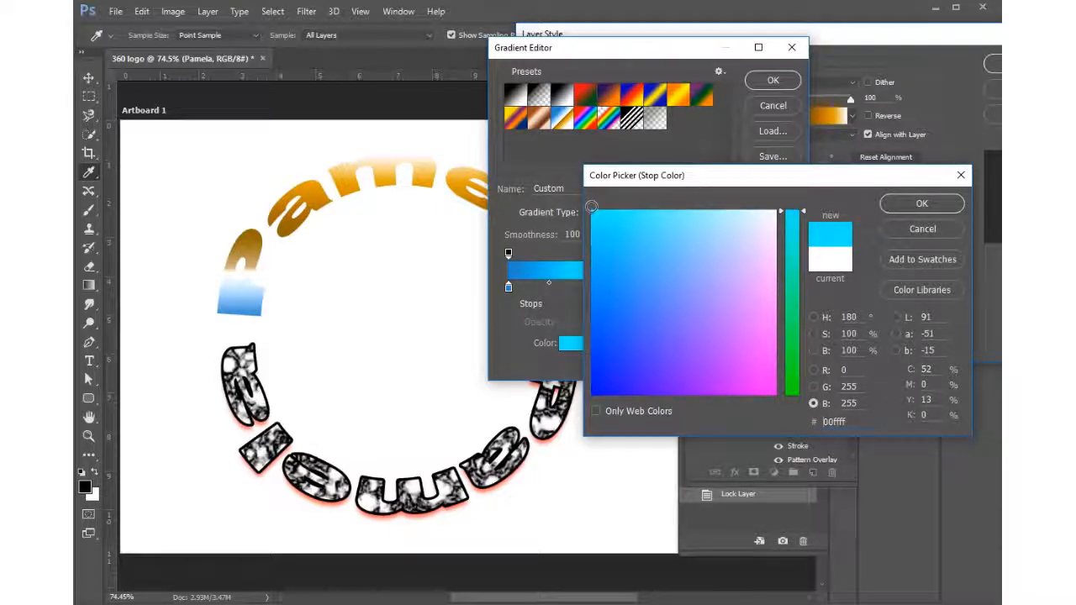
pyautogui.click(922, 203)
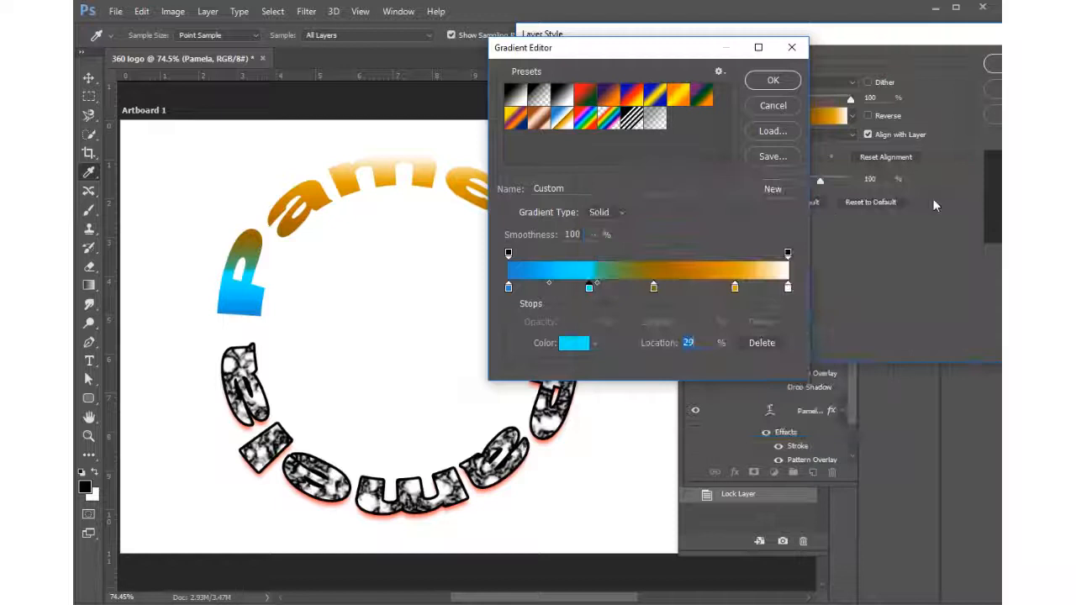
# Recolour the gradient's brown middle stop white, ffffff
pyautogui.doubleClick(654, 289)
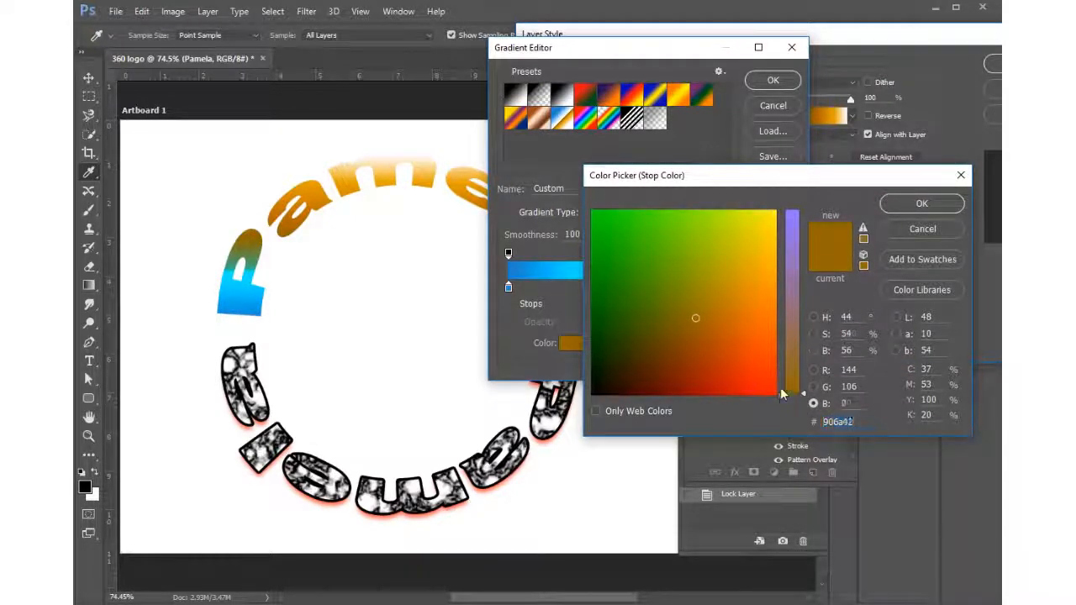
pyautogui.moveTo(790, 397); pyautogui.dragTo(794, 195)
pyautogui.moveTo(719, 269); pyautogui.dragTo(837, 189)
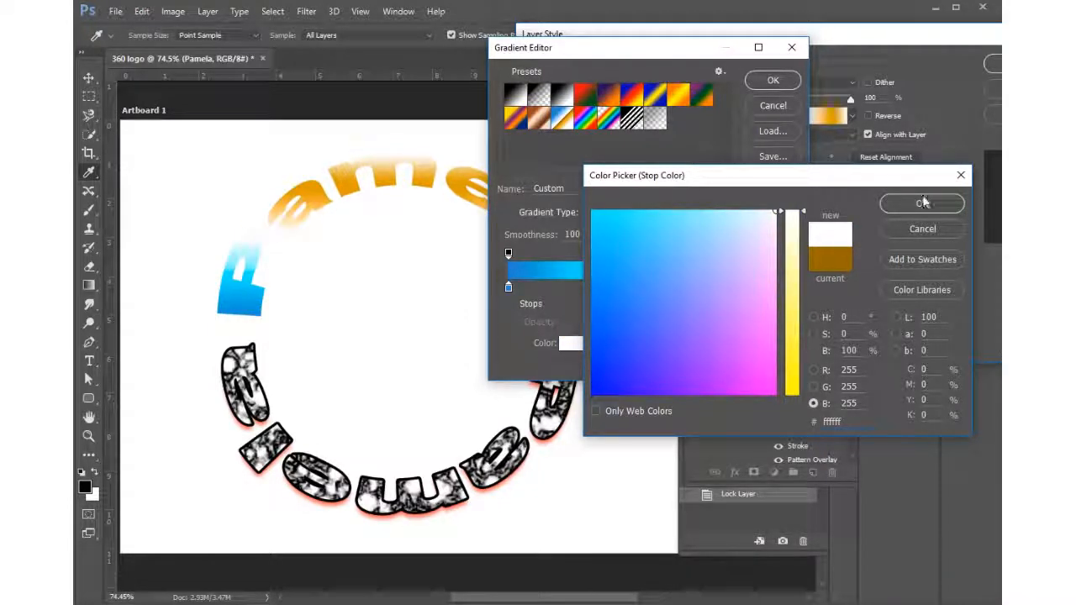
pyautogui.click(915, 205)
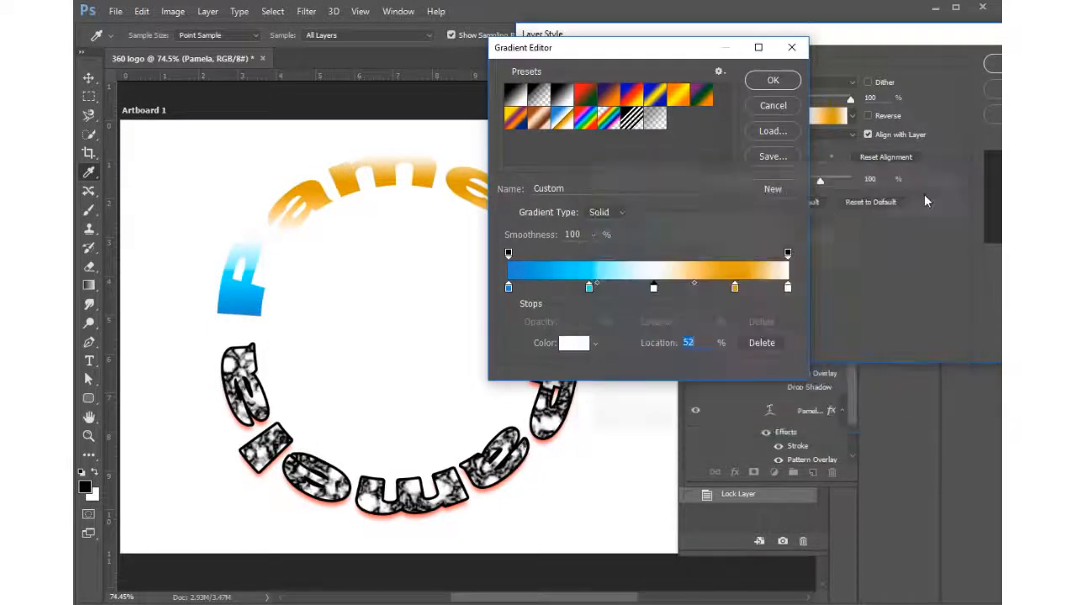
# Recolour the gradient's orange stop deep blue, 0000e2
pyautogui.doubleClick(735, 288)
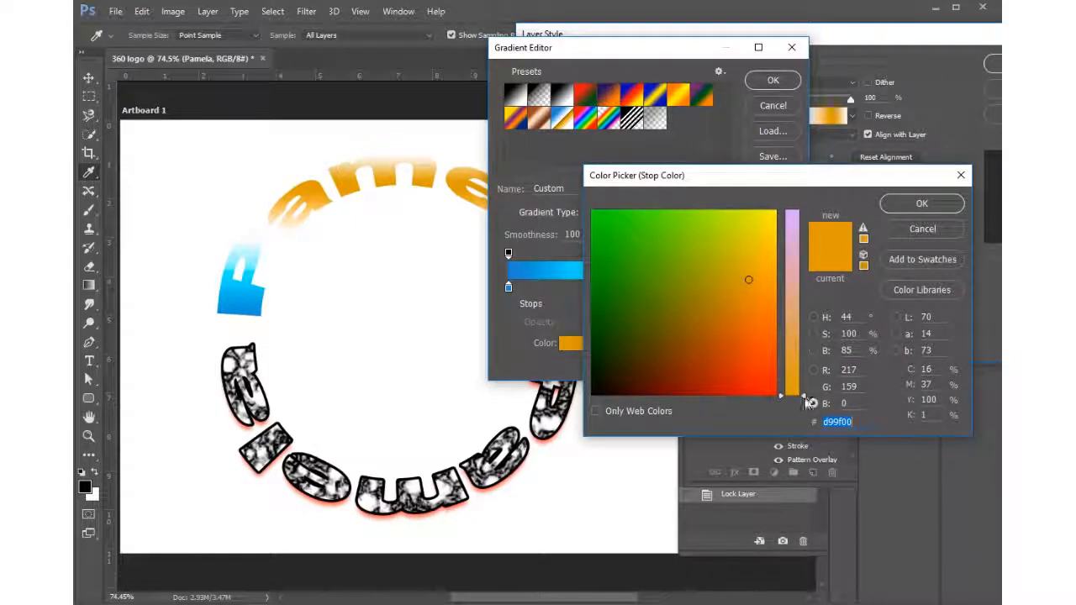
pyautogui.moveTo(810, 401); pyautogui.dragTo(811, 236)
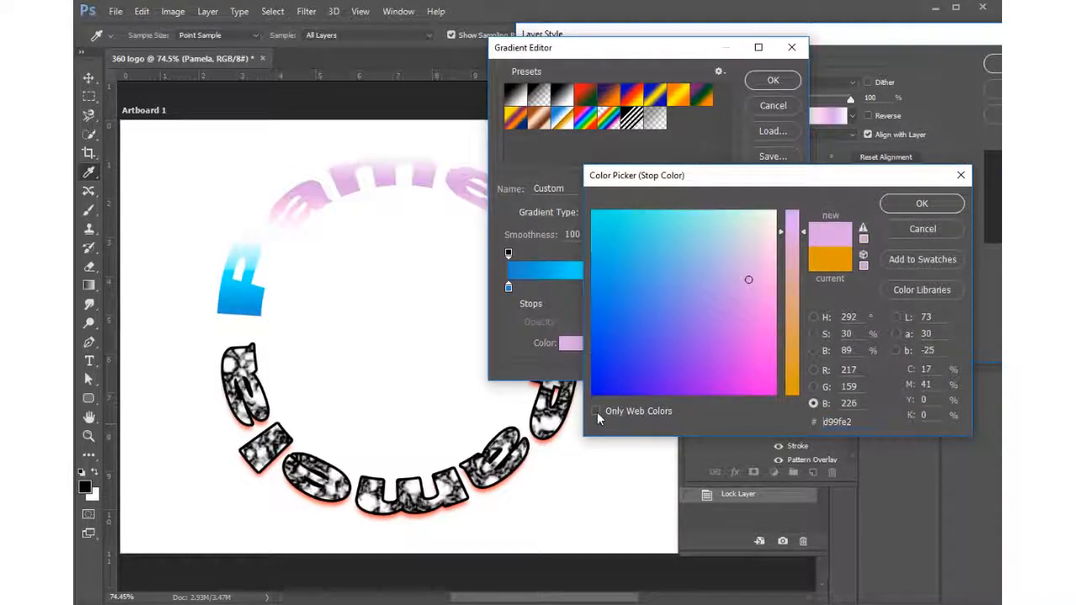
pyautogui.moveTo(632, 364); pyautogui.dragTo(568, 439)
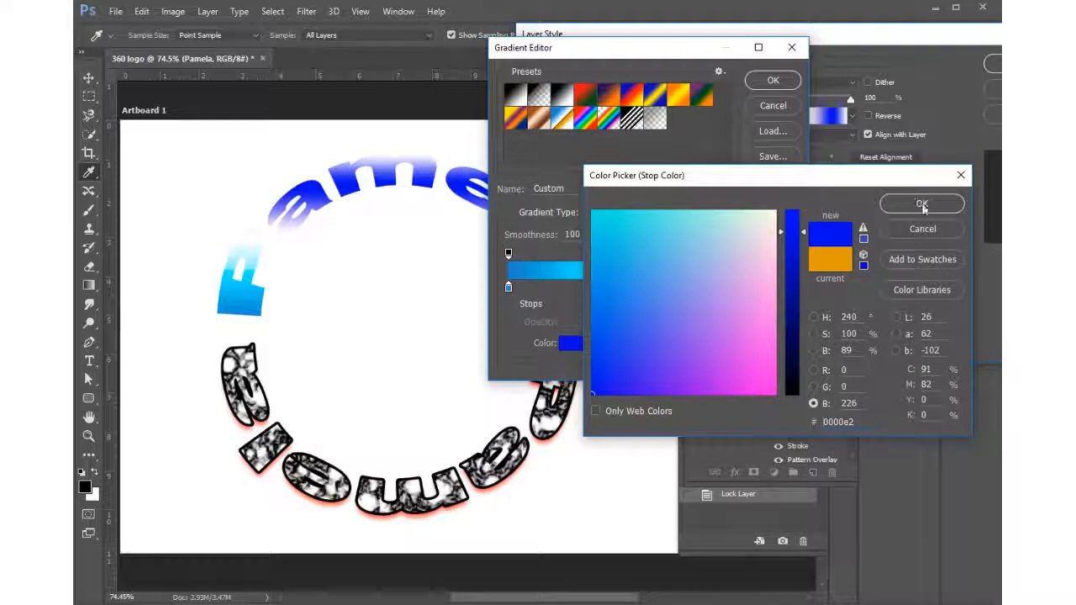
pyautogui.click(921, 205)
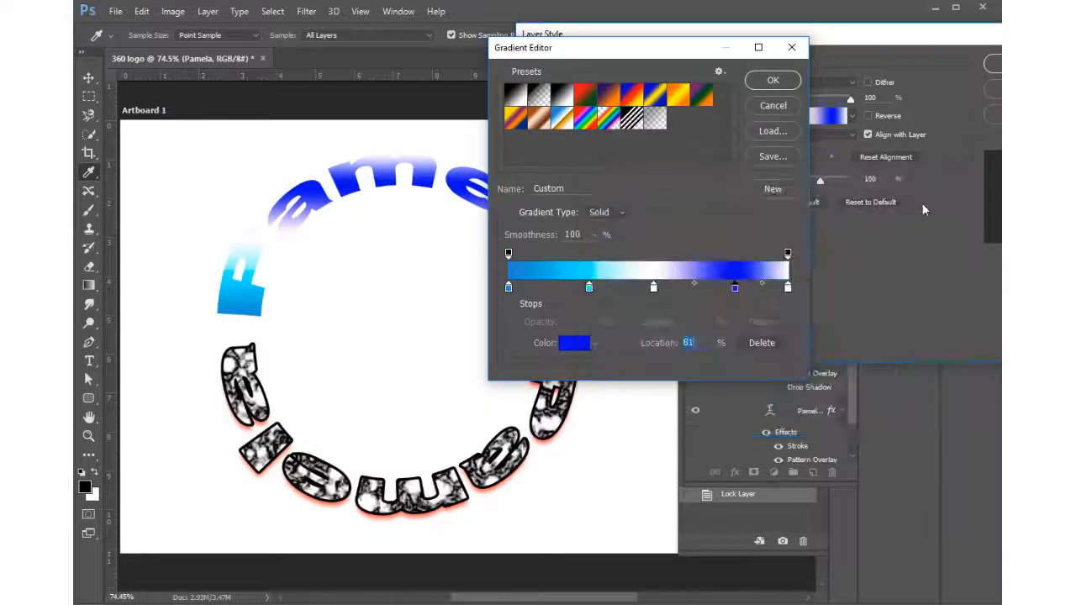
# Remove the gradient's white end stop and respace the others, with deep blue near the end, cyan at 35% and the cyan-white midpoint at 60%
pyautogui.click(787, 289)
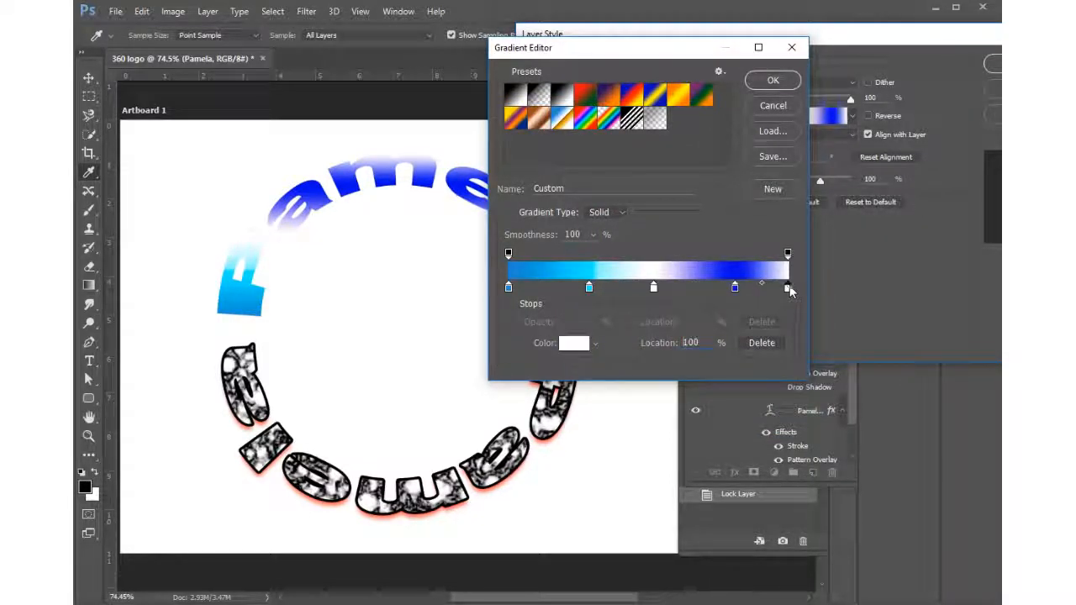
pyautogui.moveTo(790, 291); pyautogui.dragTo(793, 345)
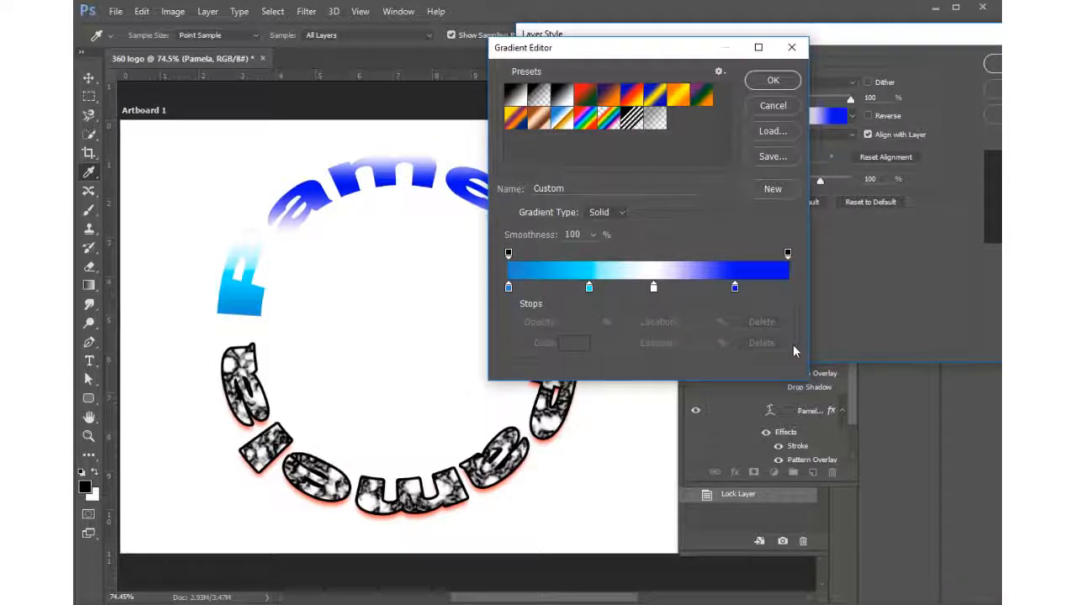
pyautogui.moveTo(736, 288); pyautogui.dragTo(783, 290)
pyautogui.moveTo(655, 288); pyautogui.dragTo(677, 288)
pyautogui.moveTo(589, 288); pyautogui.dragTo(611, 292)
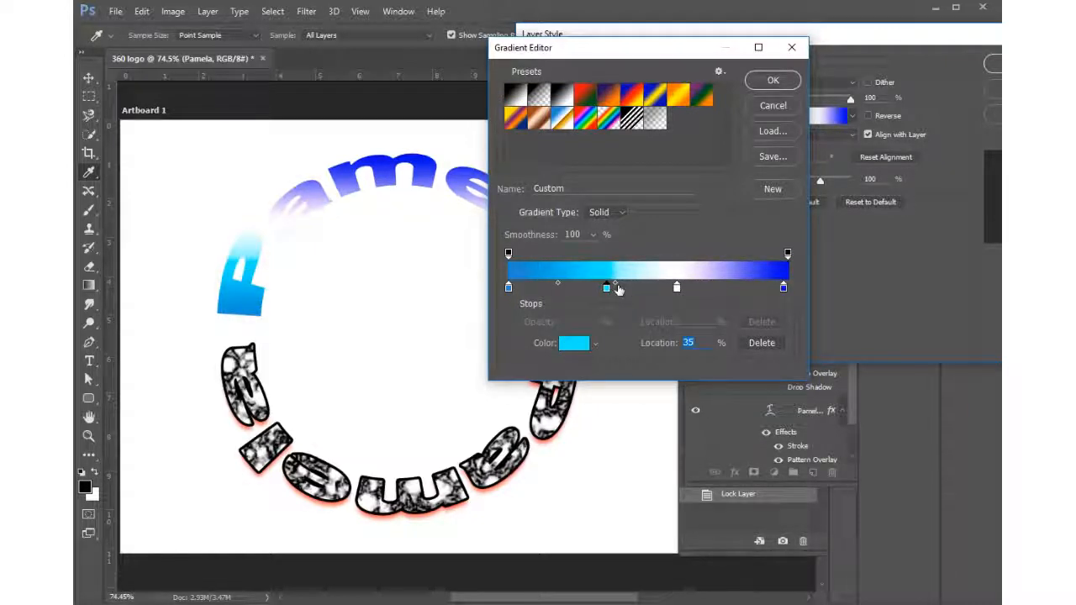
pyautogui.click(620, 285)
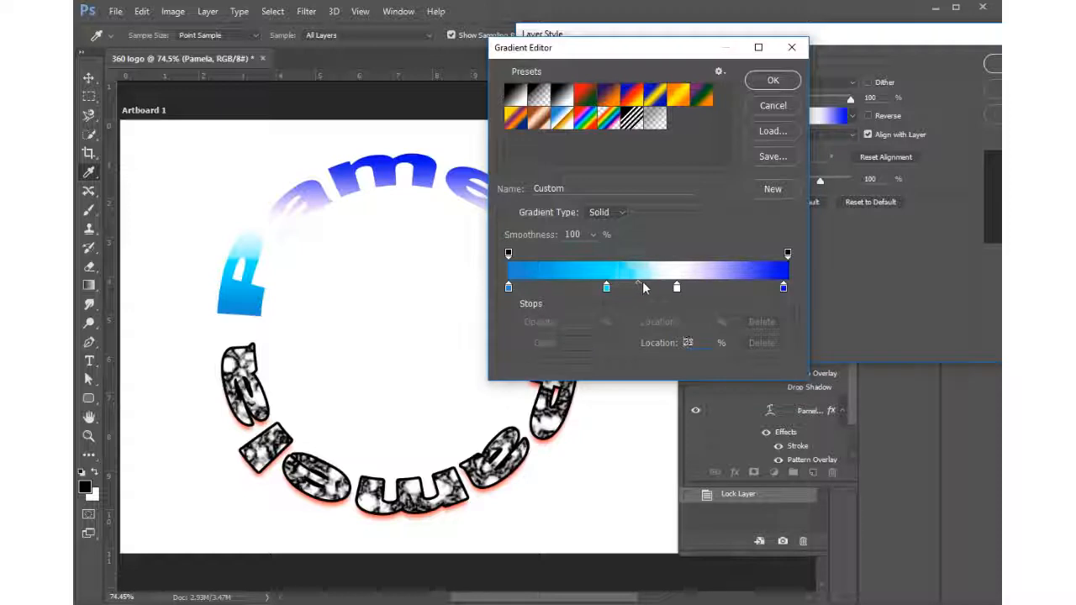
pyautogui.moveTo(643, 287); pyautogui.dragTo(653, 287)
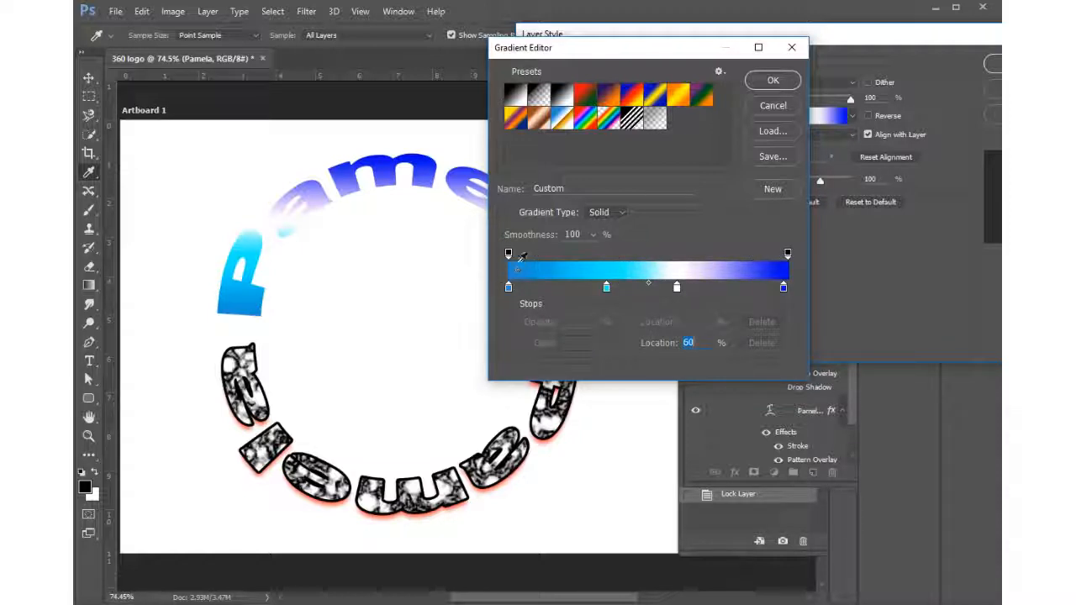
# Move the gradient's opacity stops inward to 15% and 85%, and set the midpoint between them to 57%
pyautogui.moveTo(509, 253); pyautogui.dragTo(550, 254)
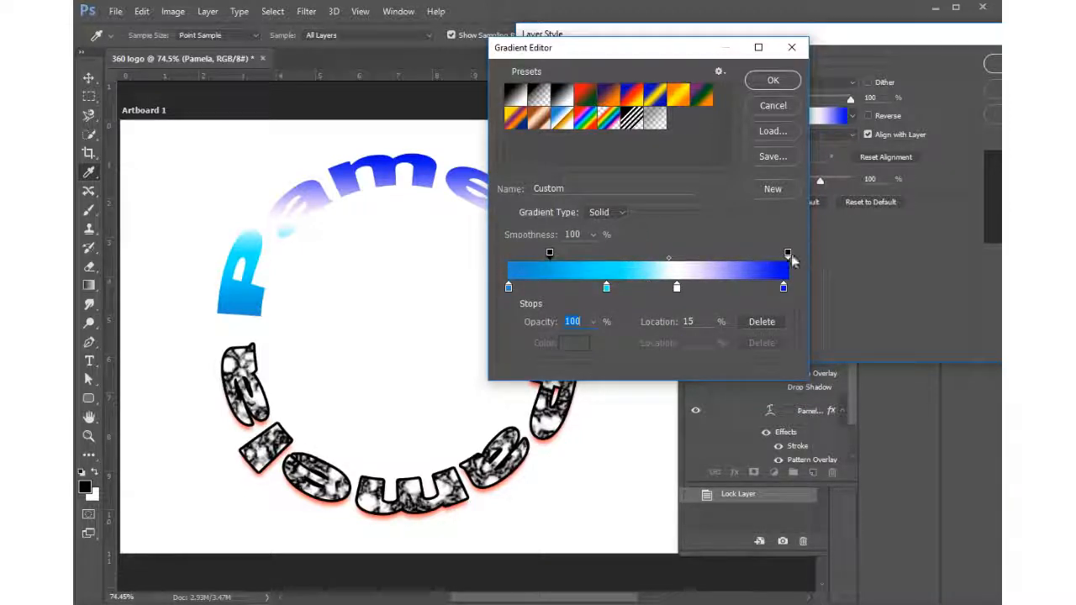
pyautogui.moveTo(788, 253); pyautogui.dragTo(748, 257)
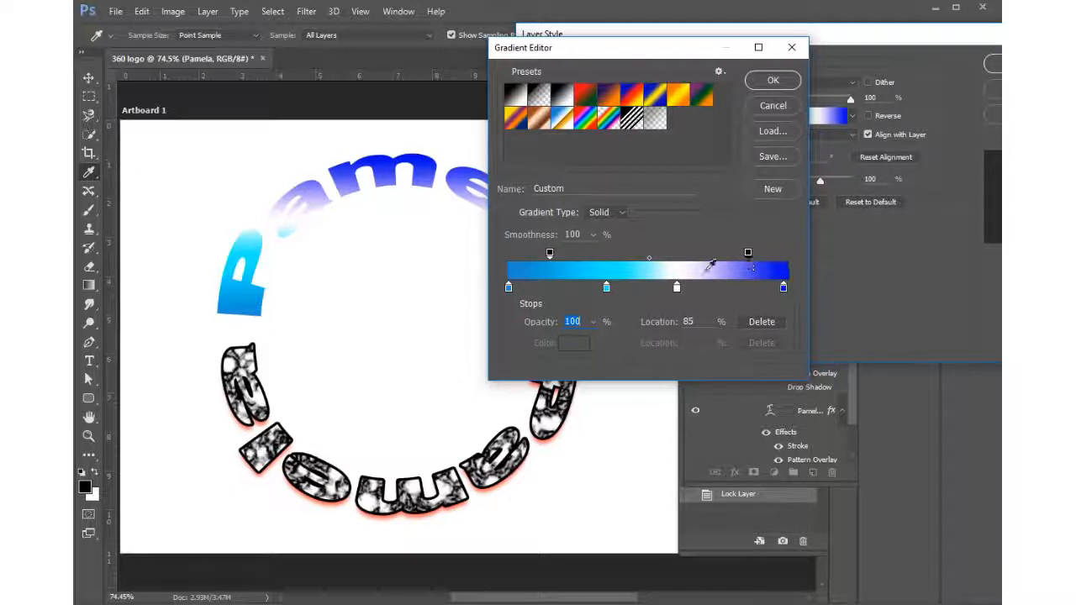
pyautogui.moveTo(654, 256)
pyautogui.mouseDown()
pyautogui.moveTo(676, 263)
pyautogui.moveTo(662, 263)
pyautogui.mouseUp()
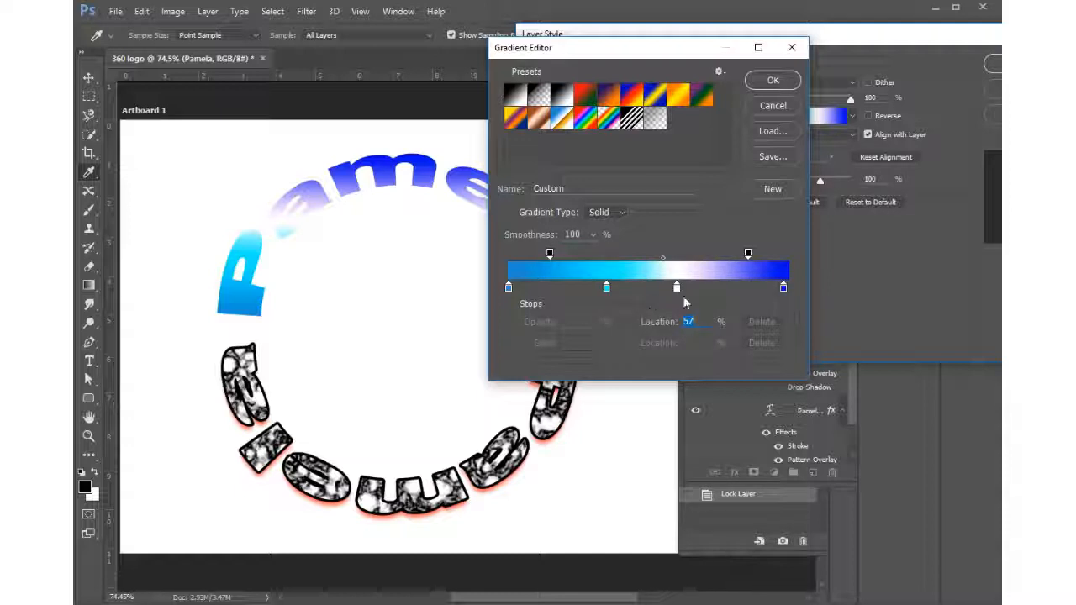
# Remove the remaining white colour stop, move the cyan stop to 52%, and accept the custom gradient
pyautogui.moveTo(677, 288); pyautogui.dragTo(670, 336)
pyautogui.moveTo(607, 290); pyautogui.dragTo(655, 288)
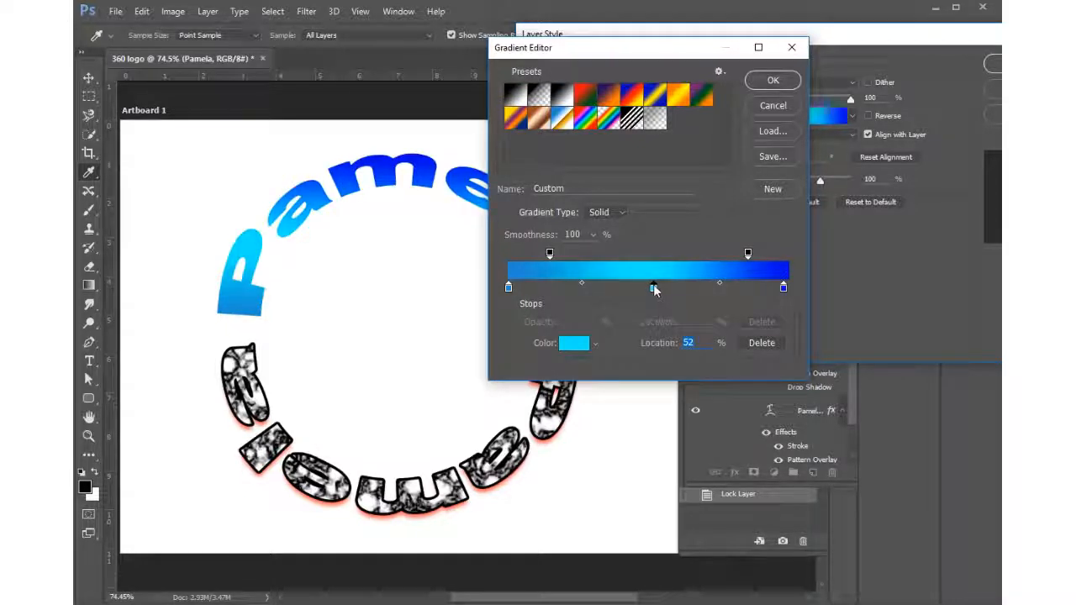
pyautogui.click(773, 81)
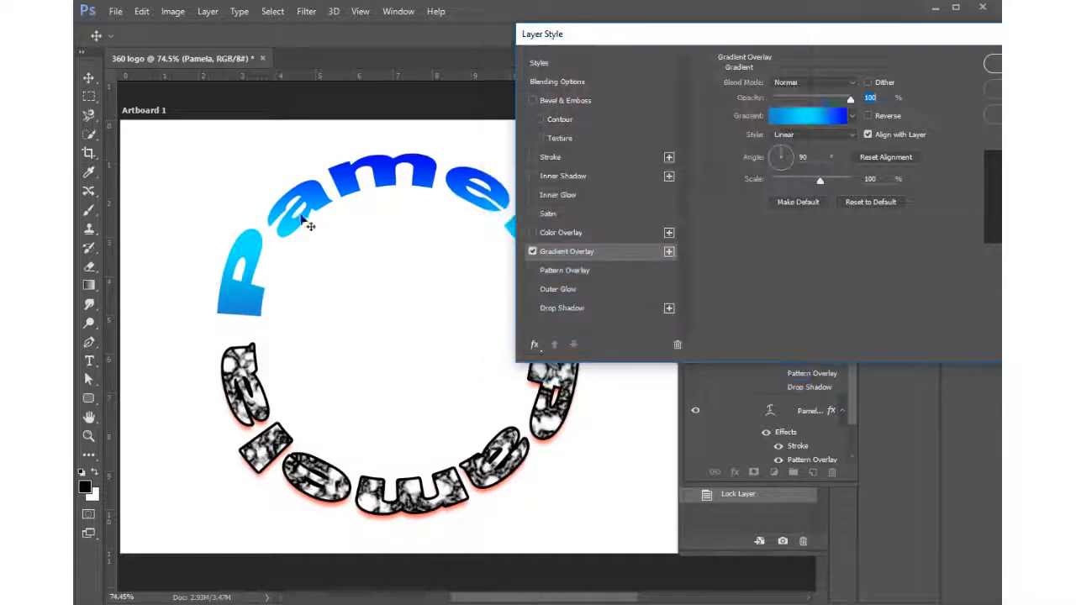
# Turn on the Stroke effect for the upper arch text and open its colour for editing, keeping the lettering in view
pyautogui.moveTo(815, 47); pyautogui.dragTo(741, 73)
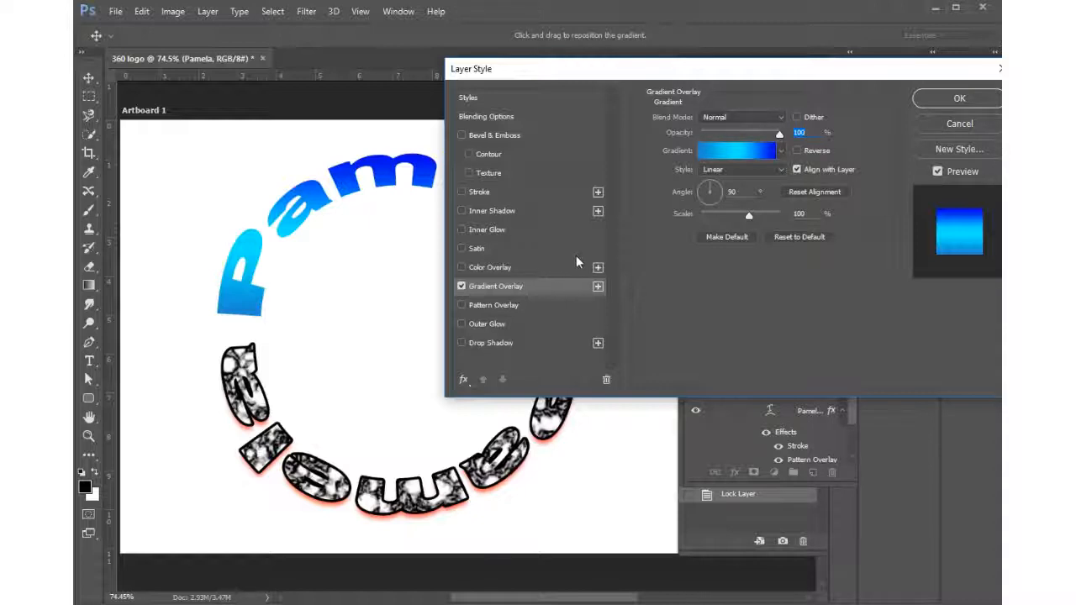
pyautogui.click(510, 193)
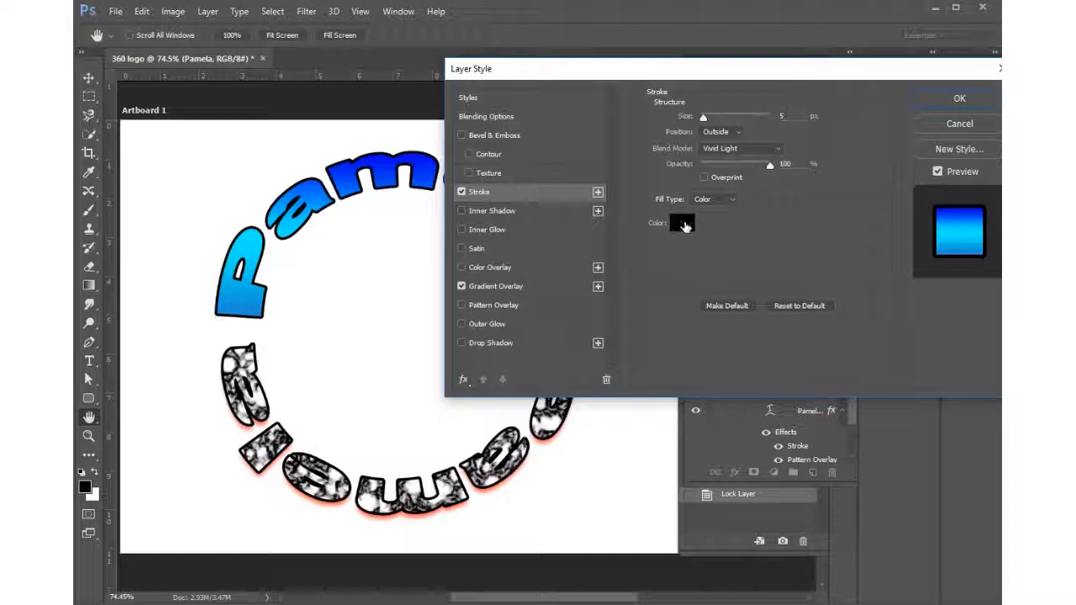
pyautogui.click(682, 224)
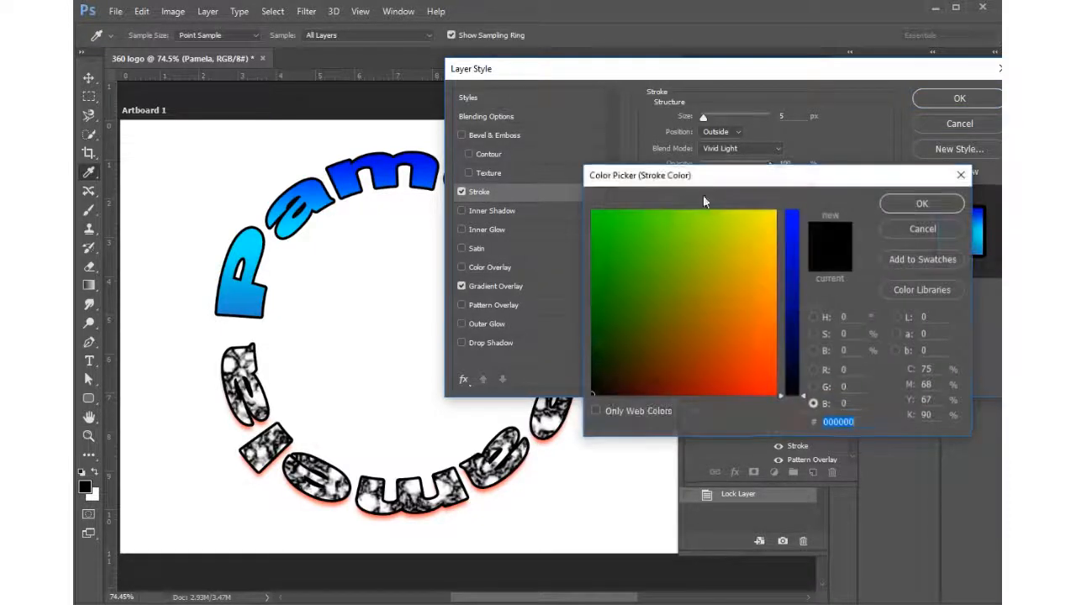
pyautogui.moveTo(709, 175); pyautogui.dragTo(698, 83)
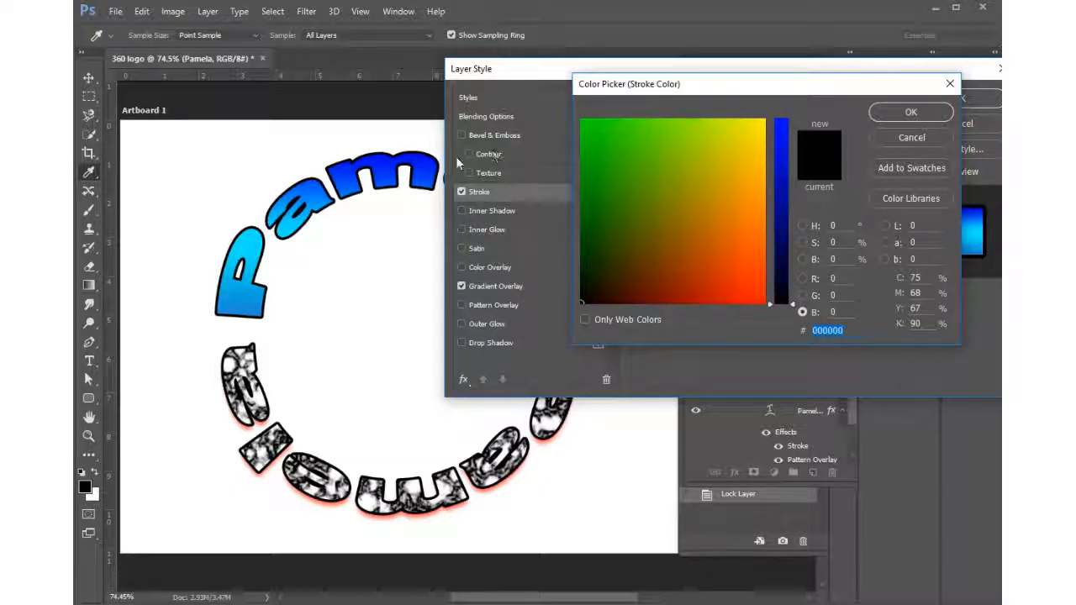
# Try sampling a stroke colour from several spots on the blue gradient lettering
pyautogui.click(416, 153)
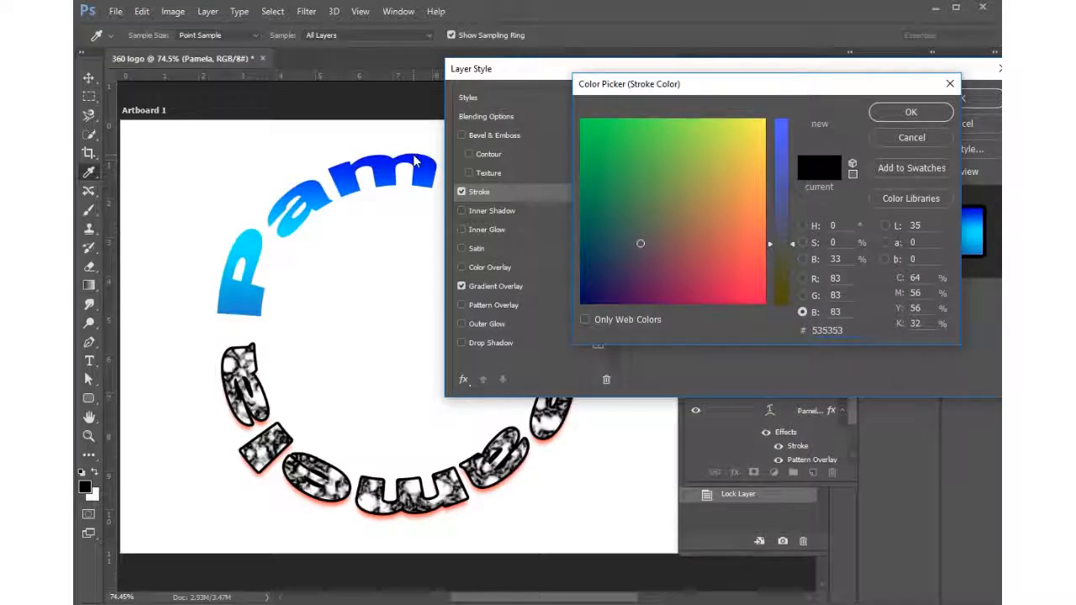
pyautogui.click(292, 221)
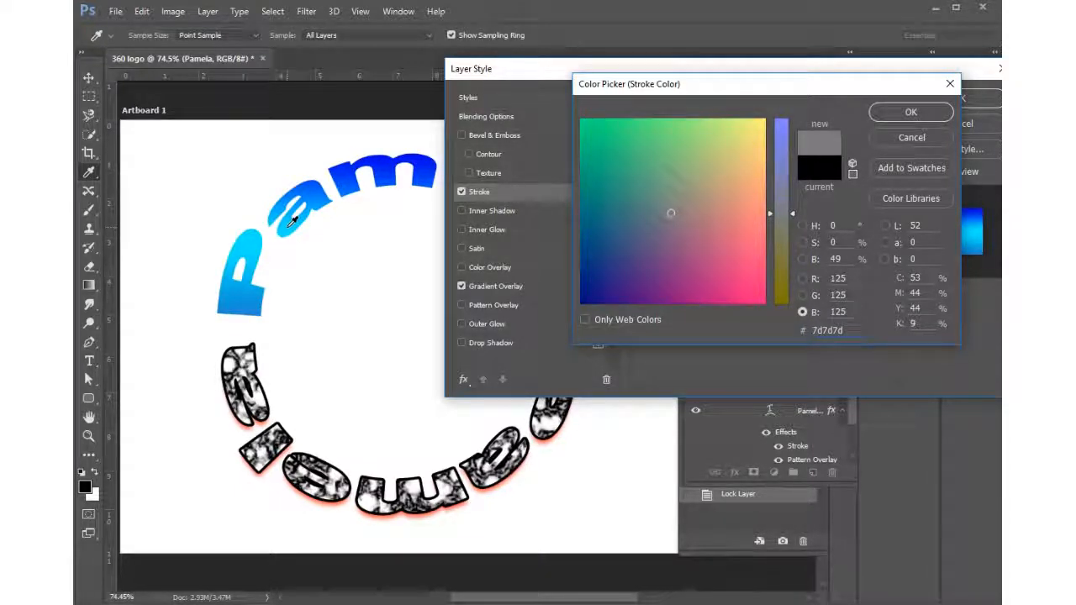
pyautogui.click(244, 305)
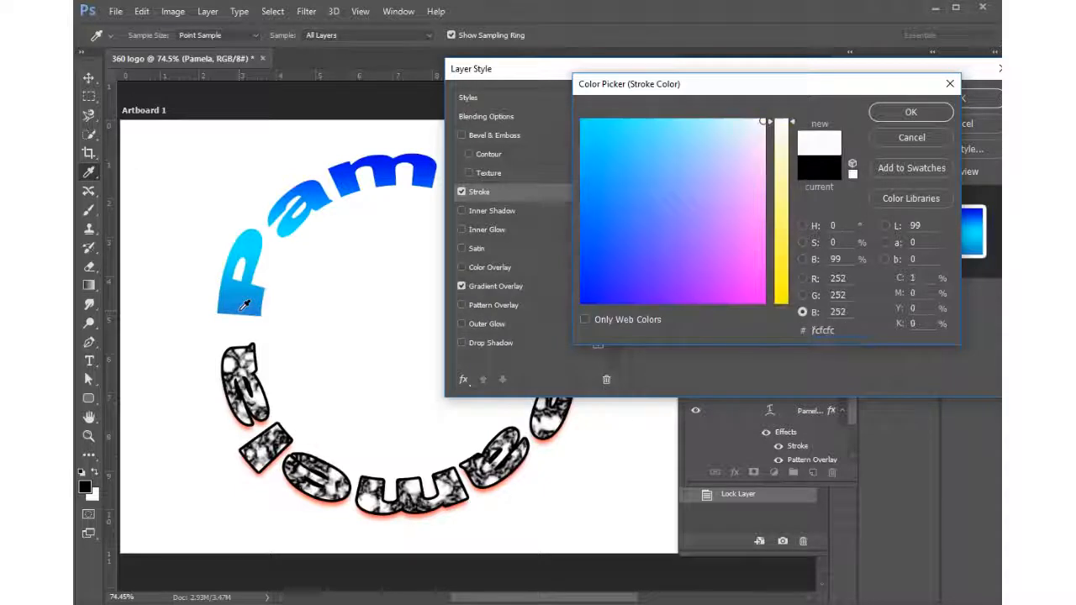
pyautogui.click(429, 153)
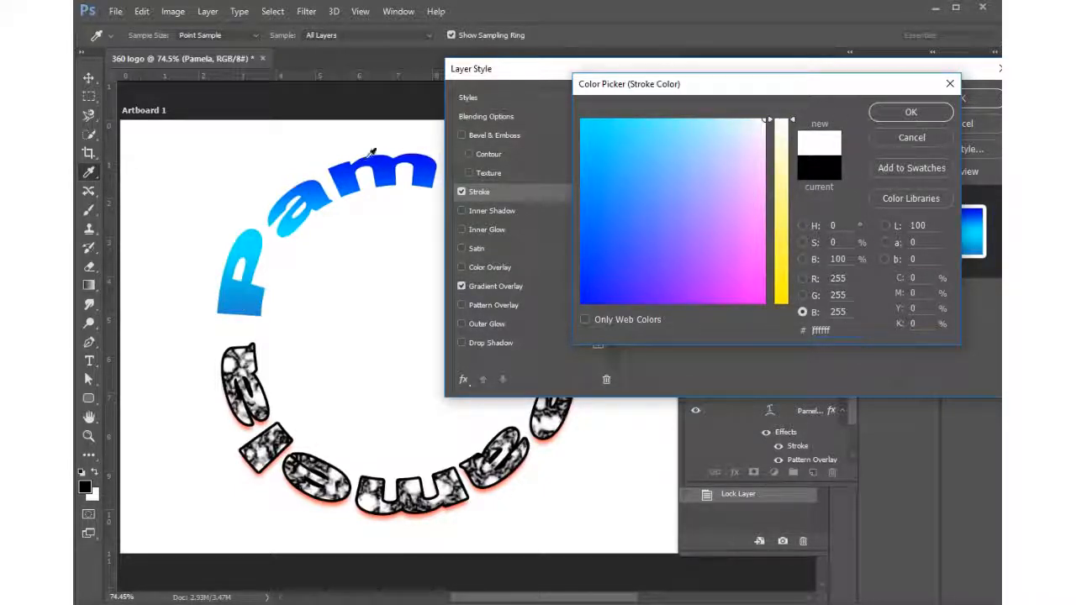
pyautogui.click(425, 156)
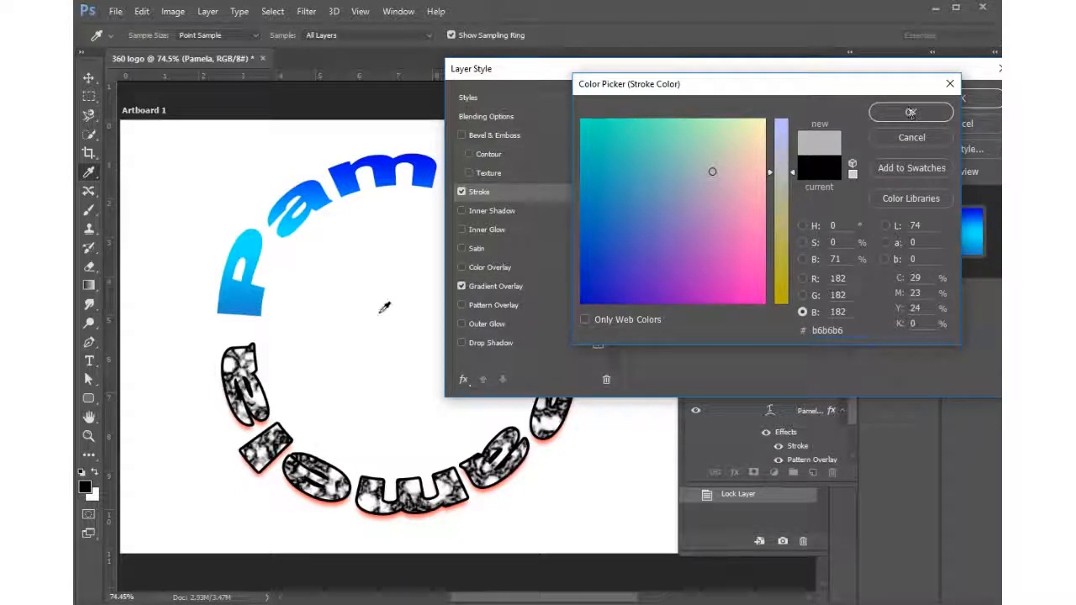
pyautogui.click(345, 173)
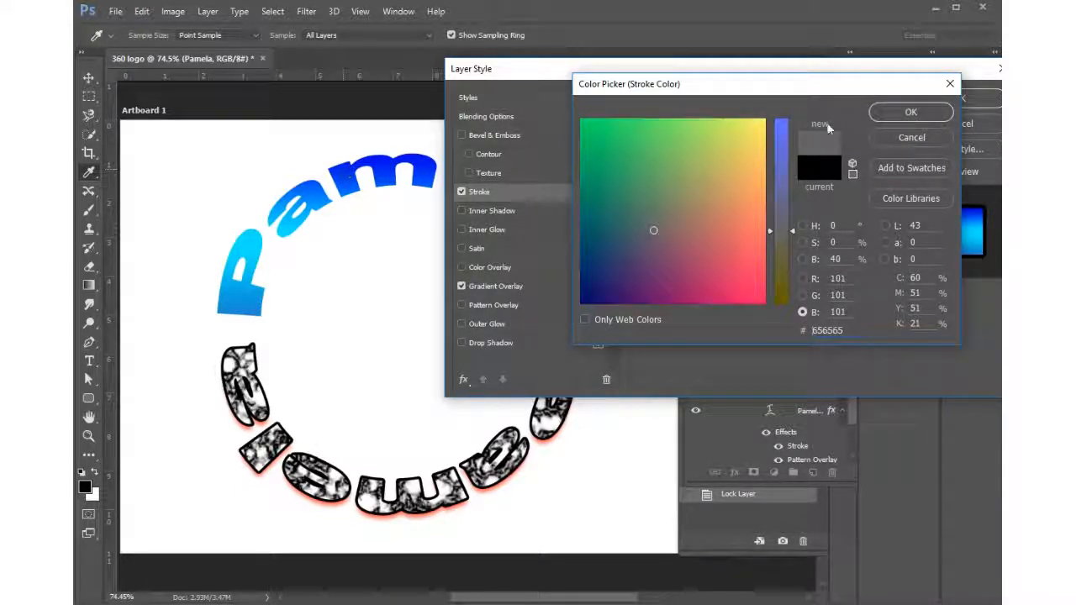
# Set the stroke colour to dark blue, 000065, and apply the layer style to the upper arch text
pyautogui.moveTo(623, 241); pyautogui.dragTo(580, 303)
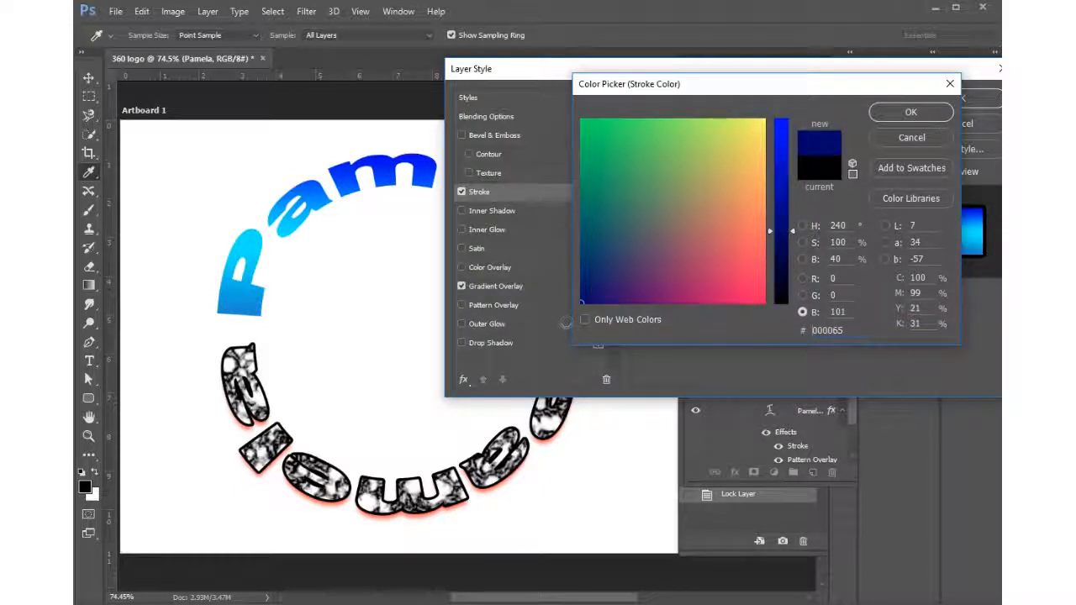
pyautogui.click(921, 112)
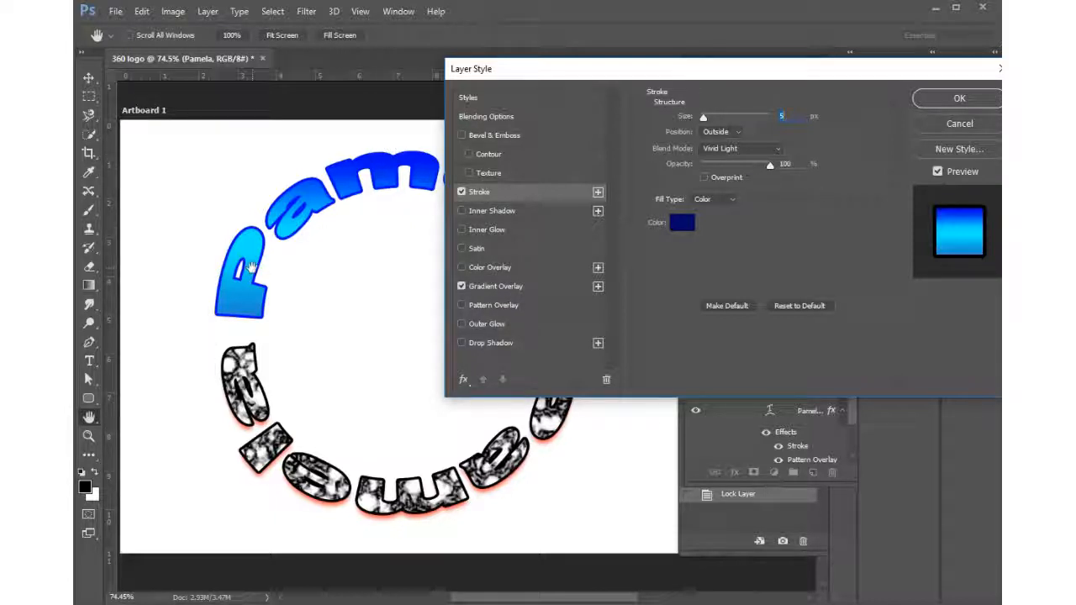
pyautogui.click(976, 98)
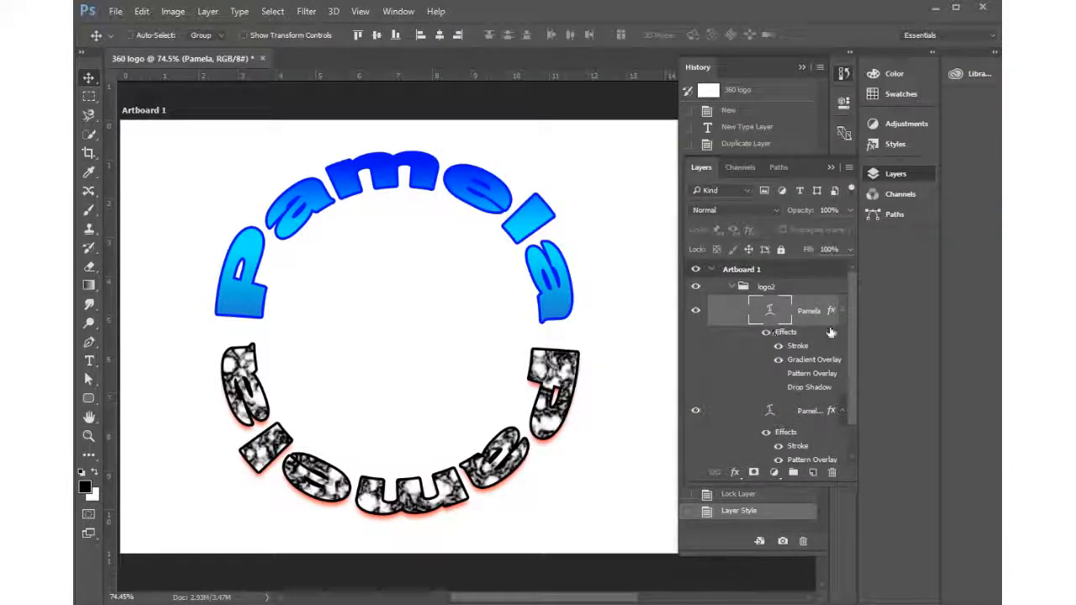
pyautogui.scroll(-2, 852, 322)
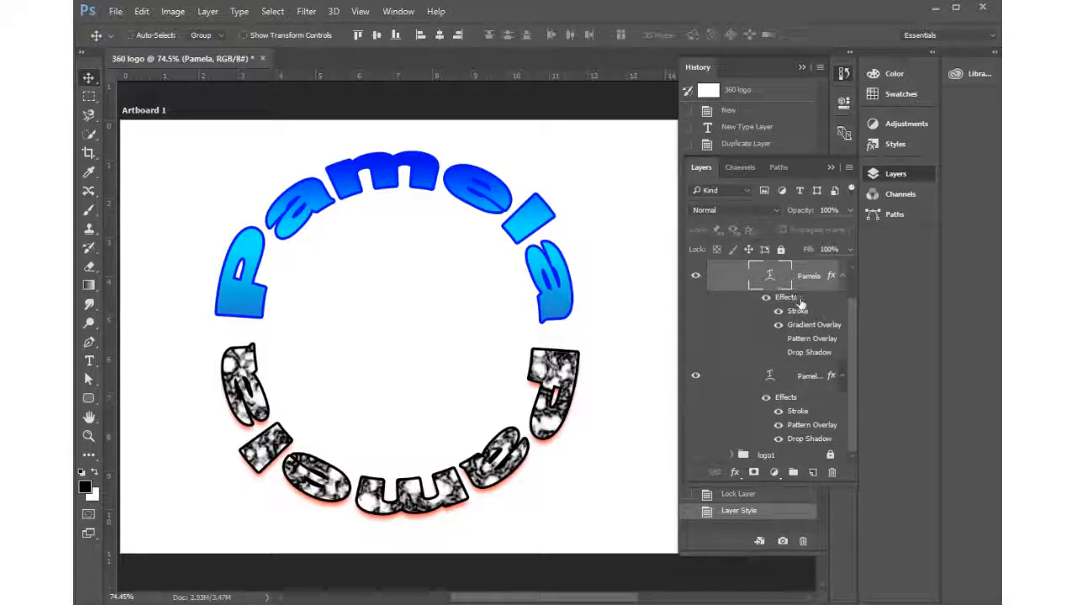
pyautogui.click(782, 400)
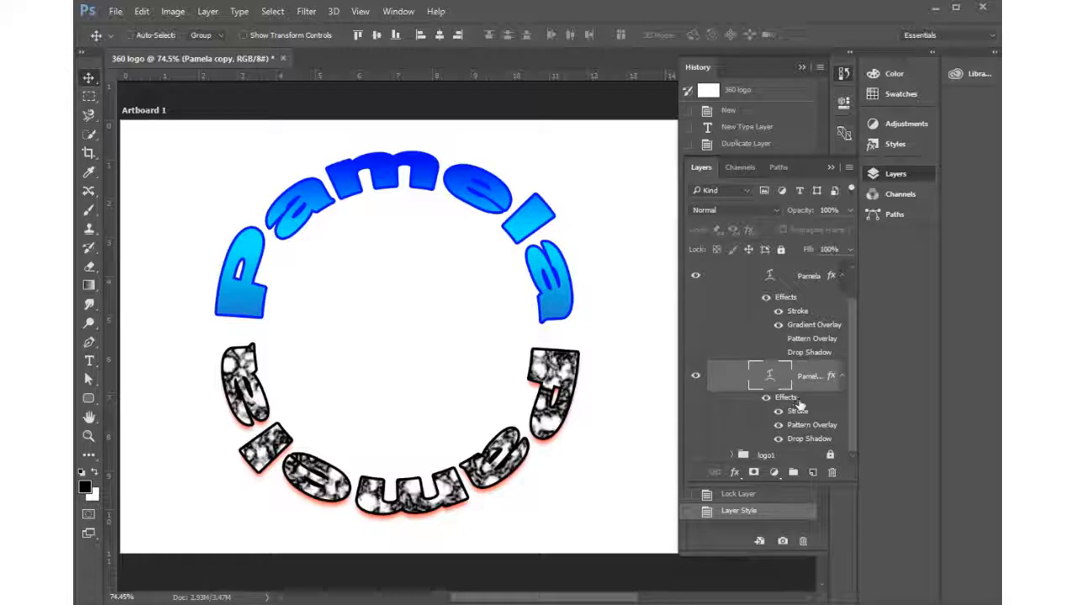
pyautogui.moveTo(795, 405); pyautogui.dragTo(808, 552)
pyautogui.moveTo(806, 409)
pyautogui.mouseDown()
pyautogui.moveTo(828, 402)
pyautogui.moveTo(806, 544)
pyautogui.mouseUp()
pyautogui.moveTo(794, 418)
pyautogui.mouseDown()
pyautogui.moveTo(818, 495)
pyautogui.moveTo(805, 545)
pyautogui.mouseUp()
pyautogui.moveTo(785, 400); pyautogui.dragTo(784, 541)
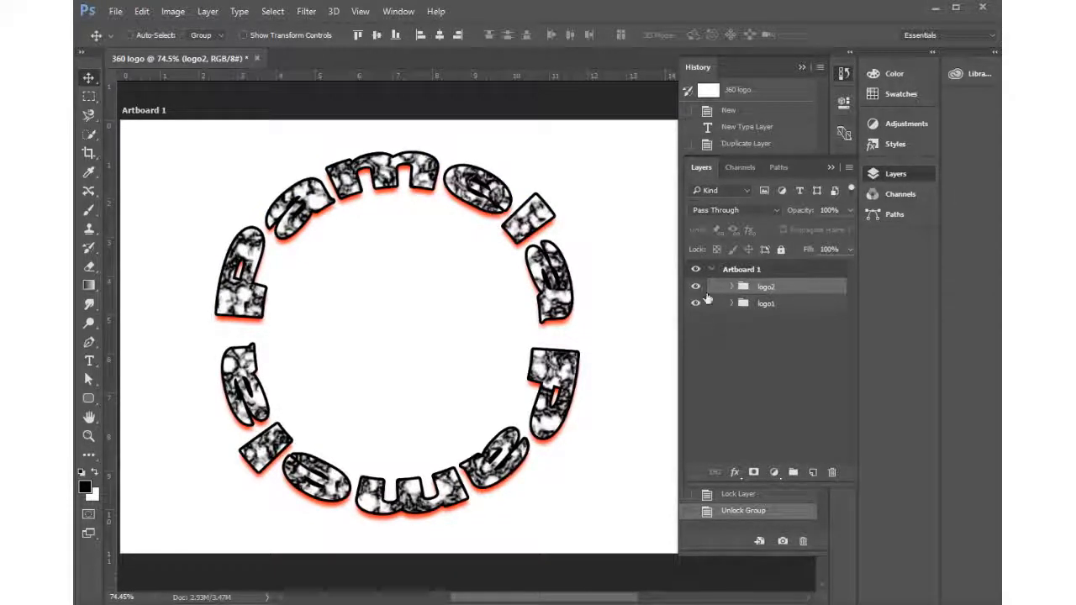
# Lock the logo1 group and hide it
pyautogui.click(809, 307)
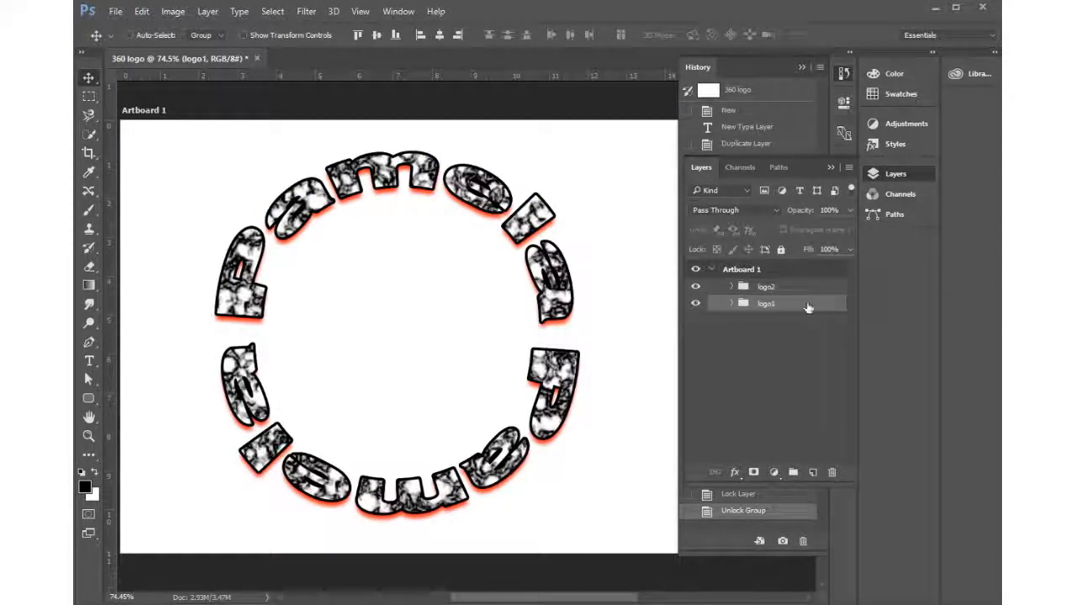
pyautogui.click(781, 249)
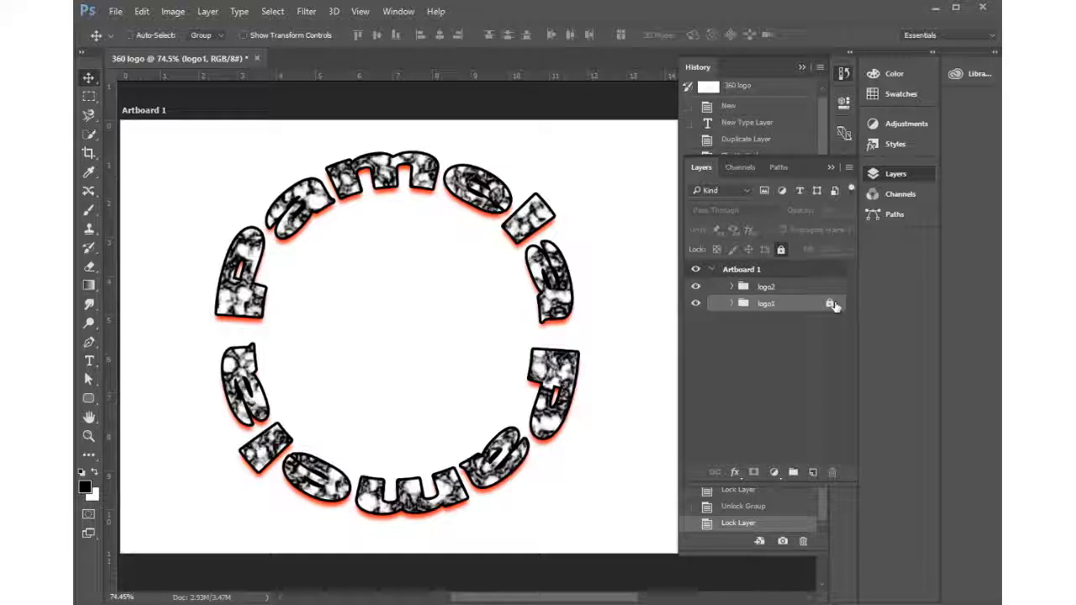
pyautogui.click(697, 304)
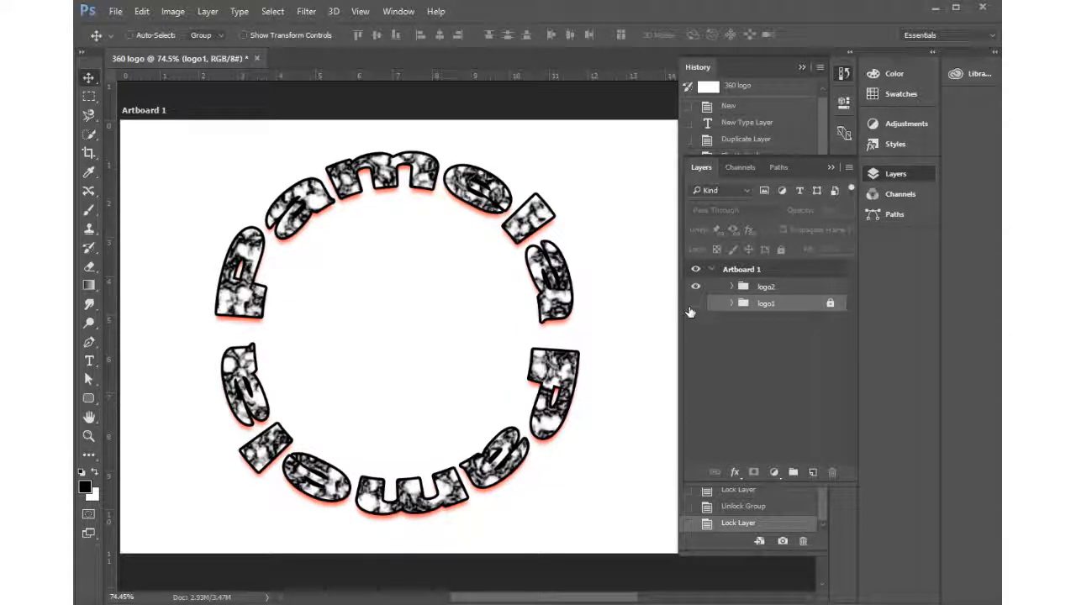
# Expand the logo2 group and open the layer style settings of its upper arch text, keeping the lettering in view
pyautogui.click(728, 287)
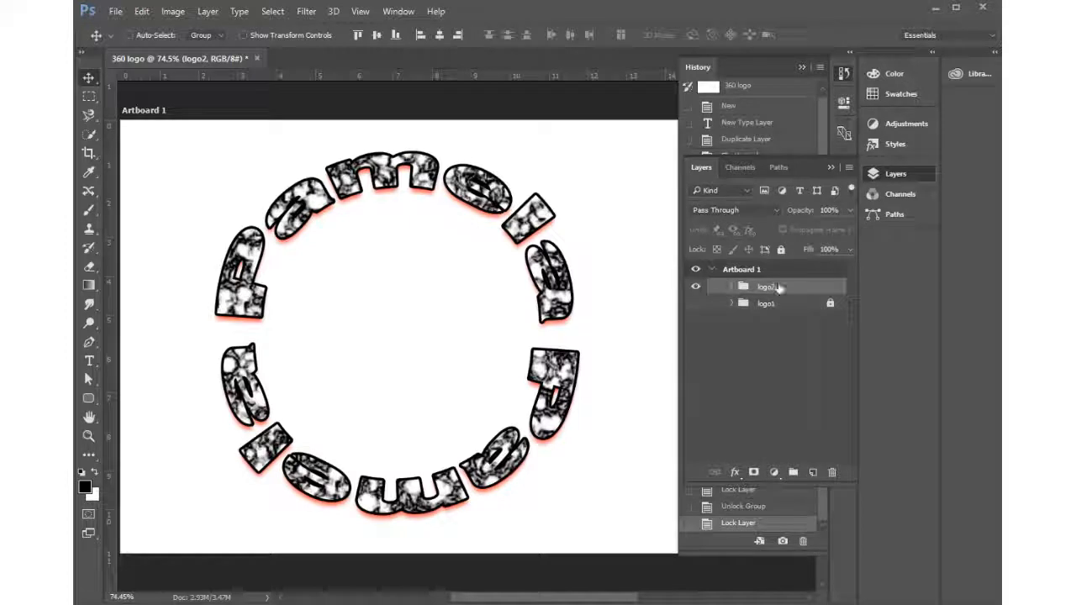
pyautogui.click(732, 287)
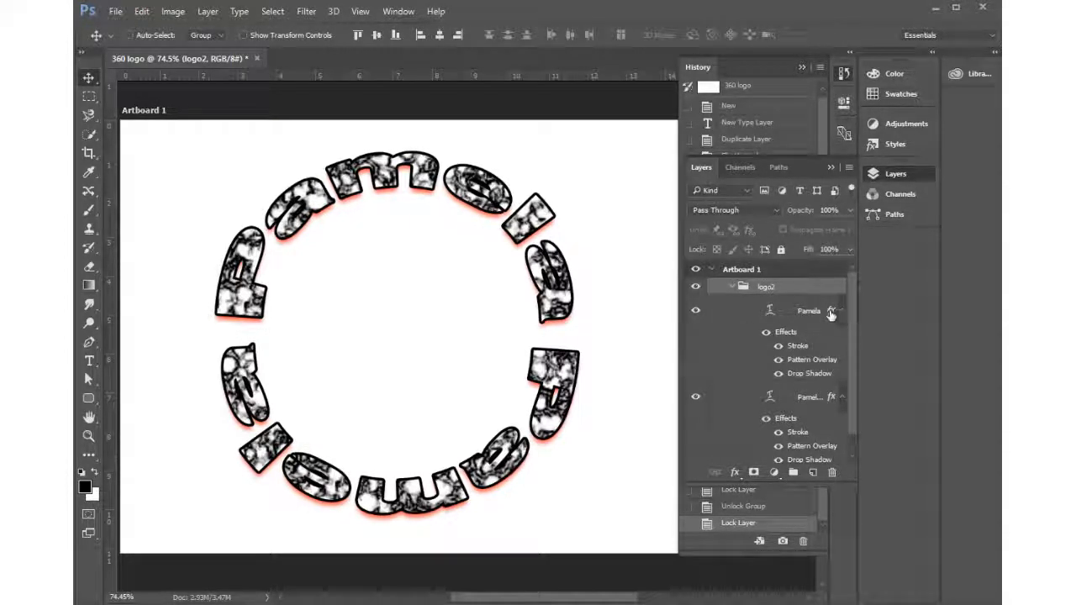
pyautogui.click(831, 313)
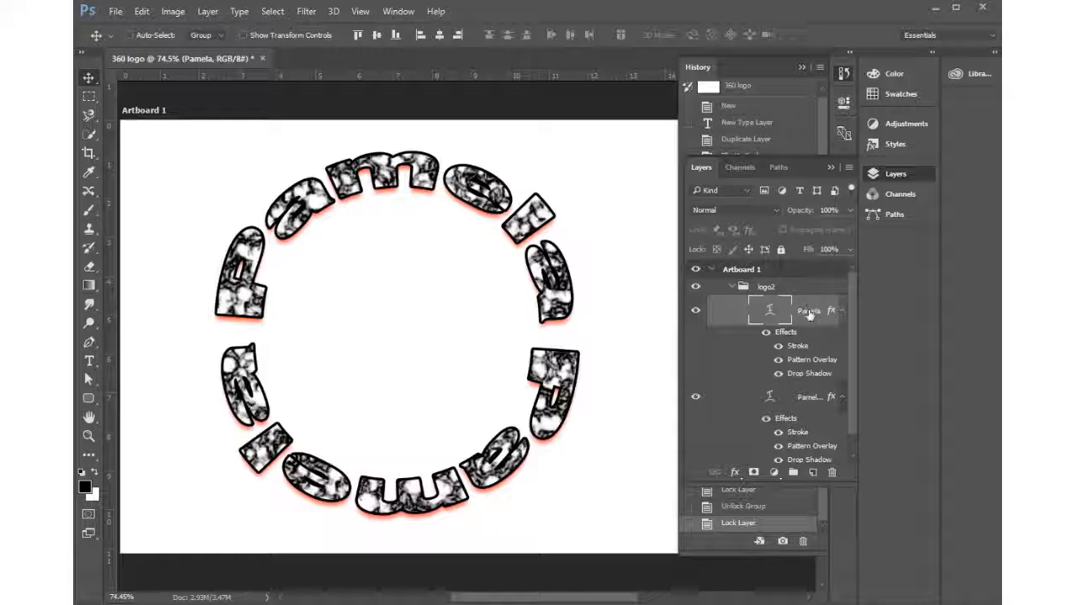
pyautogui.doubleClick(809, 313)
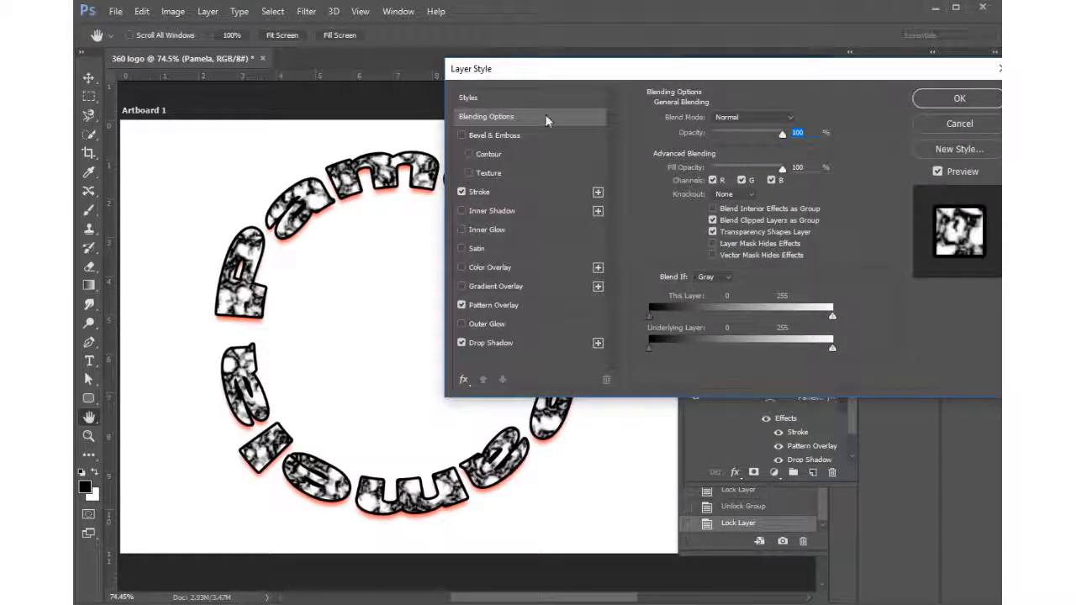
pyautogui.moveTo(569, 57); pyautogui.dragTo(370, 64)
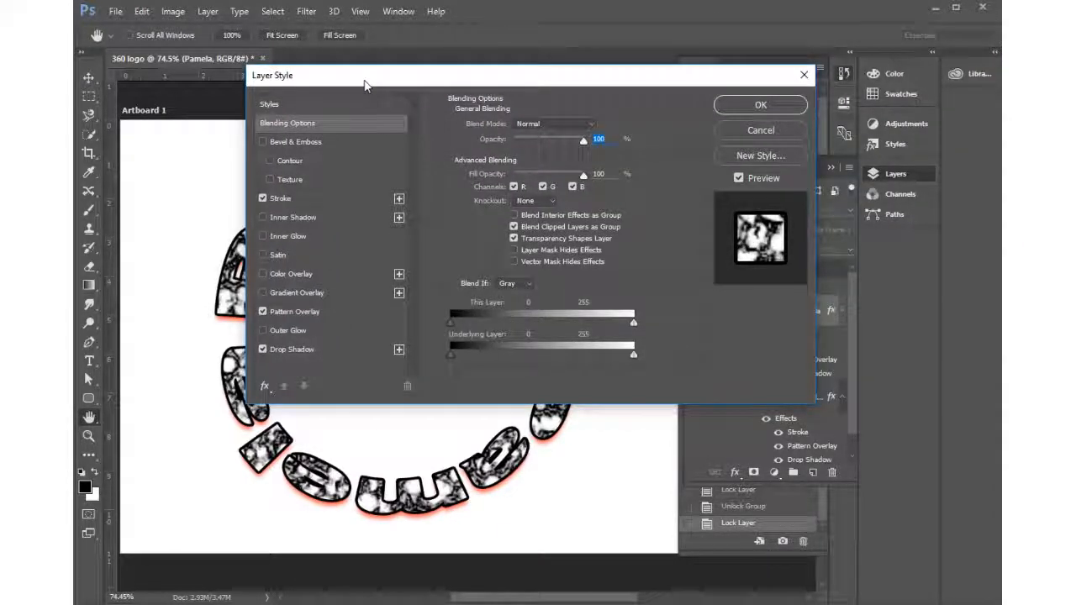
pyautogui.moveTo(447, 71); pyautogui.dragTo(349, 51)
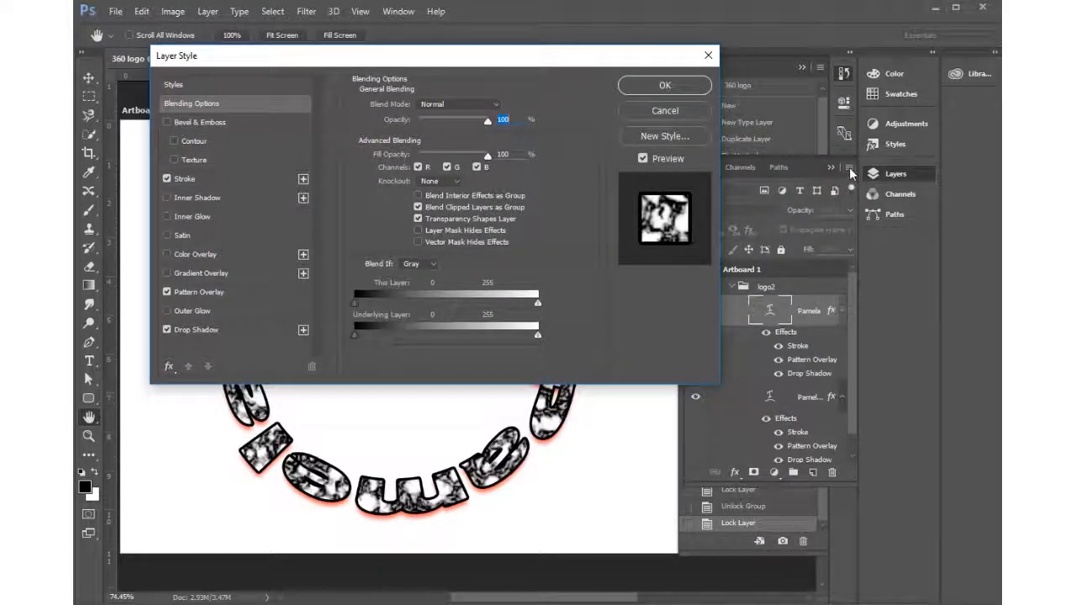
pyautogui.moveTo(470, 56); pyautogui.dragTo(731, 149)
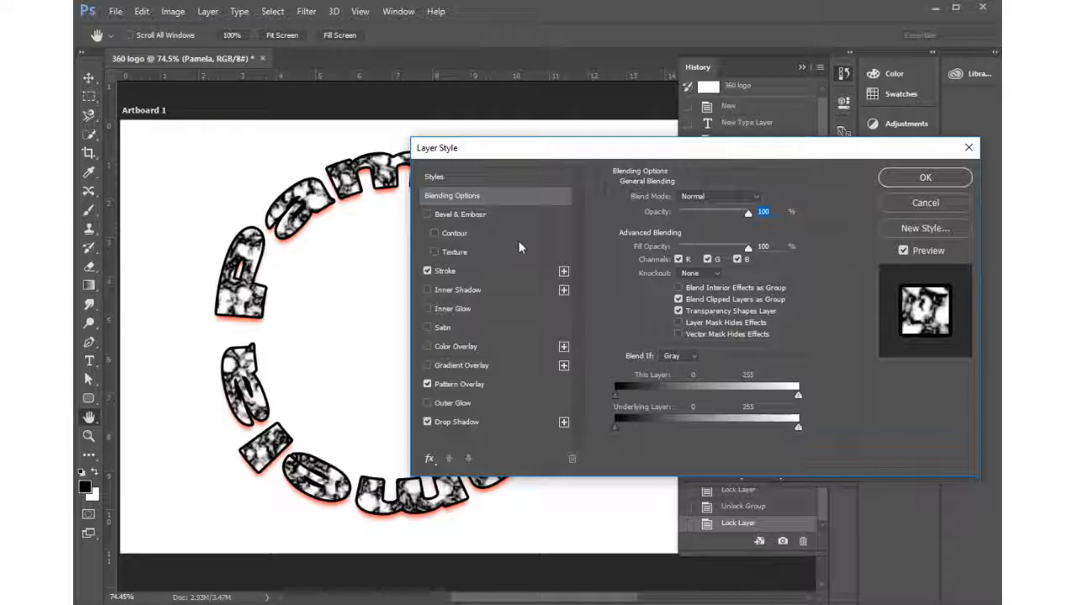
pyautogui.moveTo(515, 148); pyautogui.dragTo(555, 55)
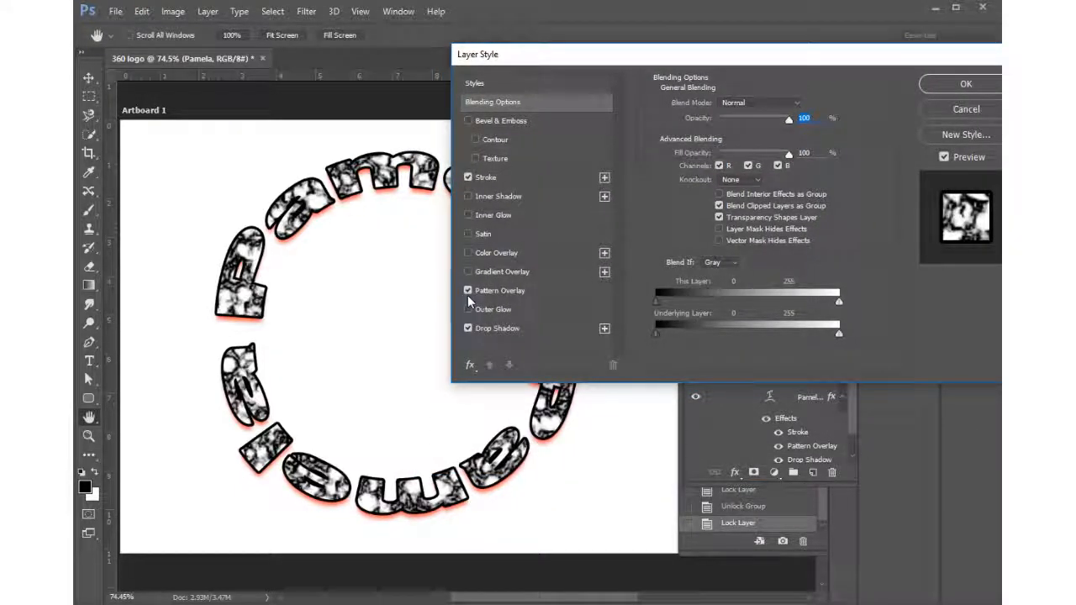
# Turn off the Pattern Overlay and Stroke effects on the upper arch text
pyautogui.click(469, 291)
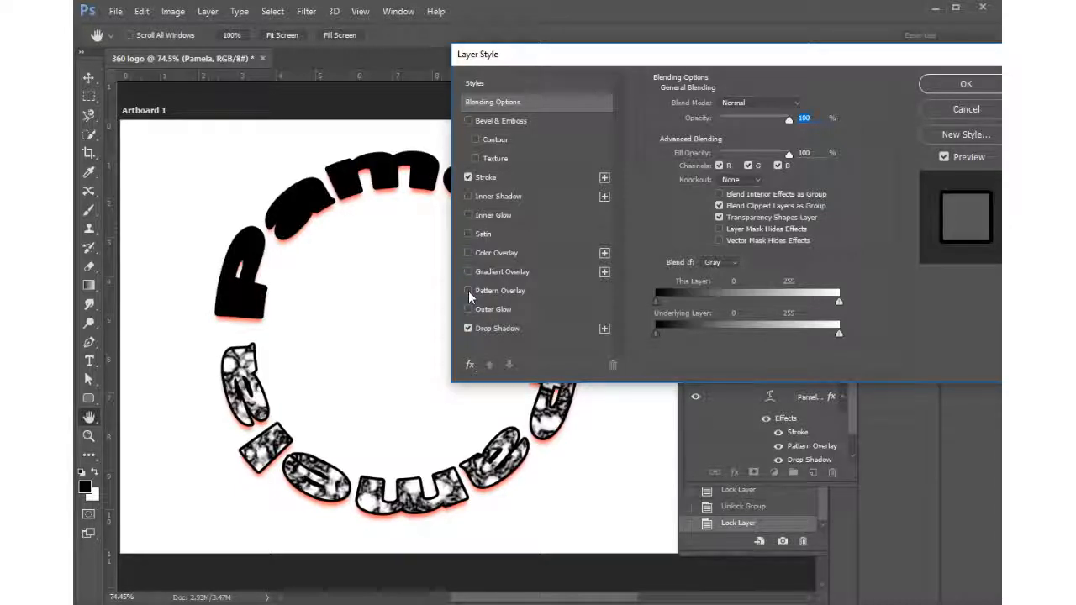
pyautogui.click(469, 177)
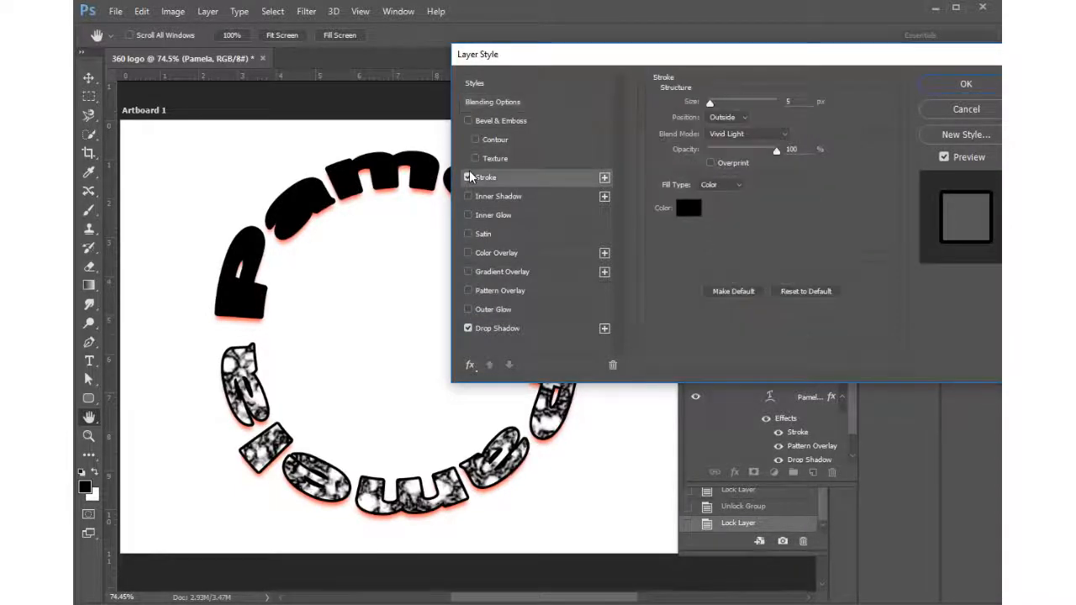
pyautogui.click(469, 178)
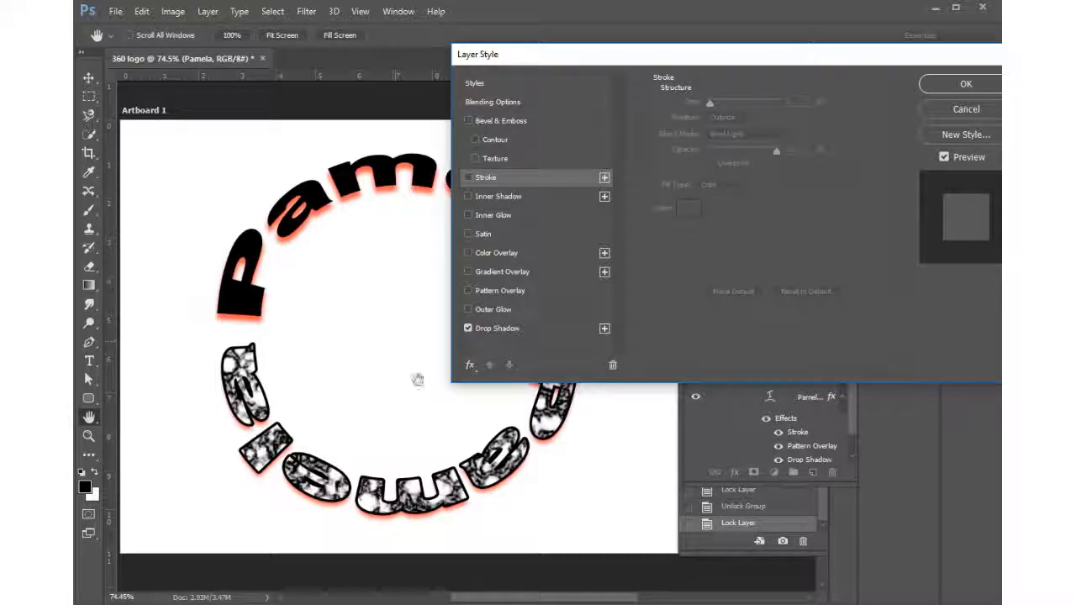
# Set the upper arch text's drop shadow colour to dark green, 009900
pyautogui.click(548, 325)
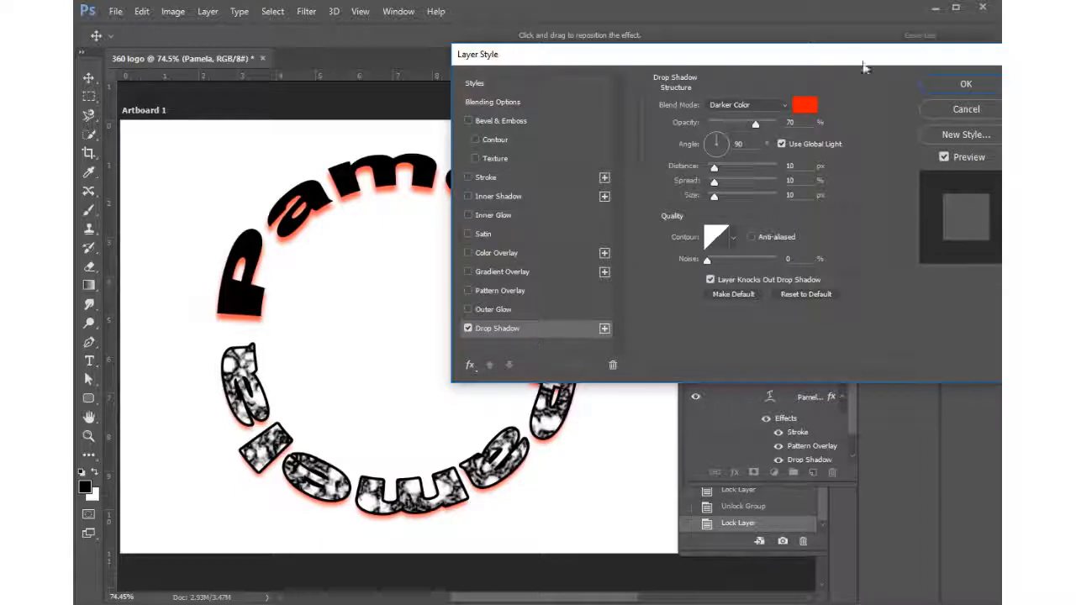
pyautogui.click(806, 105)
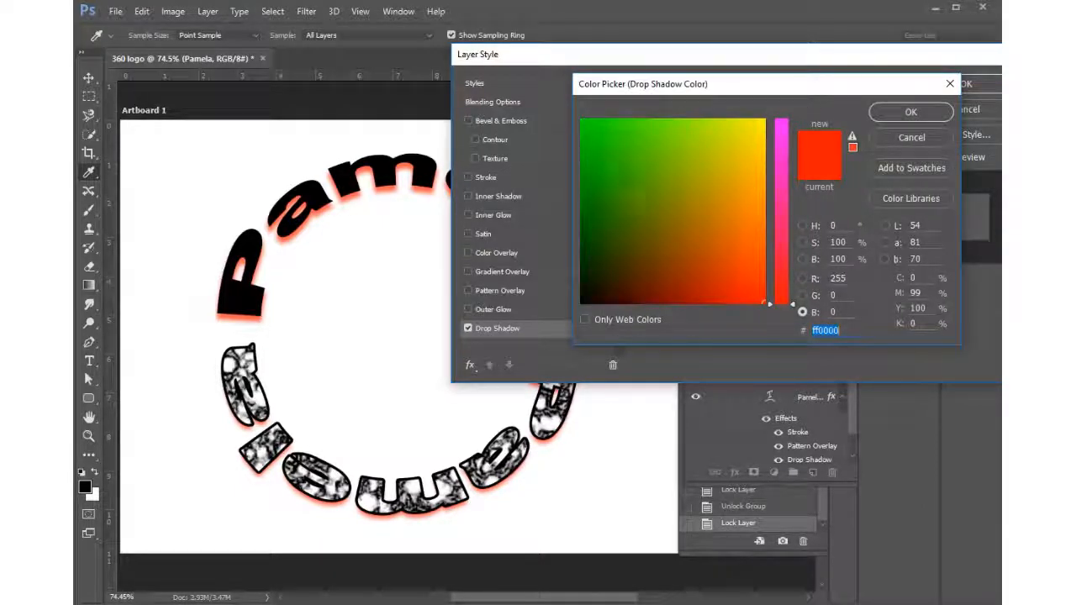
pyautogui.write('00ff00')
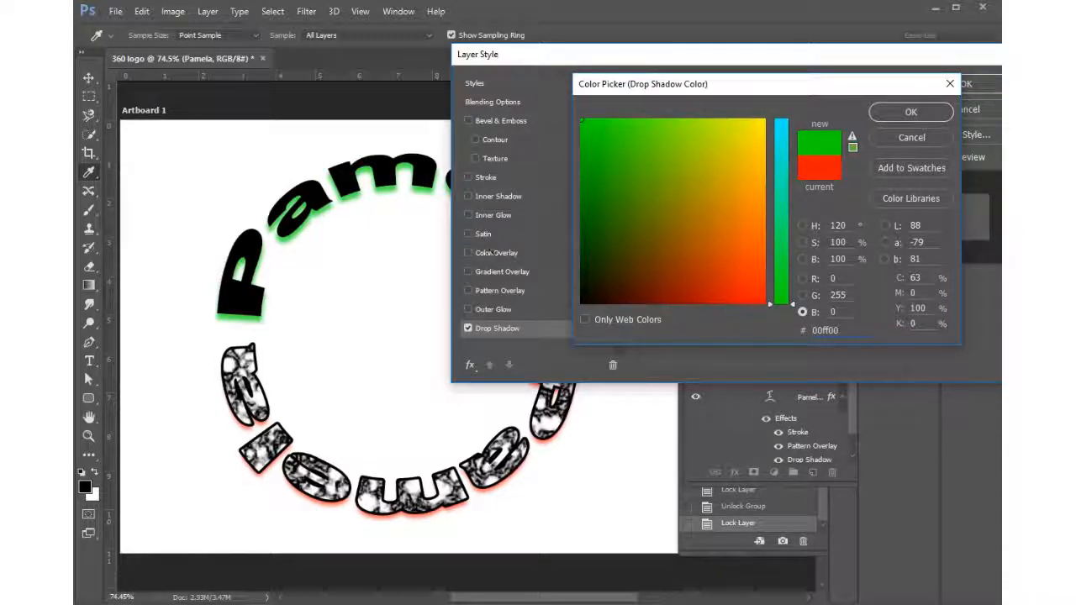
pyautogui.moveTo(757, 148); pyautogui.dragTo(580, 193)
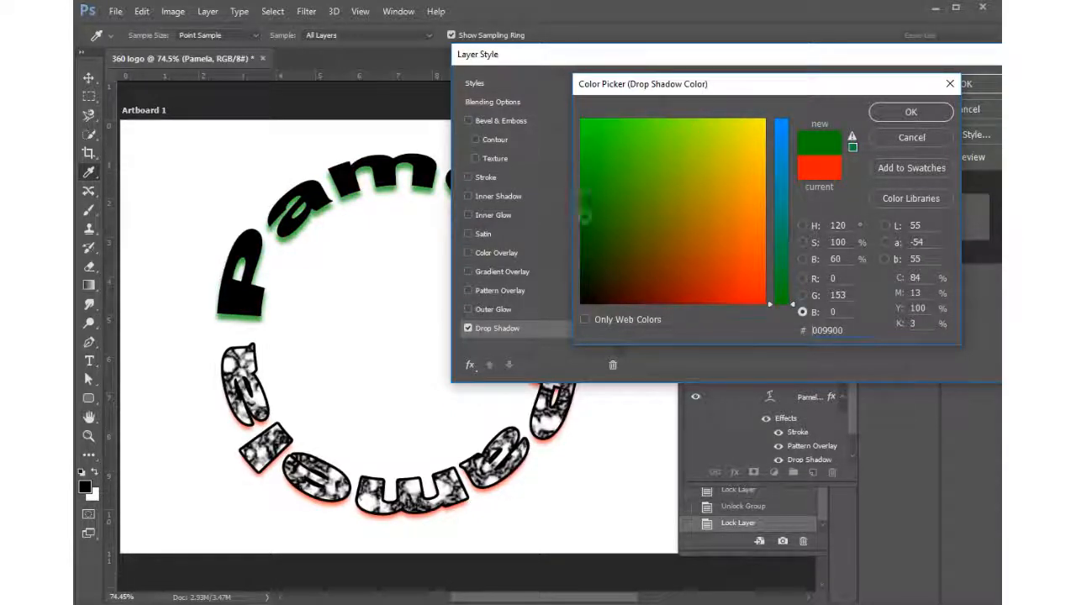
pyautogui.click(910, 113)
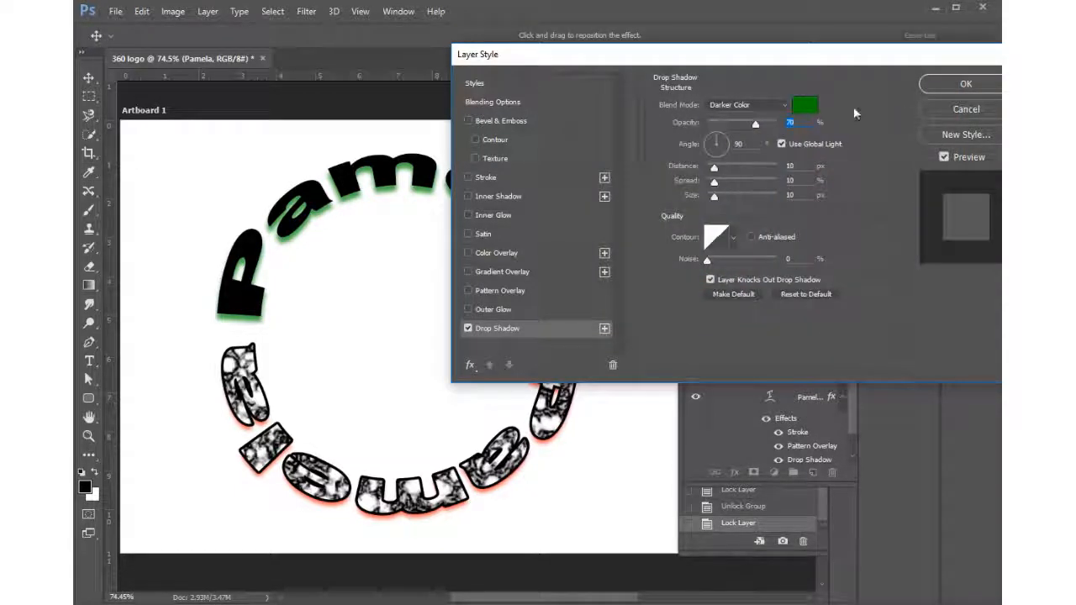
# Set the drop shadow's opacity to 100%, distance to 5 px, spread to 5% and size to 5 px
pyautogui.click(756, 125)
pyautogui.moveTo(756, 123); pyautogui.dragTo(788, 130)
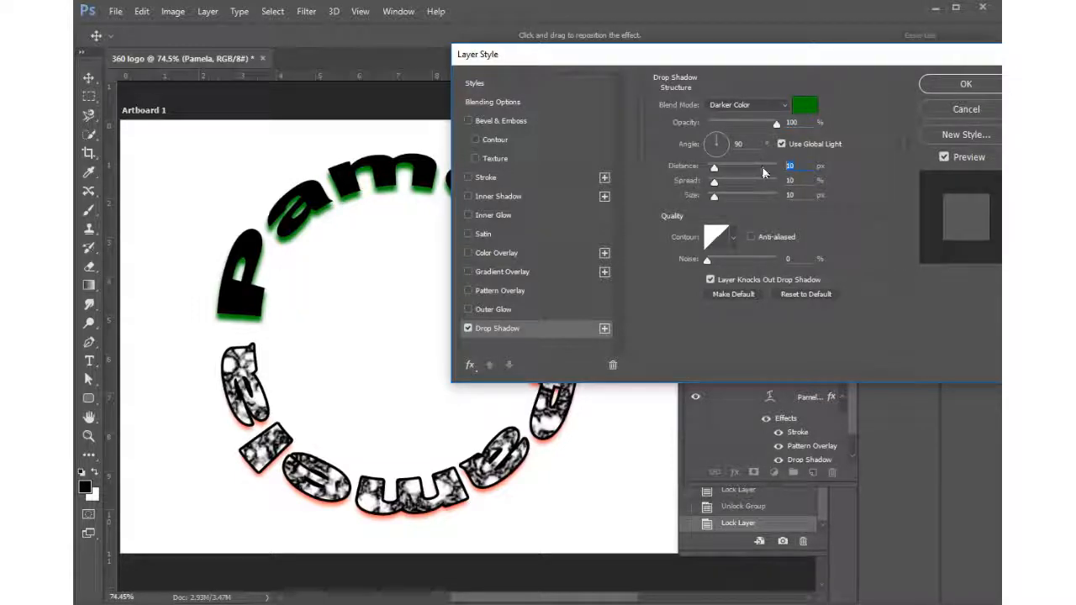
pyautogui.write('5')
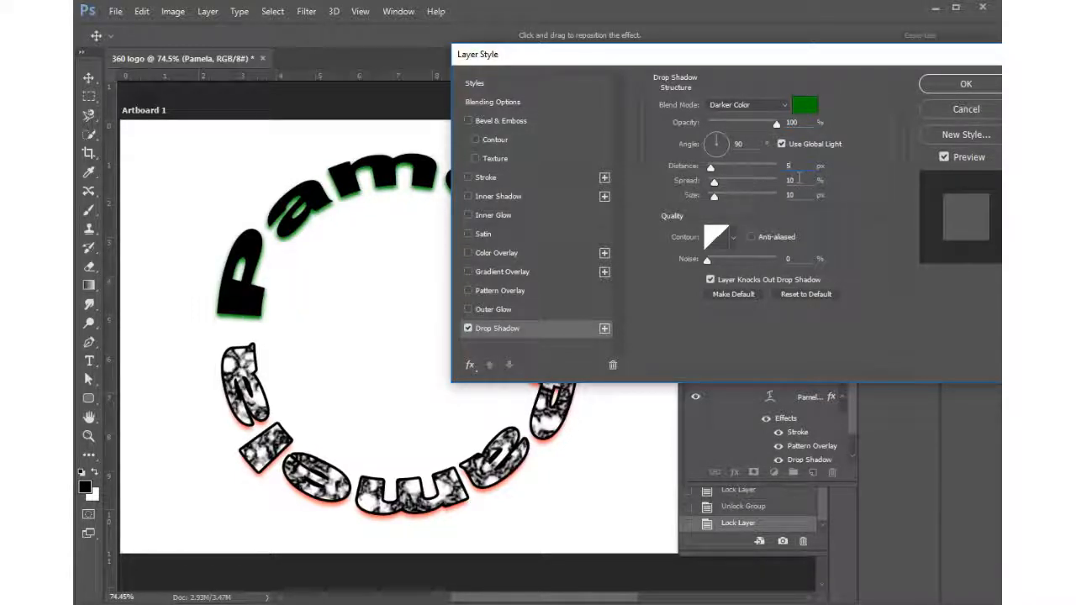
pyautogui.doubleClick(783, 179)
pyautogui.doubleClick(805, 195)
pyautogui.write('5')
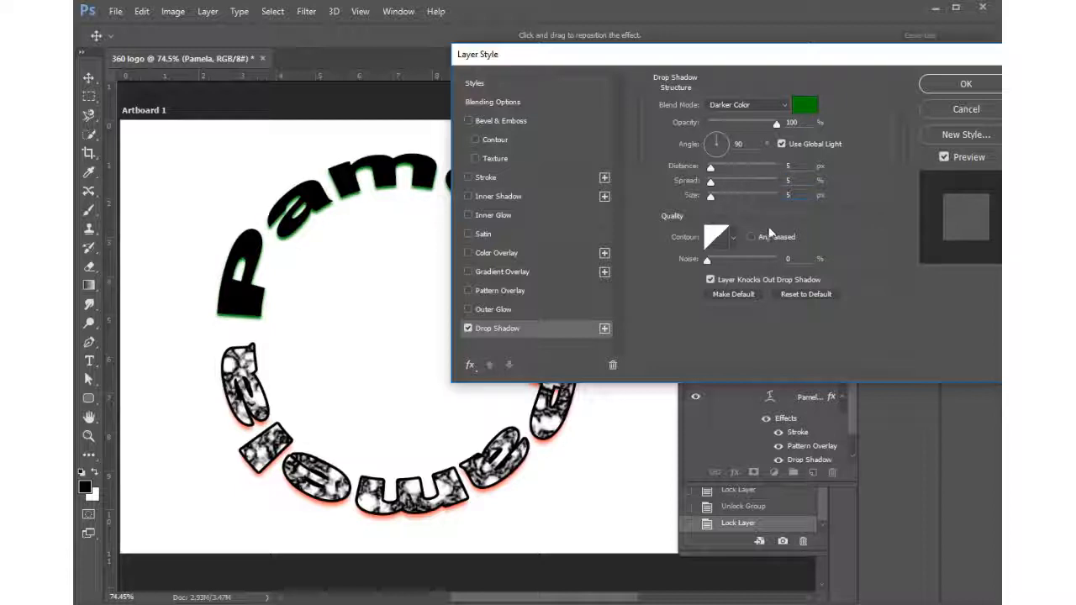
# Turn on Gradient Overlay for the upper arch text, try the Color Dodge and Multiply blend modes, and return to Normal
pyautogui.click(510, 271)
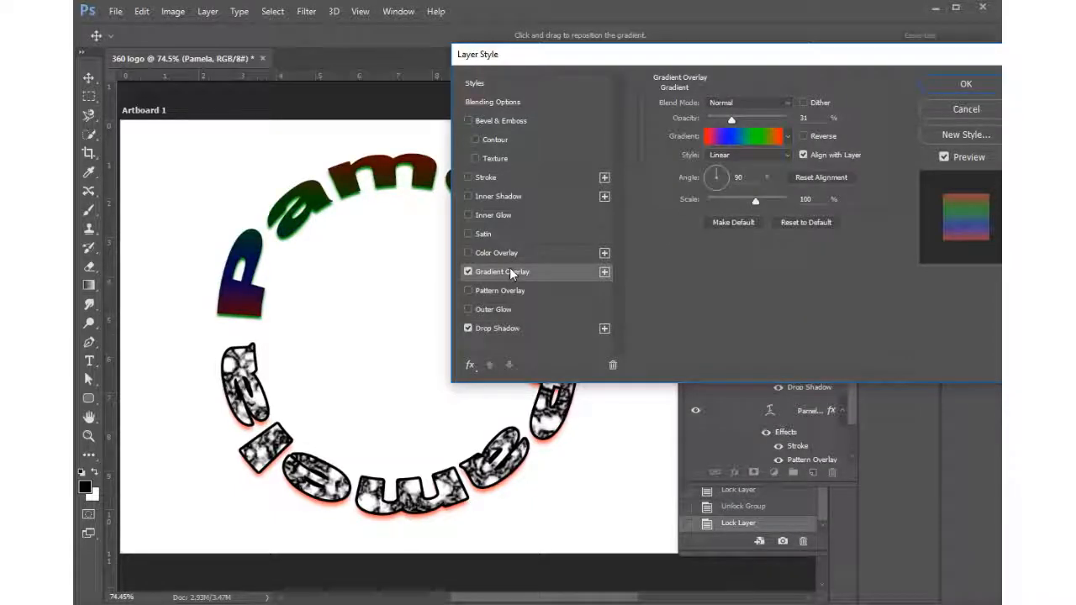
pyautogui.click(785, 102)
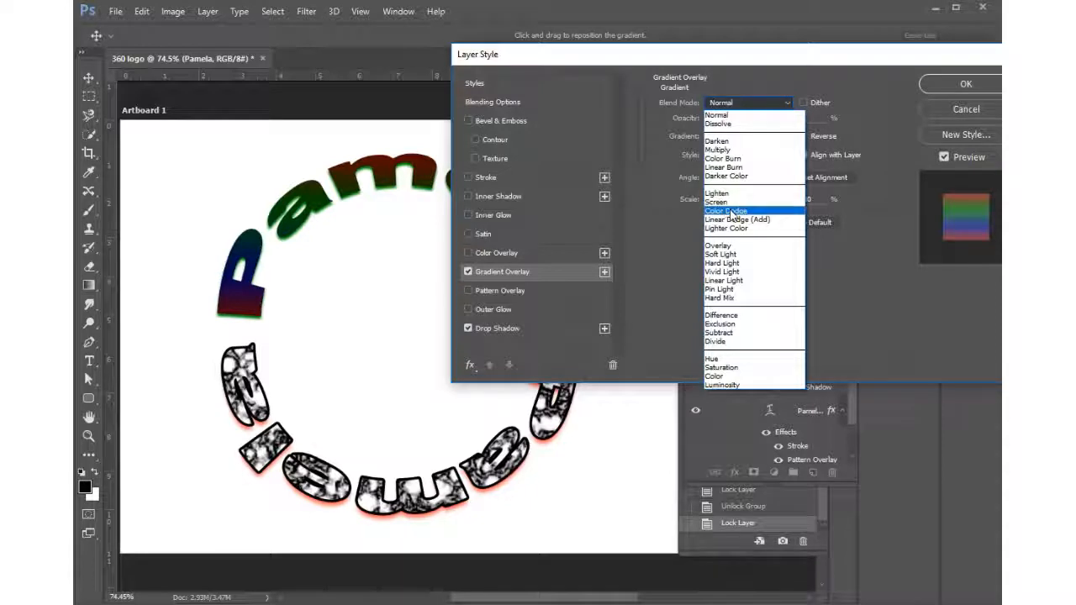
pyautogui.click(731, 211)
pyautogui.click(752, 105)
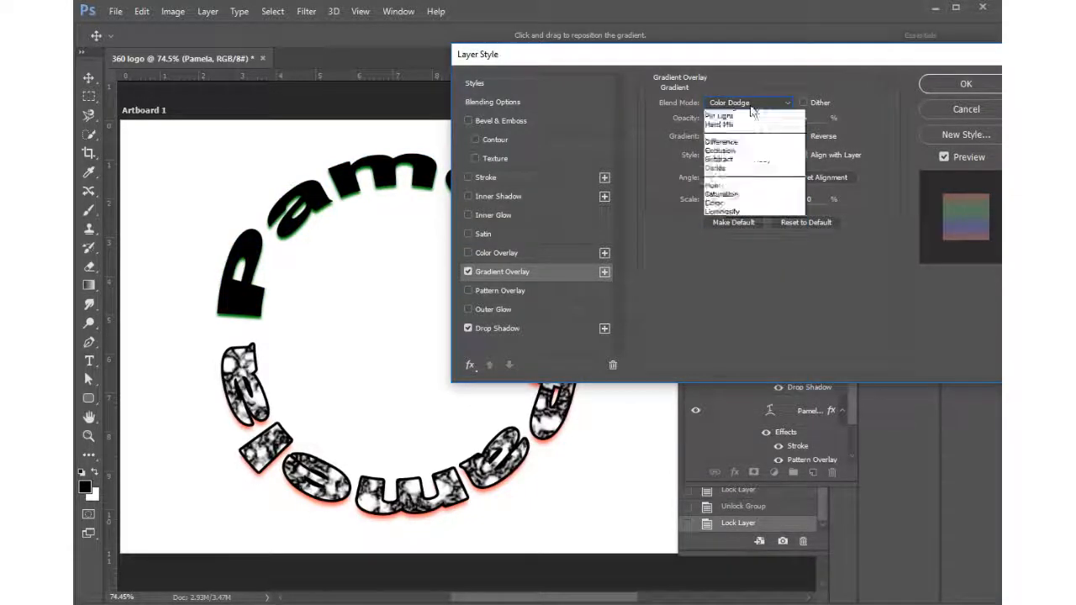
pyautogui.click(720, 146)
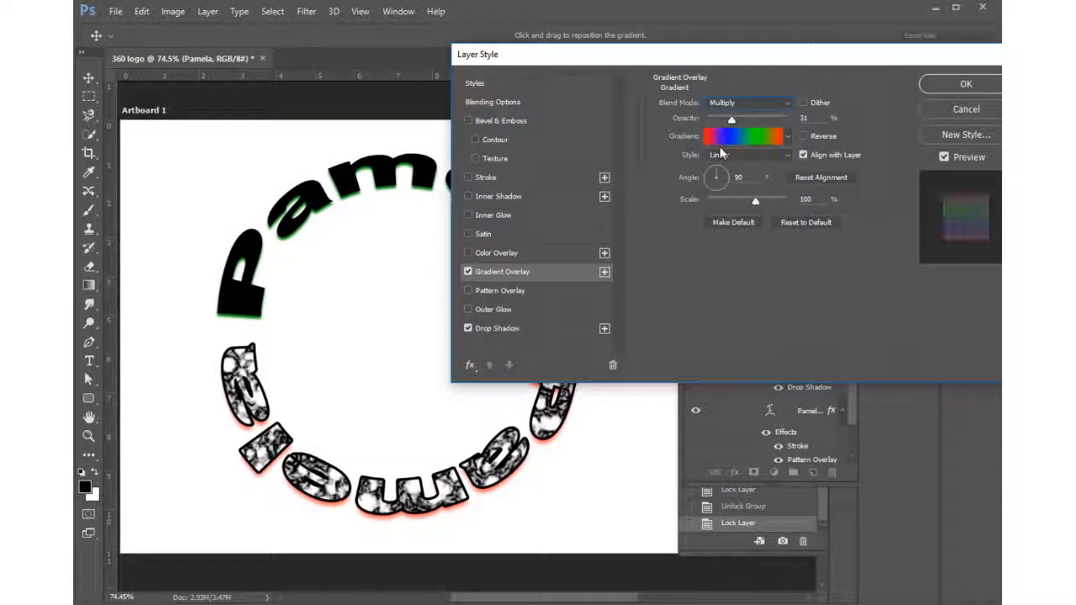
pyautogui.click(737, 104)
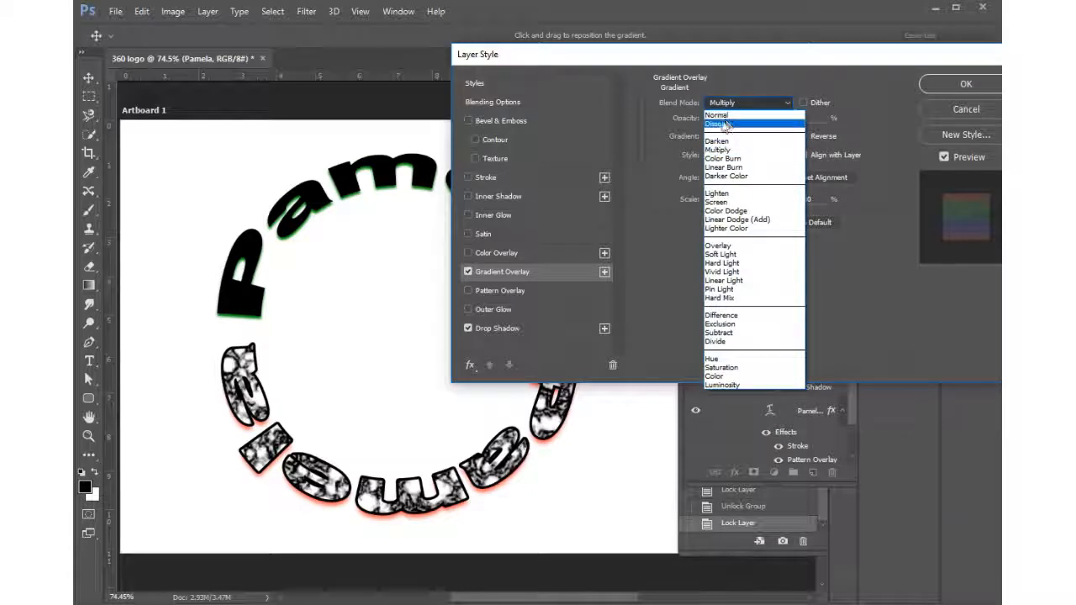
pyautogui.click(719, 115)
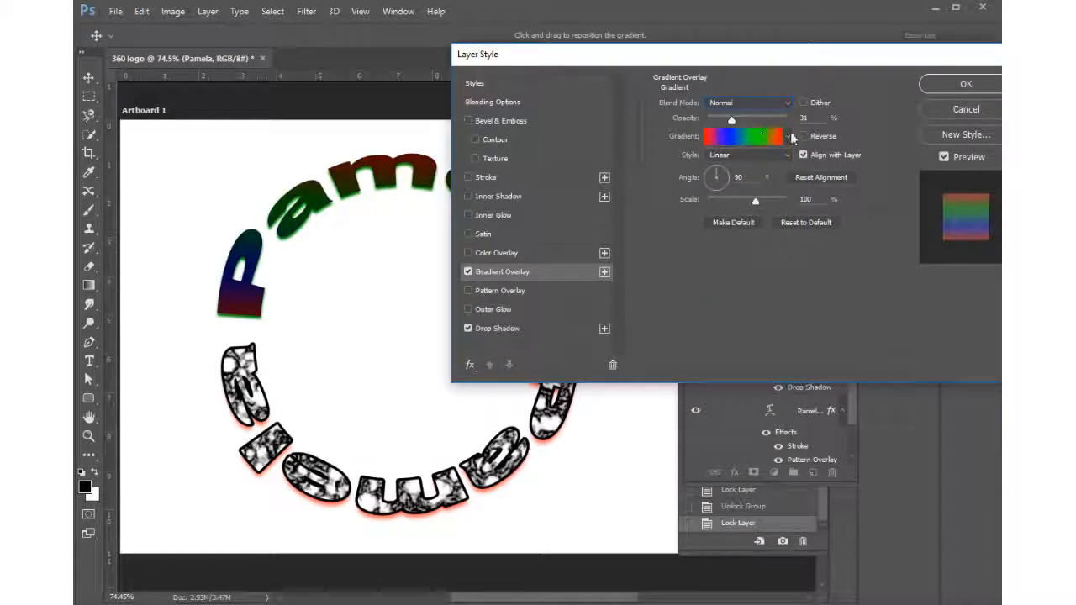
# Set the gradient overlay's opacity to 100%, try several preset gradients, and choose the full-spectrum rainbow preset
pyautogui.moveTo(733, 120); pyautogui.dragTo(801, 122)
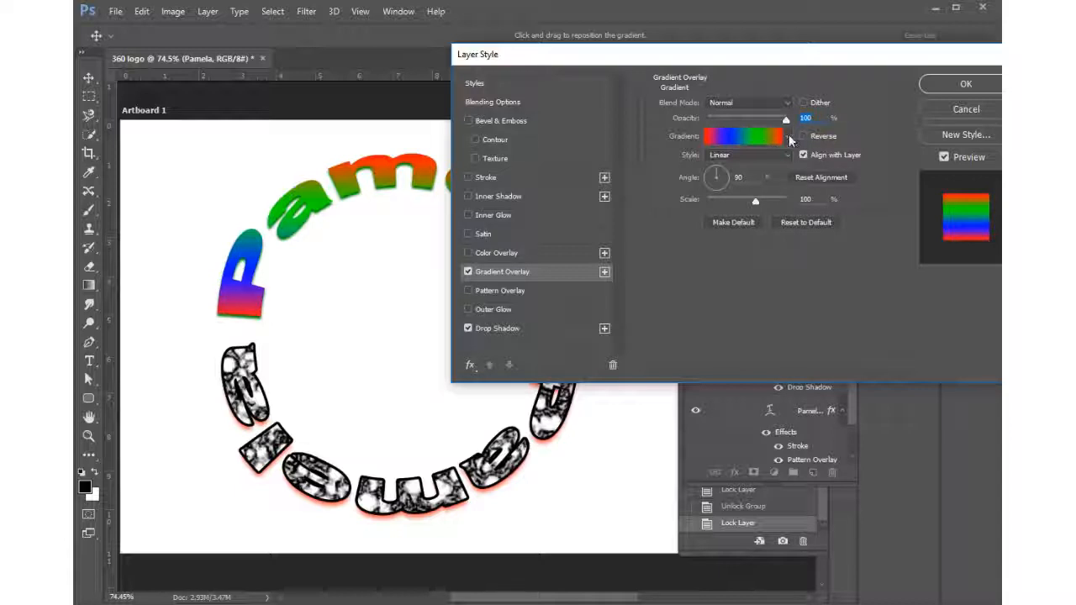
pyautogui.click(787, 137)
pyautogui.click(790, 167)
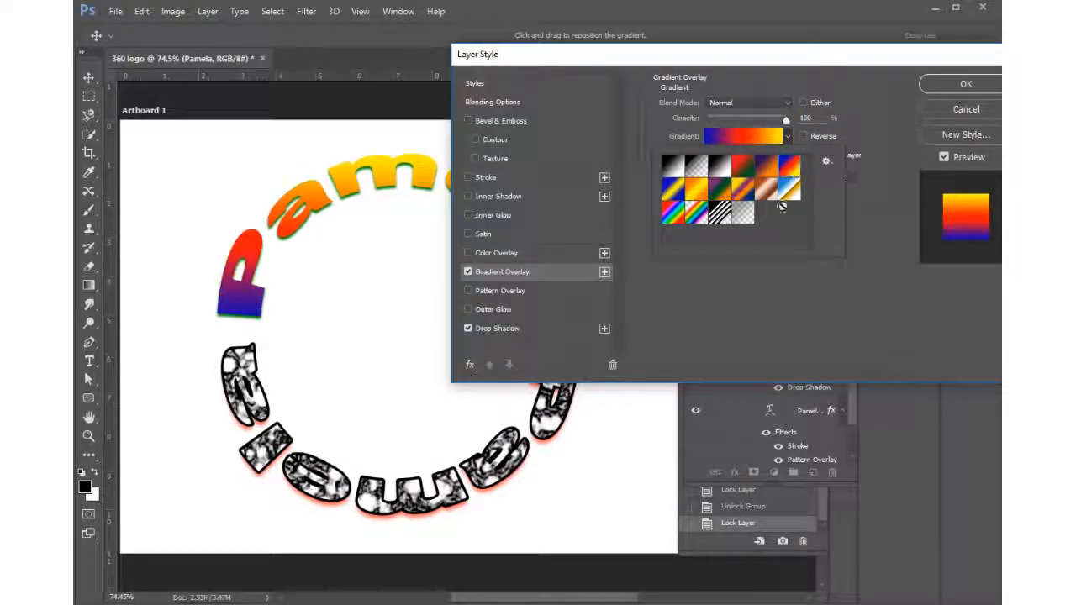
pyautogui.click(791, 190)
pyautogui.click(744, 190)
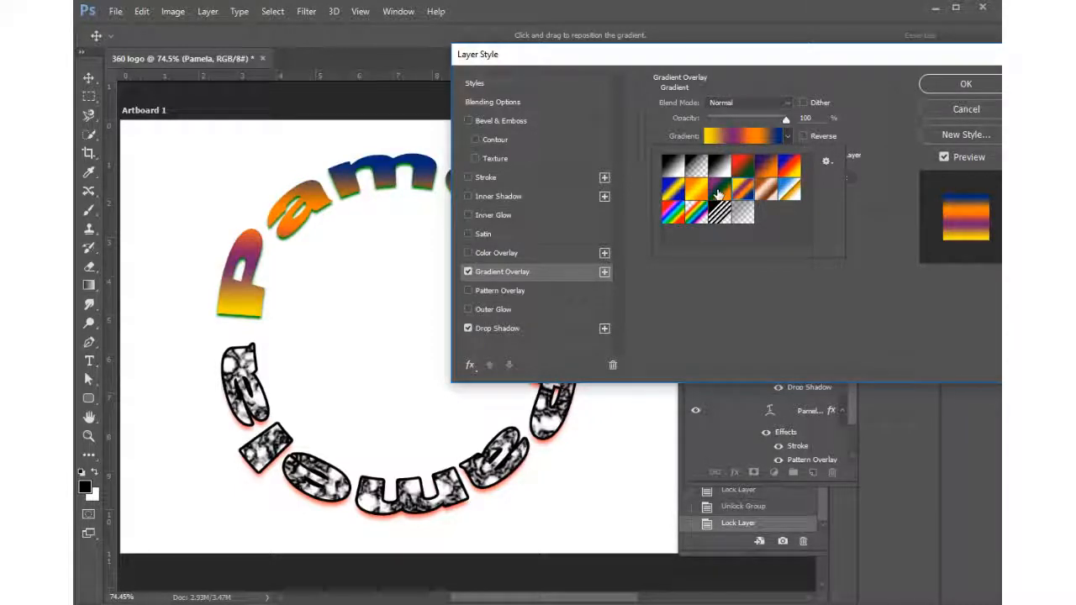
pyautogui.click(720, 190)
pyautogui.click(699, 193)
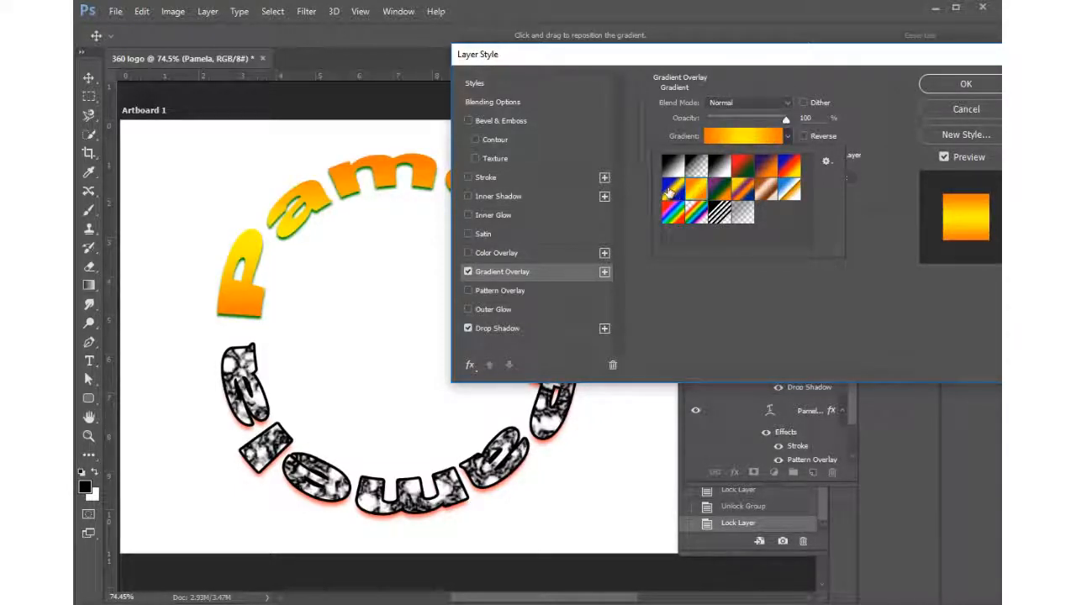
pyautogui.click(671, 192)
pyautogui.click(673, 213)
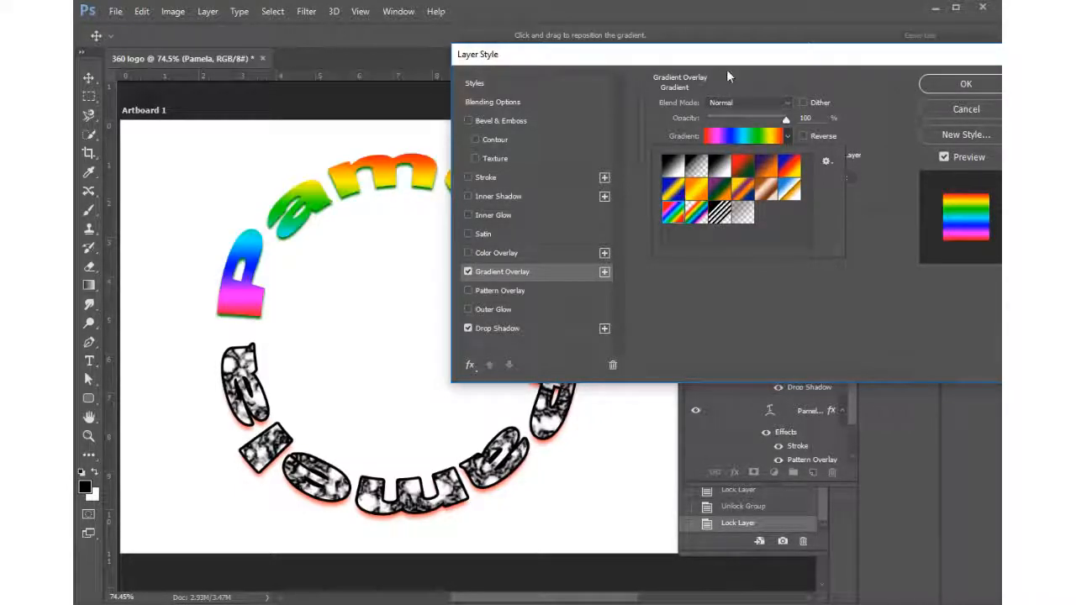
# Try the orange-yellow preset for the upper arch text's gradient overlay and return to the full-spectrum rainbow preset
pyautogui.moveTo(734, 59); pyautogui.dragTo(897, 101)
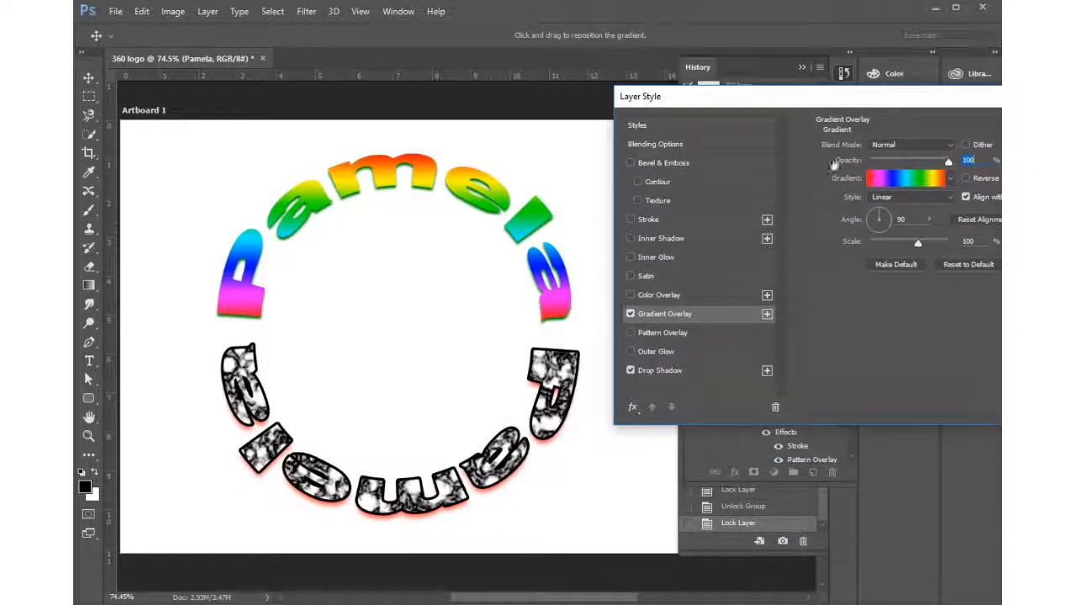
pyautogui.click(952, 179)
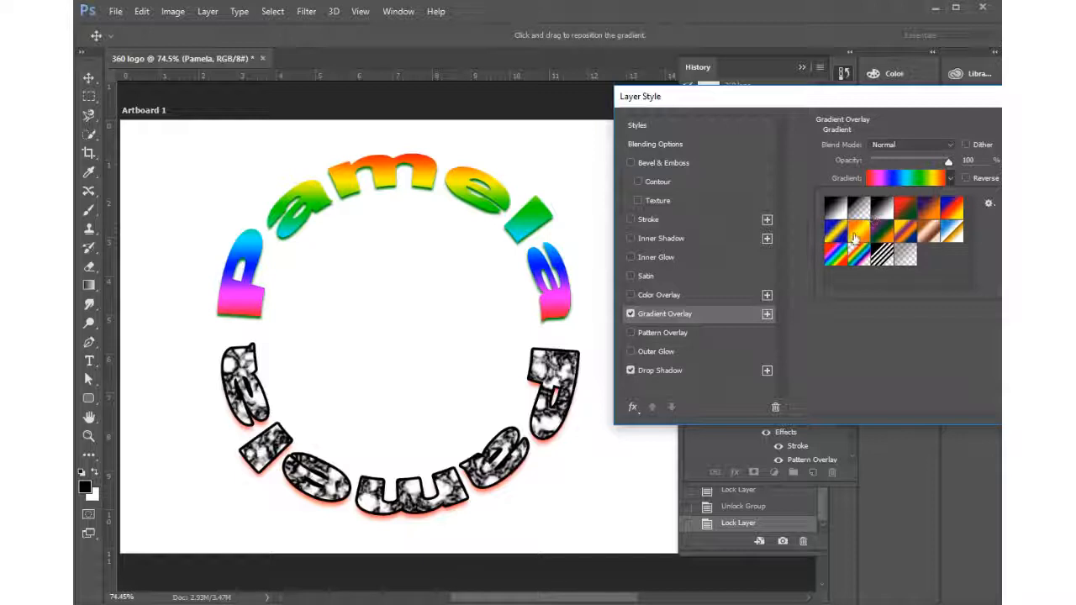
pyautogui.click(854, 238)
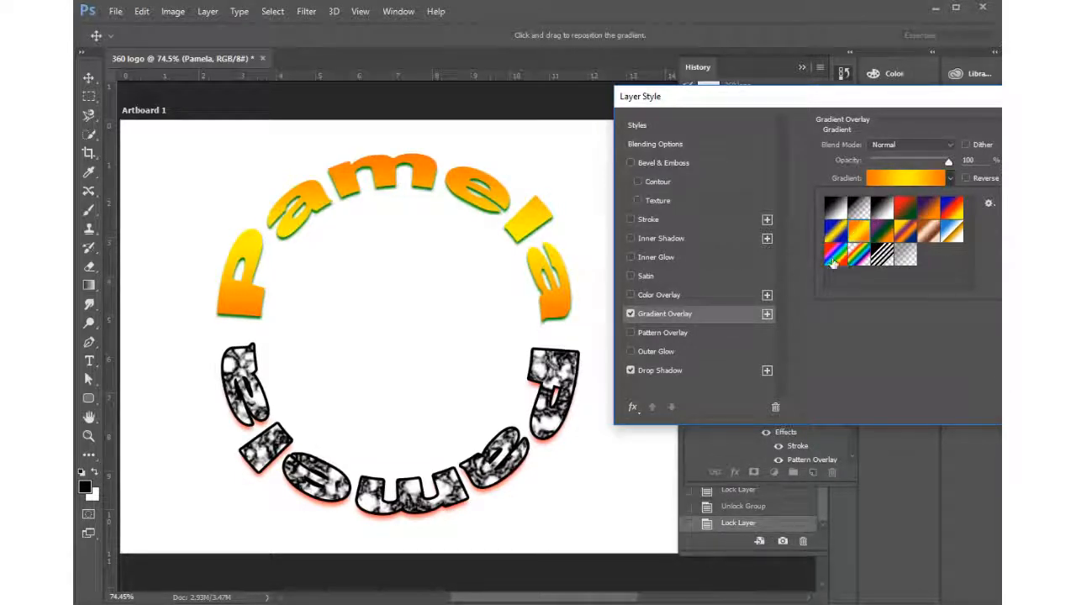
pyautogui.click(832, 263)
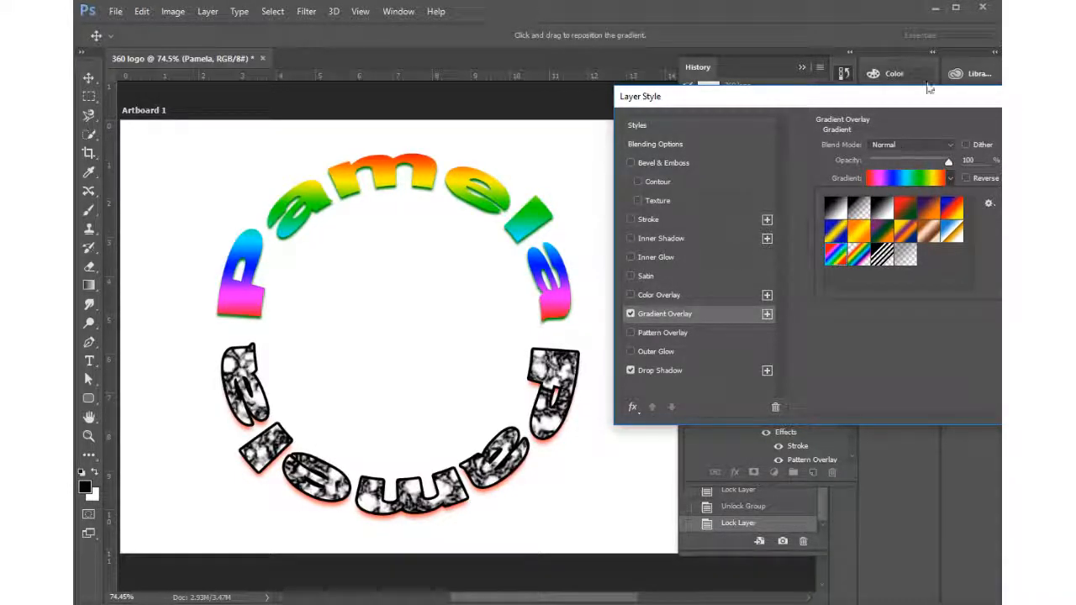
pyautogui.moveTo(918, 95); pyautogui.dragTo(720, 28)
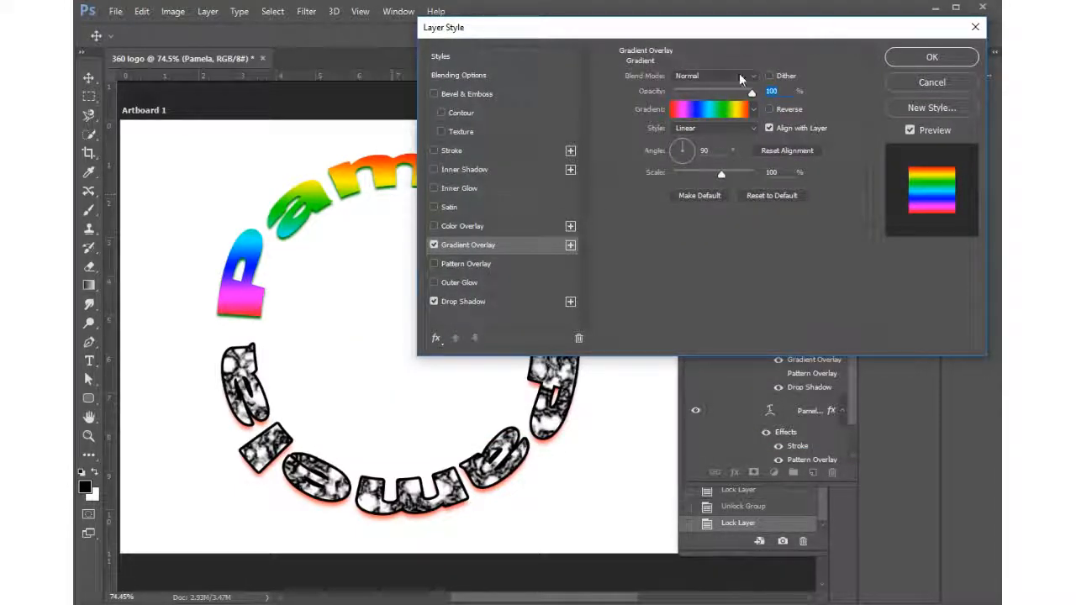
# Open the rainbow gradient for editing and remove the red colour stops at both ends
pyautogui.click(753, 111)
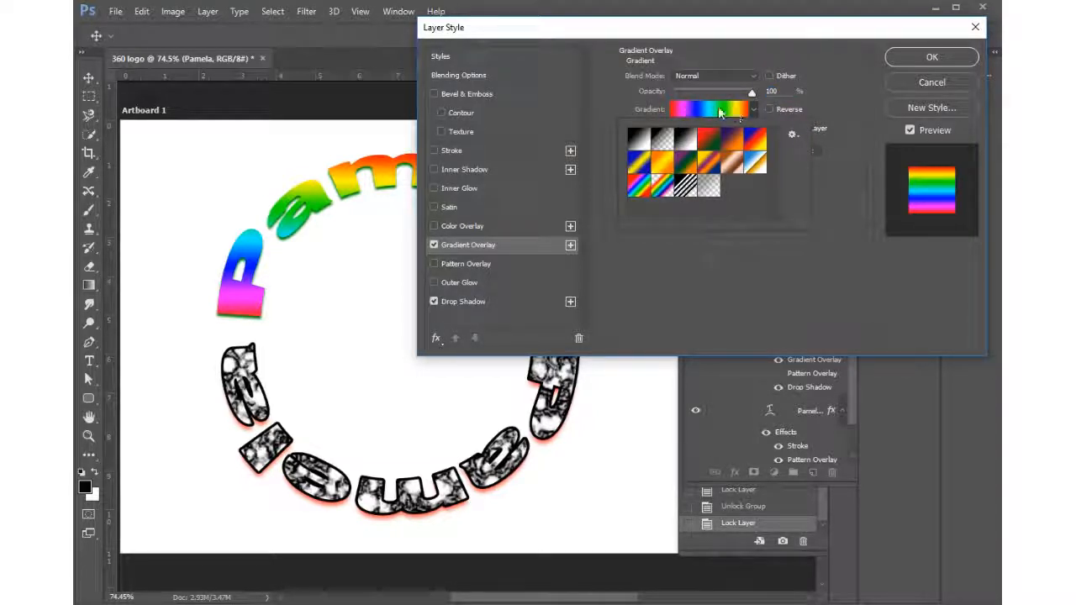
pyautogui.click(702, 110)
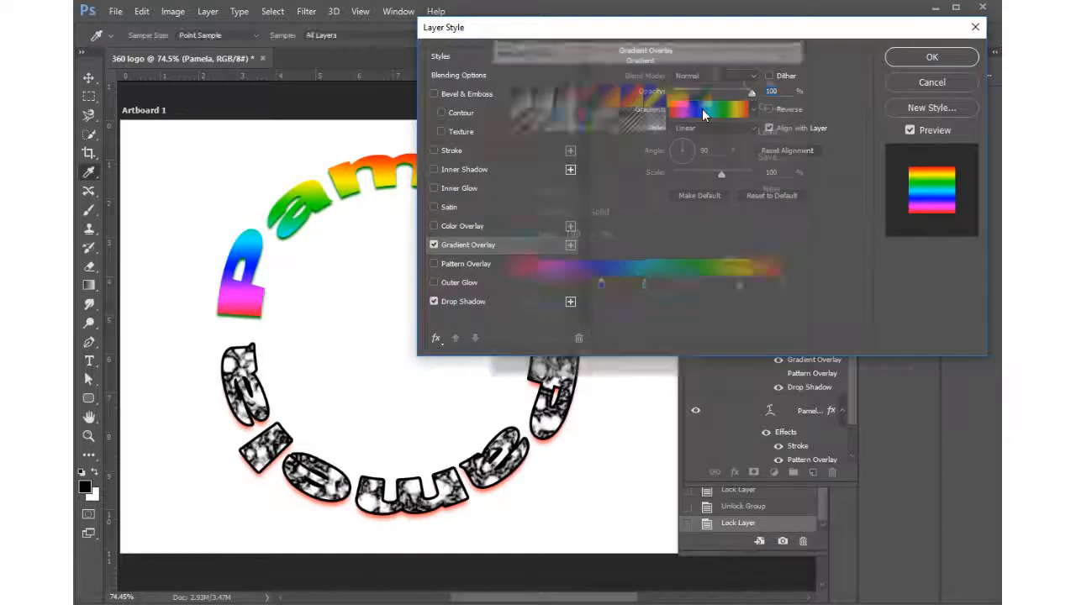
pyautogui.moveTo(631, 49); pyautogui.dragTo(773, 64)
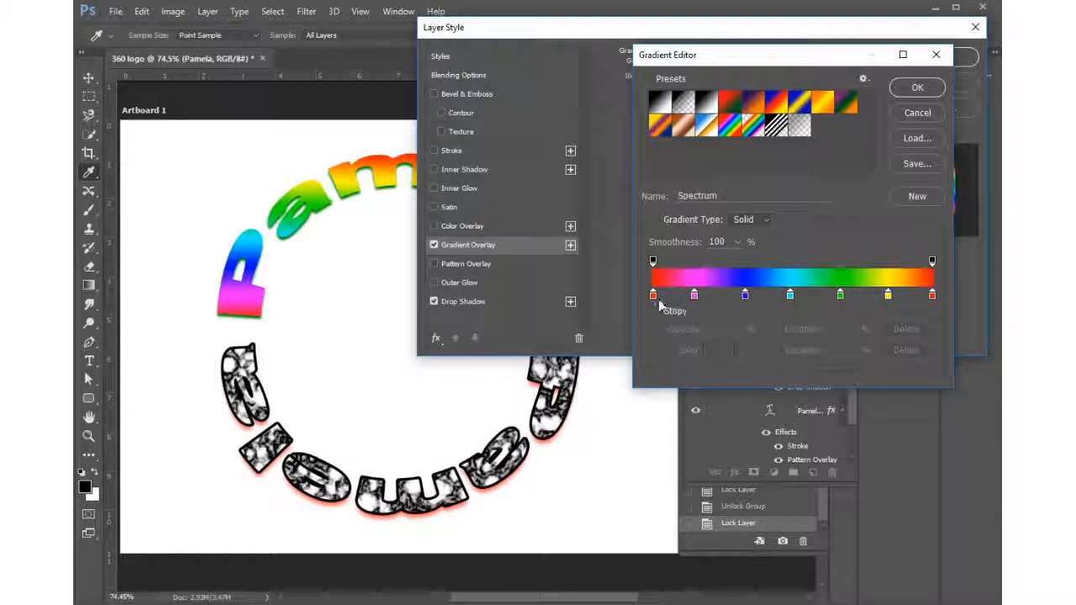
pyautogui.moveTo(654, 295); pyautogui.dragTo(657, 346)
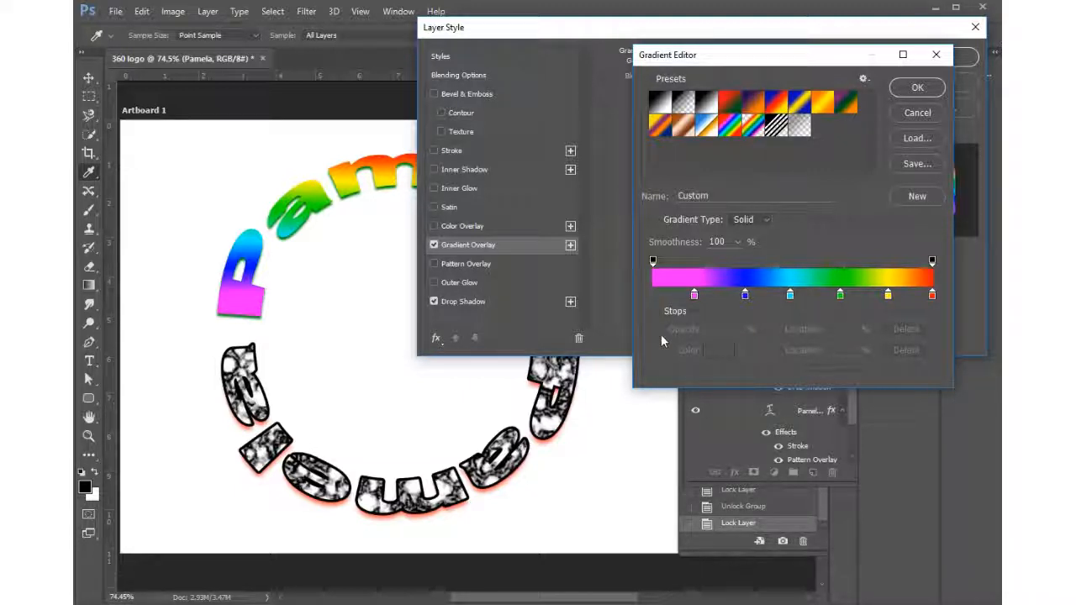
pyautogui.moveTo(932, 294); pyautogui.dragTo(942, 351)
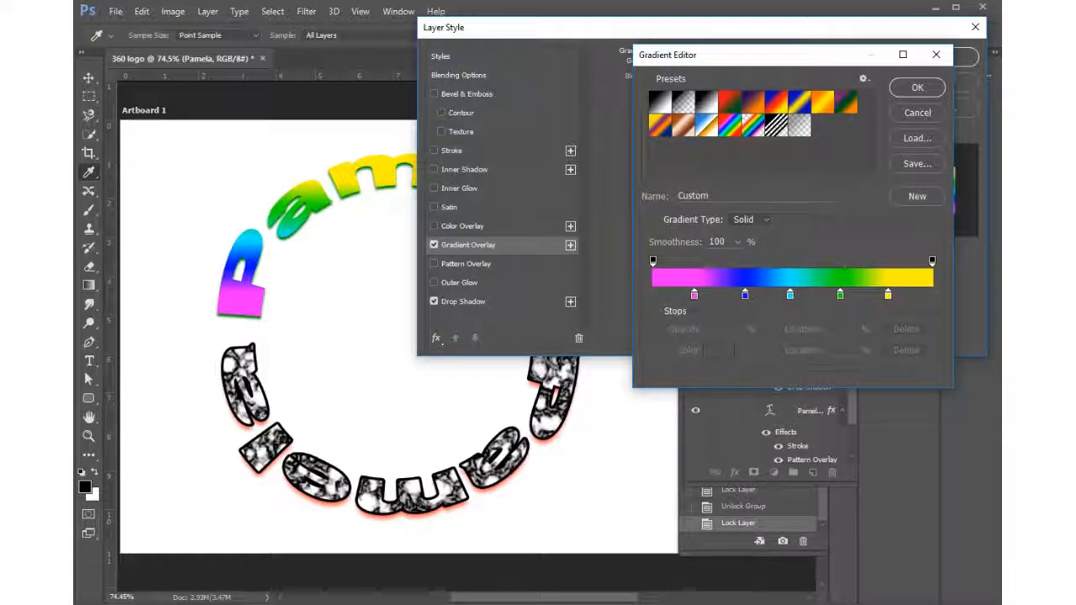
# Reposition the gradient's colour stops: yellow at 92%, cyan at 52%, magenta at 0%, with green nearer yellow and blue slightly nearer magenta
pyautogui.moveTo(891, 299); pyautogui.dragTo(912, 298)
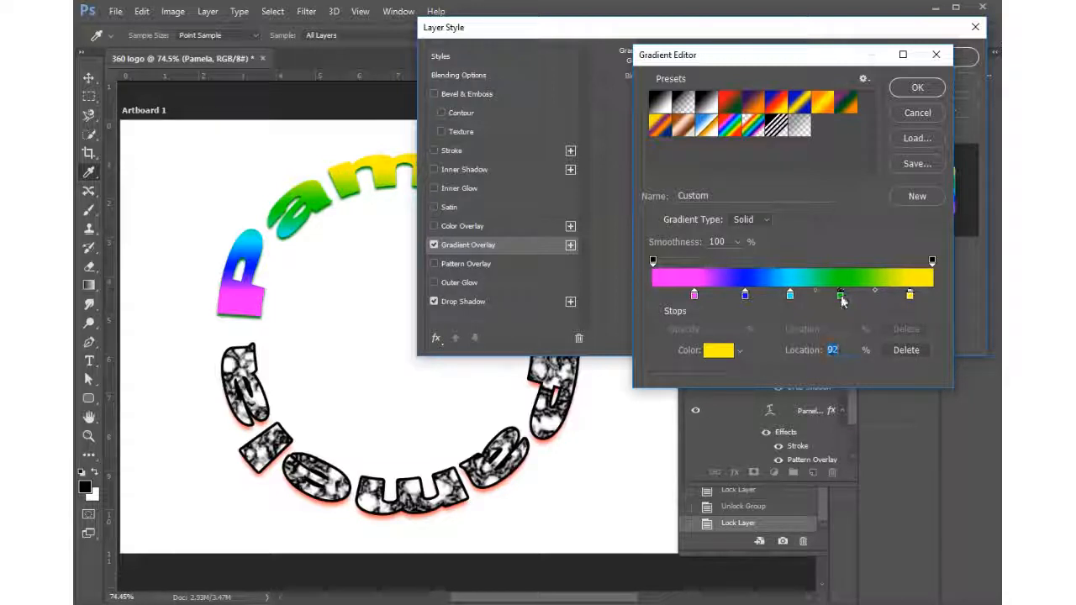
pyautogui.moveTo(841, 296); pyautogui.dragTo(860, 296)
pyautogui.moveTo(790, 296); pyautogui.dragTo(802, 297)
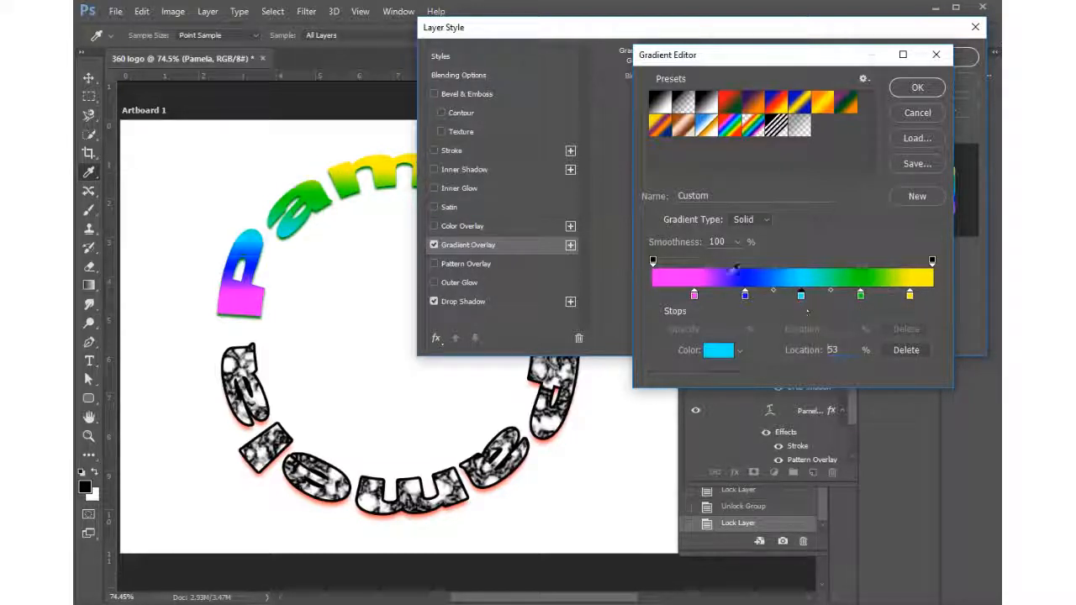
pyautogui.moveTo(694, 296); pyautogui.dragTo(622, 296)
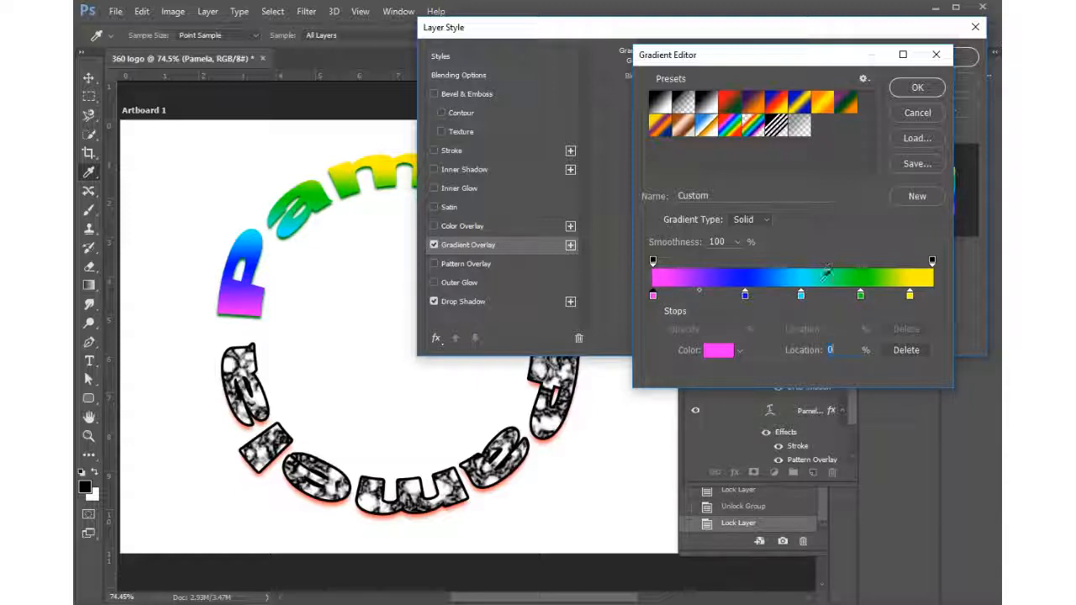
pyautogui.moveTo(744, 296); pyautogui.dragTo(797, 297)
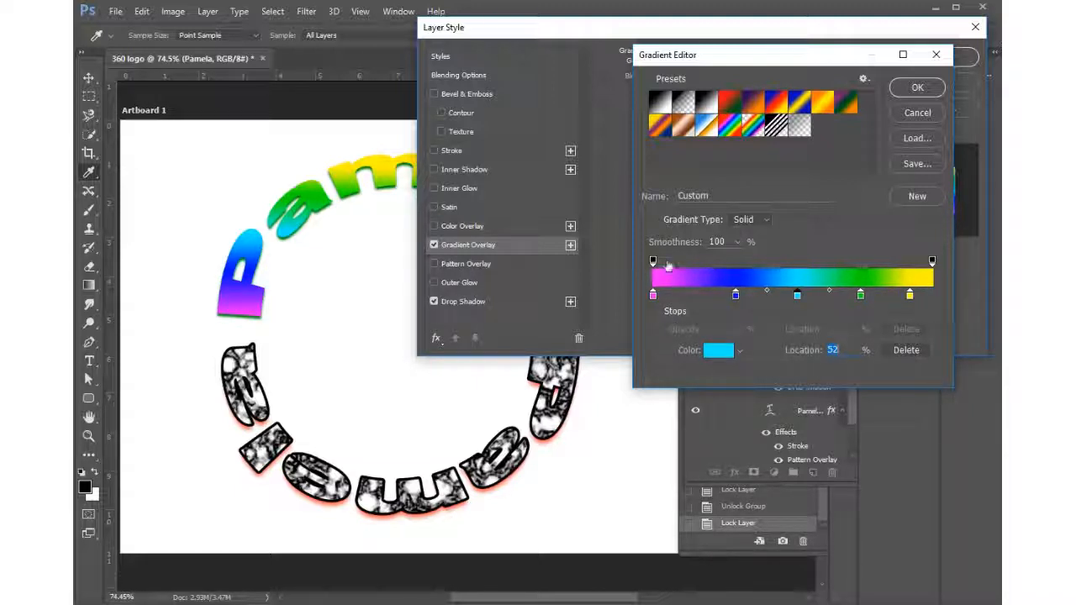
# Try the starting opacity stop at 14%, return it to the gradient's start, and set the opacity midpoint to 52%
pyautogui.moveTo(655, 264); pyautogui.dragTo(685, 263)
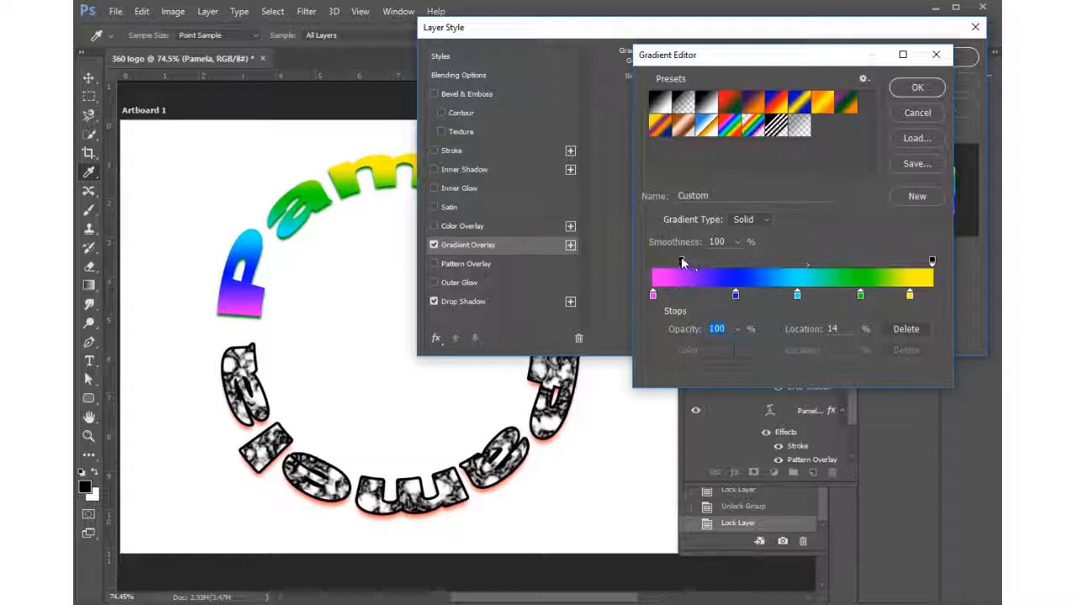
pyautogui.moveTo(679, 262); pyautogui.dragTo(650, 260)
pyautogui.moveTo(794, 267)
pyautogui.mouseDown()
pyautogui.moveTo(913, 271)
pyautogui.moveTo(770, 273)
pyautogui.moveTo(802, 271)
pyautogui.mouseUp()
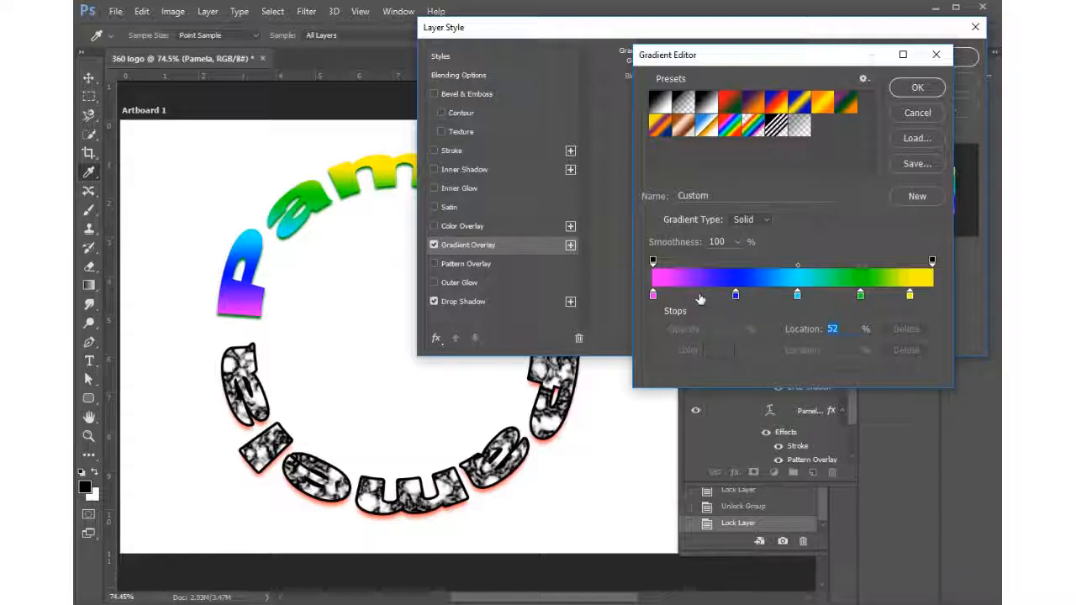
# Add a cyan colour stop at 17%, shift the blue stop towards the middle, and move the original cyan stop to 60%
pyautogui.click(700, 296)
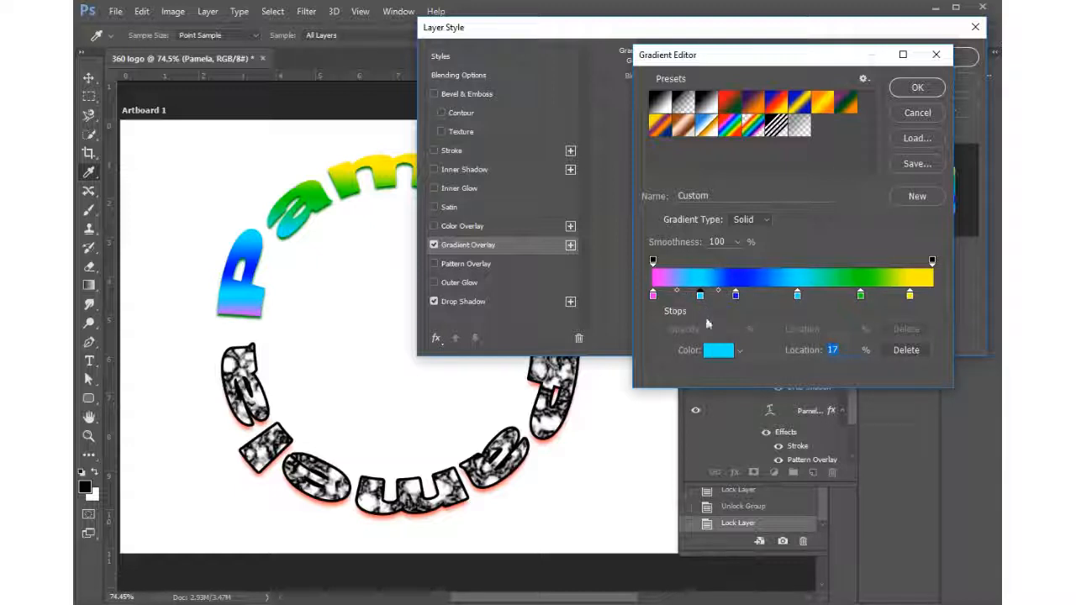
pyautogui.click(736, 295)
pyautogui.moveTo(736, 296); pyautogui.dragTo(820, 296)
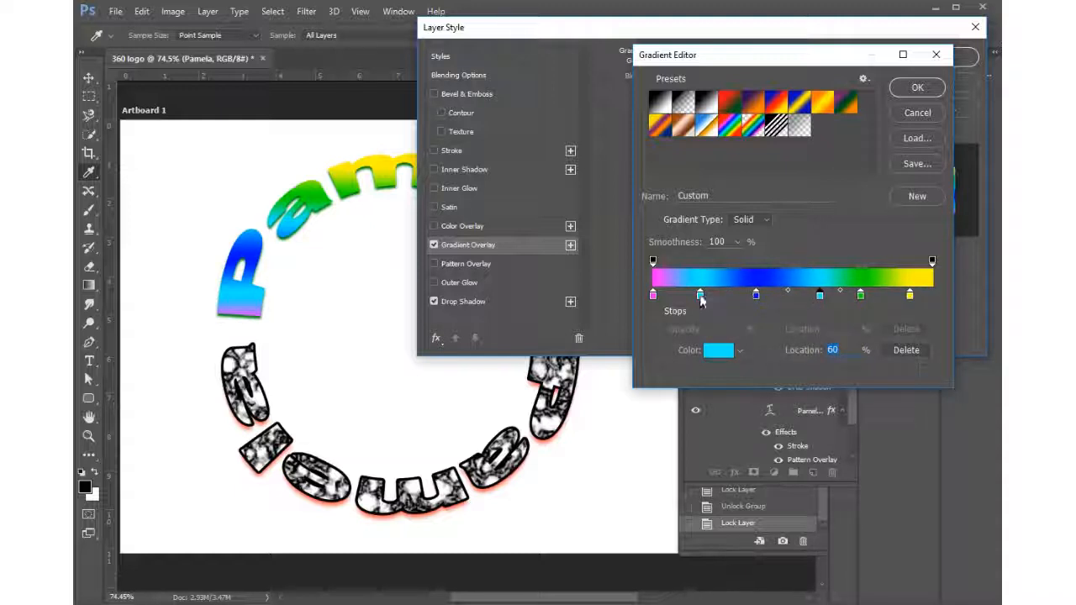
# Recolour the gradient stop at 17% to pale blue, 9afbff, and apply the gradient and layer style
pyautogui.click(700, 297)
pyautogui.click(713, 354)
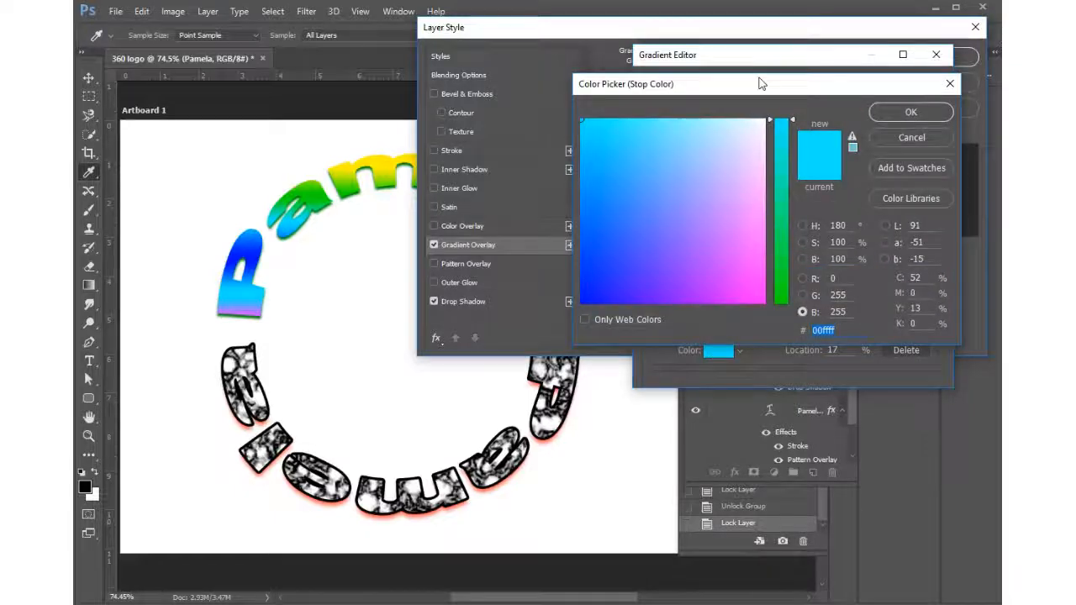
pyautogui.moveTo(761, 82); pyautogui.dragTo(812, 8)
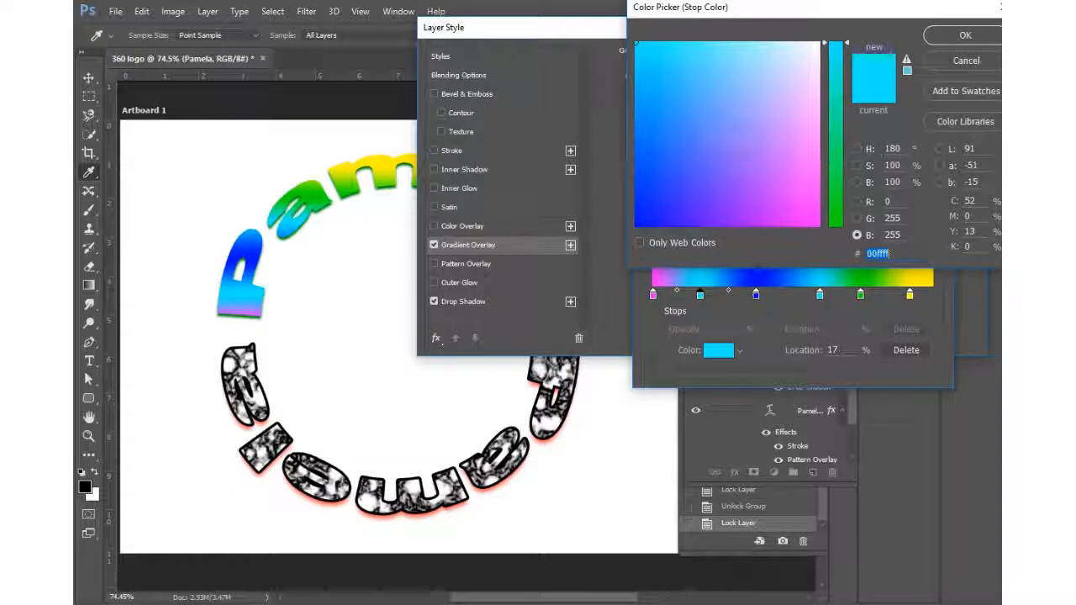
pyautogui.moveTo(740, 93); pyautogui.dragTo(747, 45)
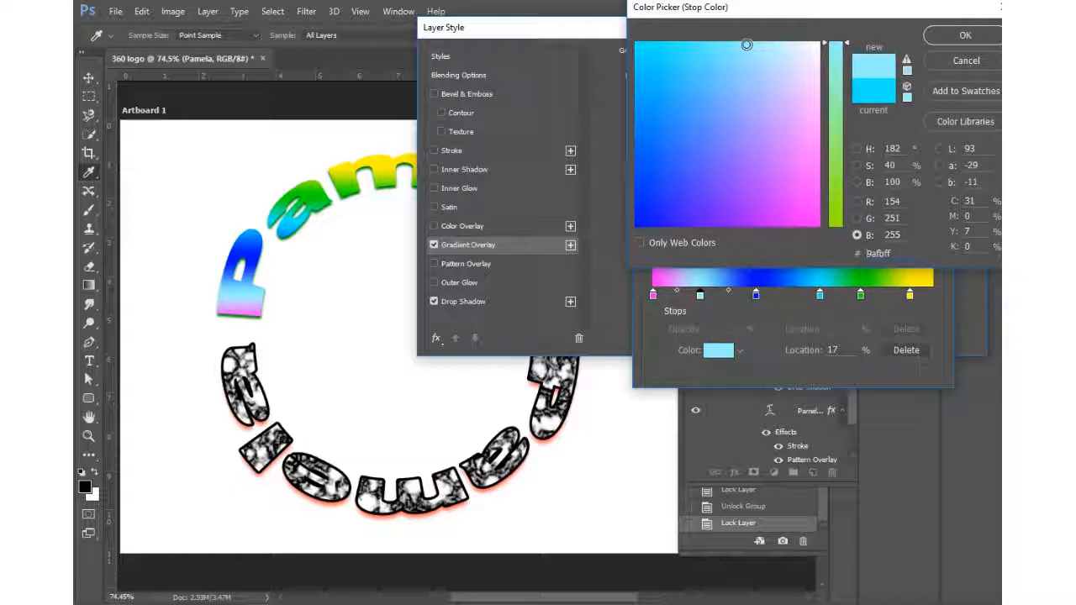
pyautogui.click(966, 35)
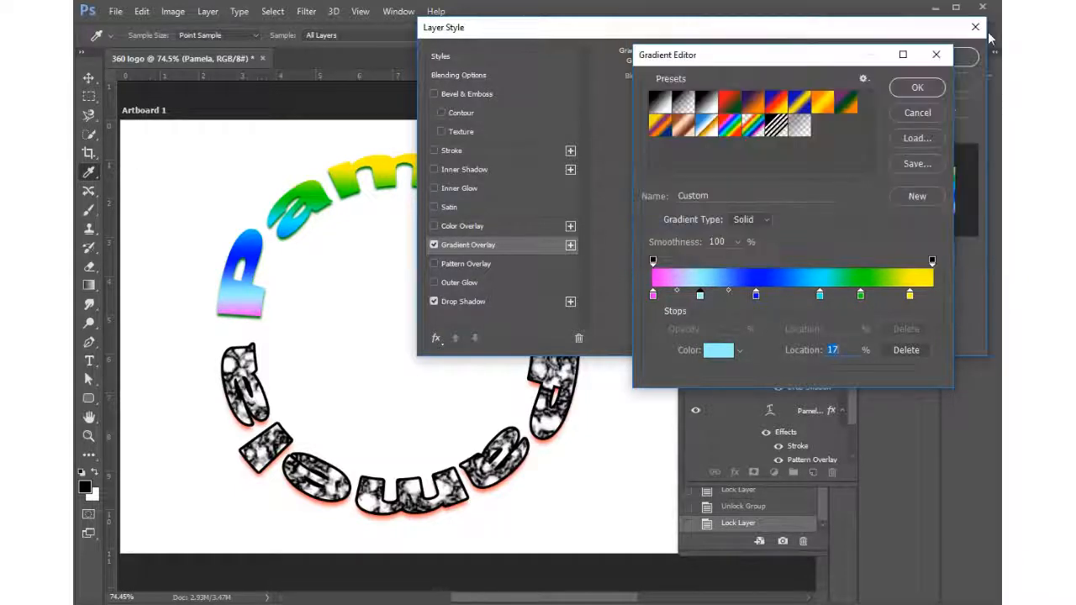
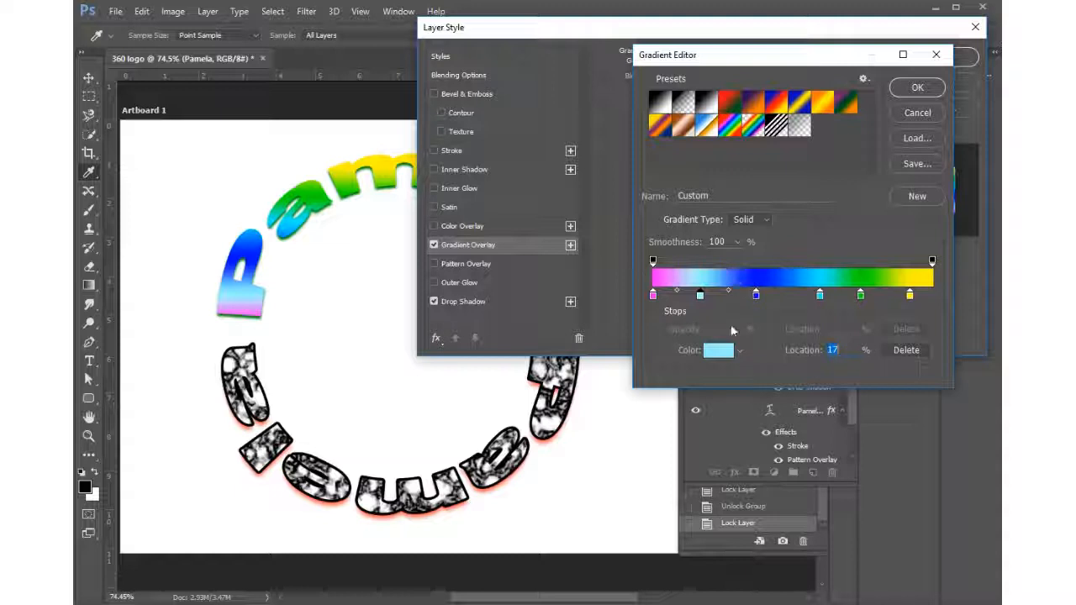
pyautogui.click(928, 89)
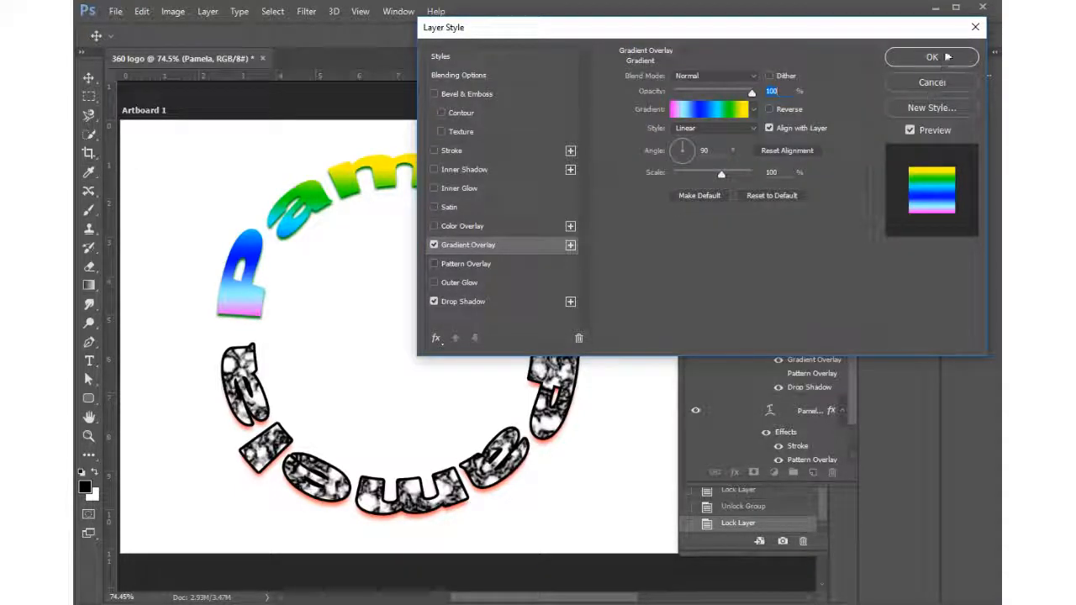
pyautogui.click(945, 57)
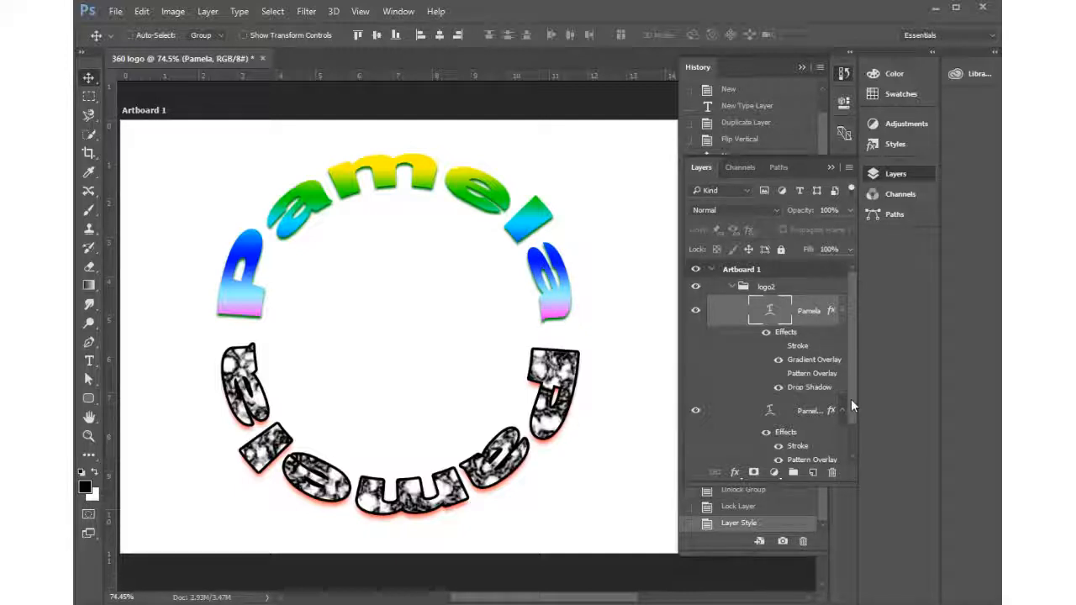
# Switch the lower arch text's layer effects off and on to compare its look with and without them
pyautogui.scroll(-2, 851, 398)
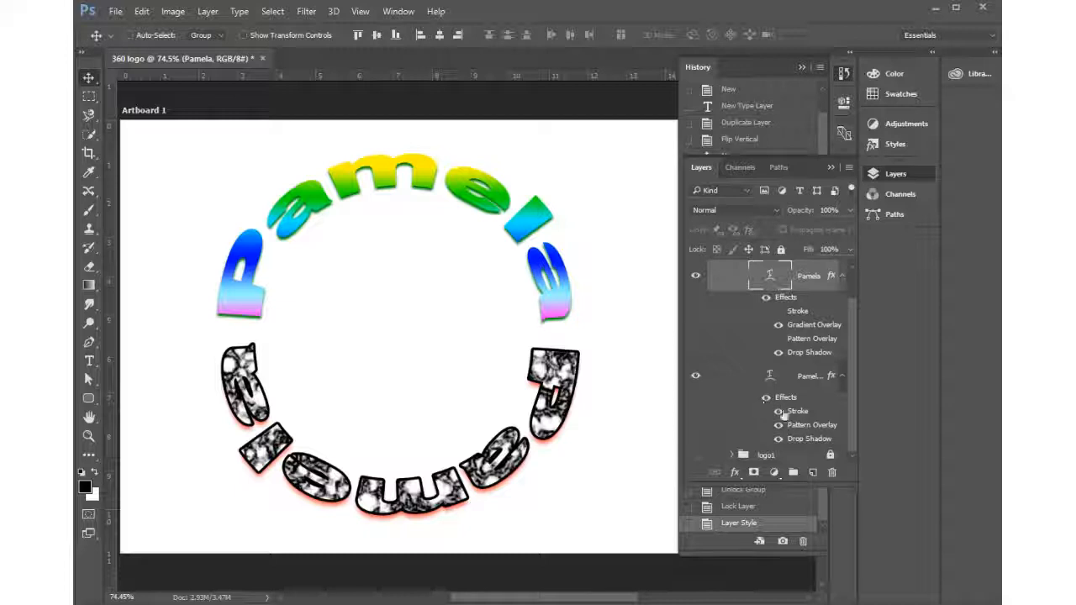
pyautogui.click(765, 401)
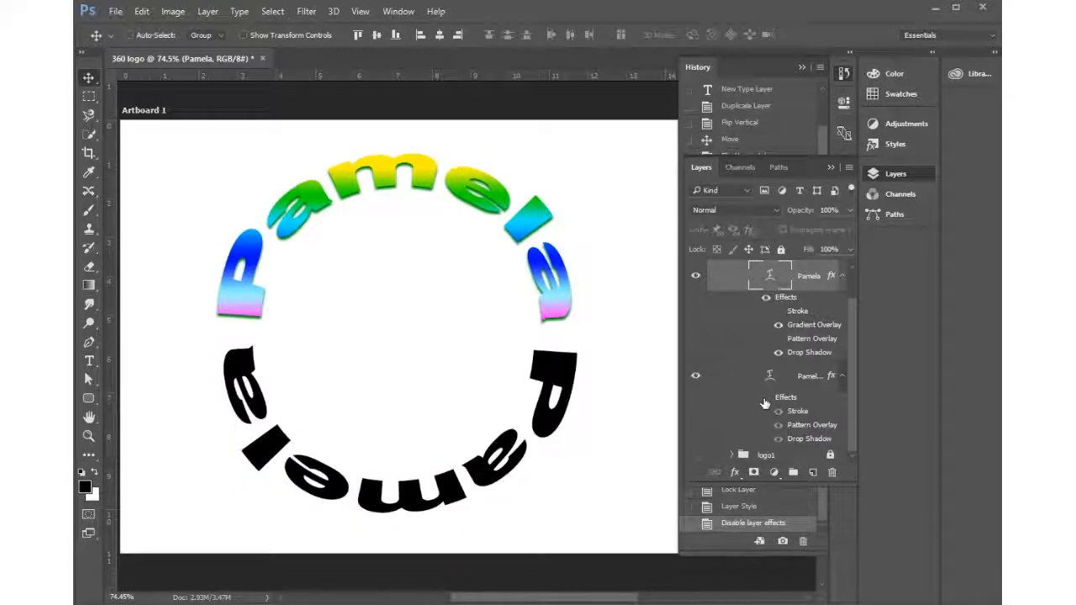
pyautogui.click(765, 401)
pyautogui.click(765, 401)
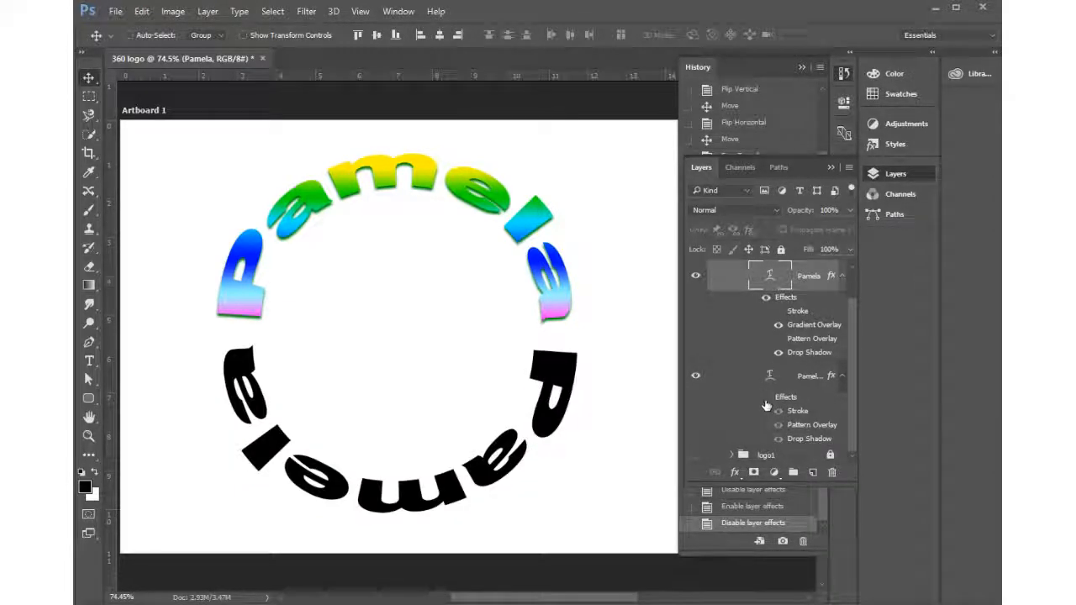
pyautogui.click(766, 401)
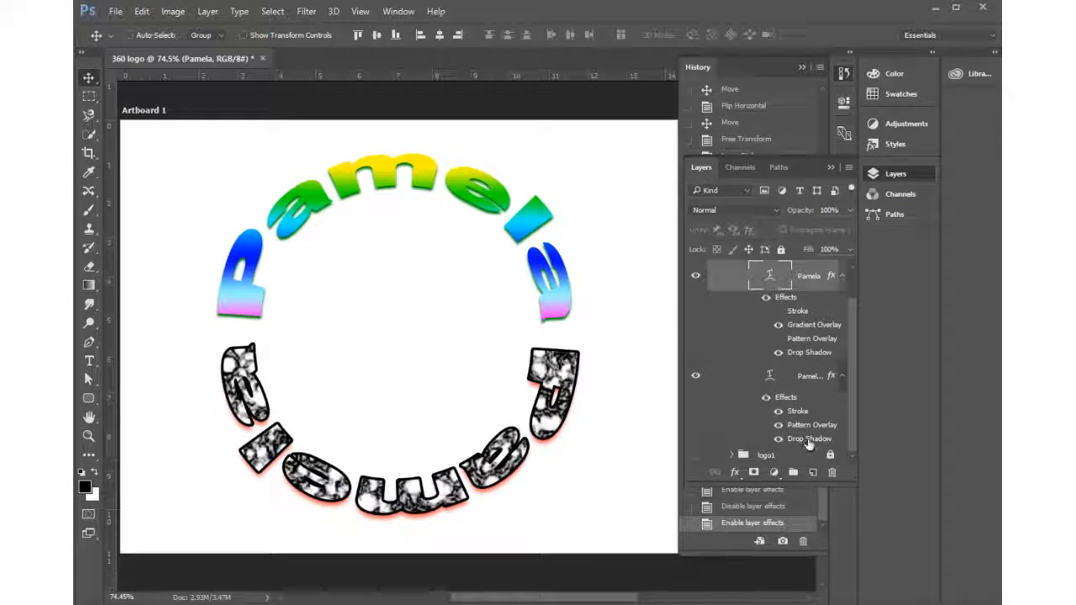
# Delete all layer effects from the lower arch text
pyautogui.hotkey('alt', '[')
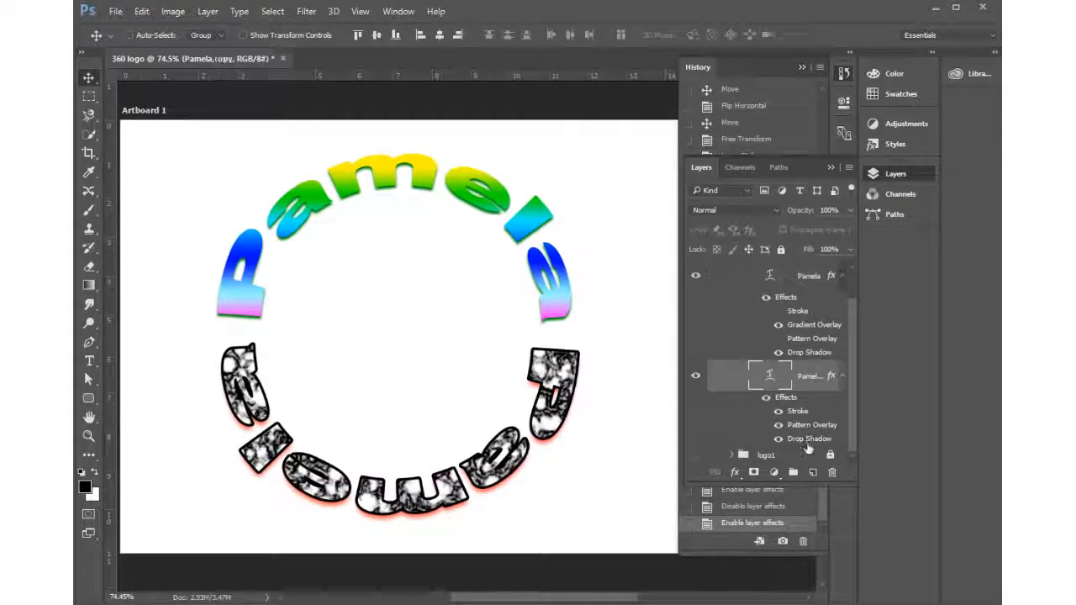
pyautogui.moveTo(816, 401); pyautogui.dragTo(838, 472)
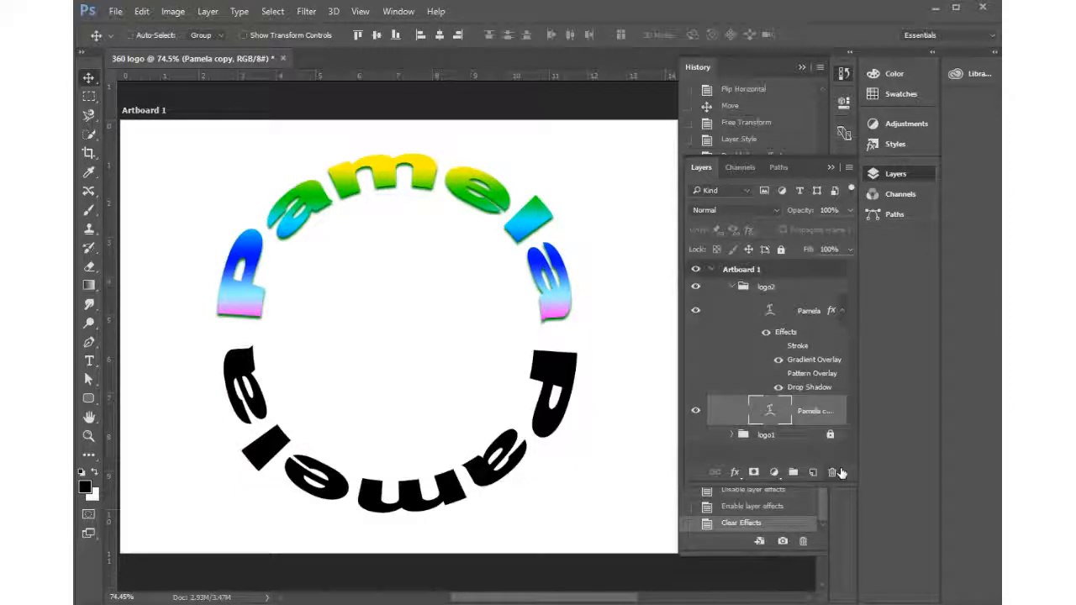
# Copy the layer style of the upper arch text in the logo2 group
pyautogui.click(811, 335)
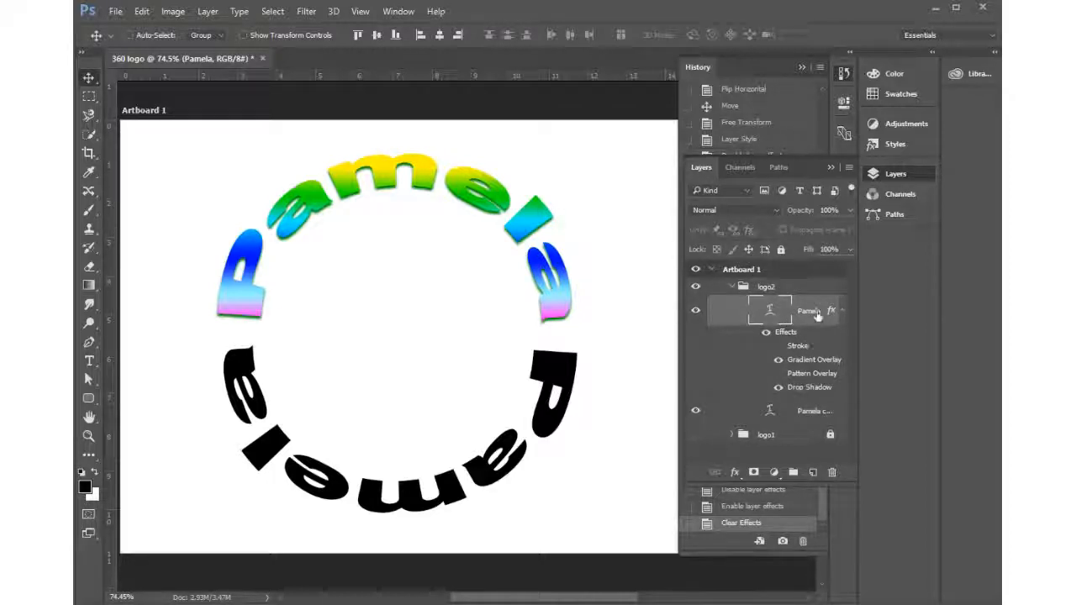
pyautogui.rightClick(821, 333)
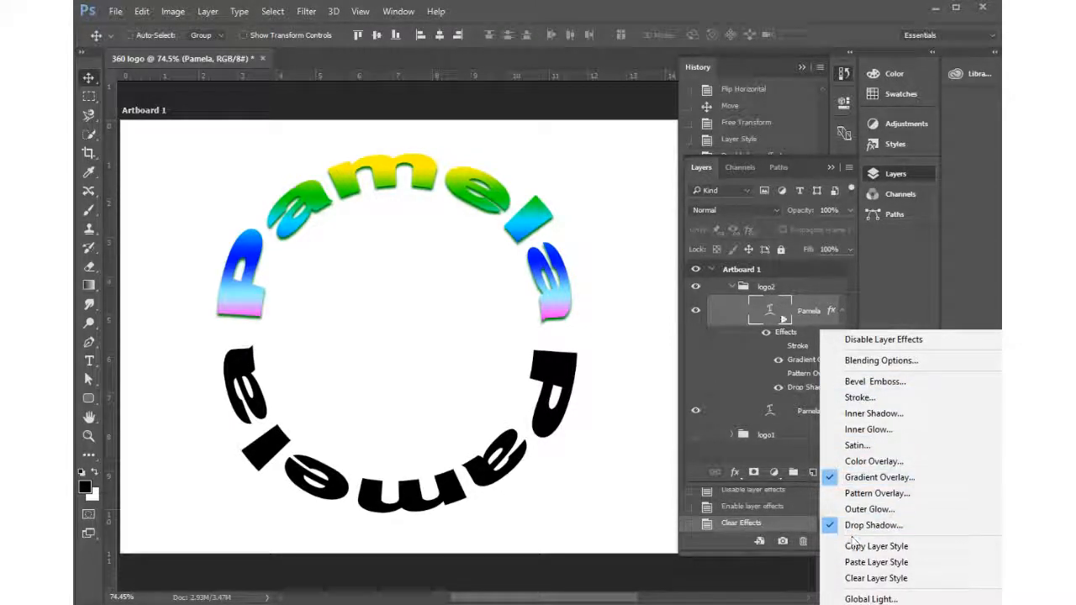
pyautogui.click(855, 545)
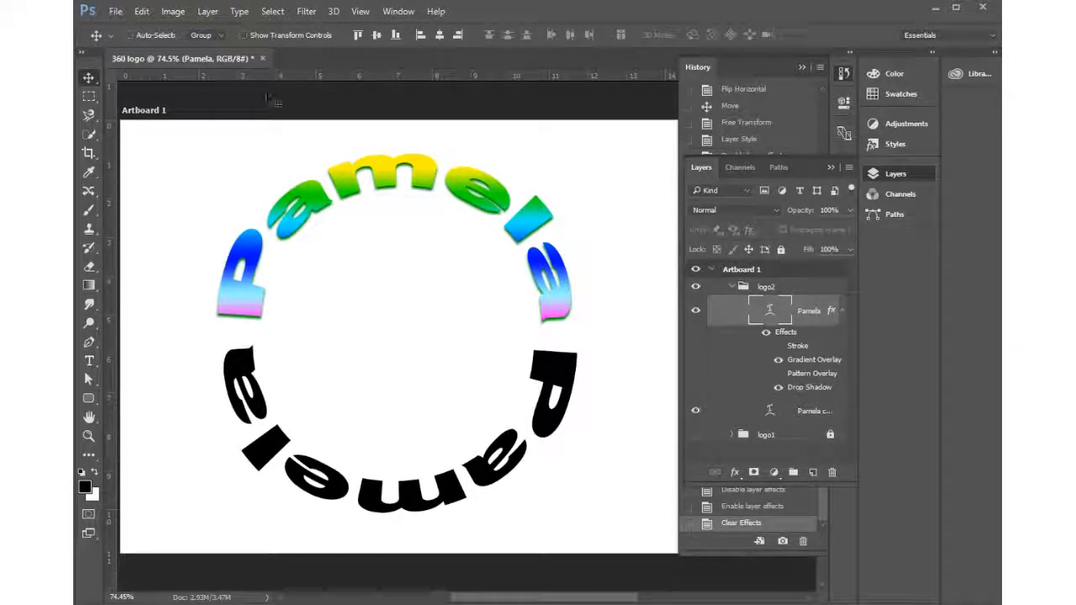
pyautogui.click(211, 11)
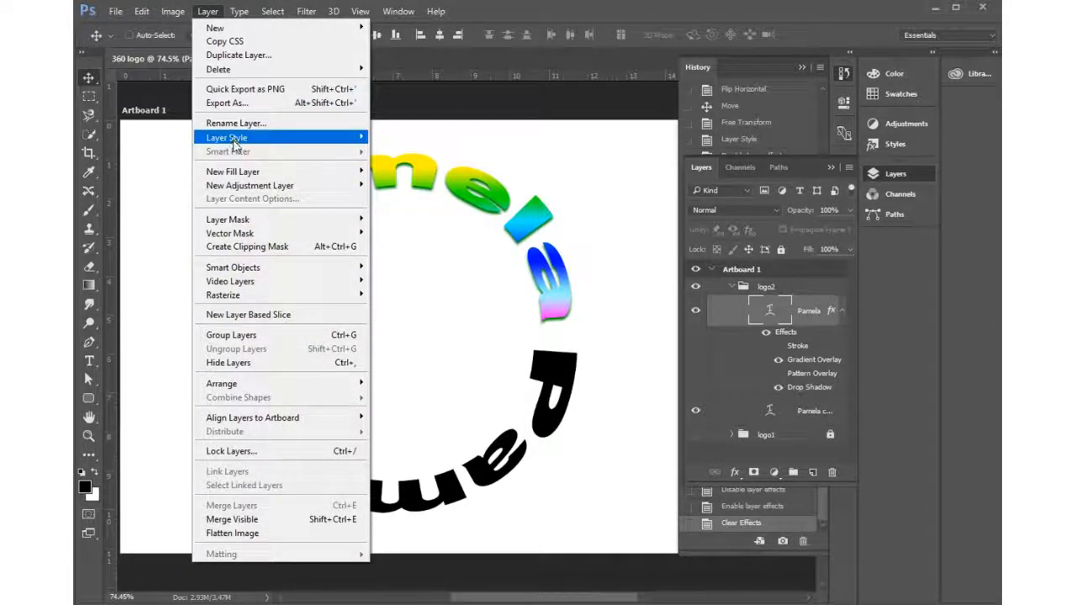
pyautogui.moveTo(235, 143)
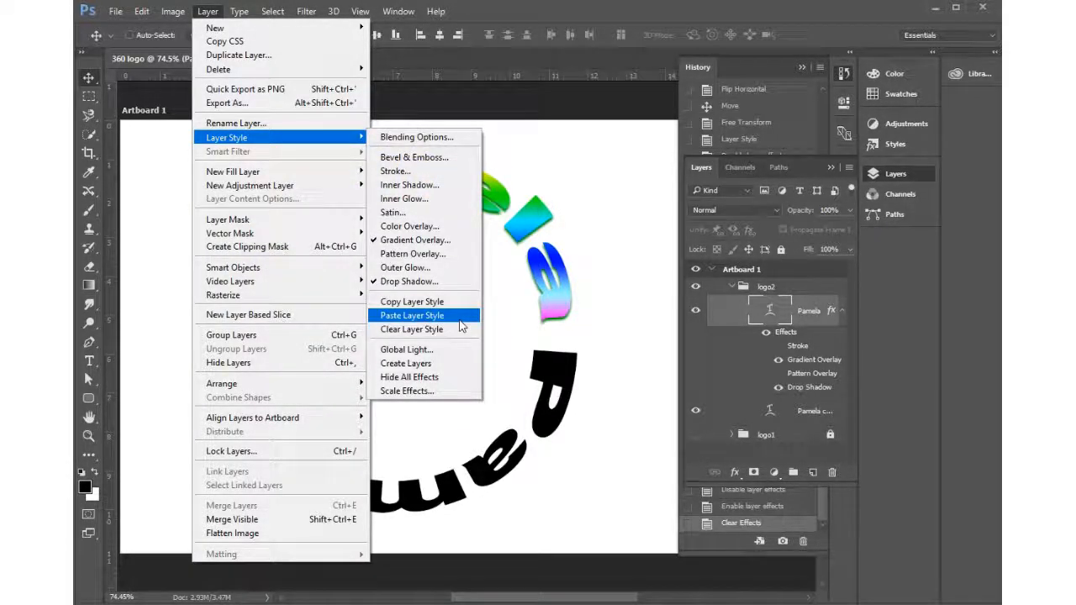
pyautogui.click(437, 302)
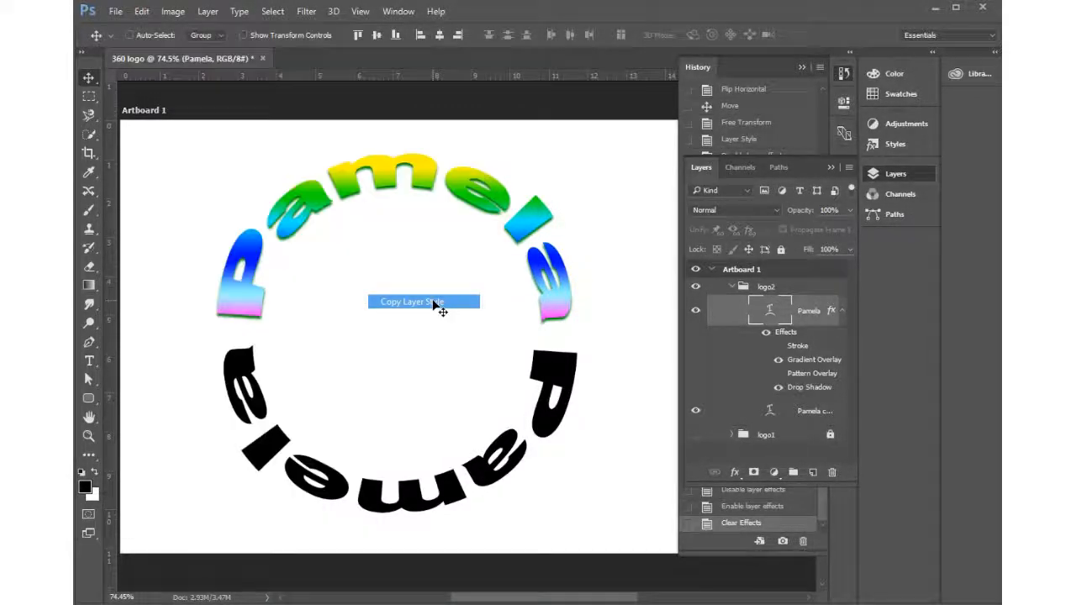
# Paste the copied layer style onto the lower arch text in logo2
pyautogui.click(812, 412)
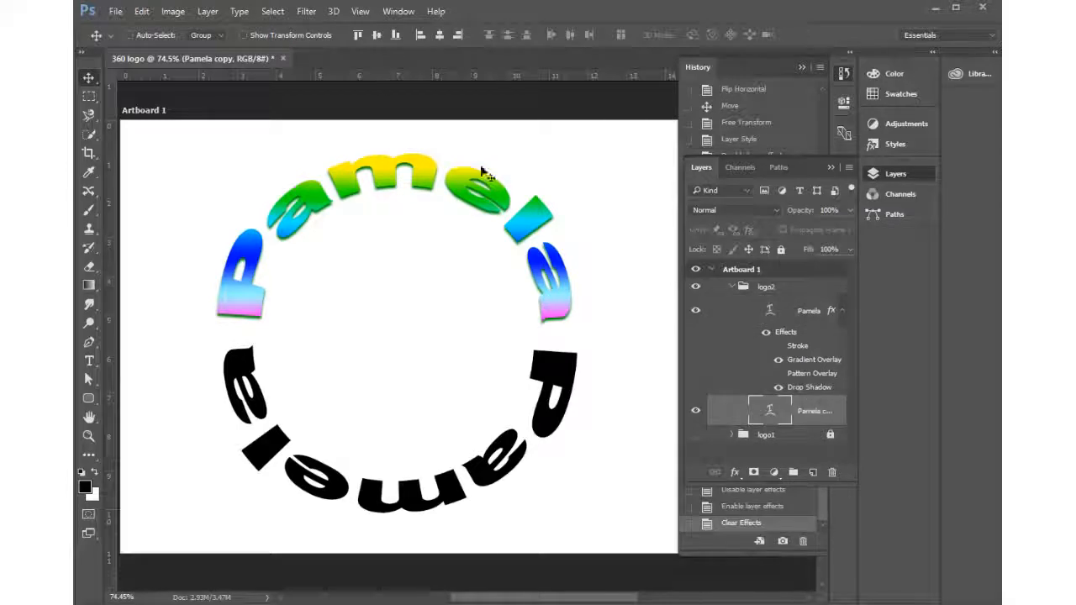
pyautogui.click(210, 11)
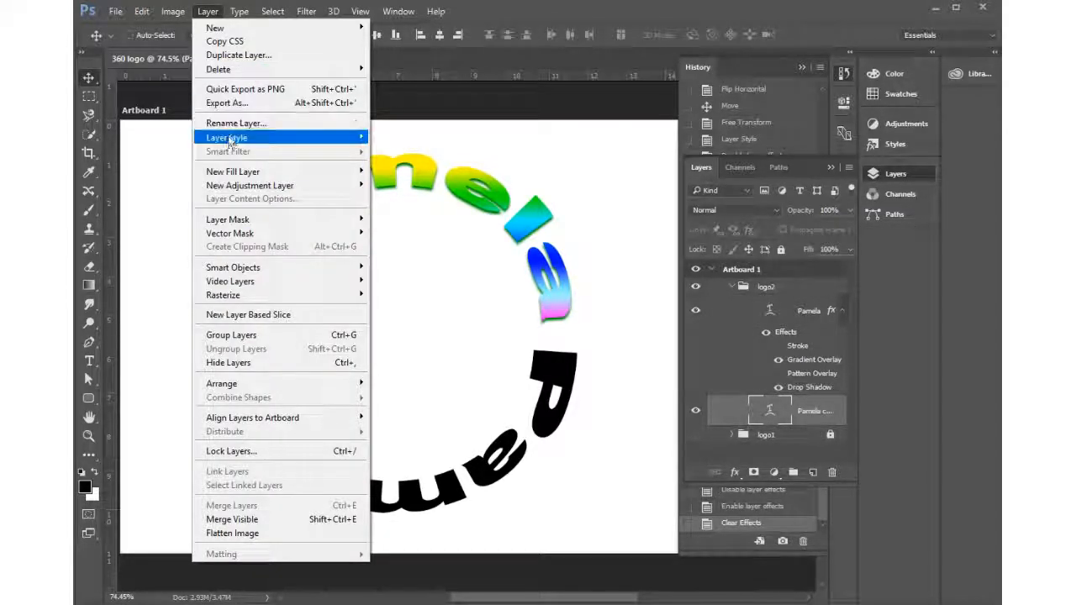
pyautogui.moveTo(231, 138)
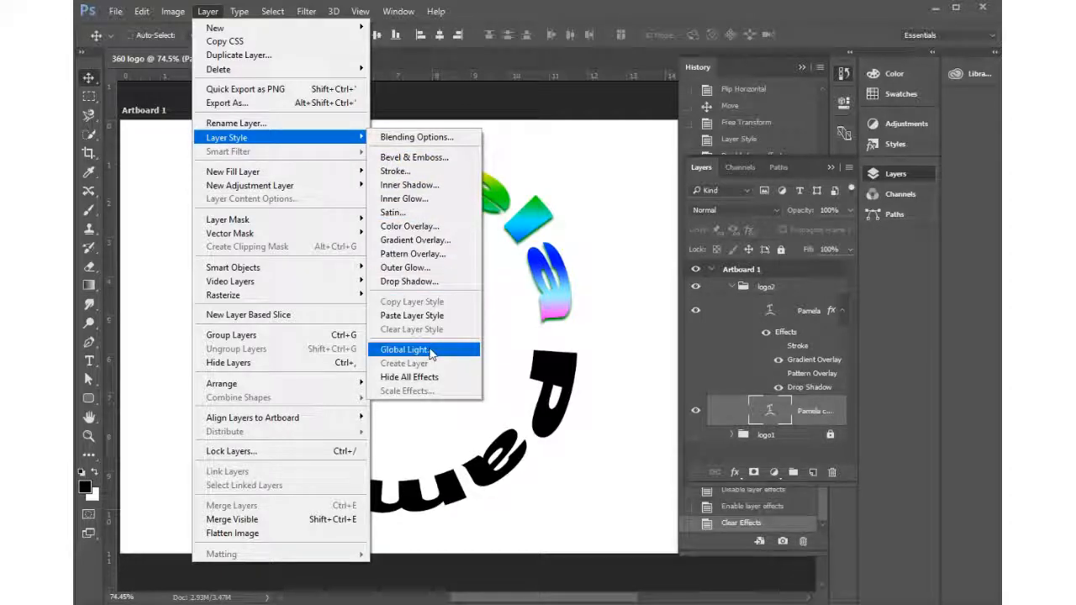
pyautogui.click(423, 316)
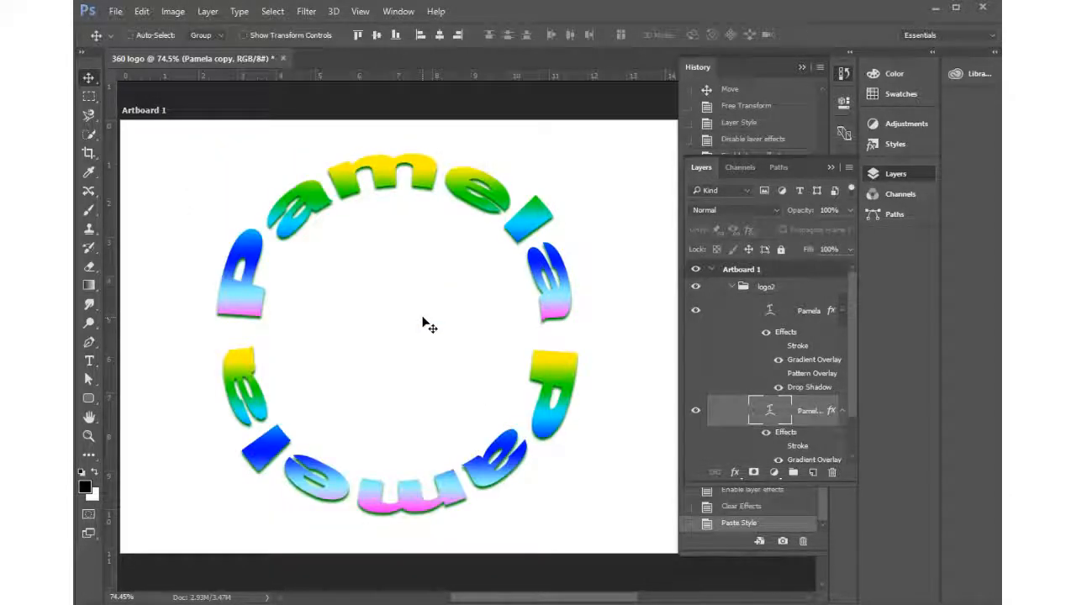
pyautogui.click(850, 168)
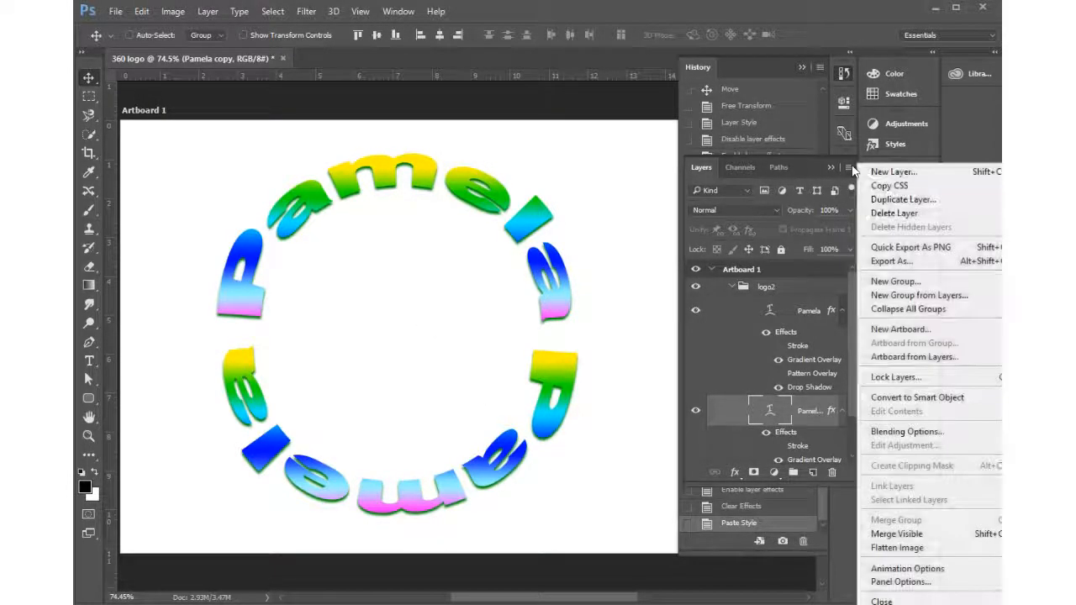
pyautogui.click(850, 166)
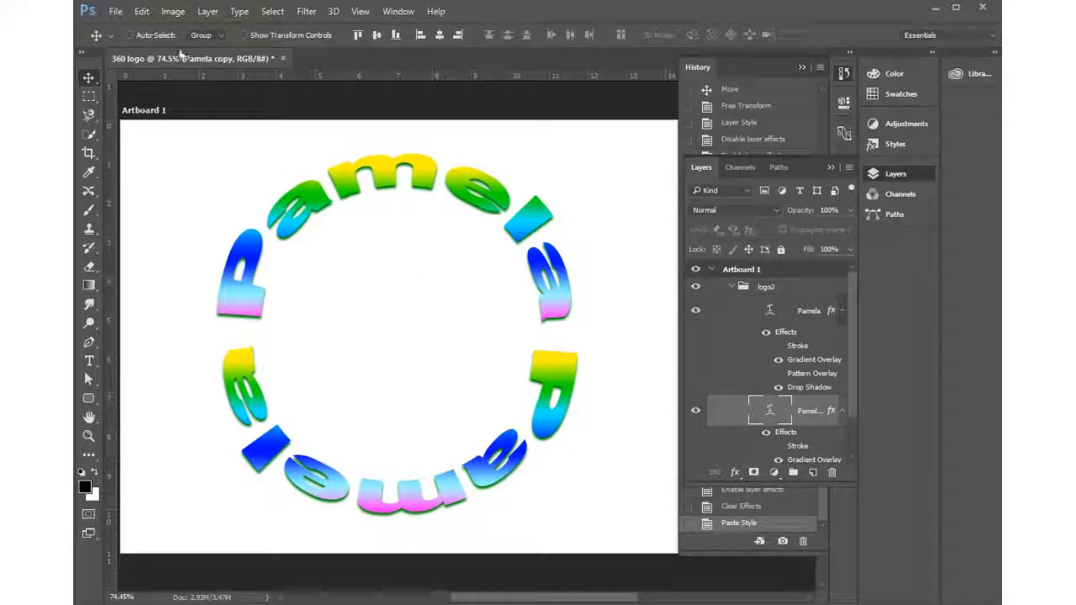
pyautogui.rightClick(822, 408)
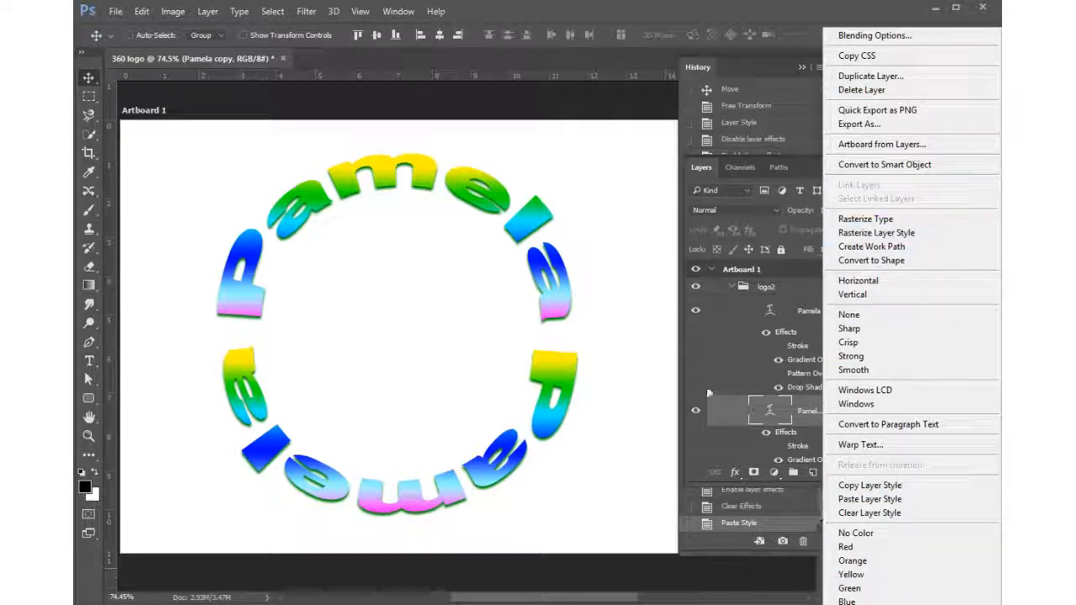
pyautogui.click(726, 418)
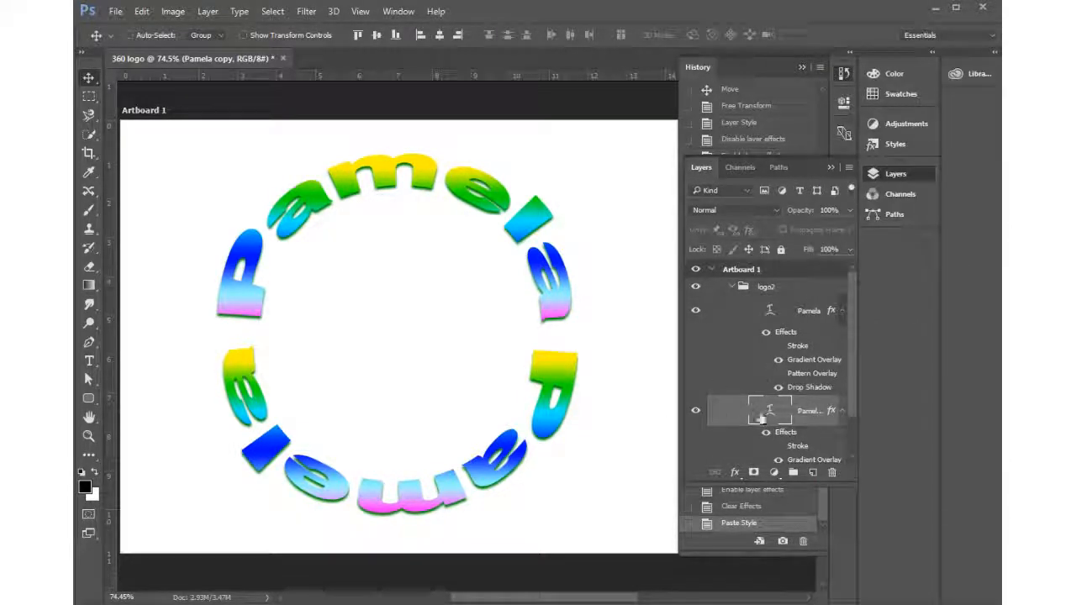
# Collapse the logo2 group and toggle the visibility of logo1 and logo2 to compare the two designs
pyautogui.click(732, 288)
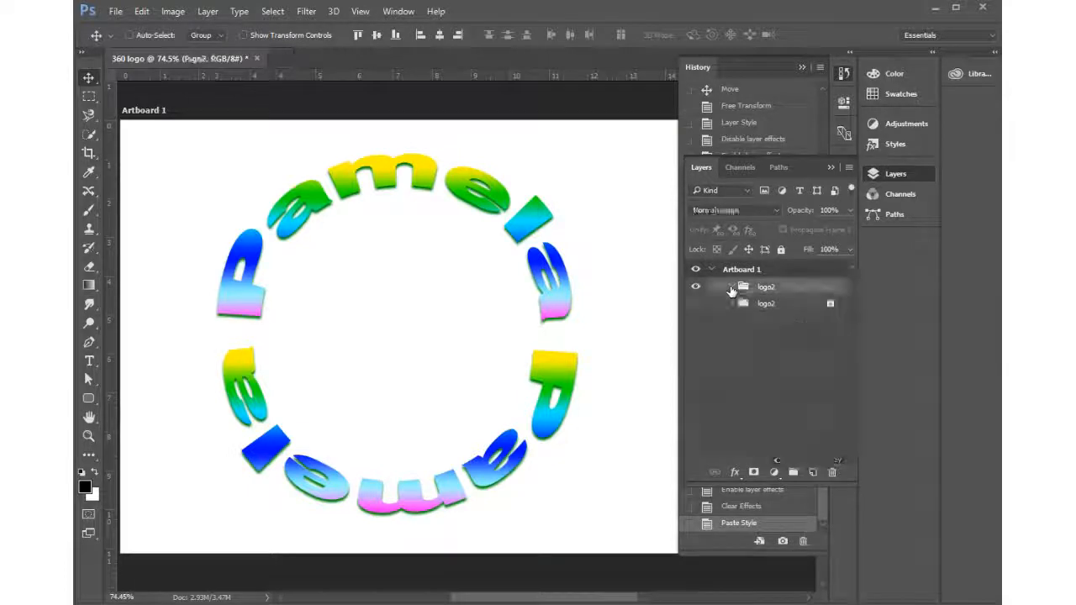
pyautogui.click(695, 287)
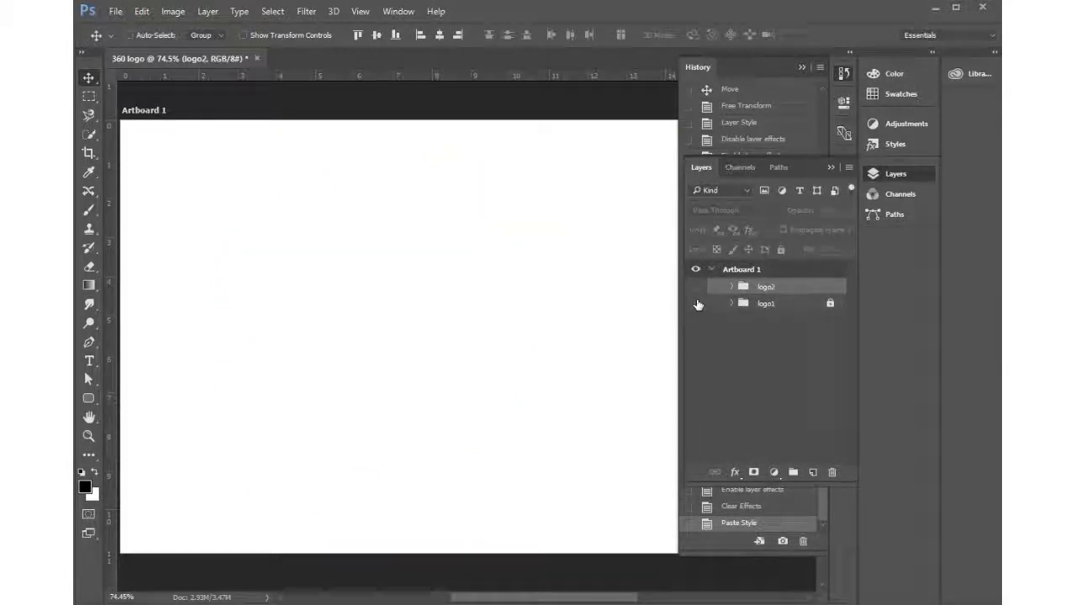
pyautogui.click(697, 304)
pyautogui.click(697, 304)
pyautogui.click(696, 289)
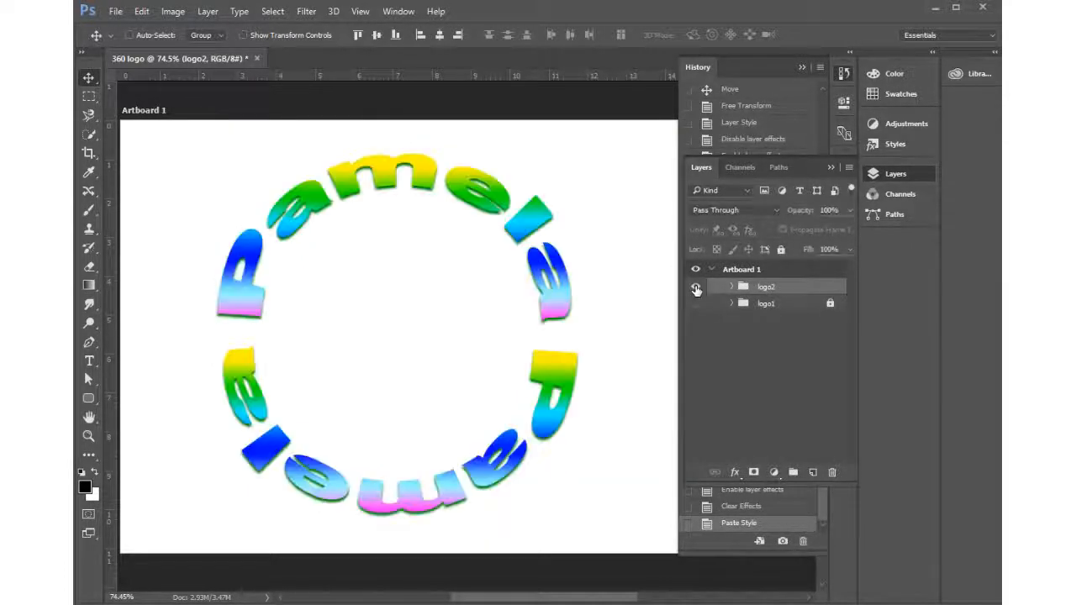
pyautogui.click(697, 289)
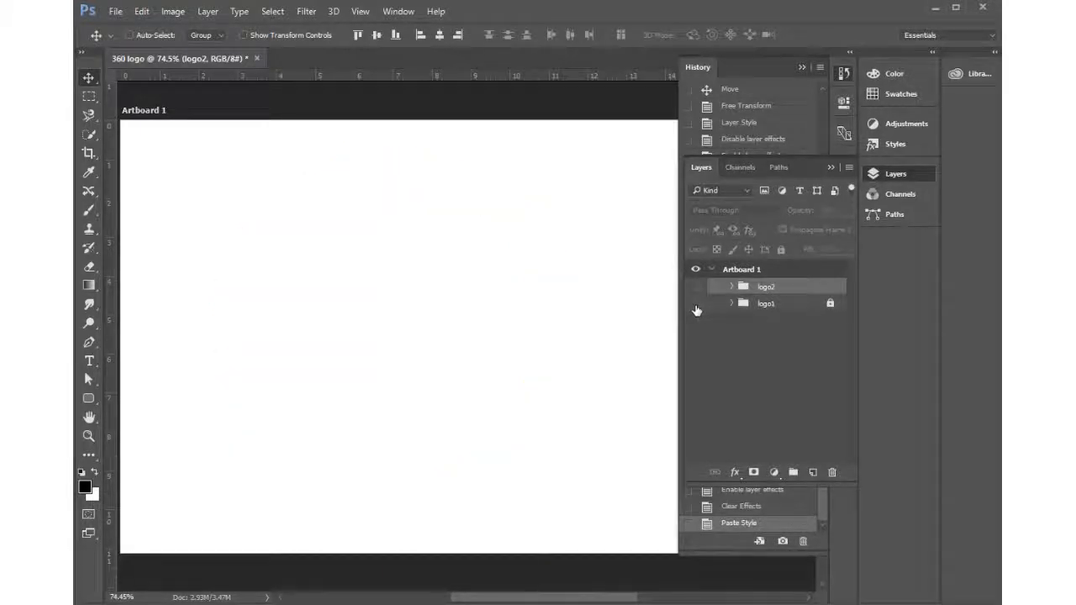
pyautogui.click(697, 304)
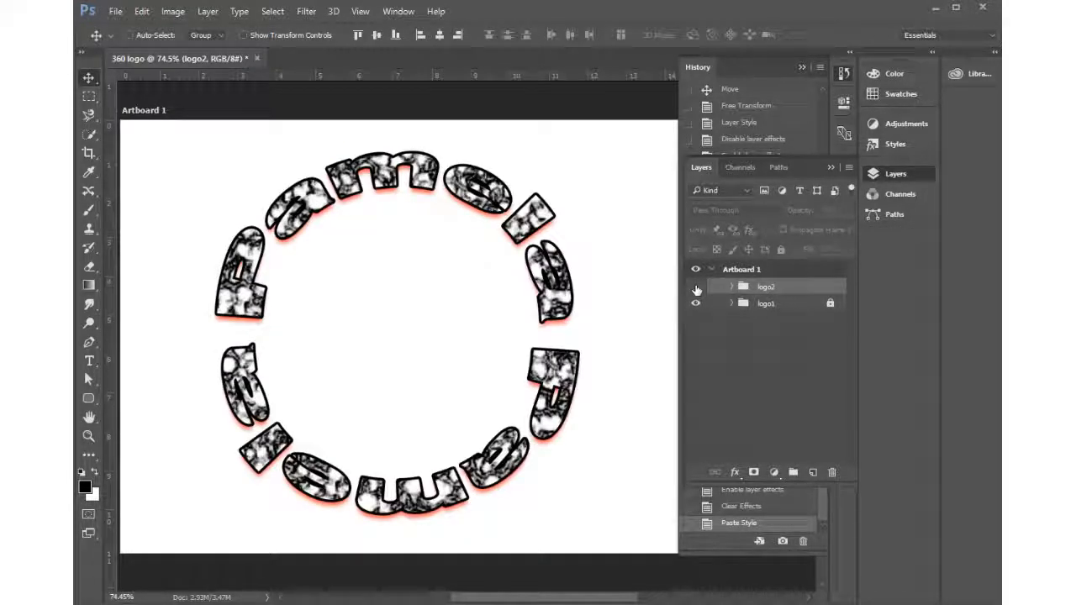
pyautogui.click(696, 288)
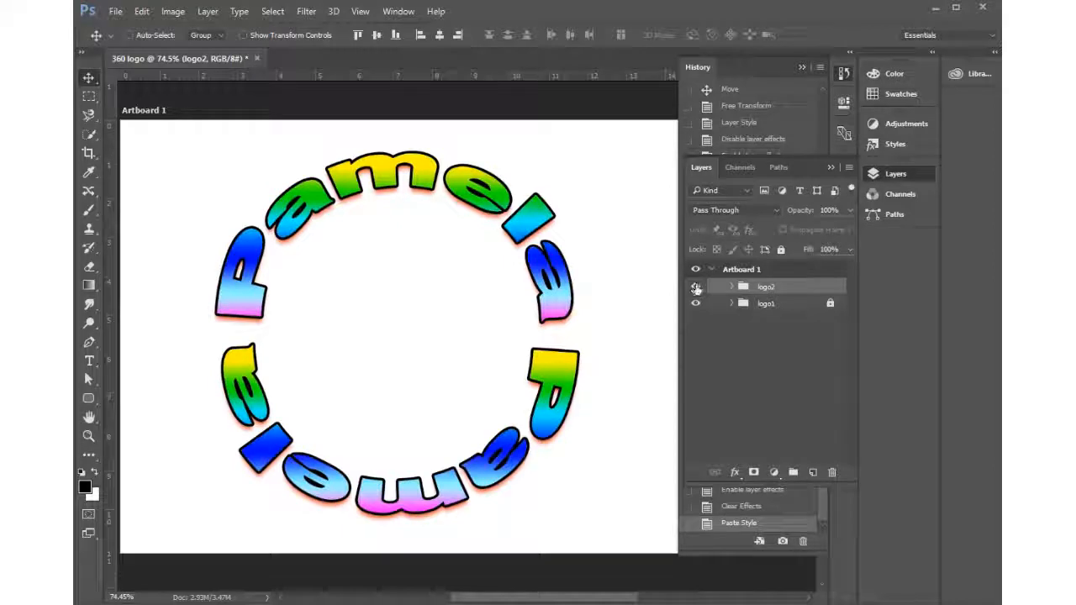
pyautogui.click(696, 304)
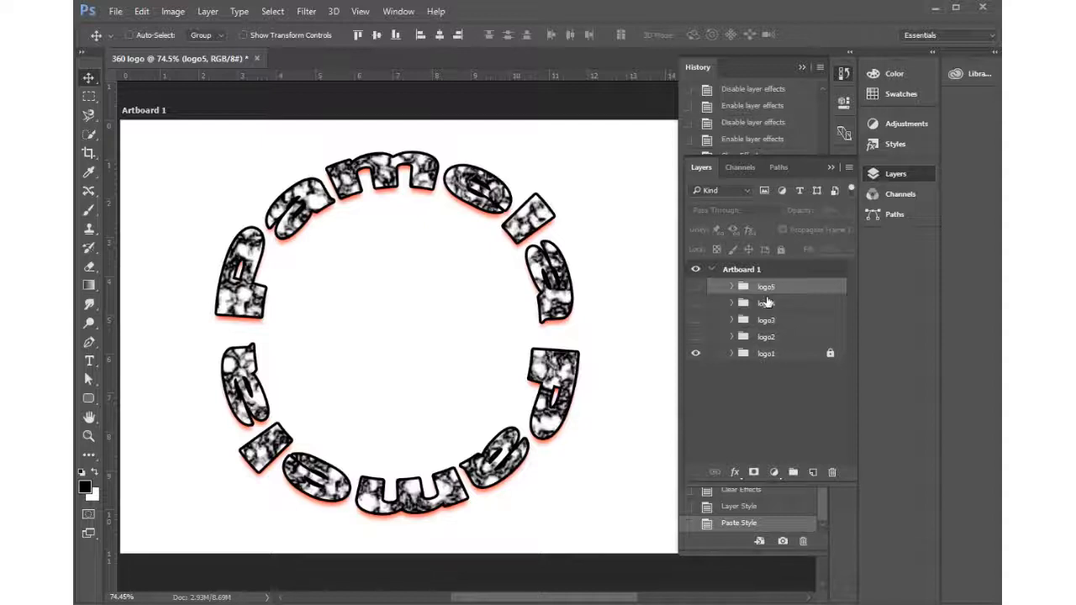
# Hide logo1 and view the logo2, logo3 and logo4 groups one at a time, hiding each again
pyautogui.click(696, 353)
pyautogui.click(695, 338)
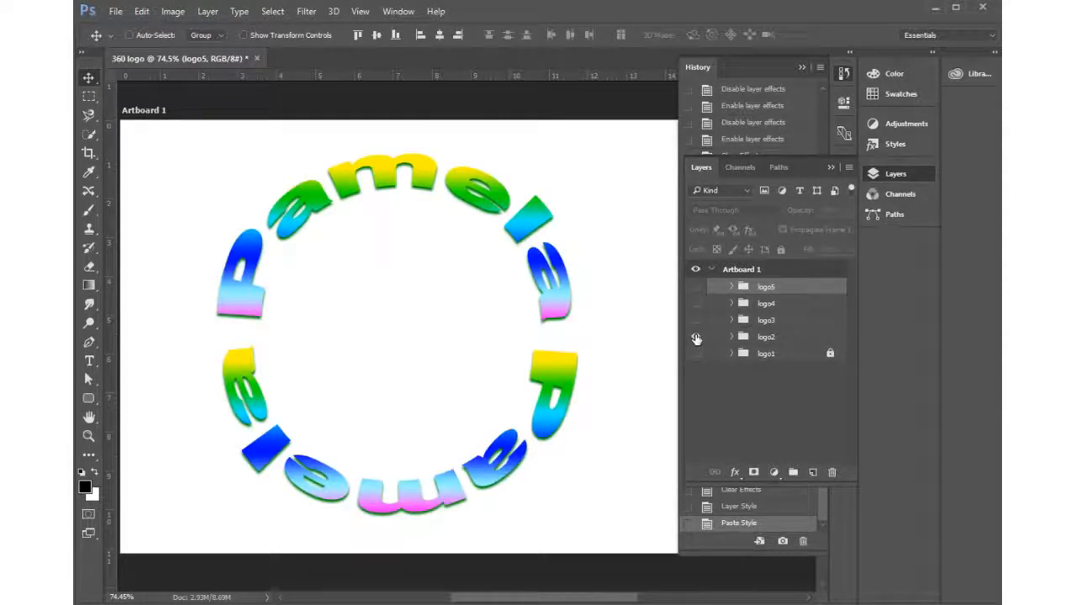
pyautogui.click(696, 338)
pyautogui.click(697, 320)
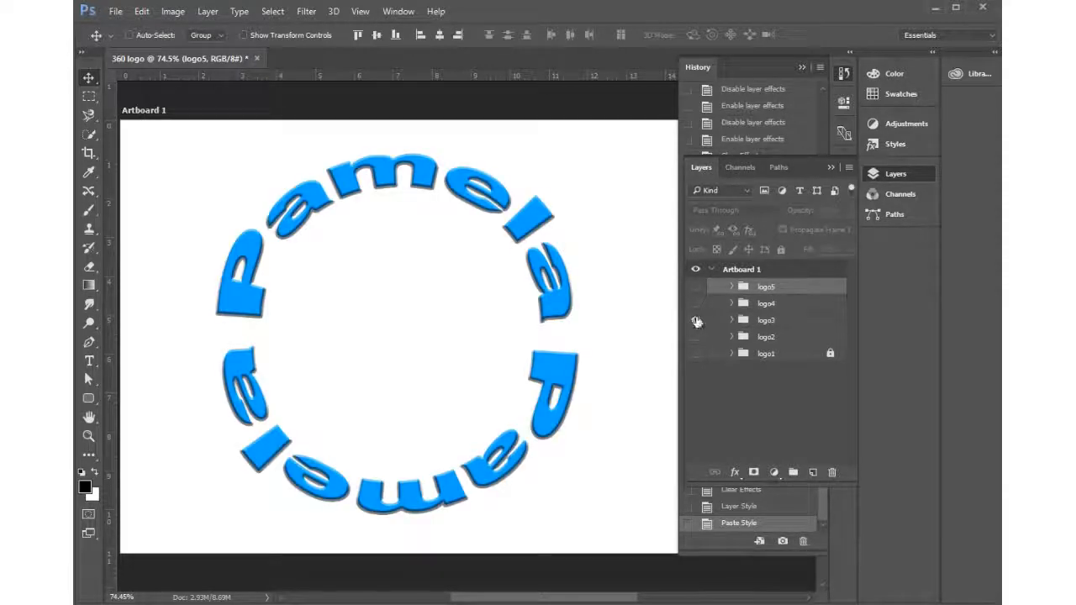
pyautogui.click(696, 321)
pyautogui.click(696, 303)
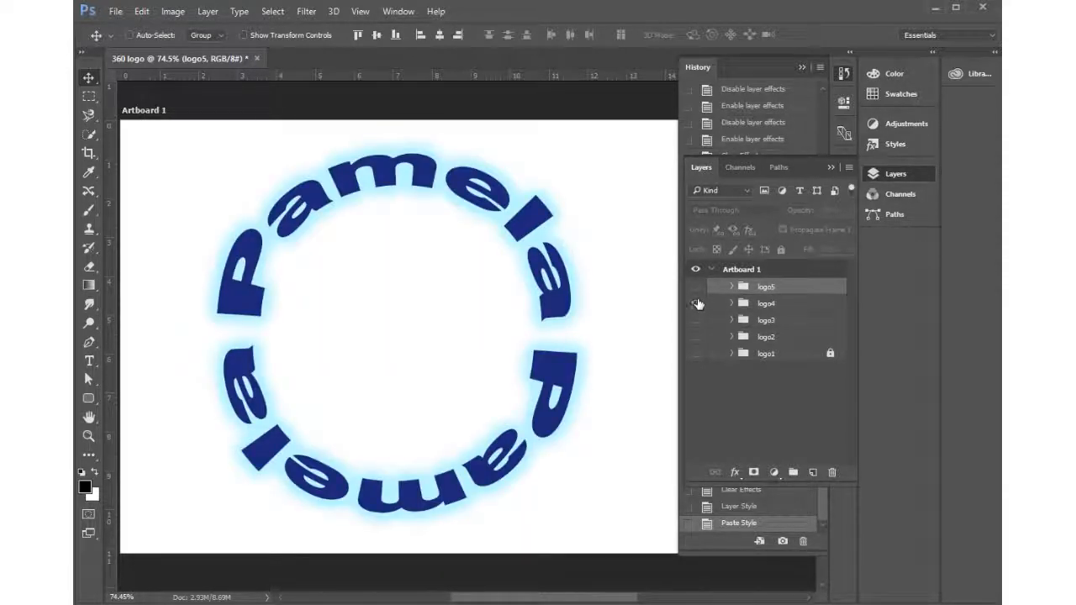
pyautogui.click(696, 304)
# Show only the logo5 group and expand it to list its text layers
pyautogui.click(697, 288)
pyautogui.click(696, 288)
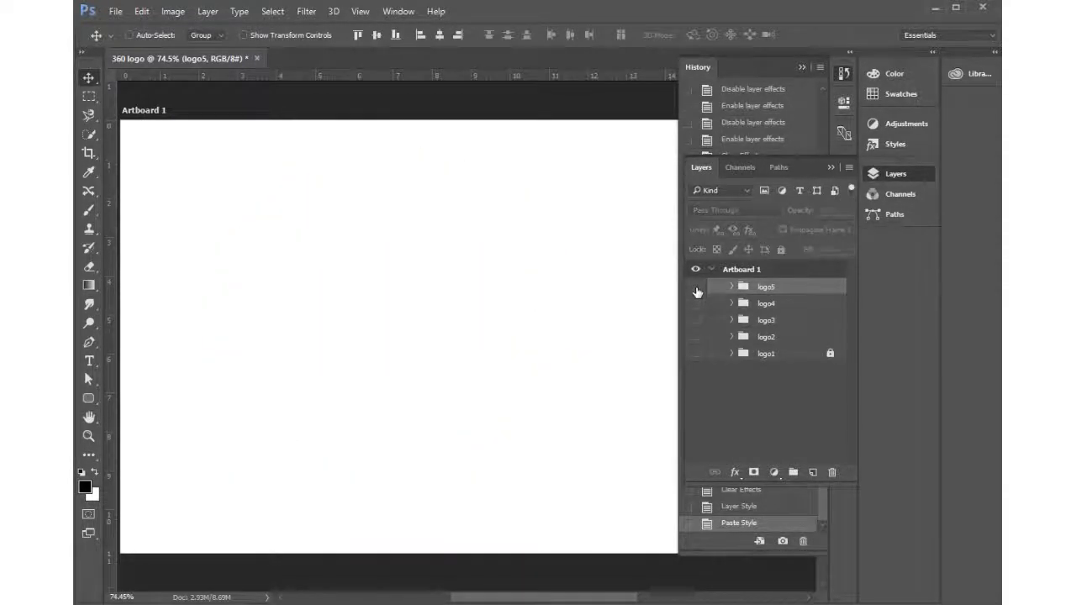
pyautogui.click(696, 288)
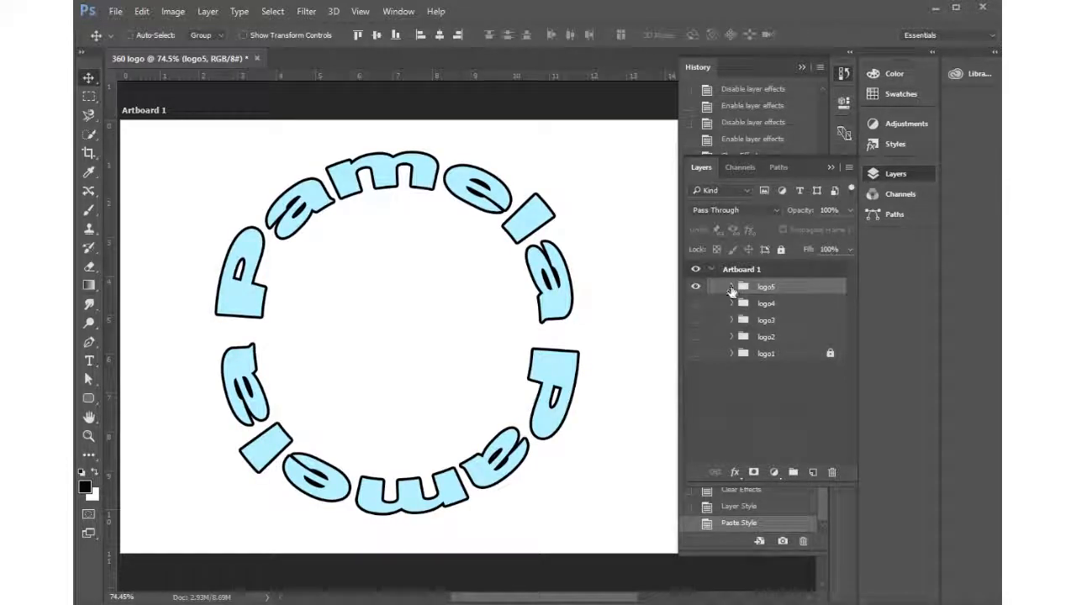
pyautogui.click(732, 286)
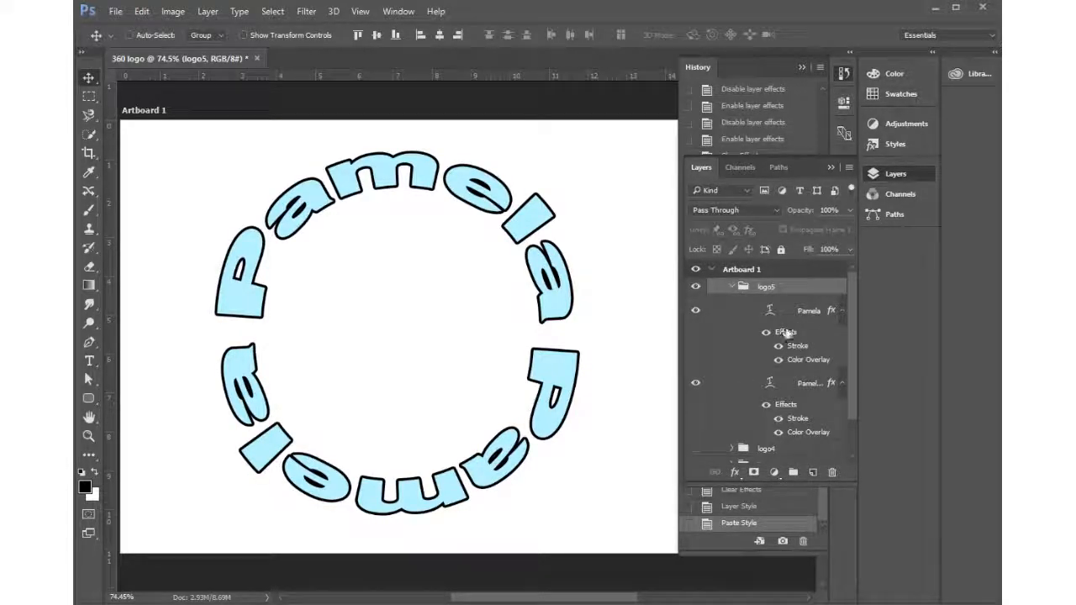
# Change the font of the whole upper arch text in logo5 to Cooper Black and commit the edit
pyautogui.click(809, 313)
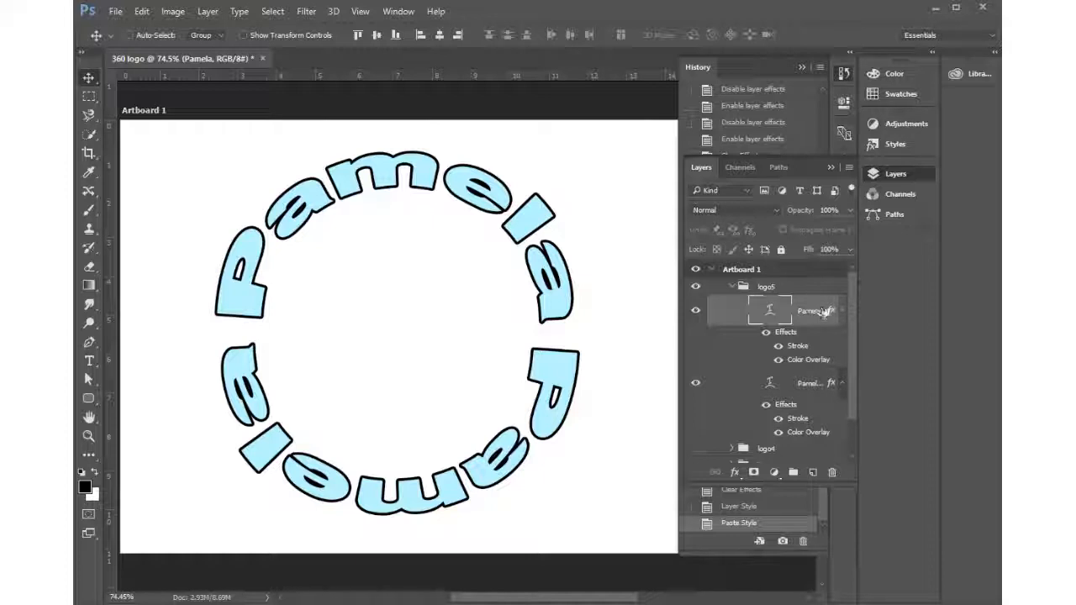
pyautogui.click(90, 362)
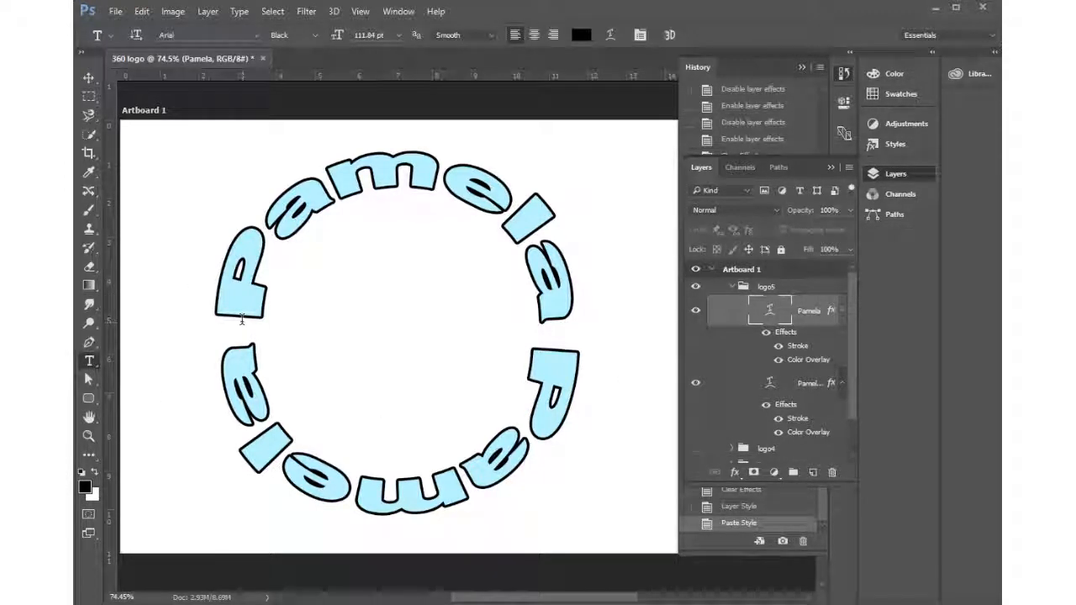
pyautogui.moveTo(242, 319); pyautogui.dragTo(600, 301)
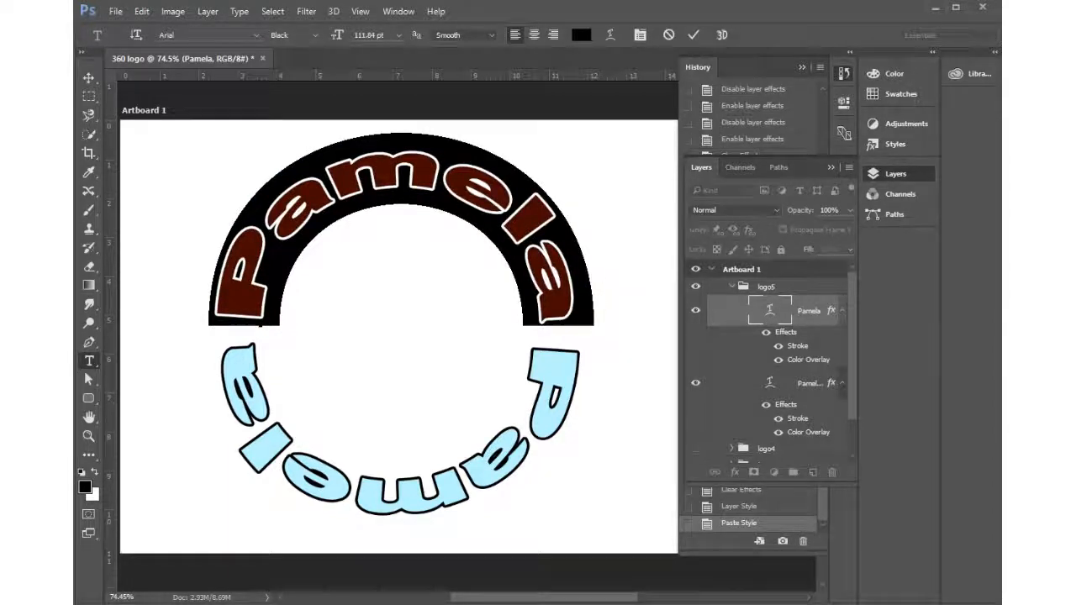
pyautogui.click(258, 35)
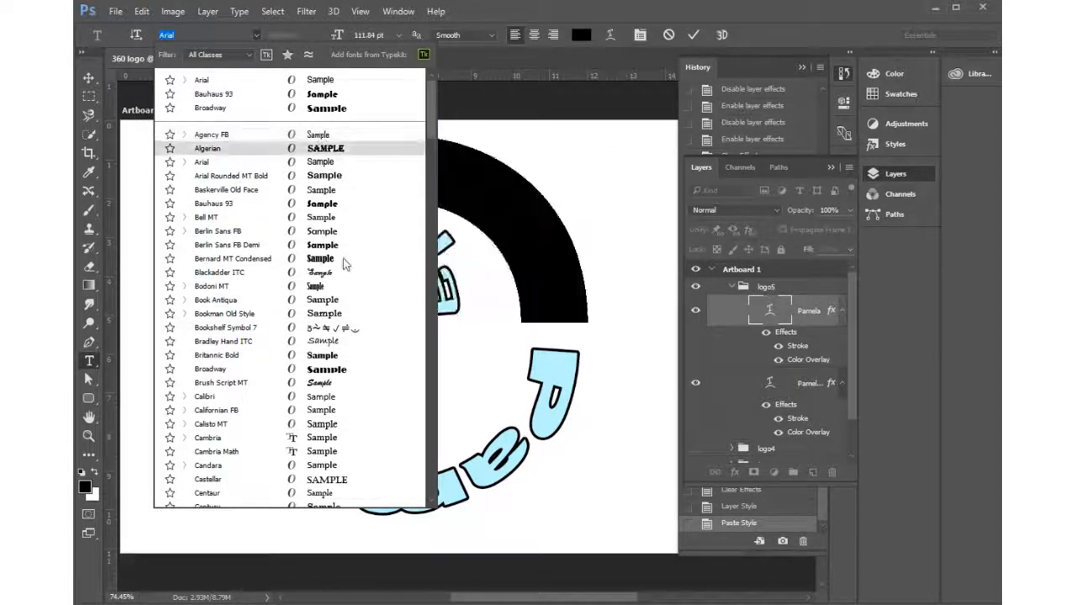
pyautogui.scroll(-3, 272, 433)
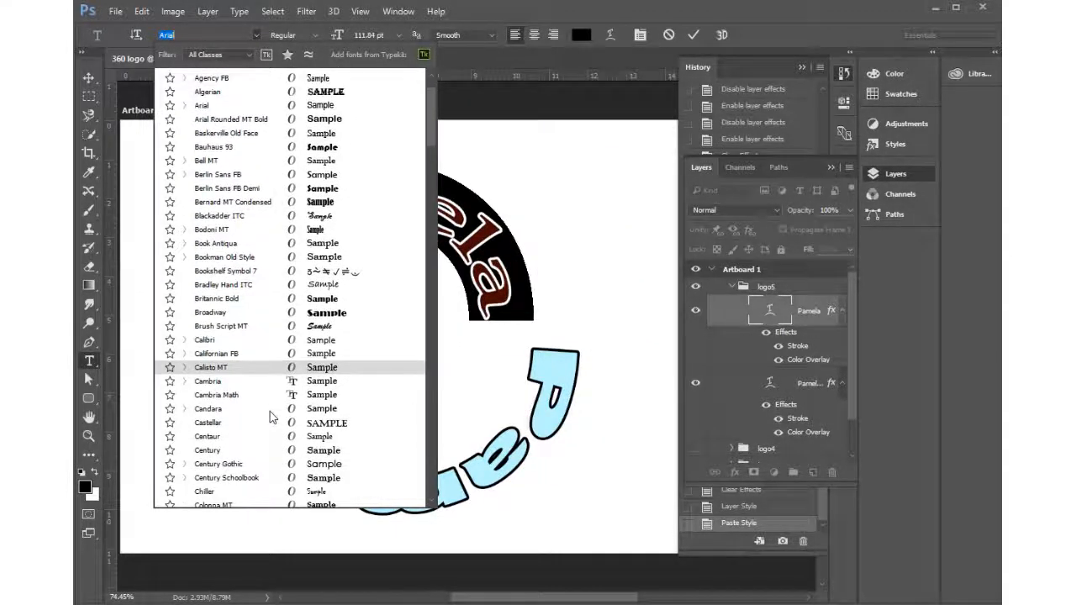
pyautogui.scroll(-1, 271, 413)
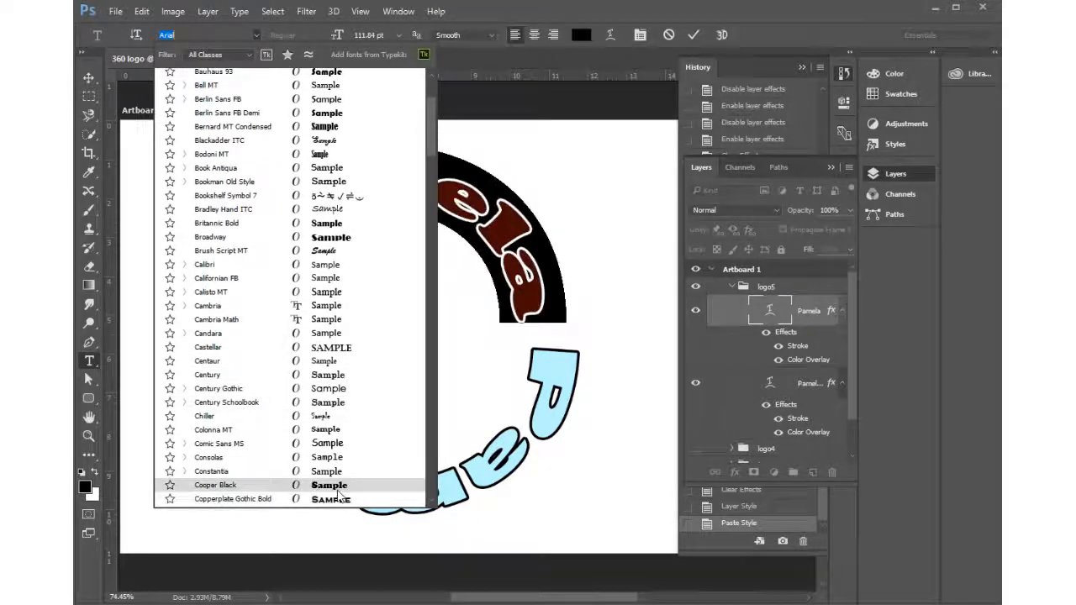
pyautogui.click(272, 486)
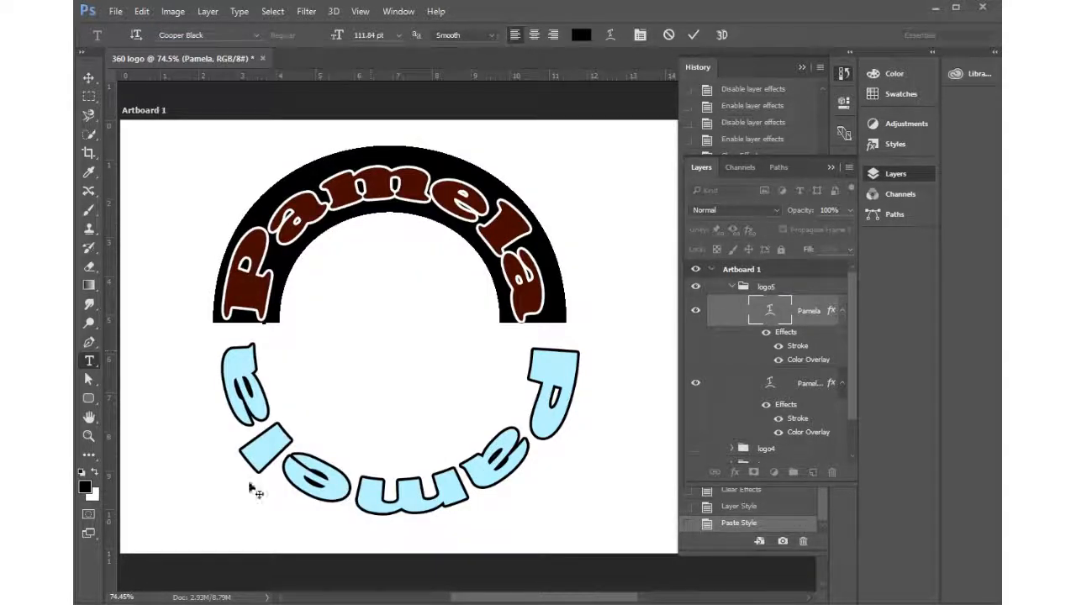
pyautogui.click(809, 309)
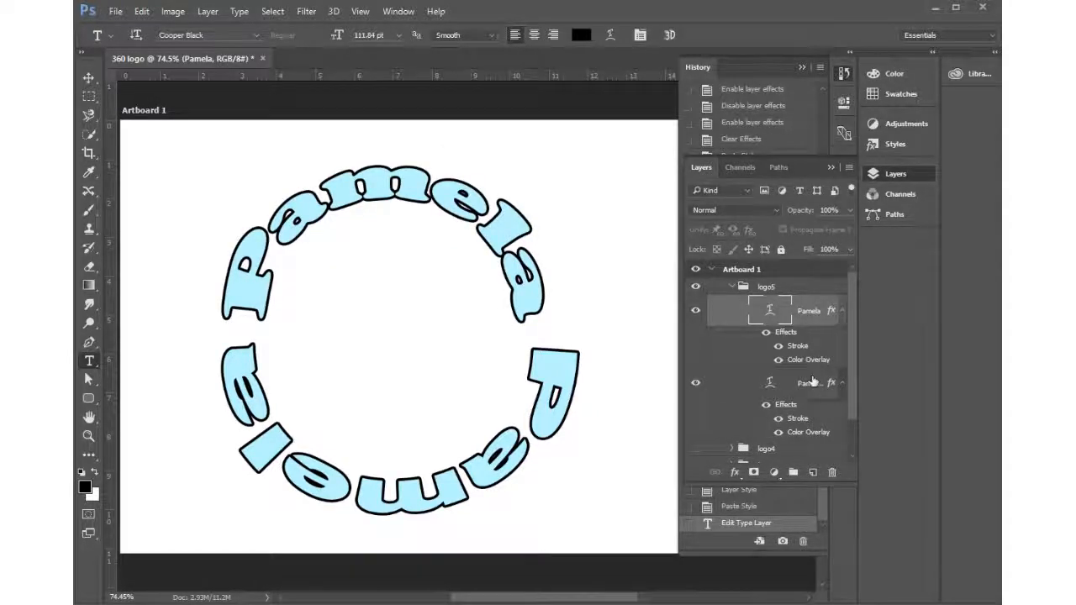
# Set the whole lower arch text in logo5 to Cooper Black and move it up beneath the upper arch to close the circle
pyautogui.click(807, 382)
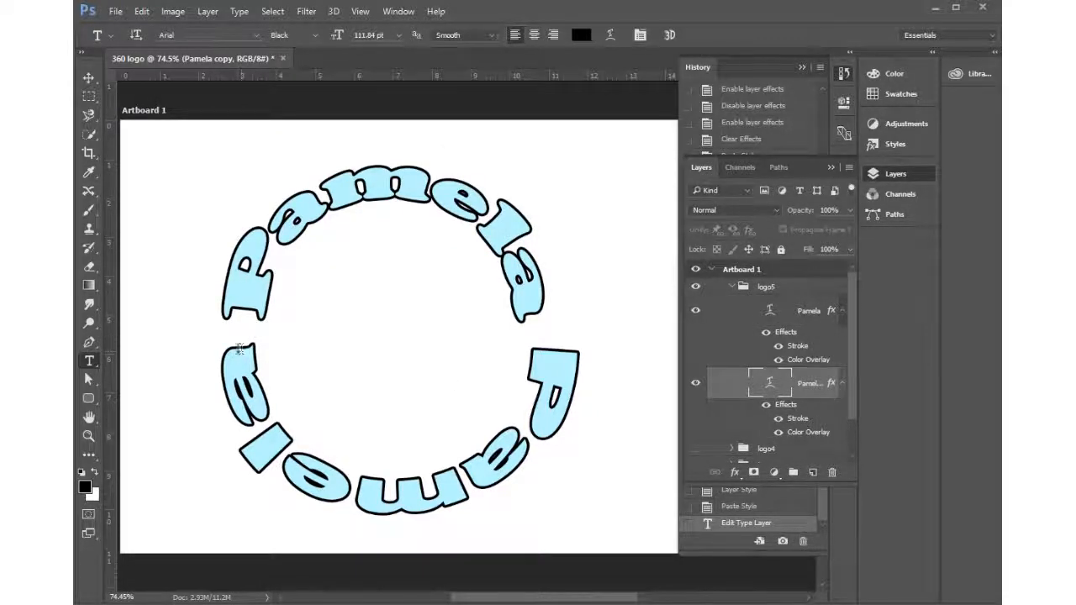
pyautogui.moveTo(240, 348); pyautogui.dragTo(534, 340)
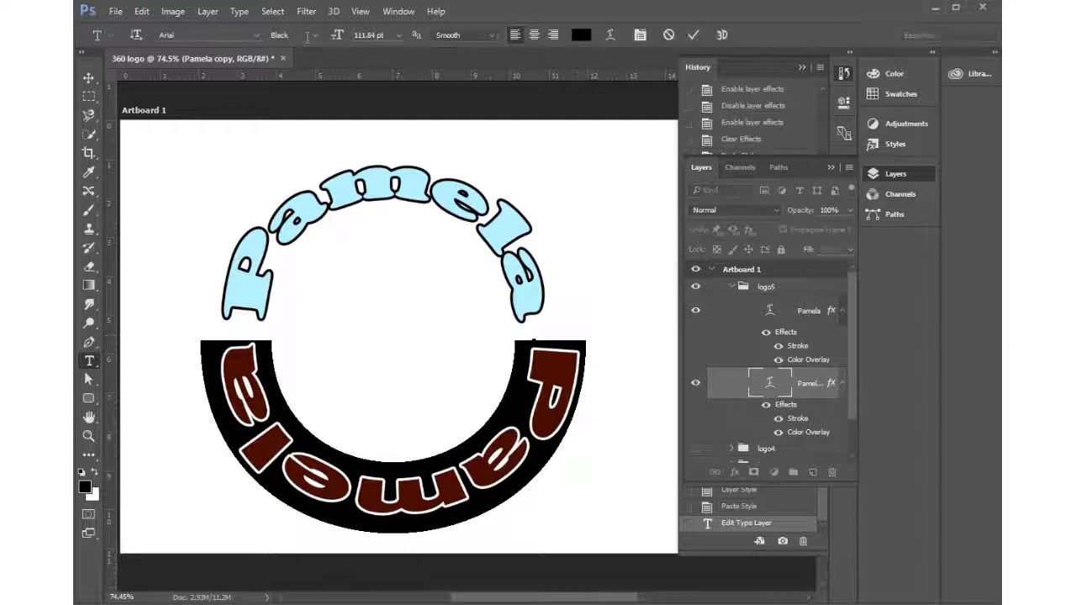
pyautogui.click(257, 35)
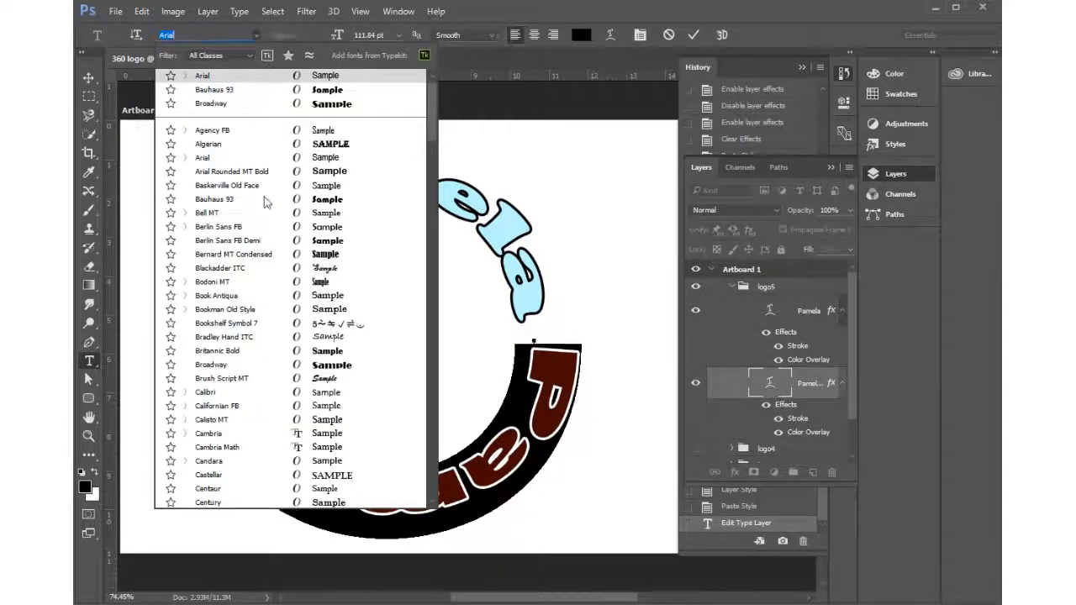
pyautogui.scroll(-3, 233, 404)
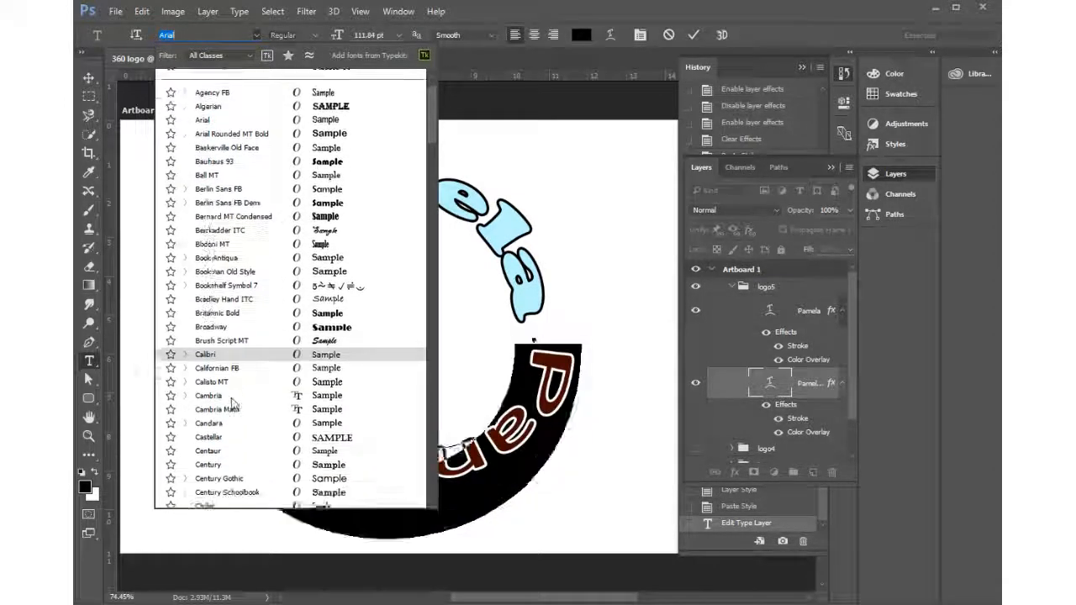
pyautogui.scroll(-3, 229, 394)
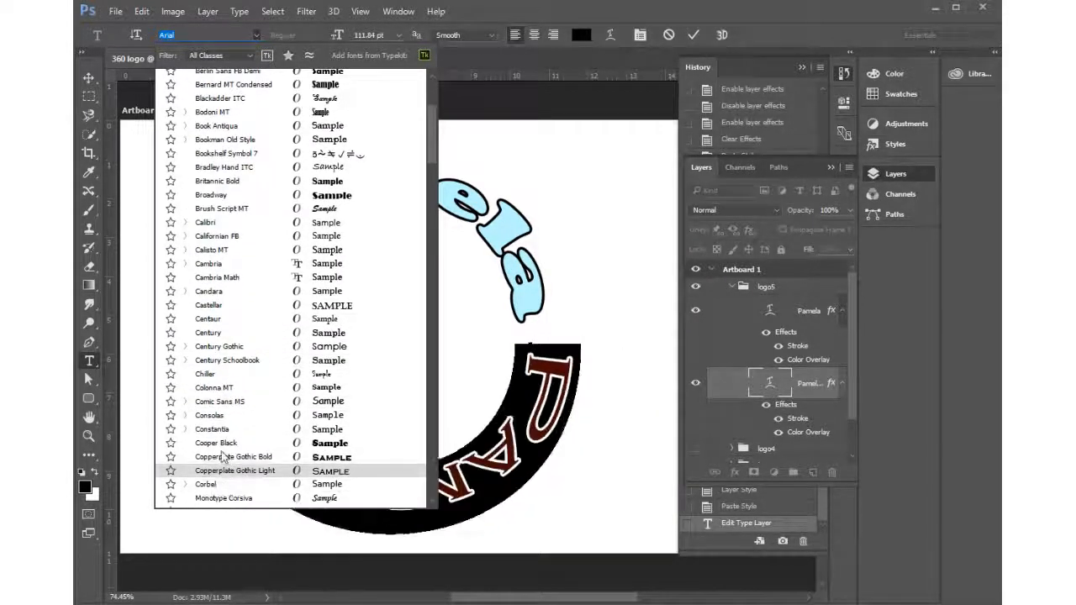
pyautogui.click(217, 443)
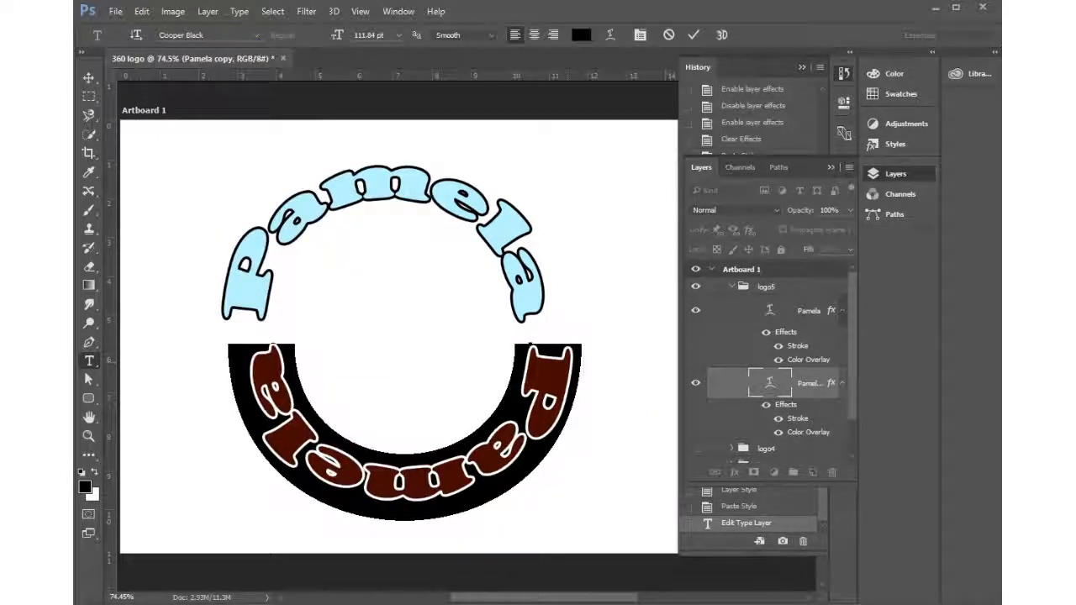
pyautogui.click(90, 76)
pyautogui.moveTo(559, 367)
pyautogui.mouseDown()
pyautogui.moveTo(521, 367)
pyautogui.moveTo(526, 358)
pyautogui.moveTo(550, 384)
pyautogui.mouseUp()
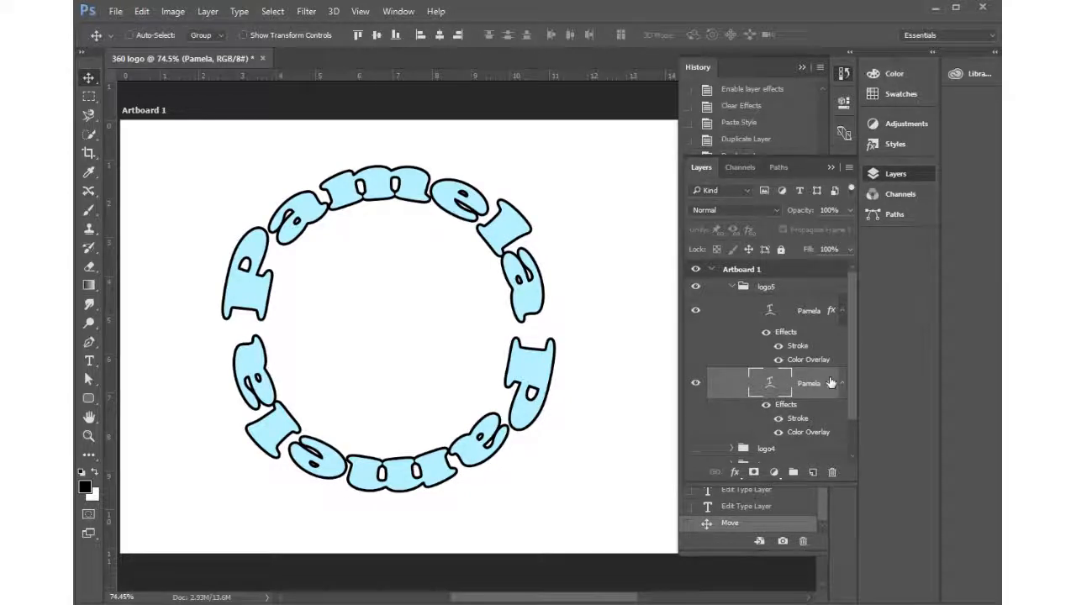
# Select the entire lower arch text for editing and open its Warp Text settings
pyautogui.click(88, 364)
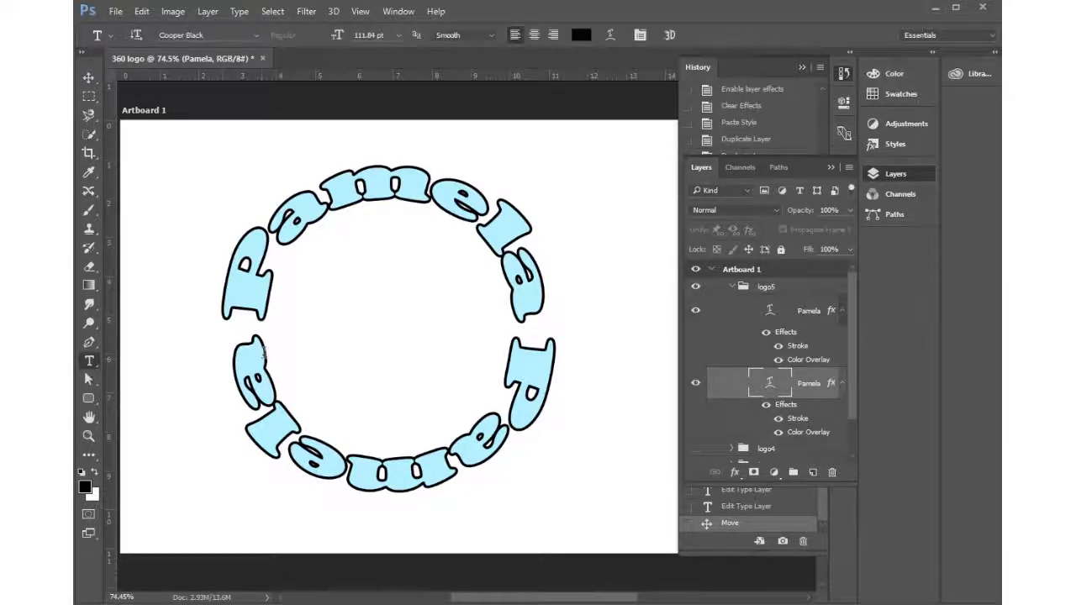
pyautogui.moveTo(247, 338); pyautogui.dragTo(550, 329)
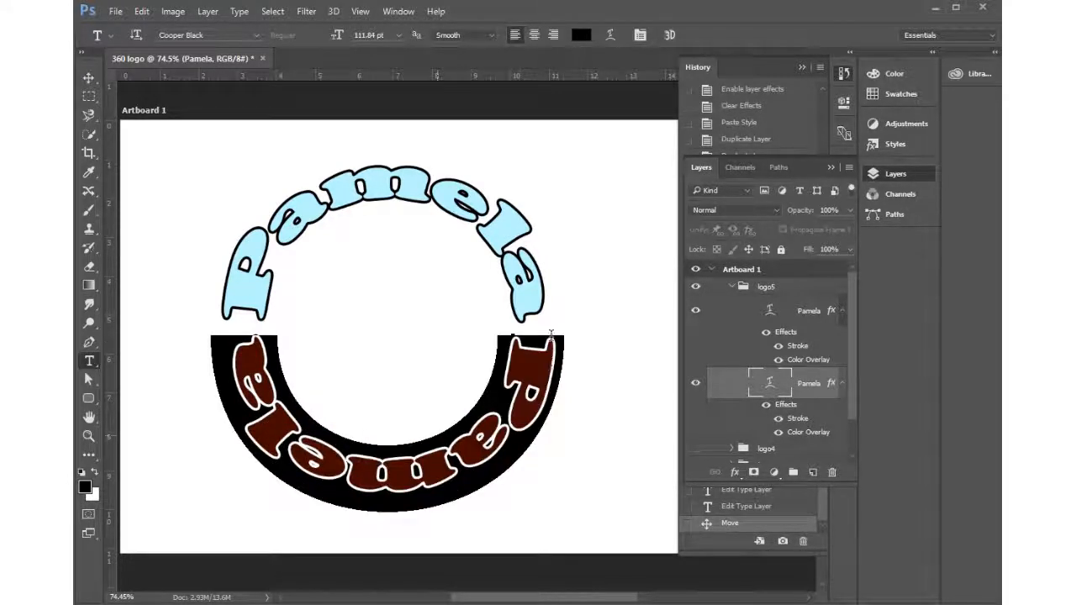
pyautogui.click(611, 36)
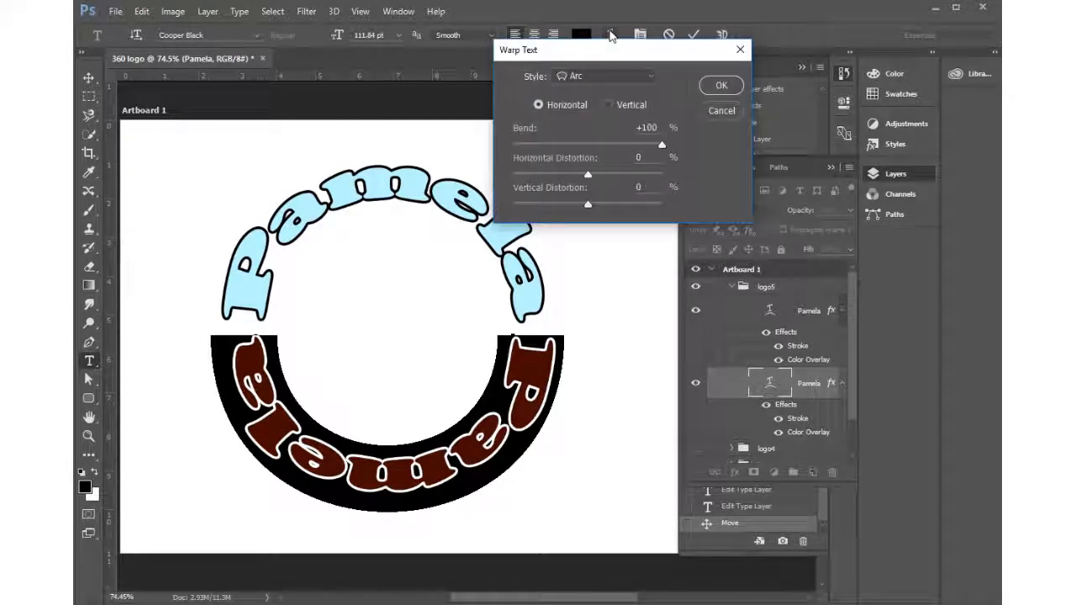
# Try the Bulge, Rise, Wave, Shell Lower and Arch warp styles on the lower text
pyautogui.click(652, 76)
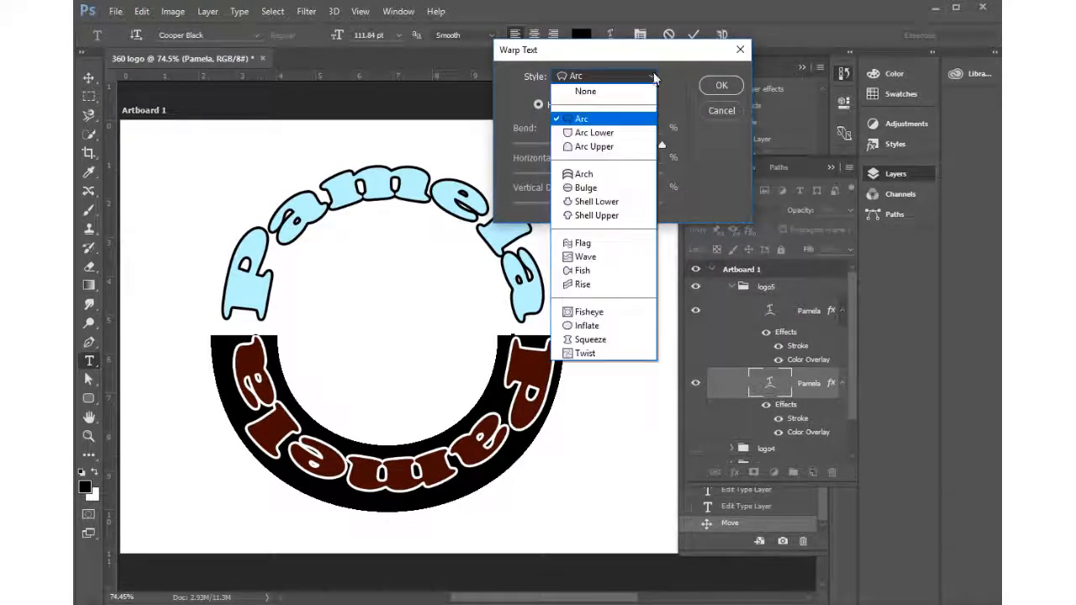
pyautogui.click(581, 188)
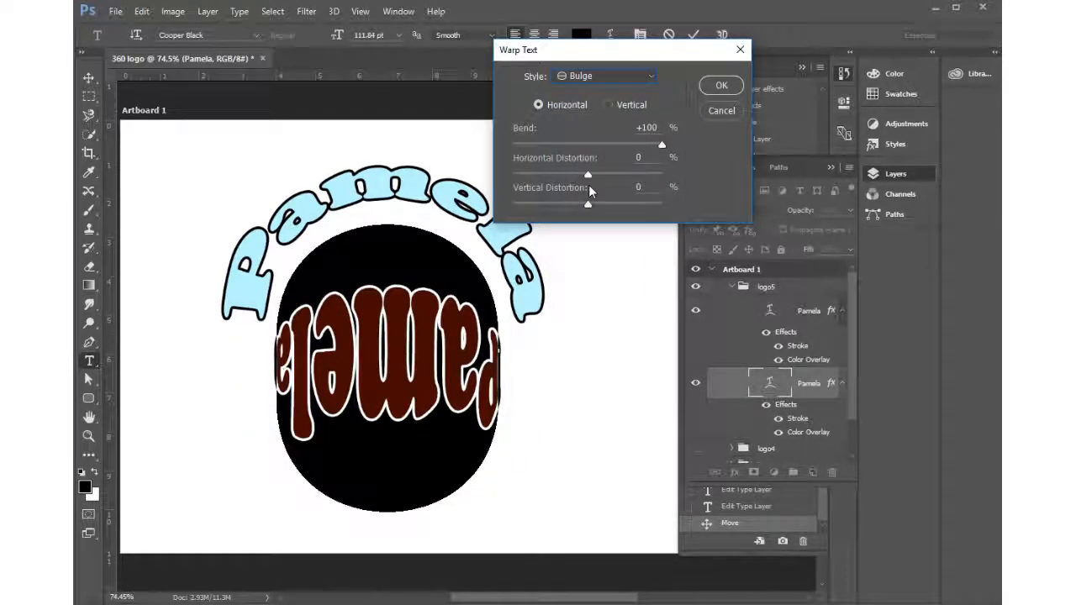
pyautogui.click(645, 77)
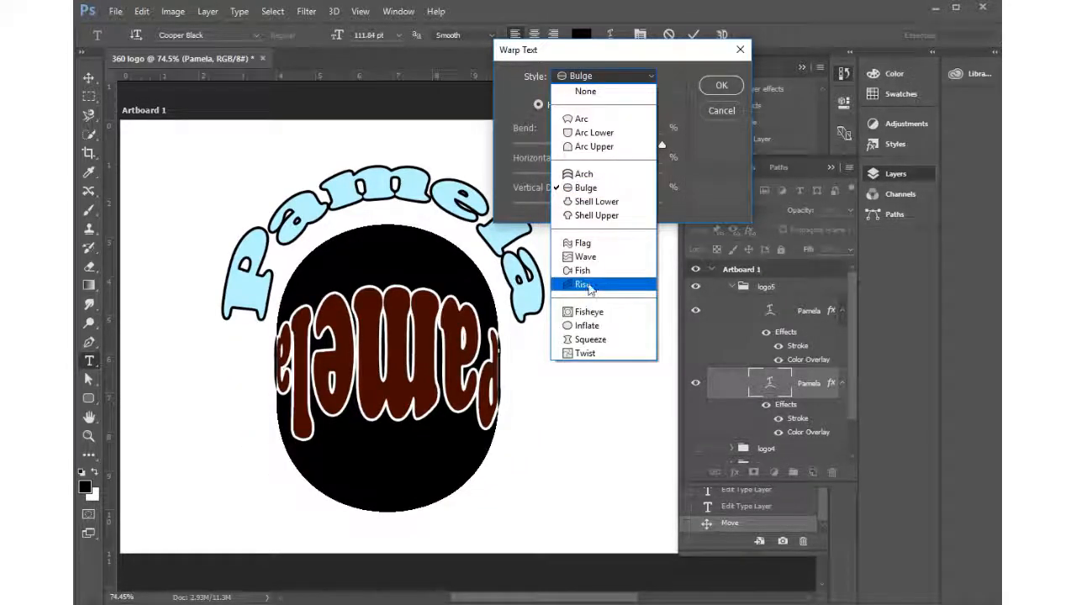
pyautogui.click(588, 285)
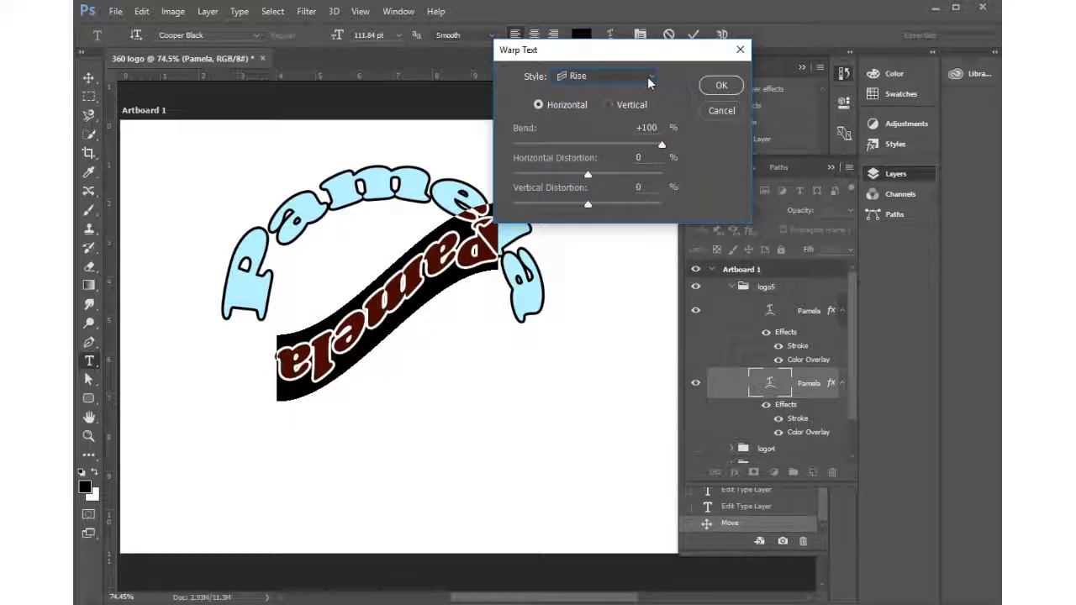
pyautogui.click(648, 79)
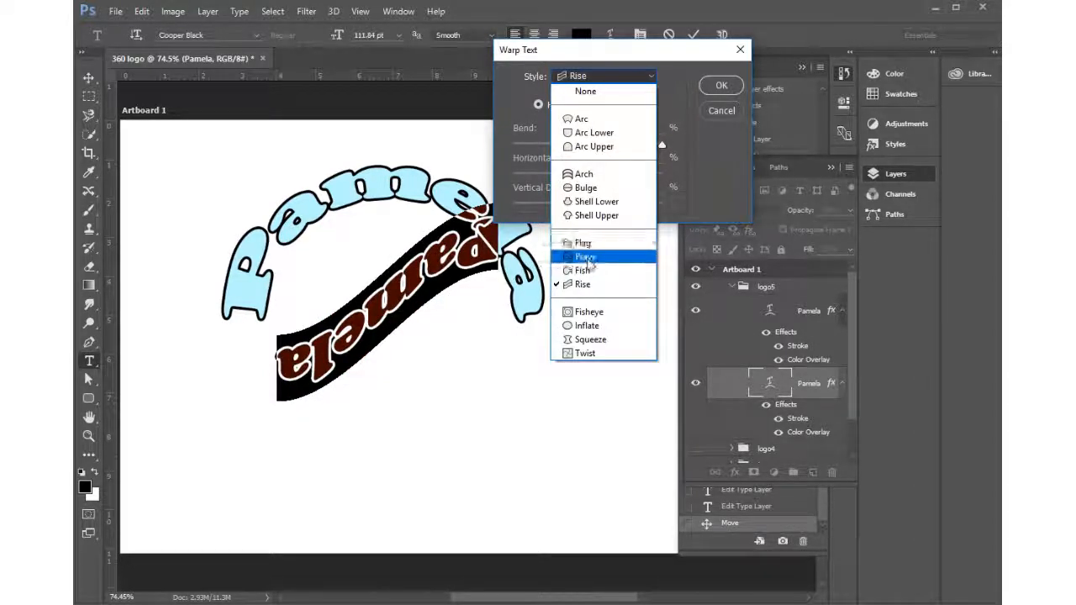
pyautogui.click(588, 257)
pyautogui.click(654, 79)
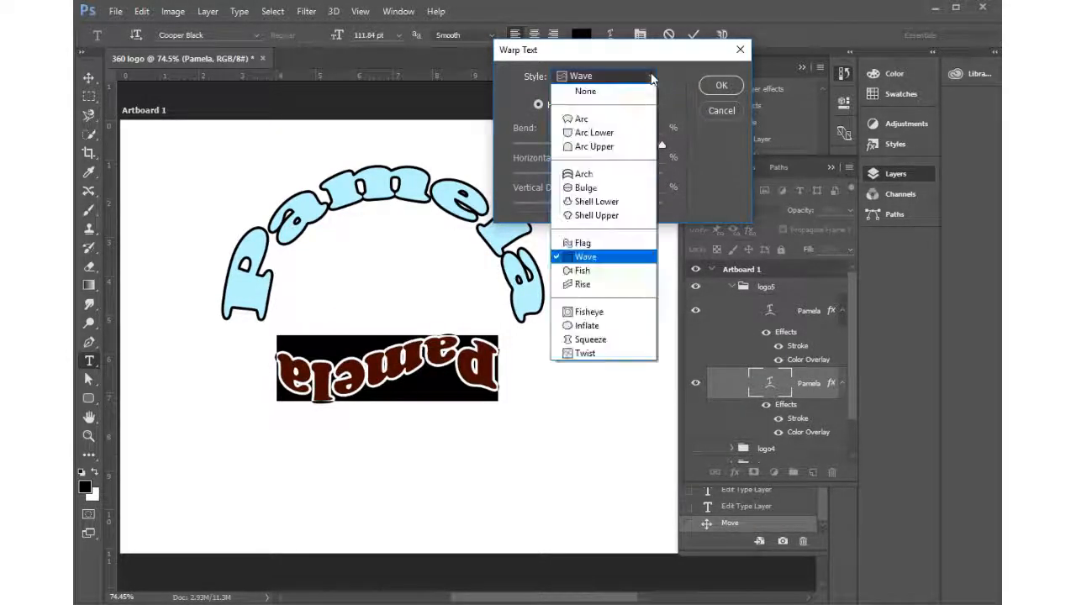
pyautogui.click(597, 205)
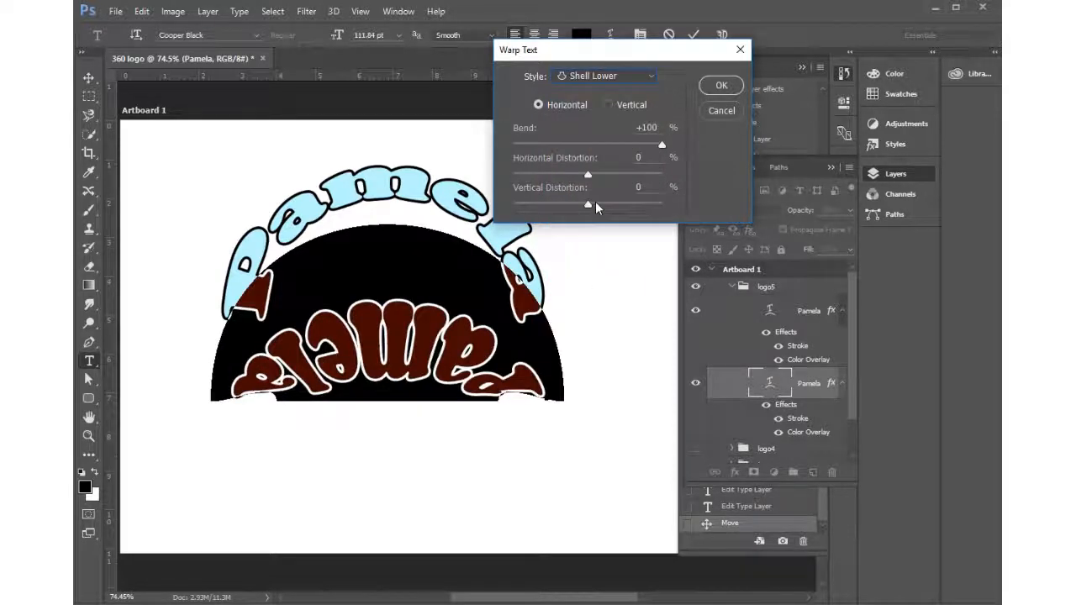
pyautogui.click(648, 78)
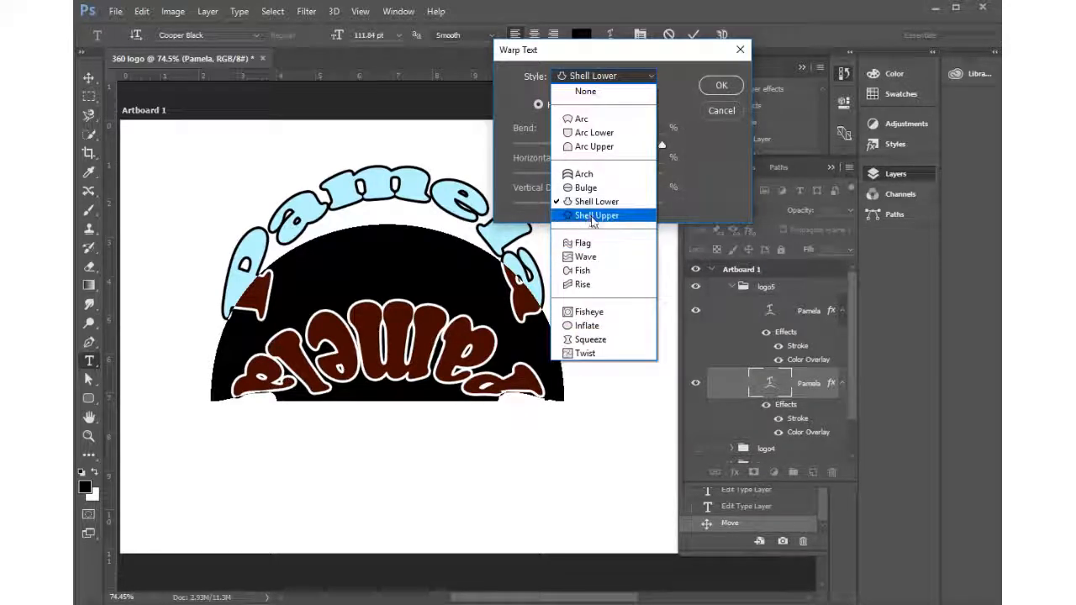
pyautogui.click(580, 174)
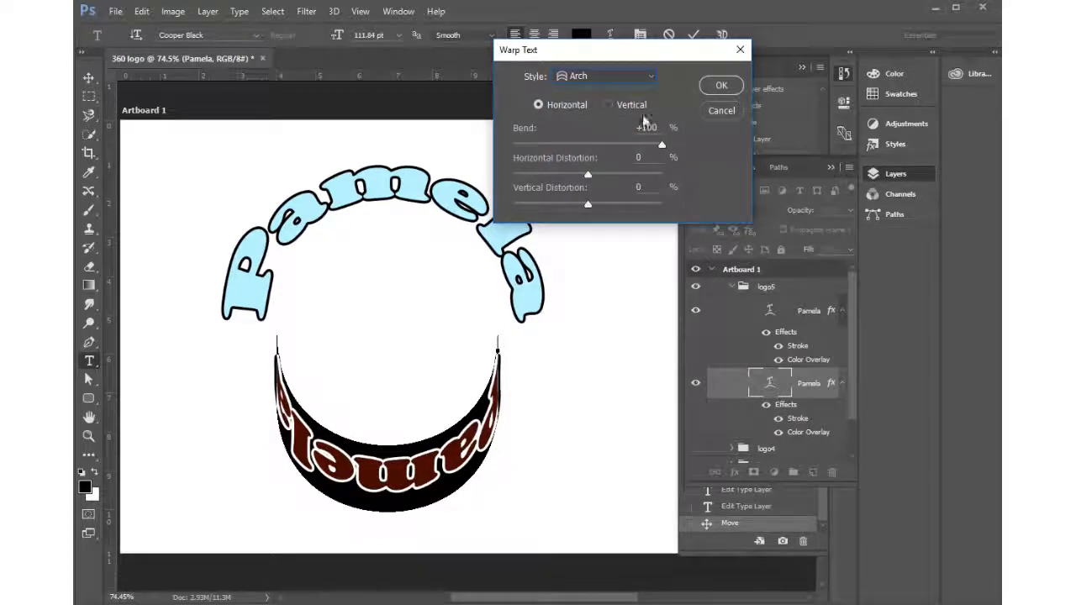
# Warp the lower text with the Rise style at a +23% bend
pyautogui.click(613, 74)
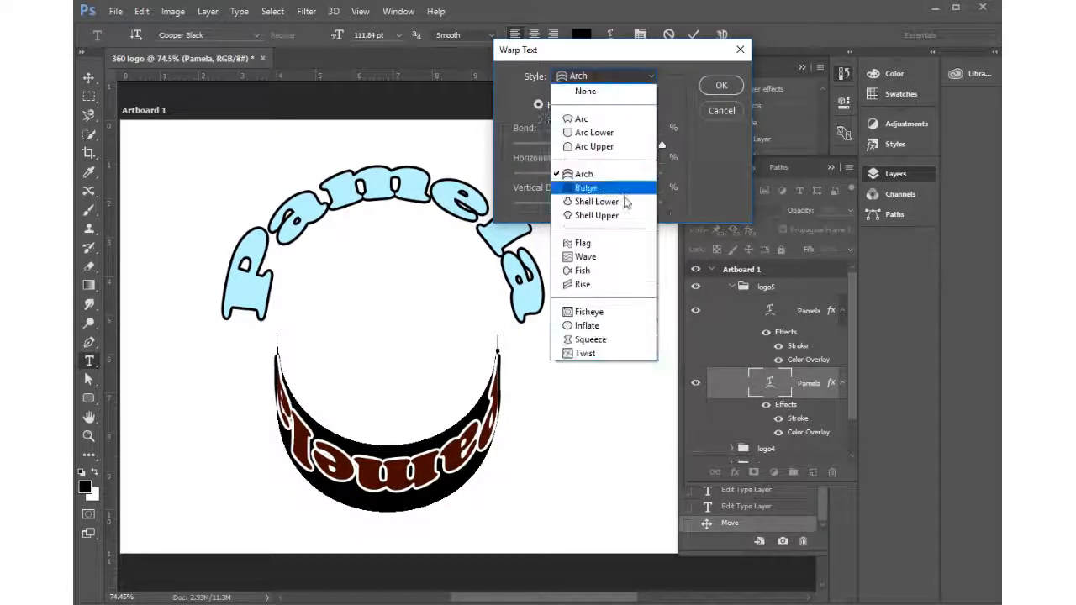
pyautogui.click(587, 288)
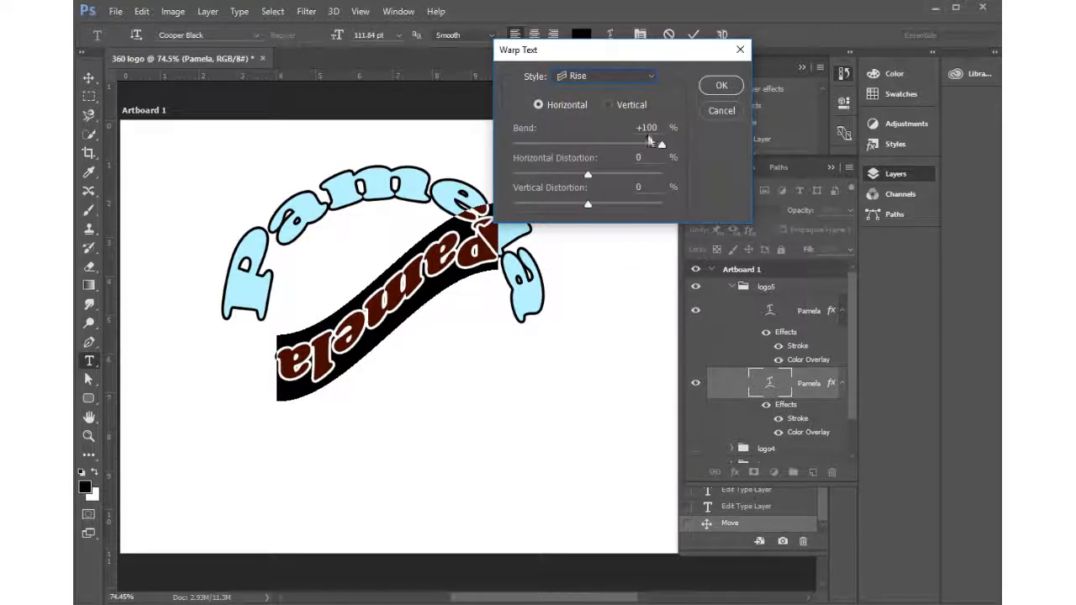
pyautogui.moveTo(662, 148); pyautogui.dragTo(607, 151)
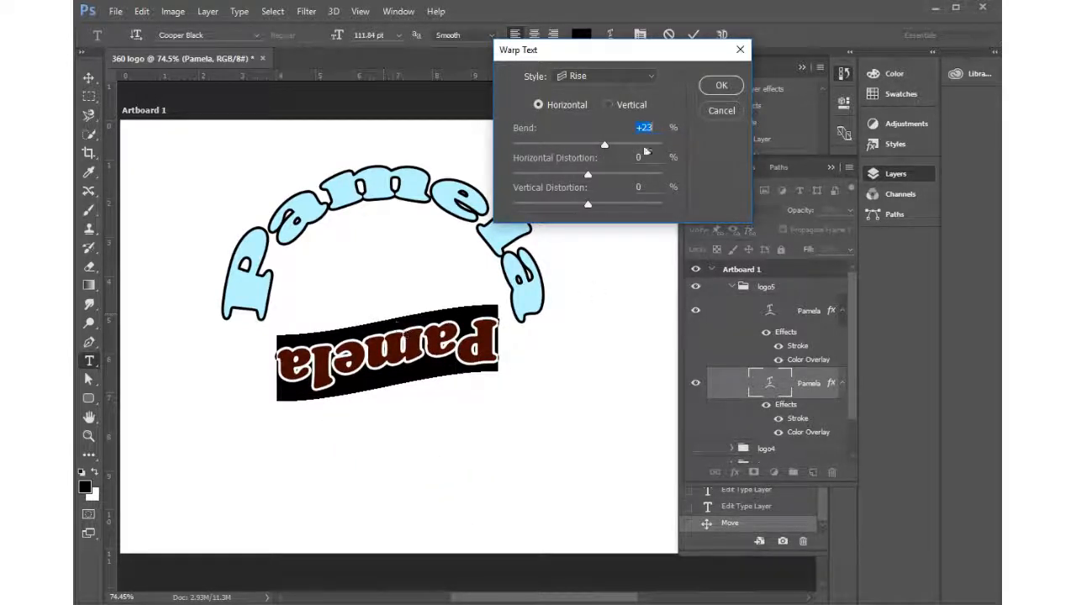
pyautogui.click(722, 86)
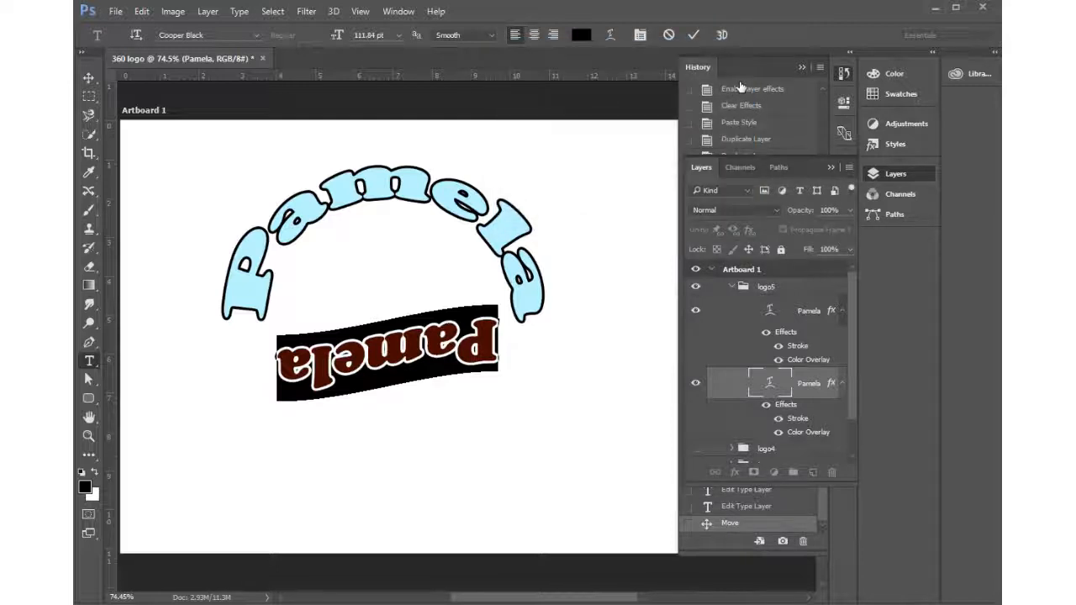
# Warp the whole upper text in logo5 with the Rise style at a -35% bend and commit the edit
pyautogui.click(806, 306)
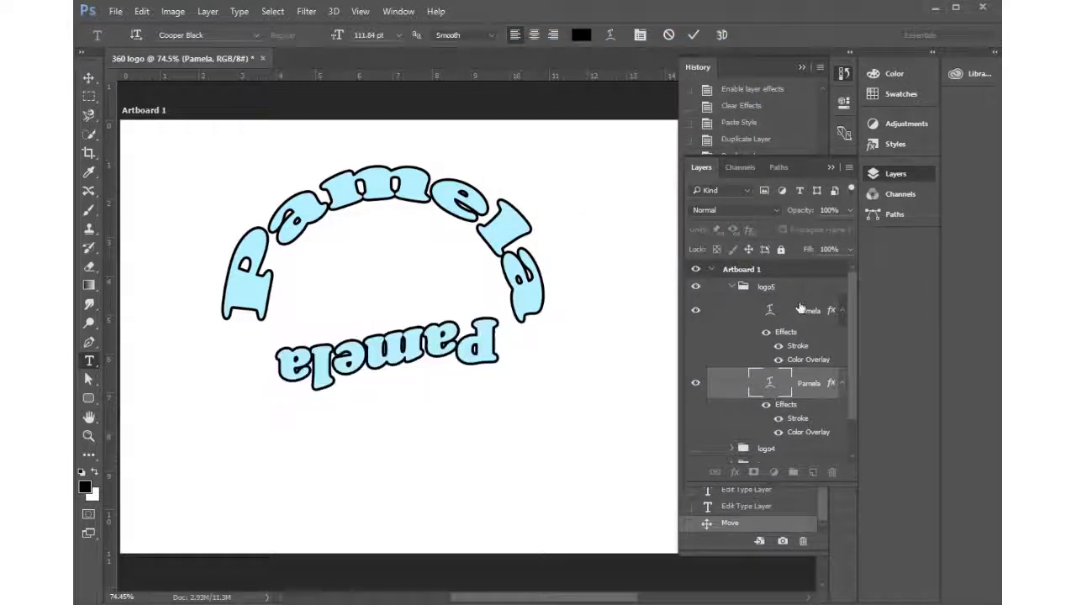
pyautogui.moveTo(241, 311); pyautogui.dragTo(551, 315)
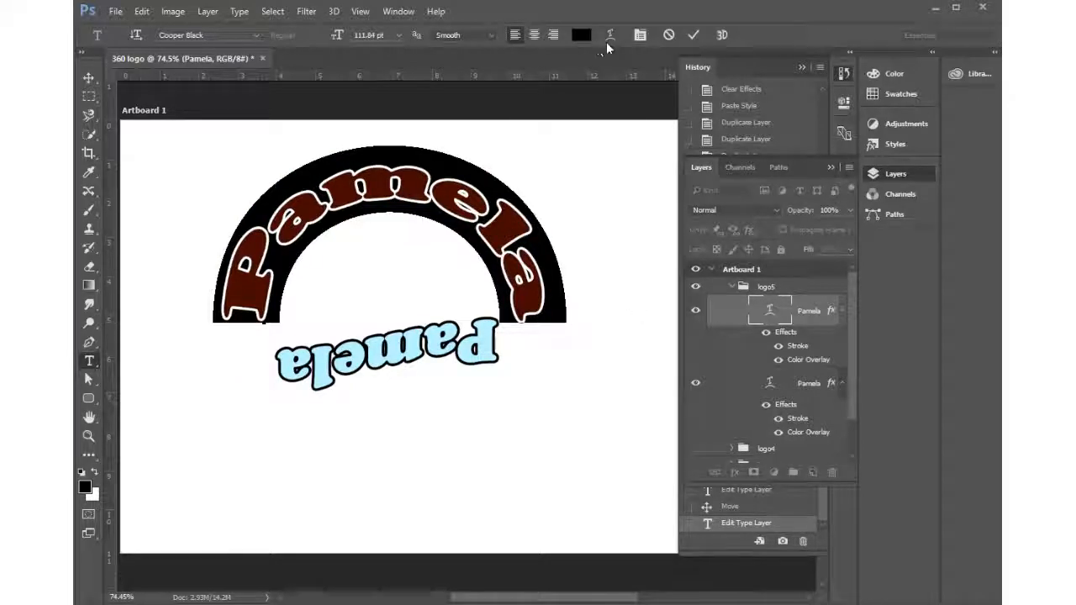
pyautogui.click(611, 36)
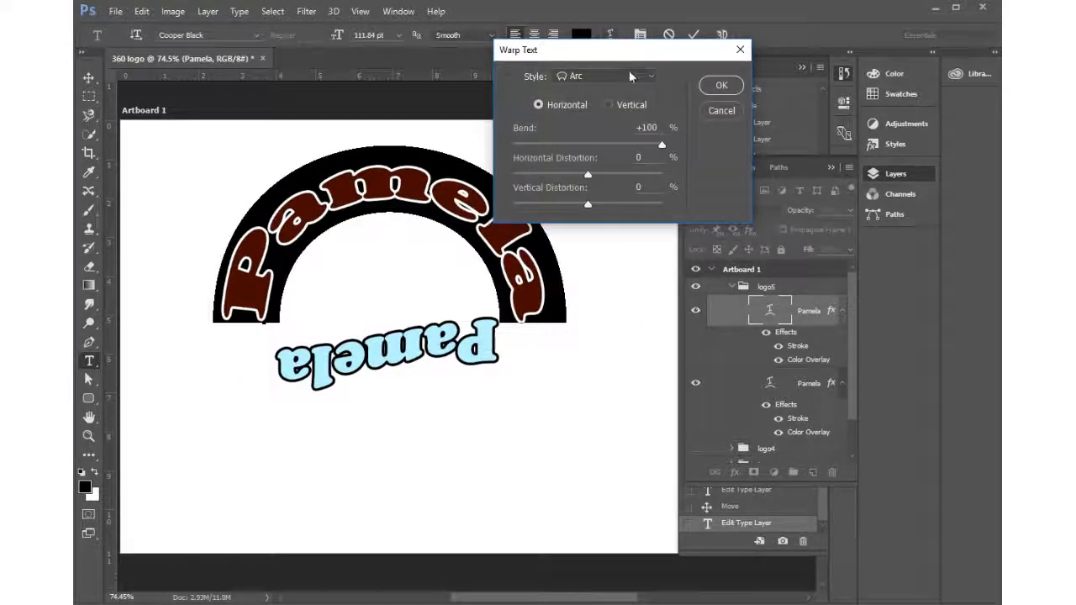
pyautogui.click(629, 74)
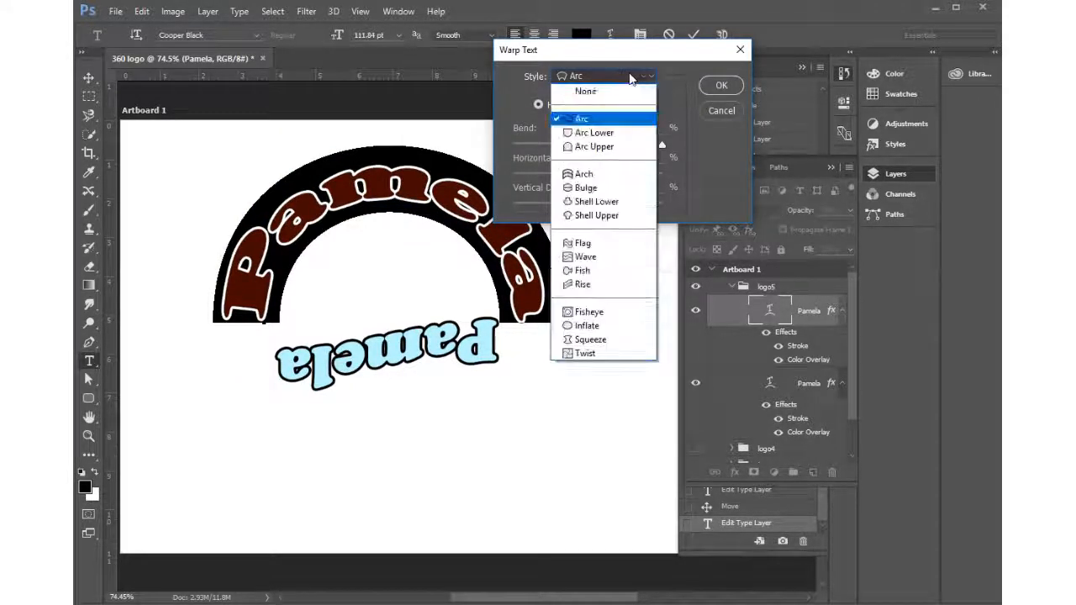
pyautogui.click(584, 286)
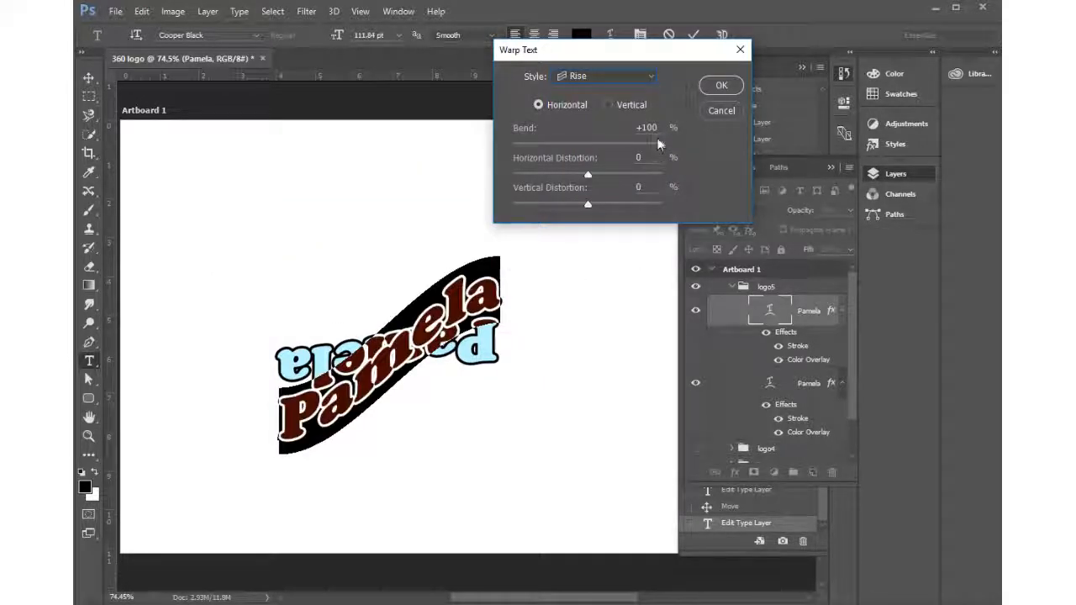
pyautogui.moveTo(662, 144); pyautogui.dragTo(562, 144)
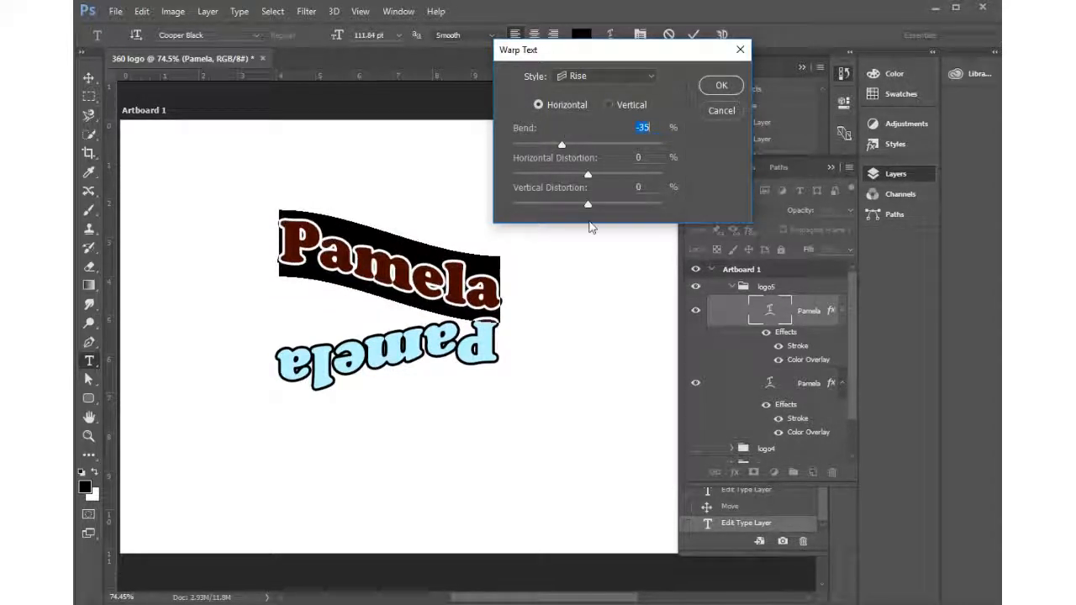
pyautogui.click(721, 86)
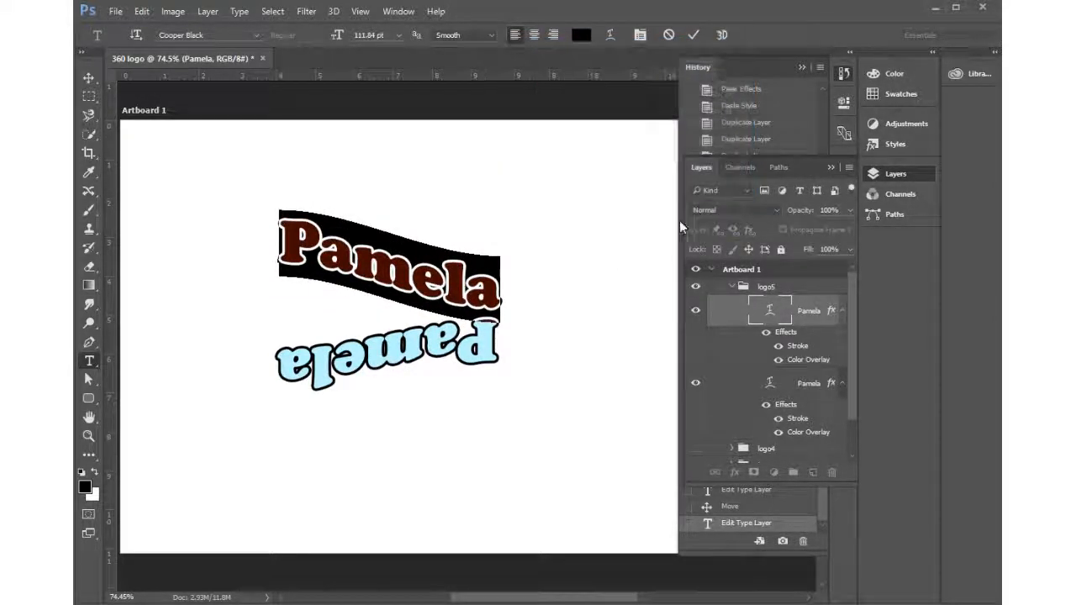
pyautogui.click(88, 76)
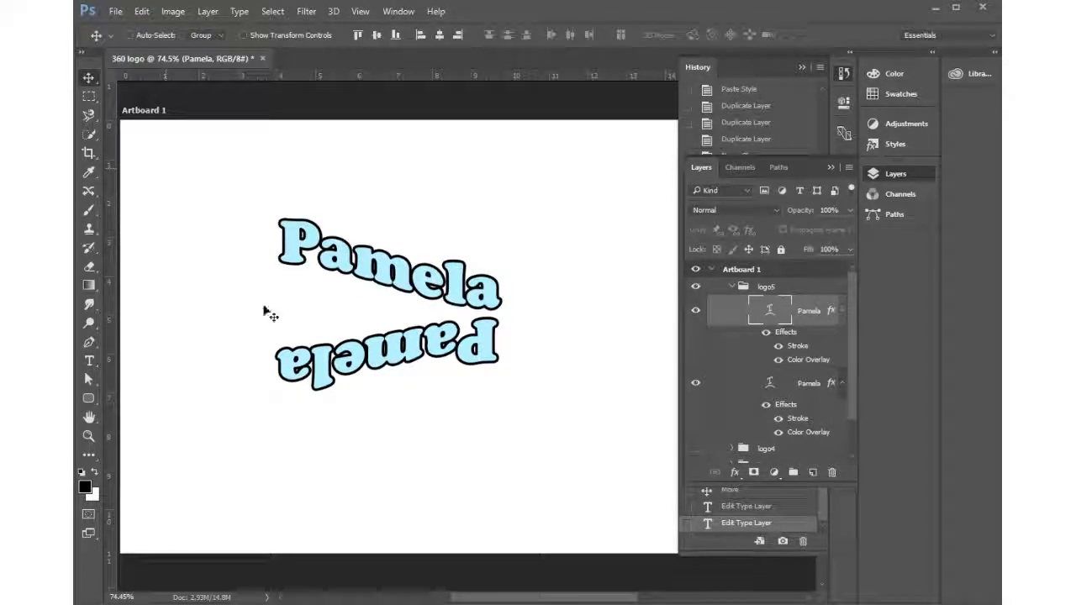
pyautogui.click(90, 362)
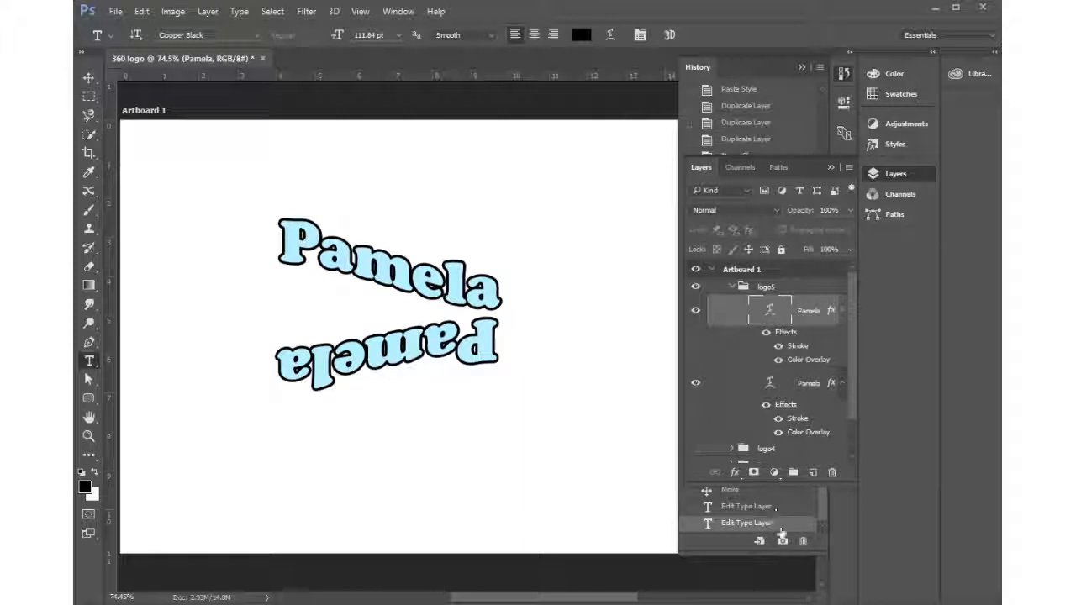
pyautogui.click(736, 475)
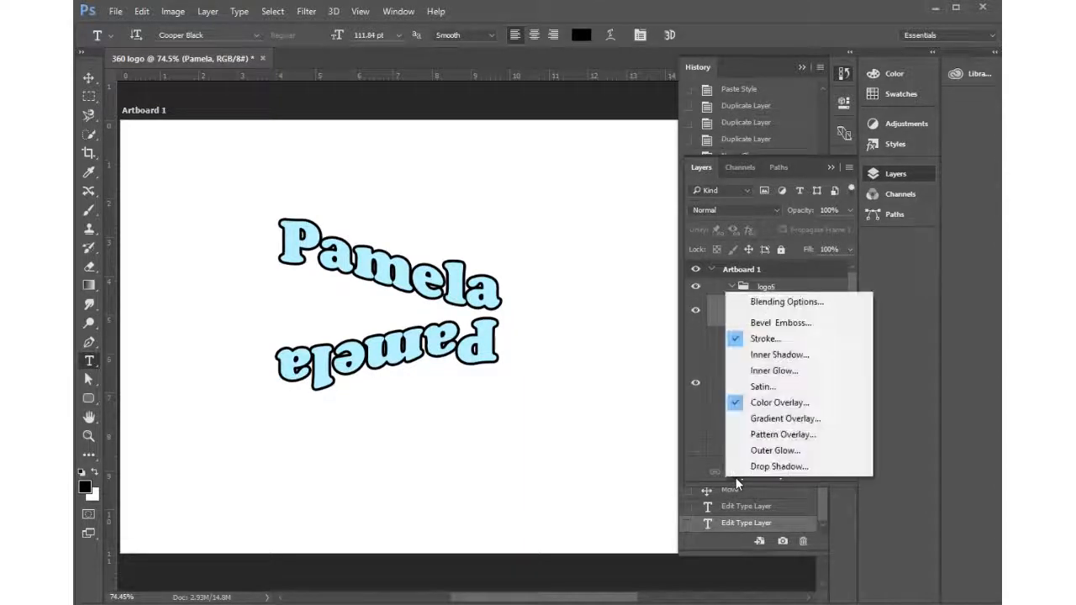
pyautogui.click(736, 478)
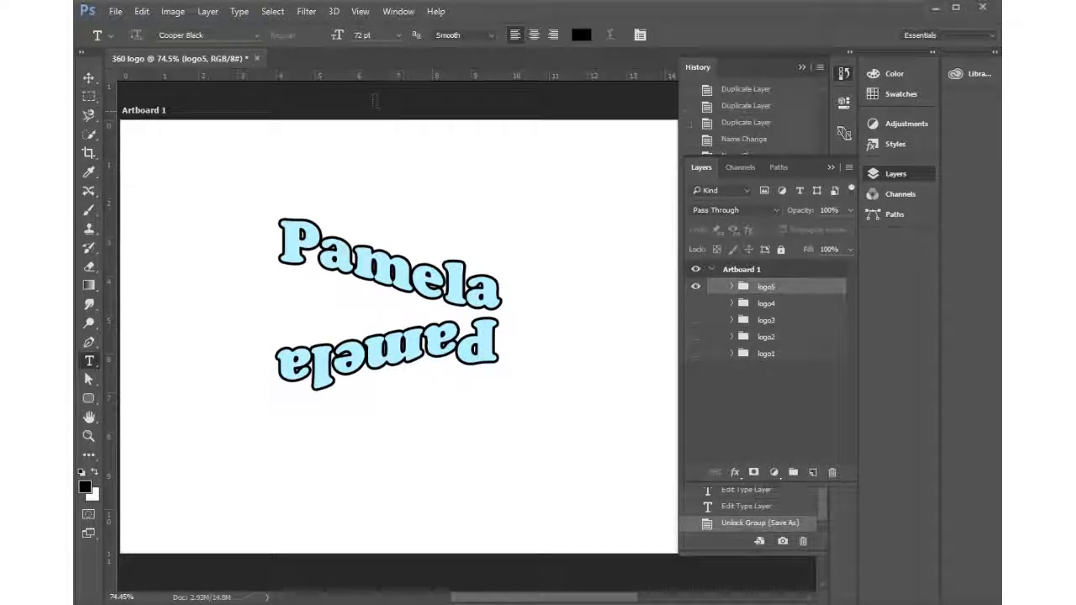
# Start saving a copy of the logo5 design in PNG format under the file name "360 logo 5"
pyautogui.click(116, 10)
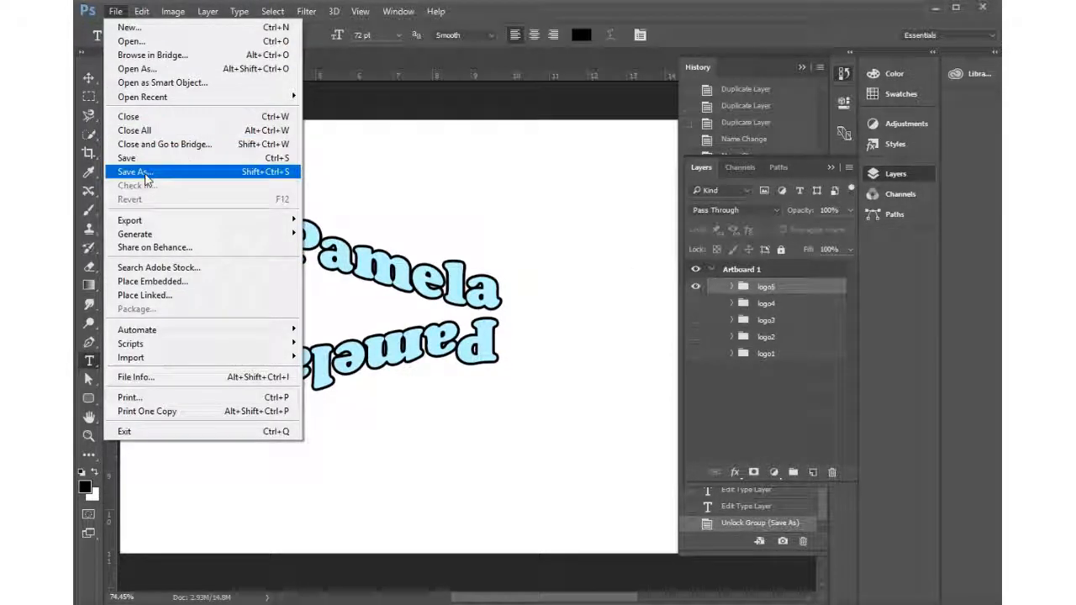
pyautogui.click(145, 174)
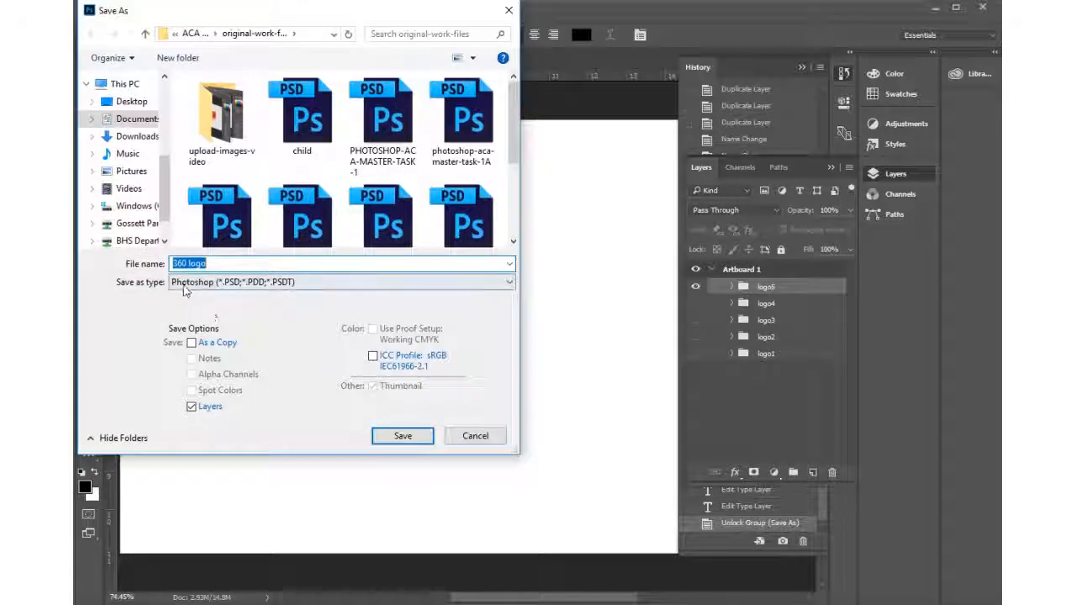
pyautogui.click(186, 285)
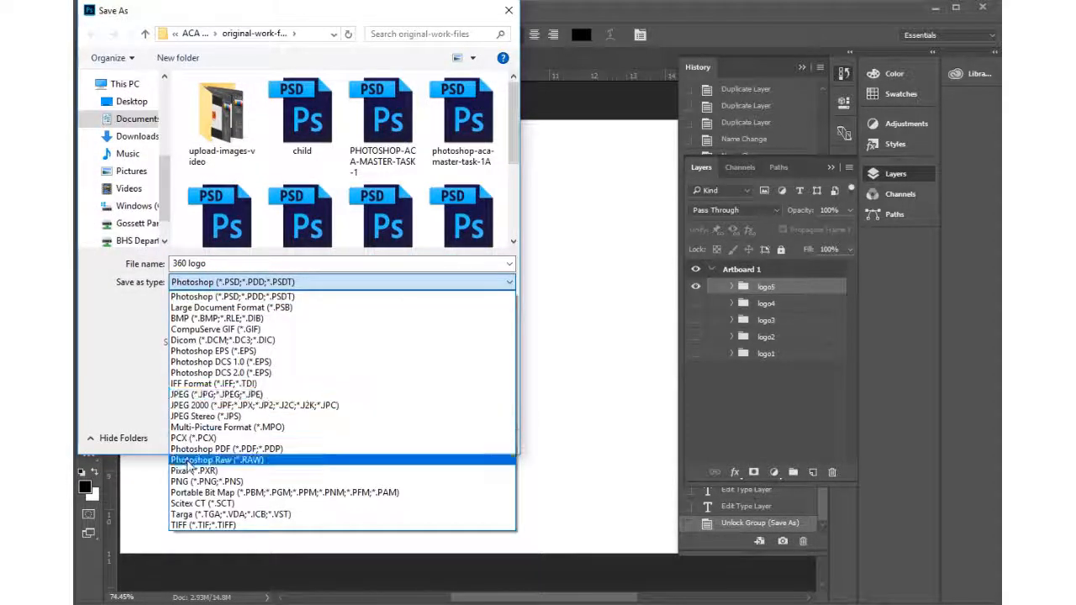
pyautogui.click(202, 482)
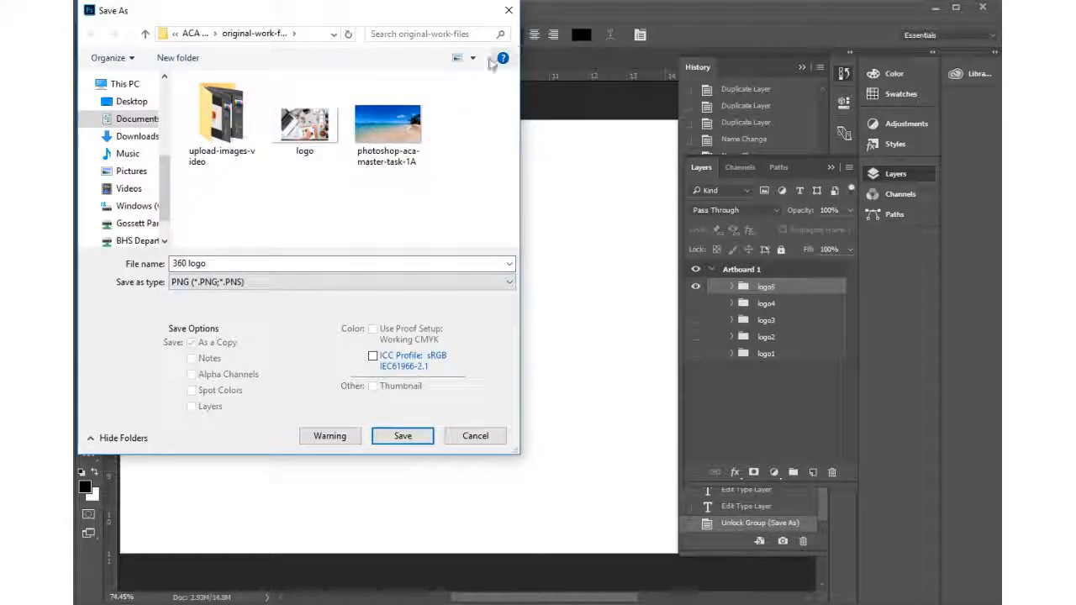
pyautogui.doubleClick(210, 263)
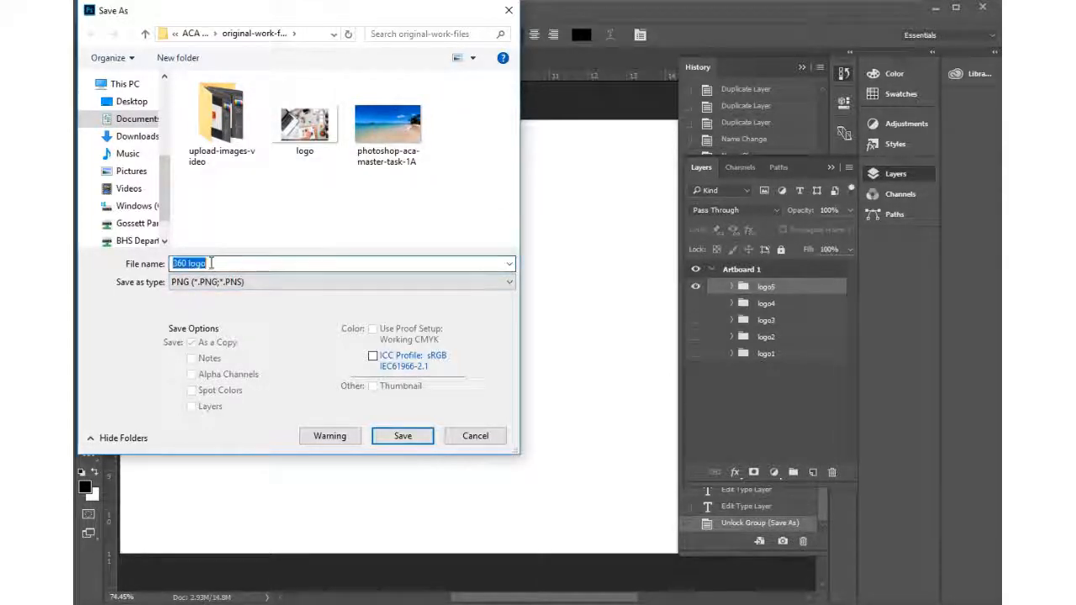
pyautogui.write('360')
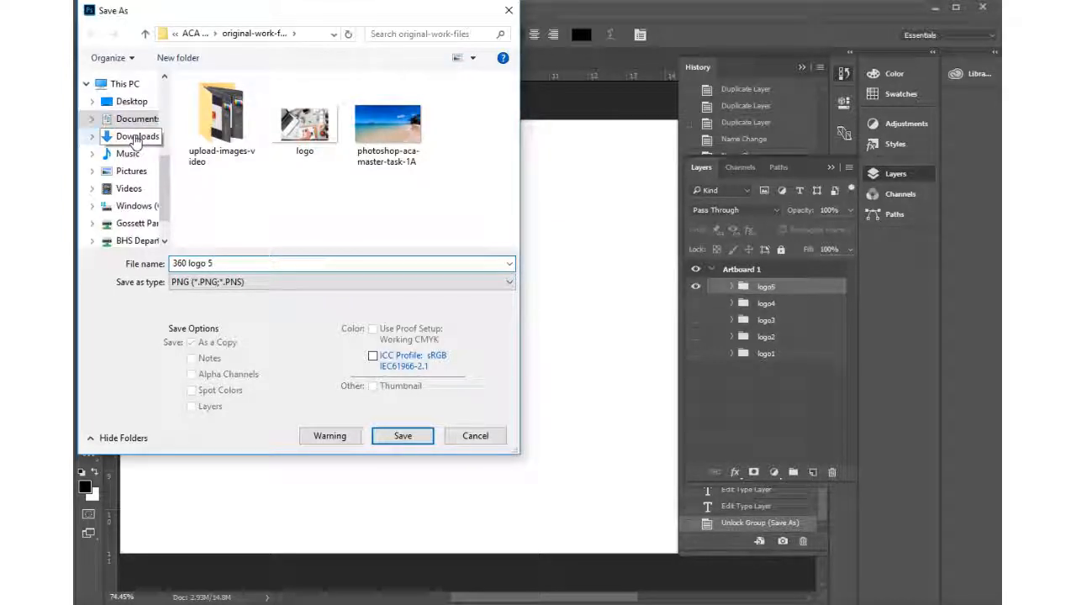
# Create a new folder named "360 logo" inside Documents from the save dialog
pyautogui.click(132, 118)
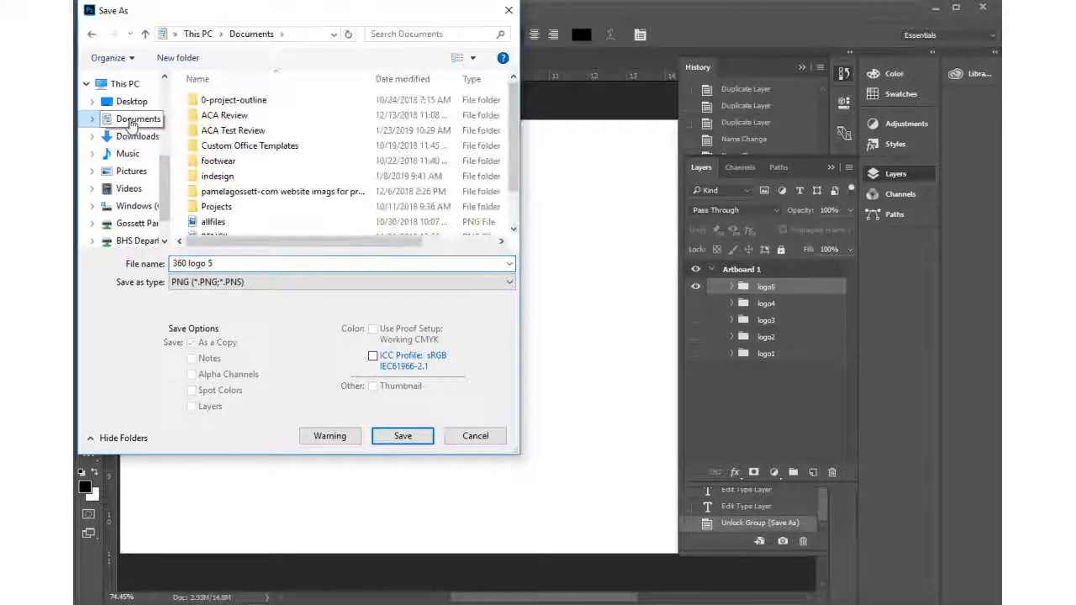
pyautogui.rightClick(278, 227)
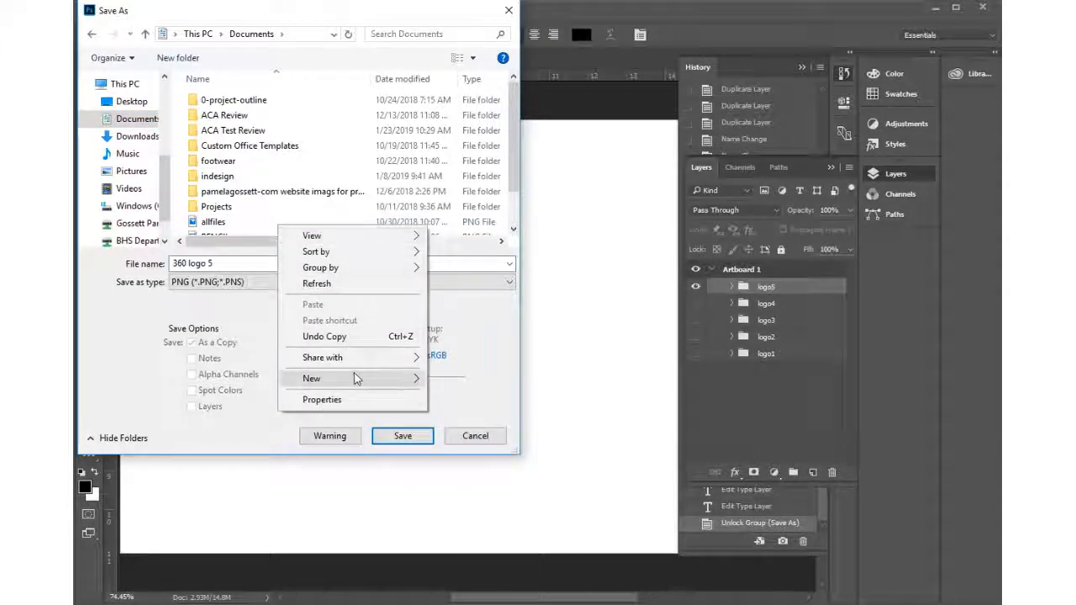
pyautogui.moveTo(355, 380)
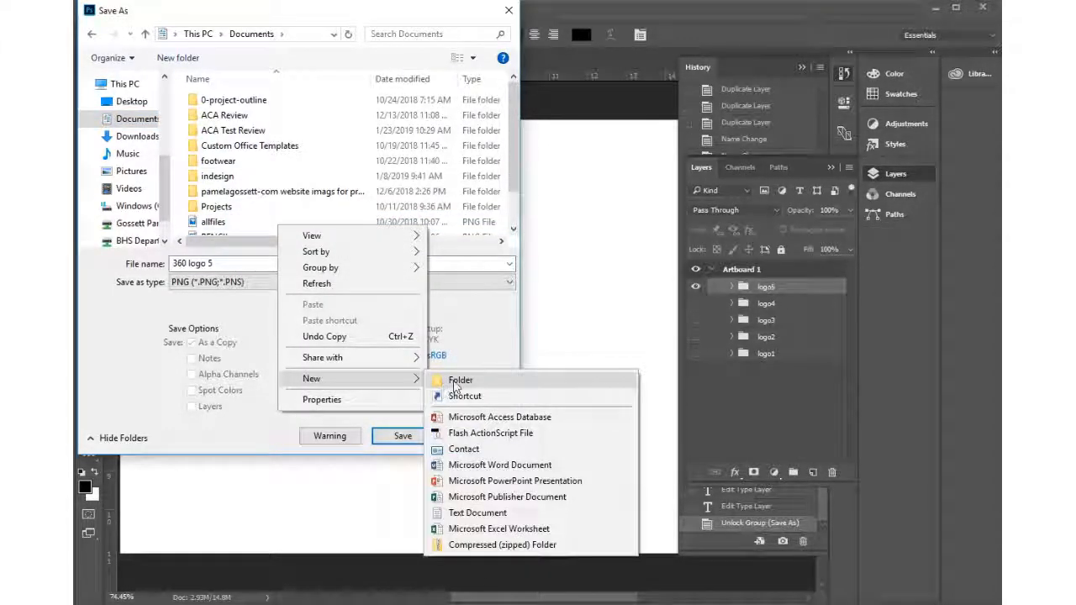
pyautogui.click(458, 380)
pyautogui.write('3')
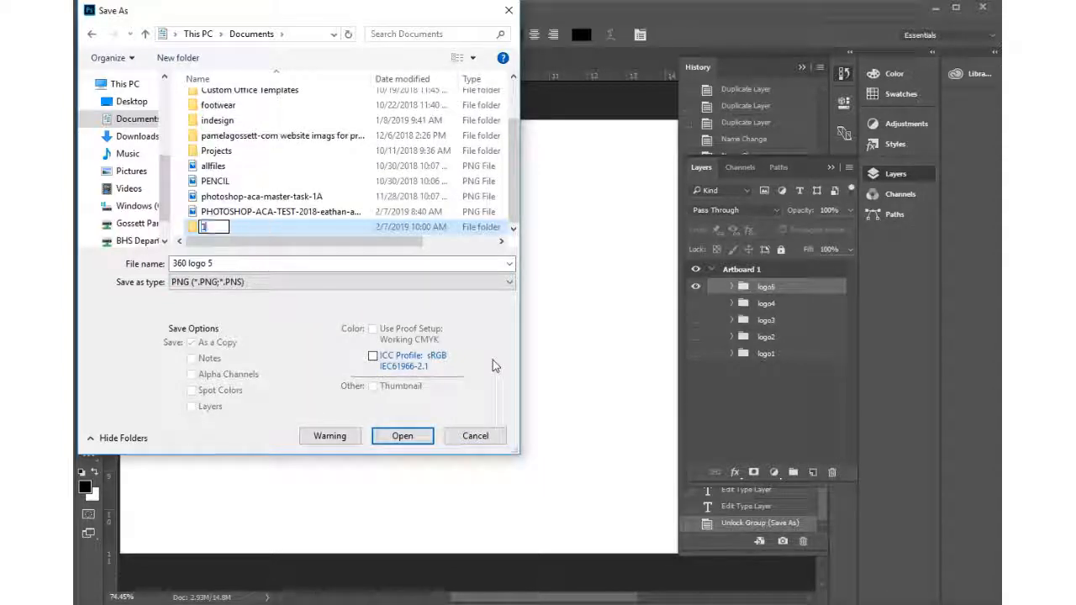
pyautogui.write('60 logo')
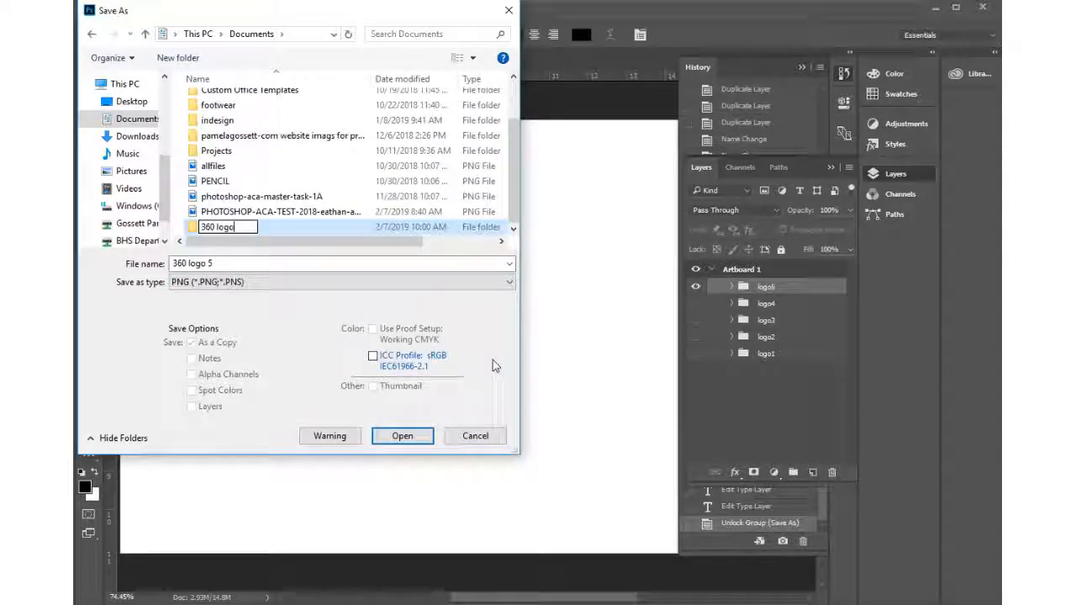
pyautogui.press('Return')
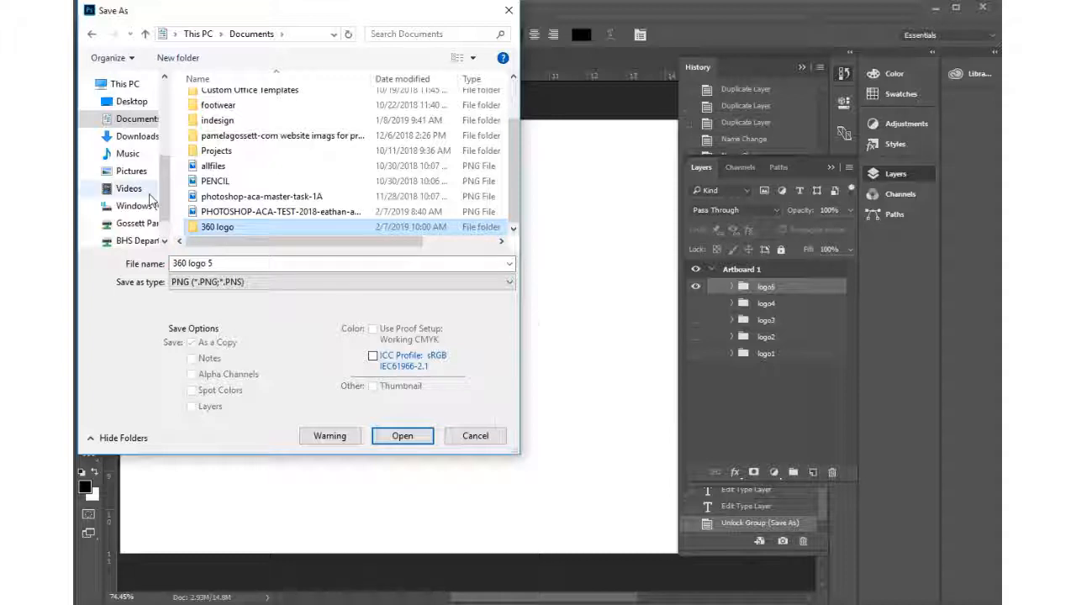
# Save the "360 logo 5" PNG inside the new 360 logo folder with the default PNG options
pyautogui.doubleClick(206, 229)
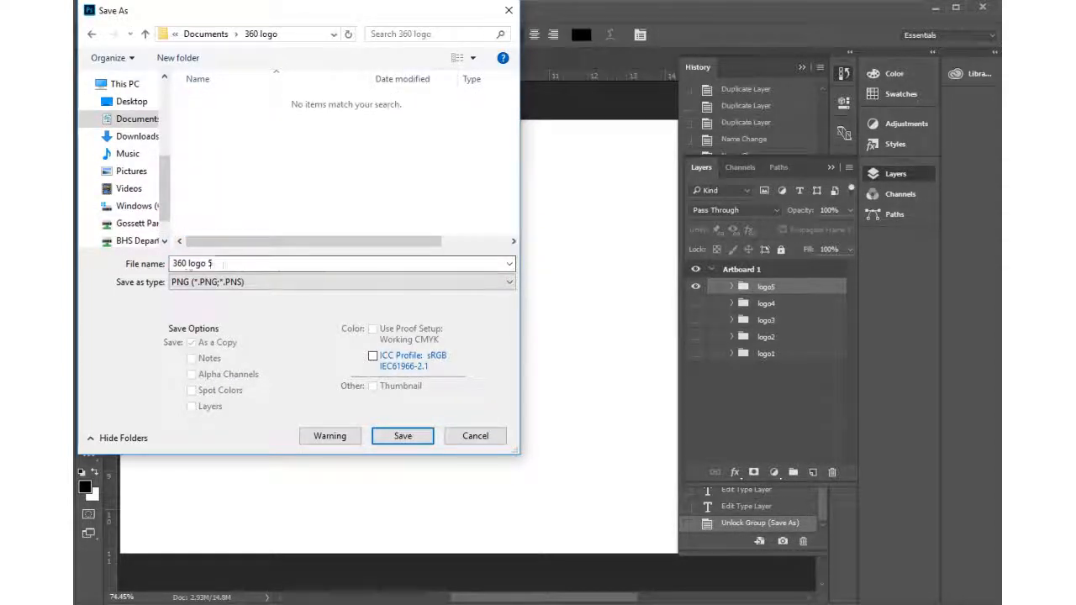
pyautogui.click(420, 441)
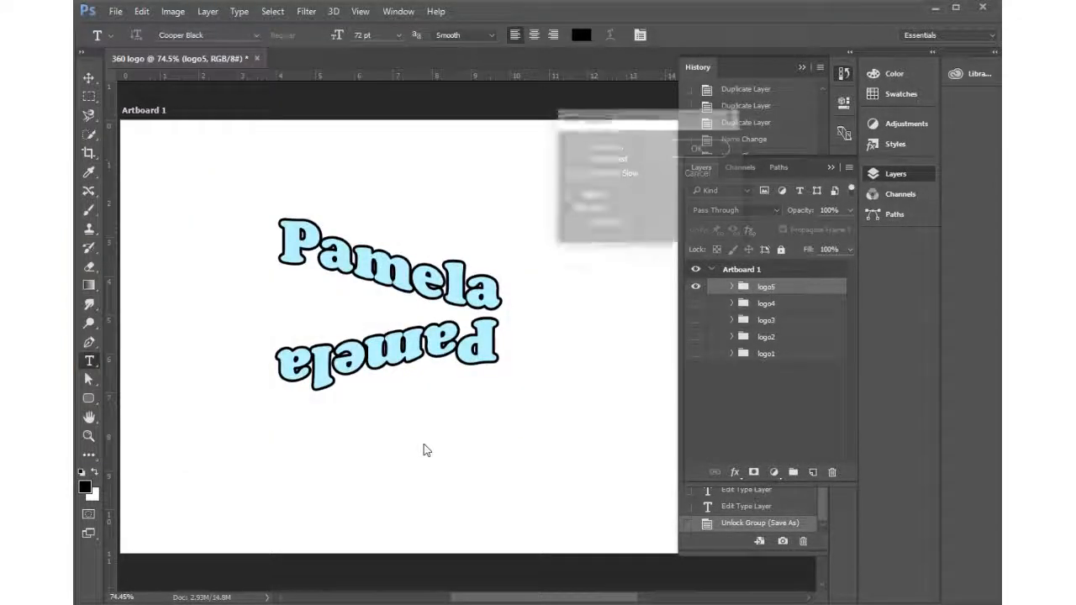
pyautogui.click(700, 147)
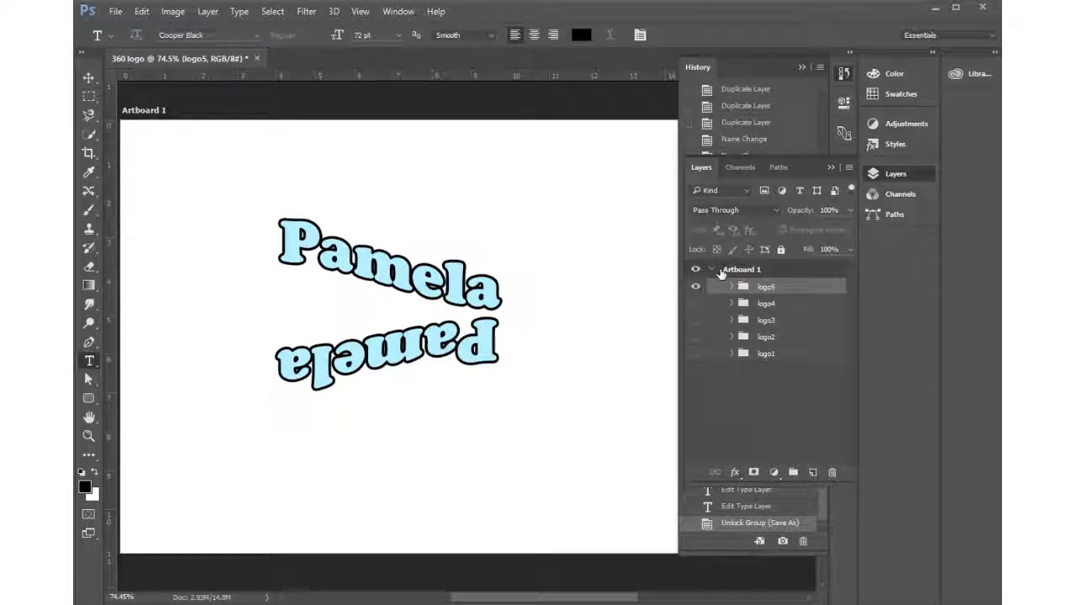
# Show logo4 instead of logo5 and save it as the PNG "360 logo 4" in the 360 logo folder with default PNG options
pyautogui.click(695, 286)
pyautogui.click(695, 304)
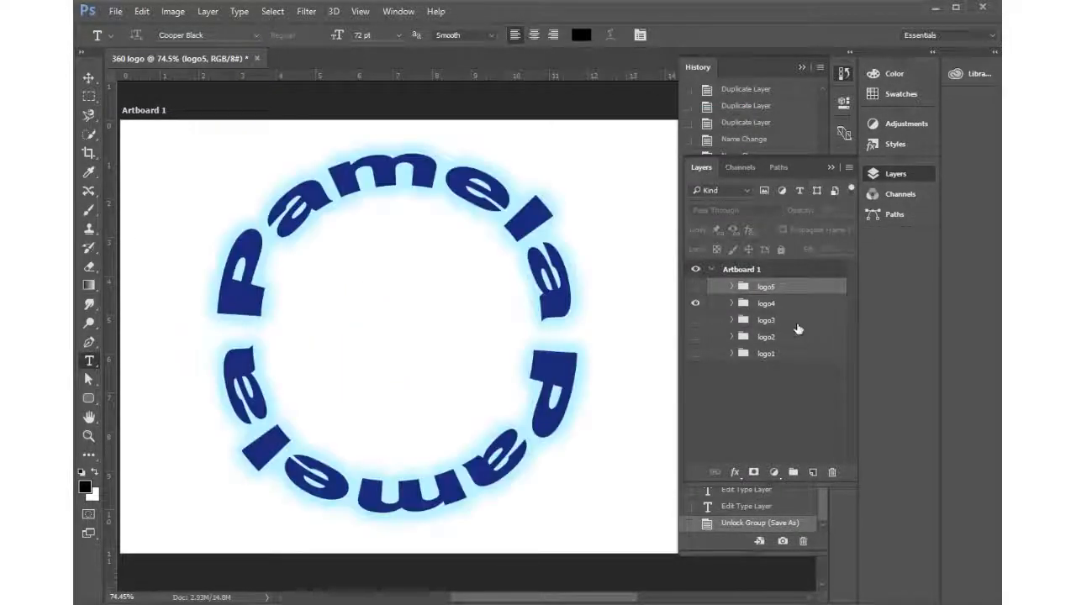
pyautogui.click(116, 11)
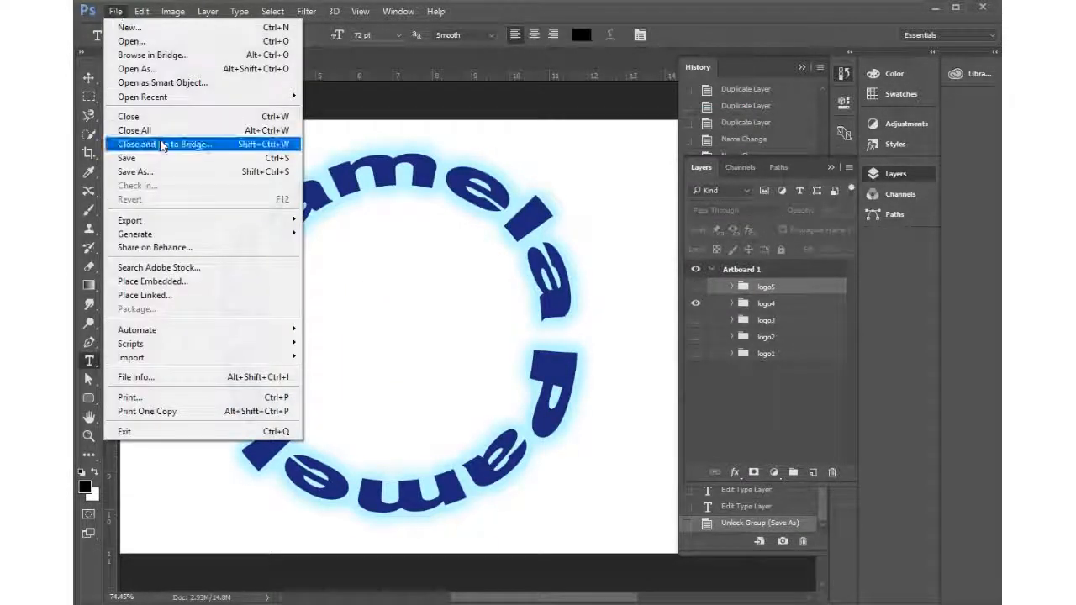
pyautogui.click(141, 171)
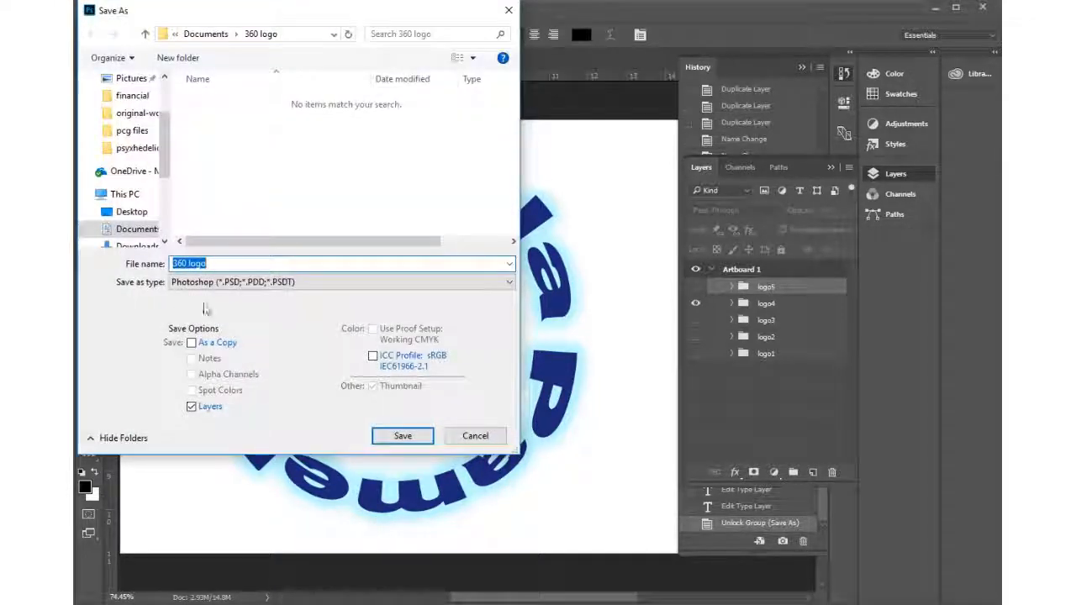
pyautogui.click(206, 283)
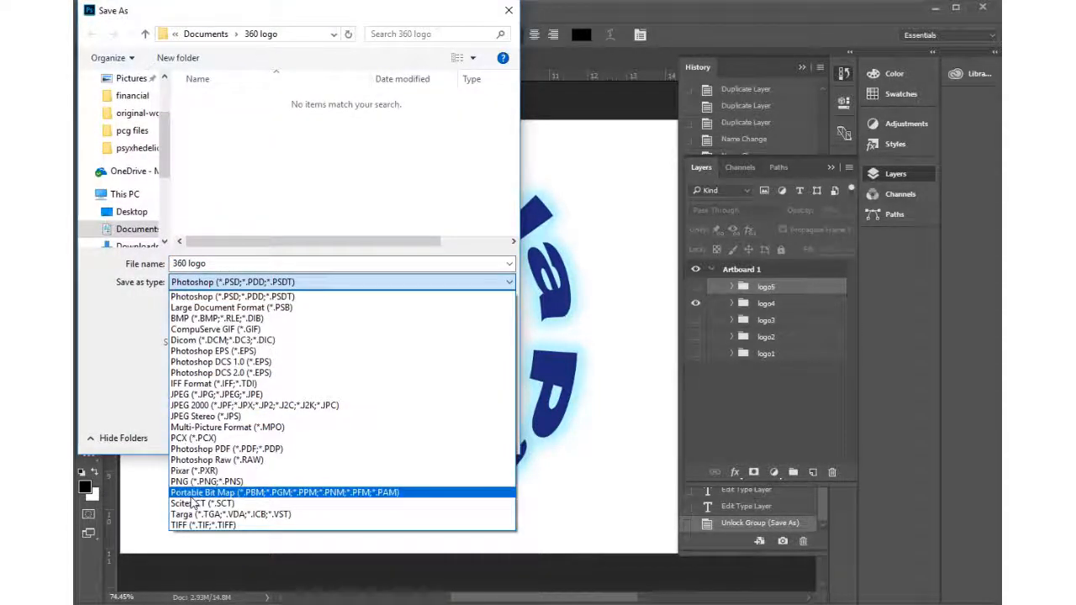
pyautogui.click(191, 482)
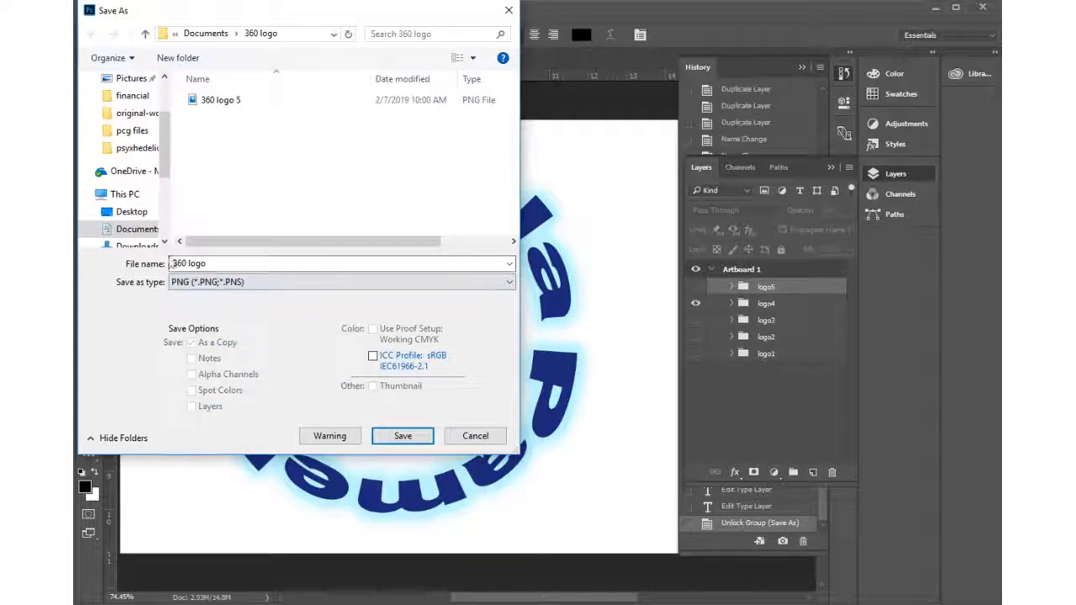
pyautogui.click(215, 265)
pyautogui.click(216, 264)
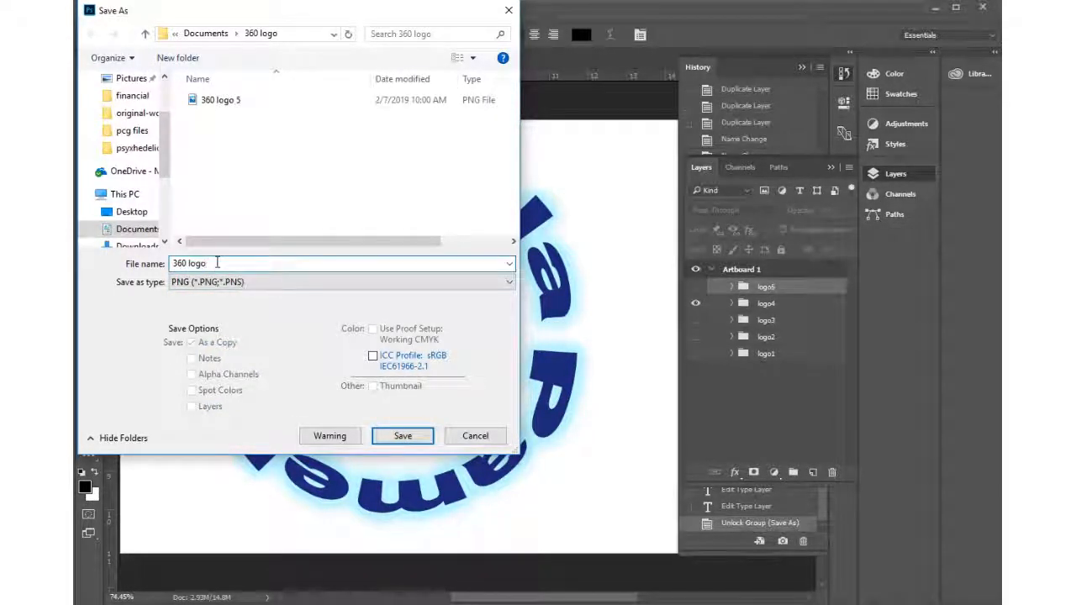
pyautogui.write('4')
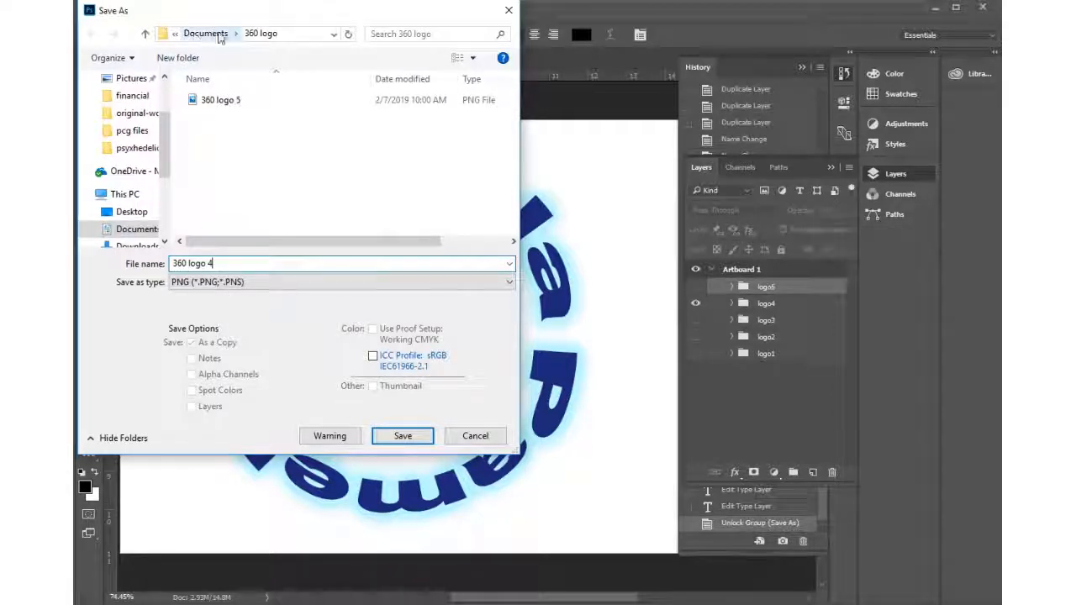
pyautogui.click(408, 439)
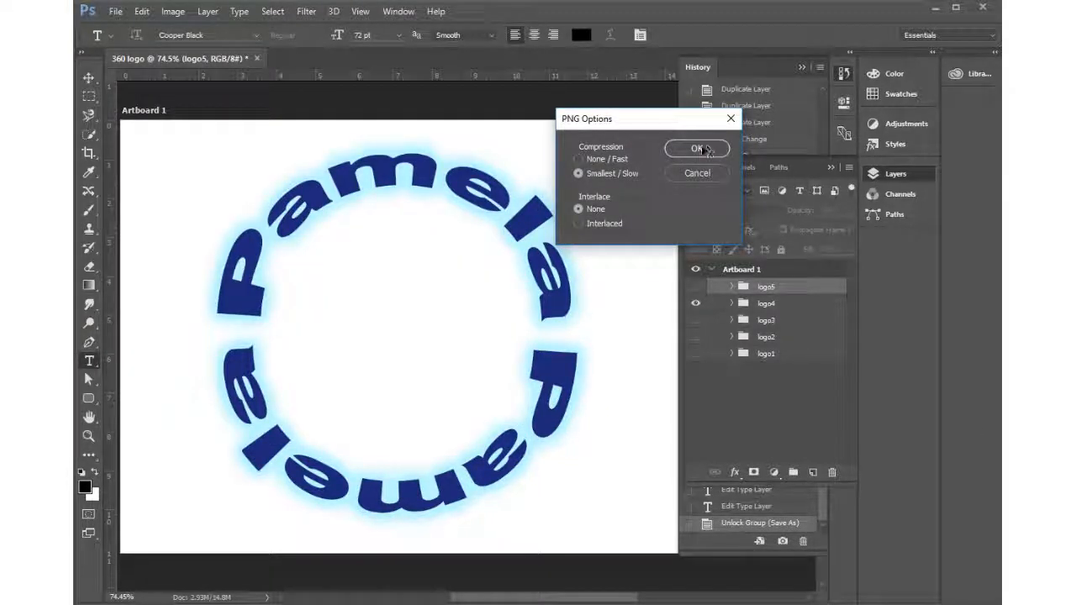
pyautogui.click(702, 149)
# Show logo3 instead of logo4 and save it as the PNG "360 logo 3" in the 360 logo folder with default PNG options
pyautogui.click(696, 303)
pyautogui.click(695, 319)
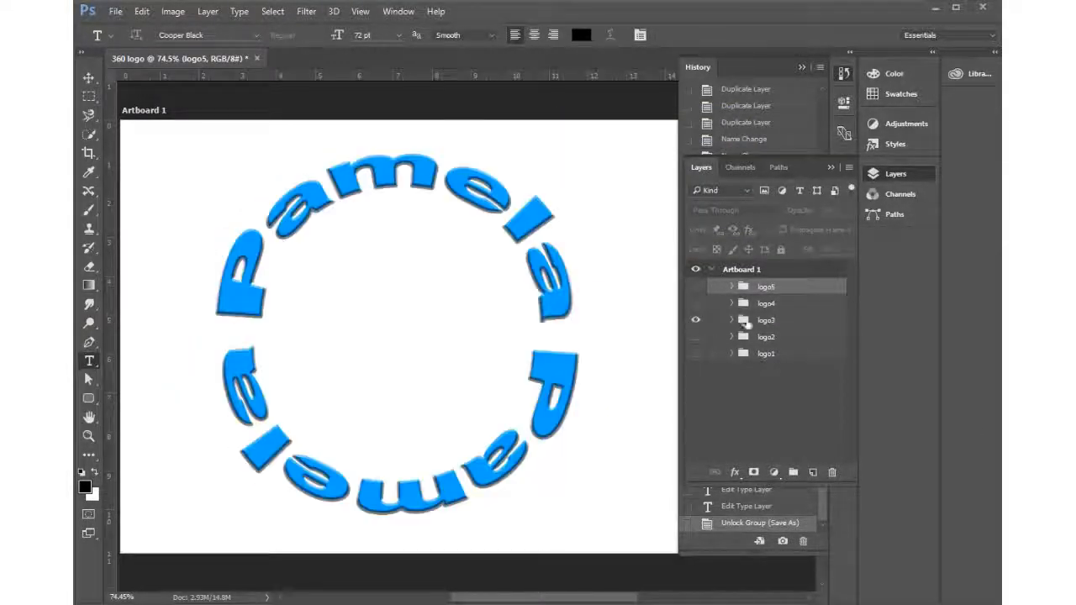
pyautogui.click(740, 321)
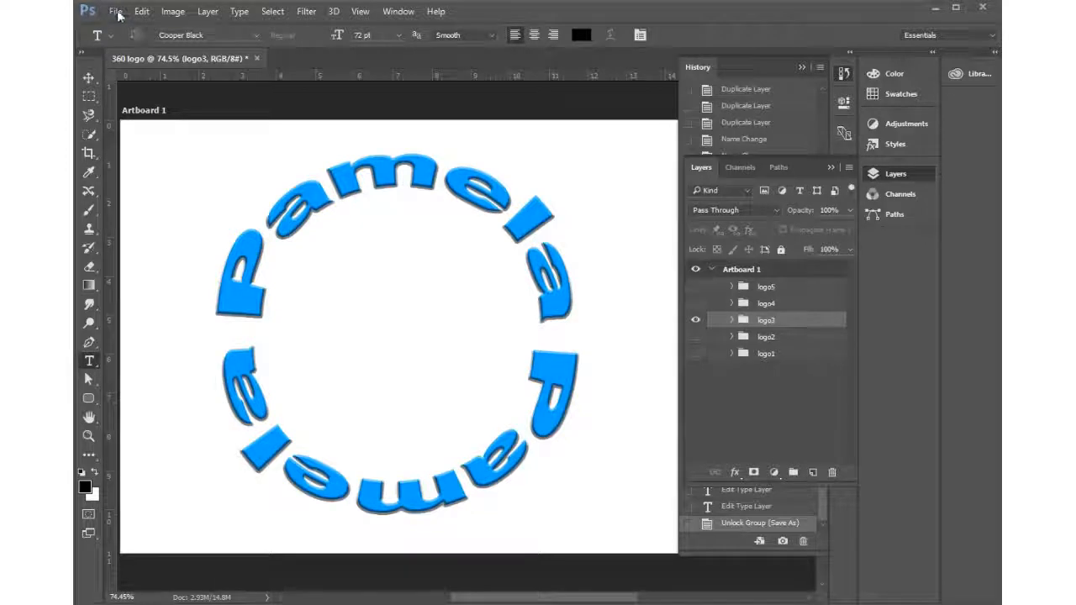
pyautogui.click(116, 12)
pyautogui.click(147, 171)
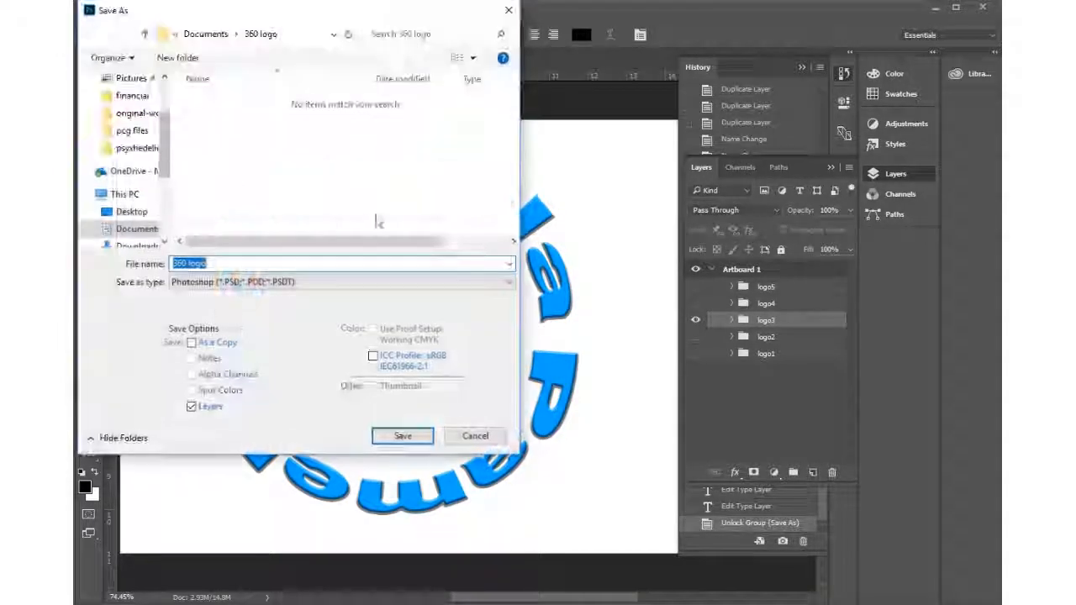
pyautogui.click(218, 263)
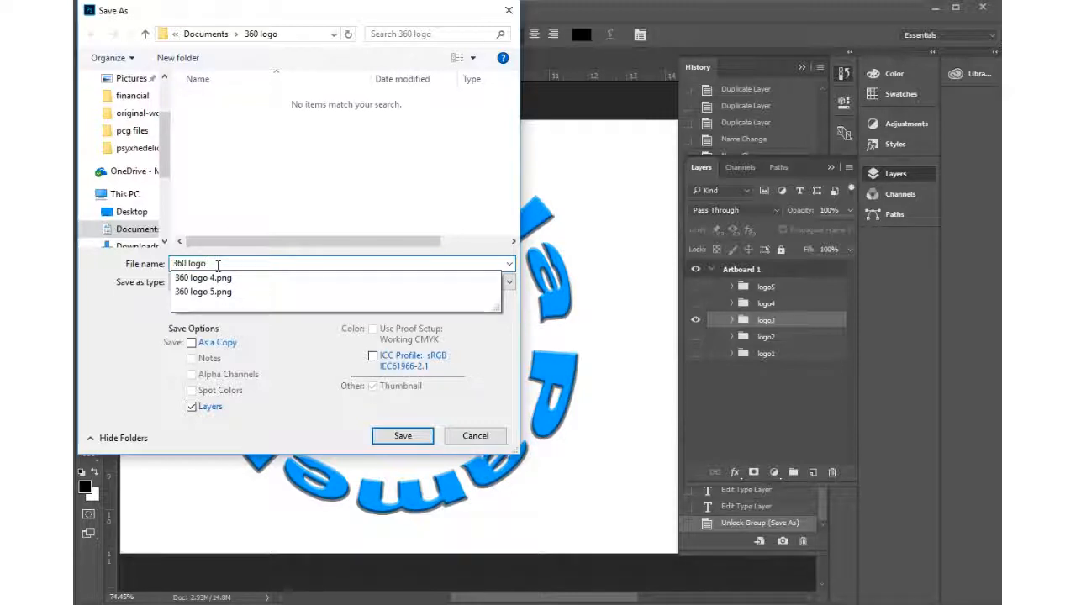
pyautogui.write('3')
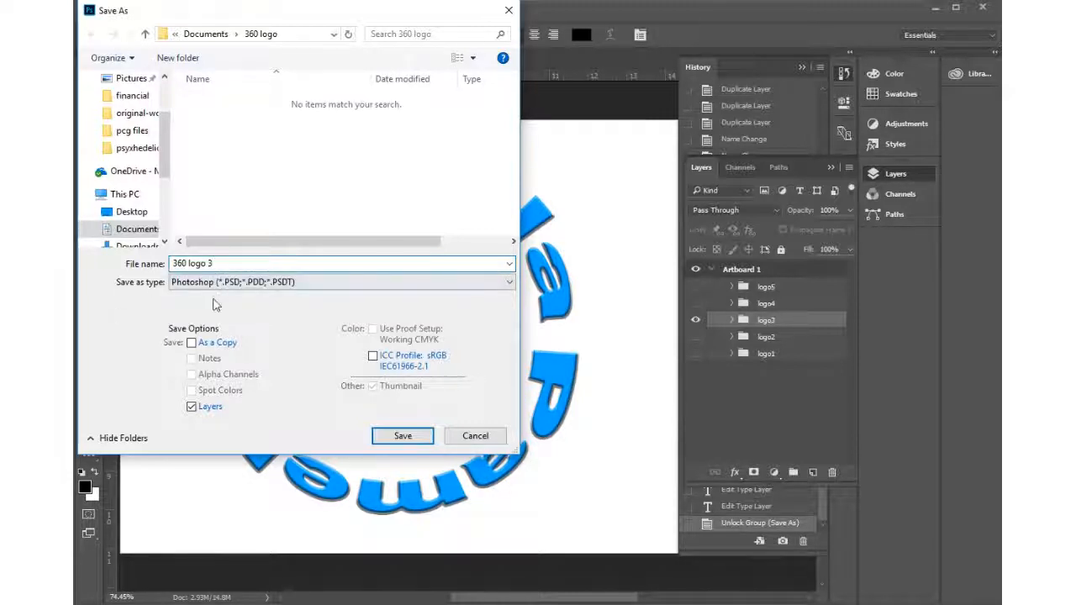
pyautogui.click(252, 282)
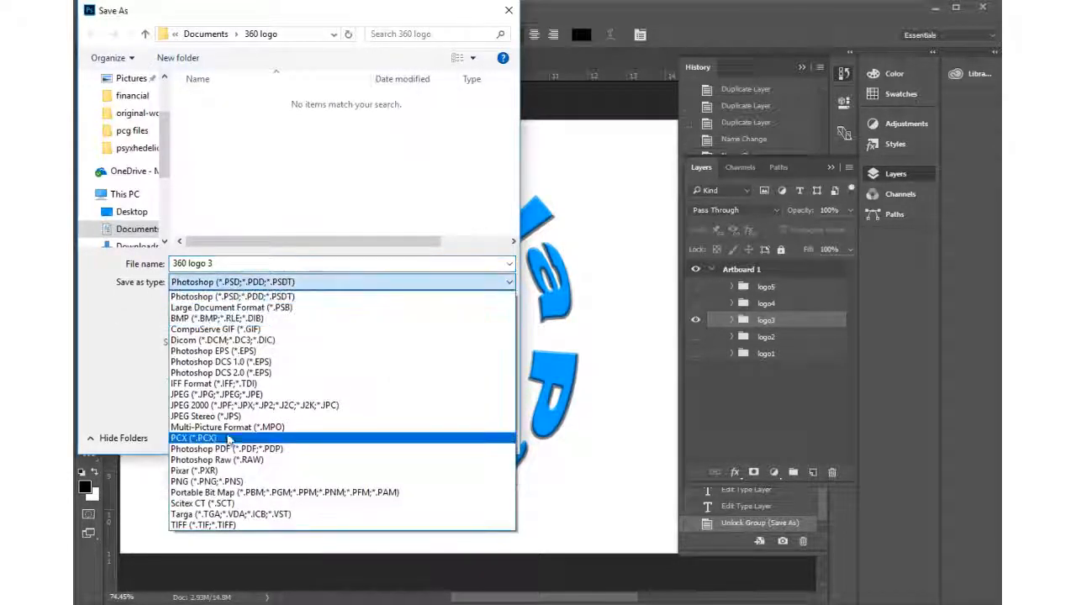
pyautogui.click(207, 481)
pyautogui.click(402, 444)
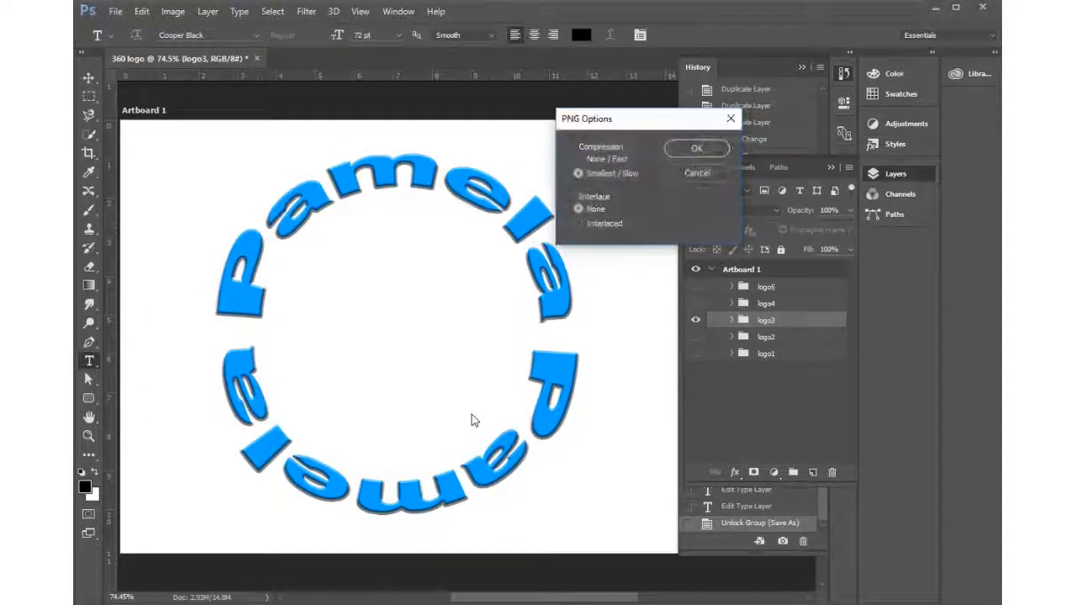
pyautogui.click(697, 148)
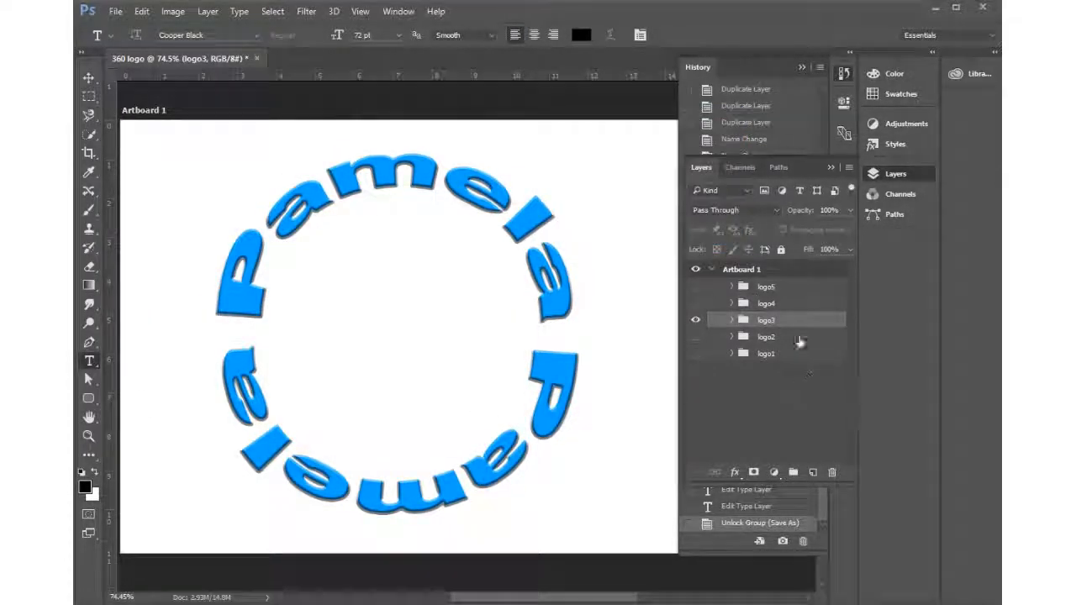
# Show logo2 instead of logo3 and save it as the PNG "360 logo 2" in the 360 logo folder with default PNG options
pyautogui.click(695, 336)
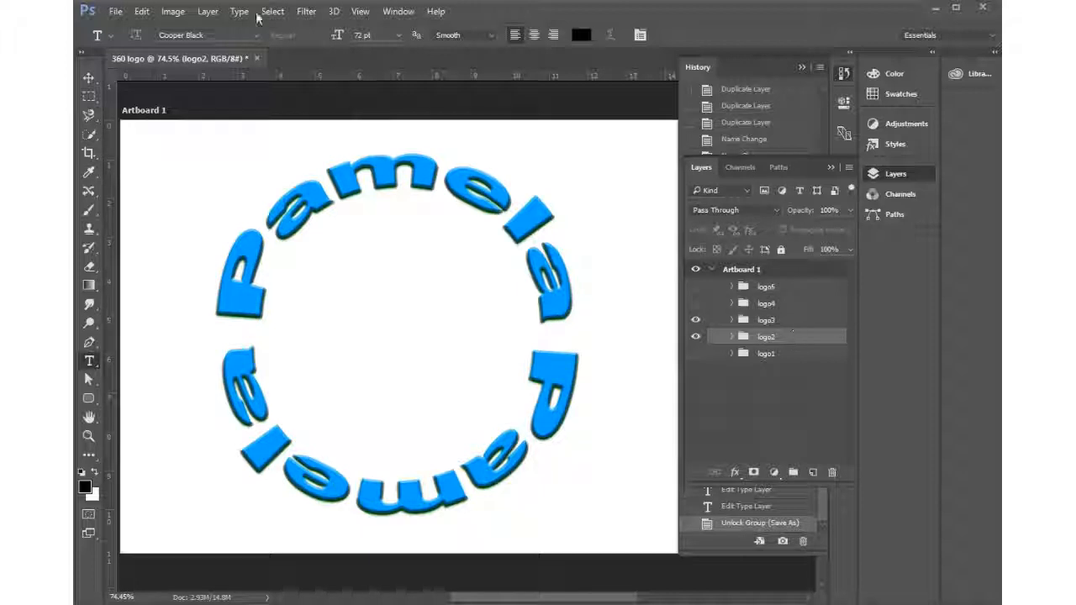
pyautogui.click(694, 320)
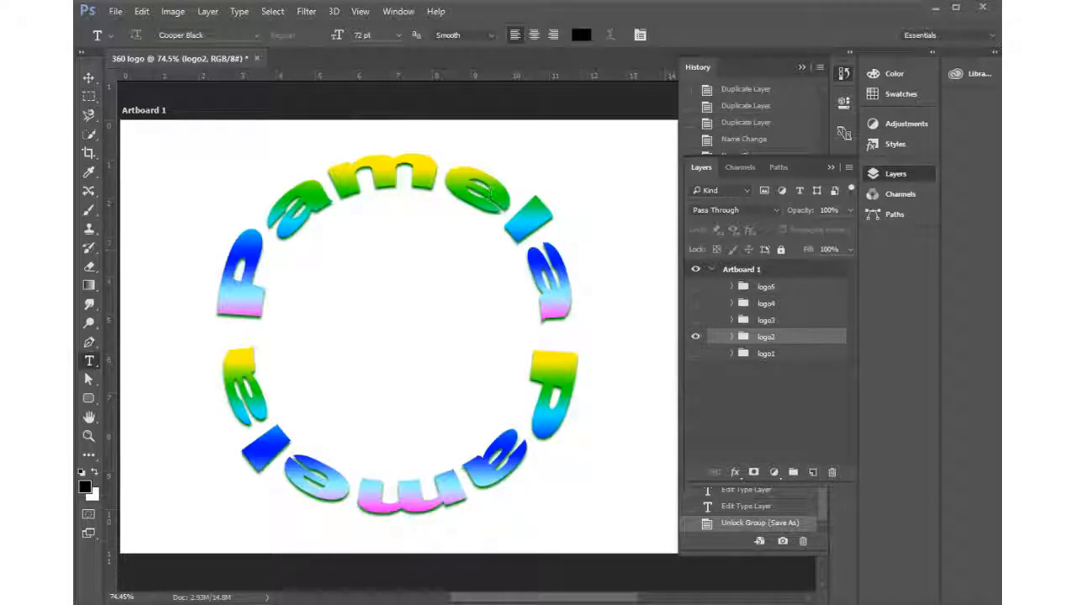
pyautogui.click(117, 11)
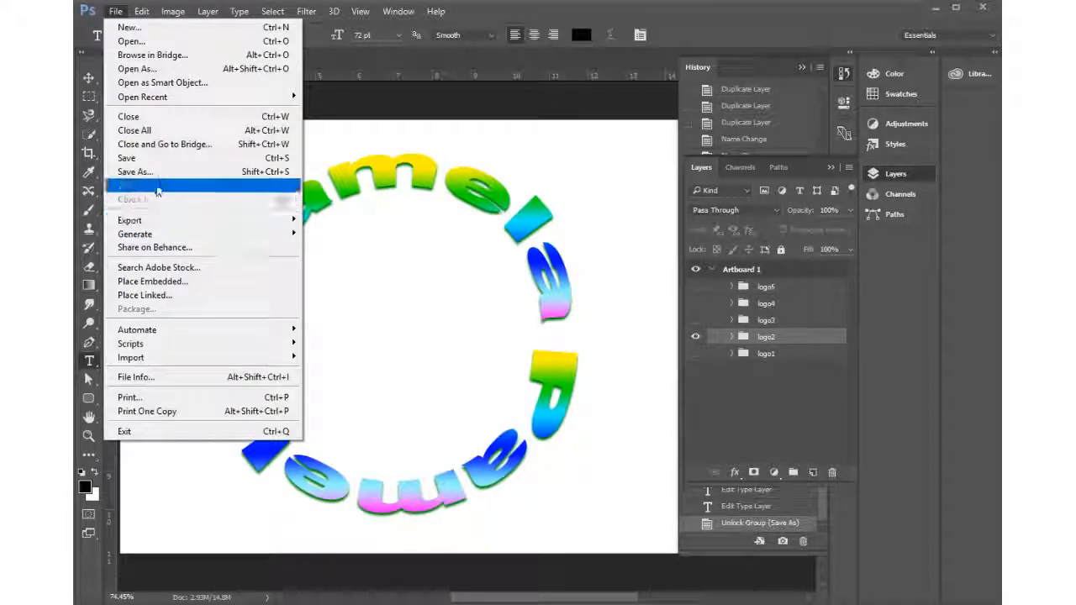
pyautogui.click(128, 173)
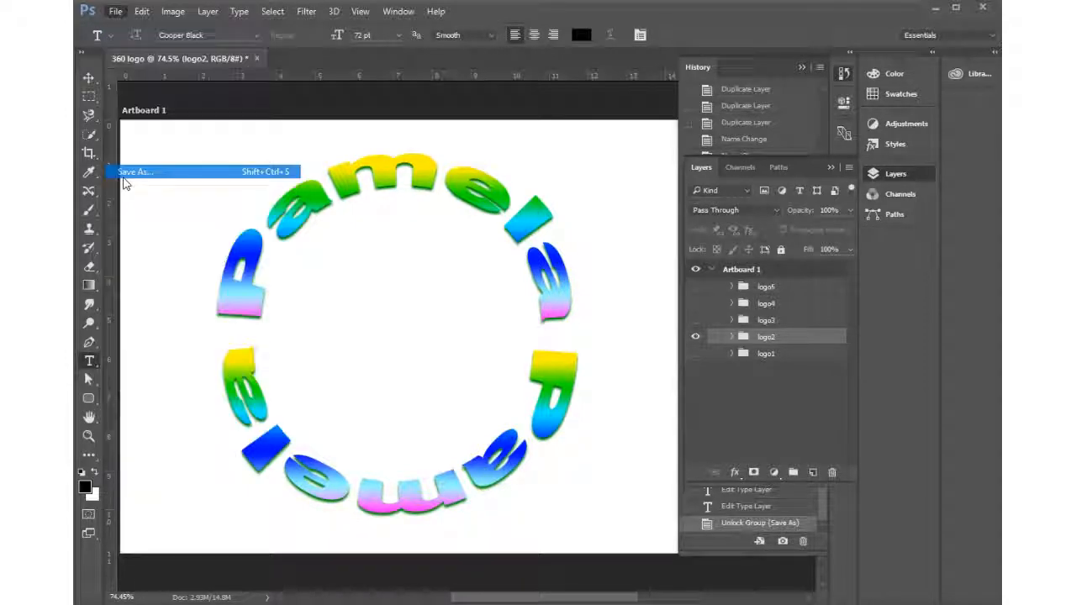
pyautogui.click(219, 282)
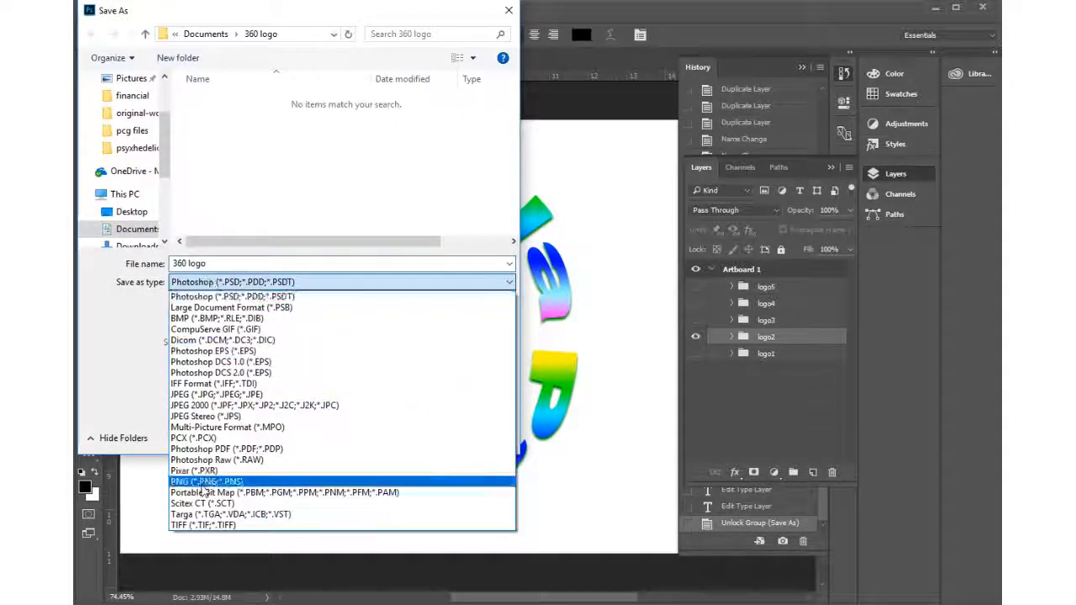
pyautogui.click(203, 483)
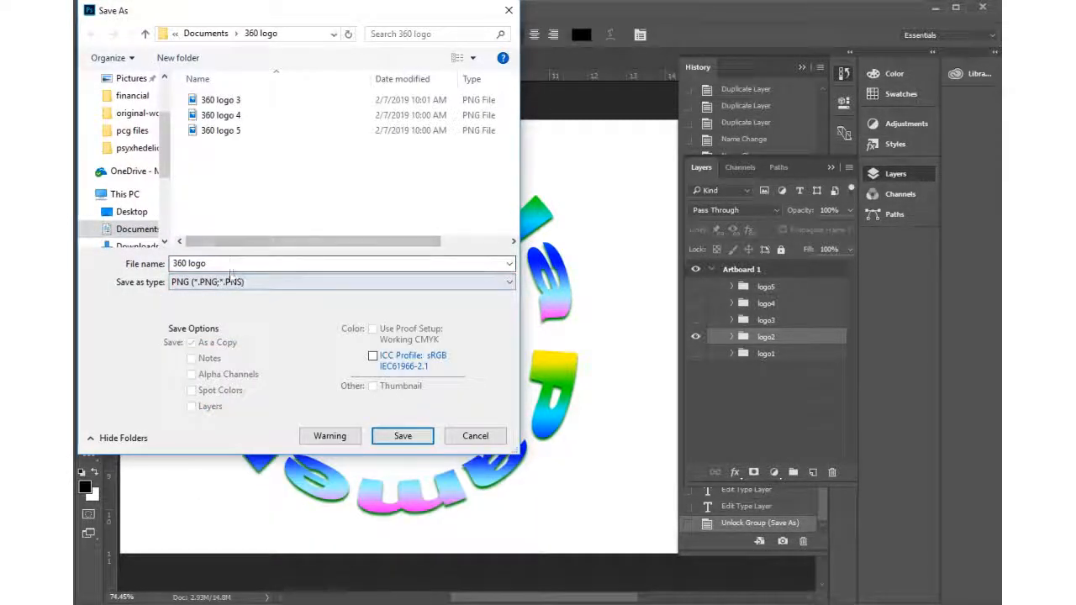
pyautogui.click(221, 264)
pyautogui.click(223, 263)
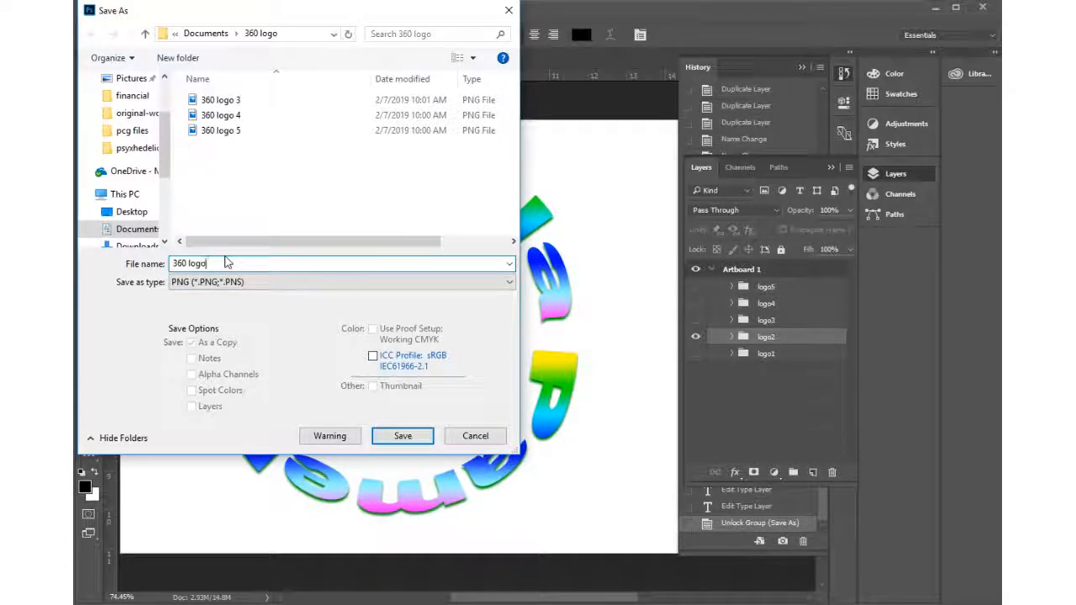
pyautogui.write('2')
pyautogui.click(405, 438)
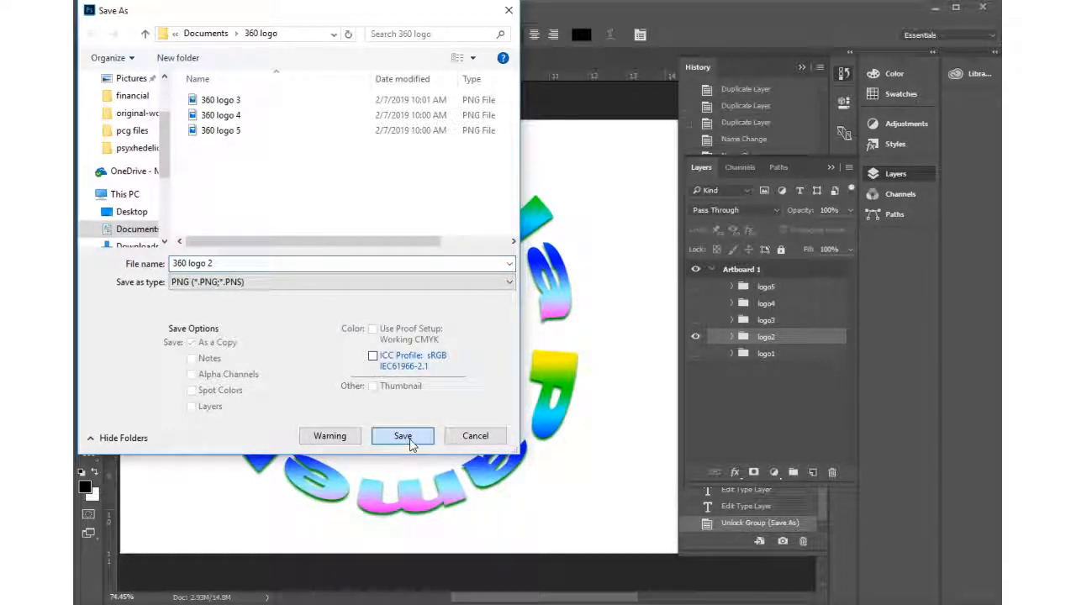
pyautogui.click(697, 149)
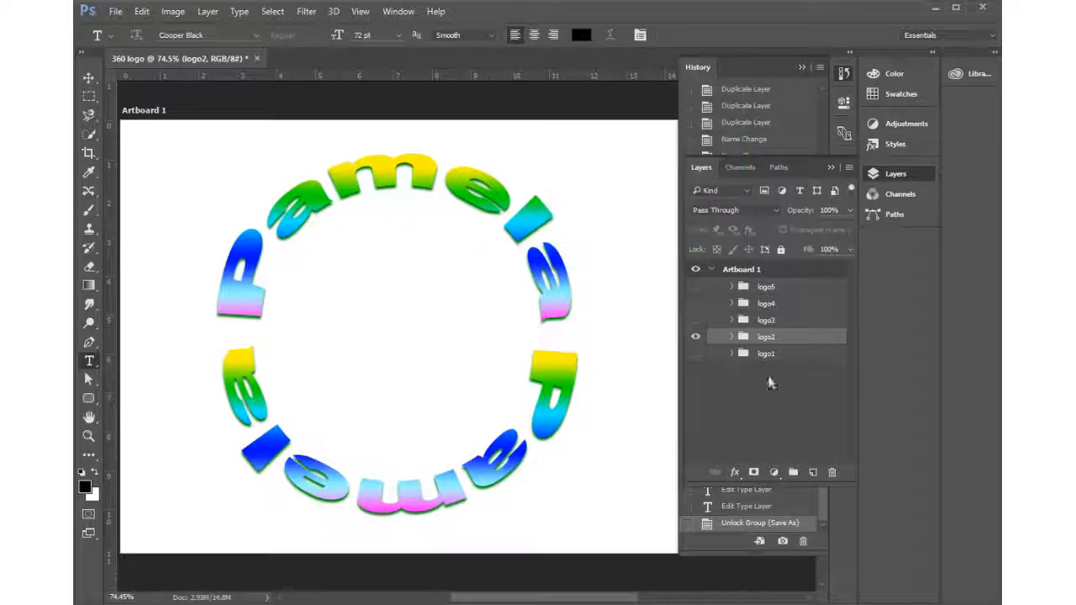
# Show logo1 instead of logo2 and save it as the PNG "360 logo 1" in the 360 logo folder with default PNG options
pyautogui.click(696, 336)
pyautogui.click(695, 353)
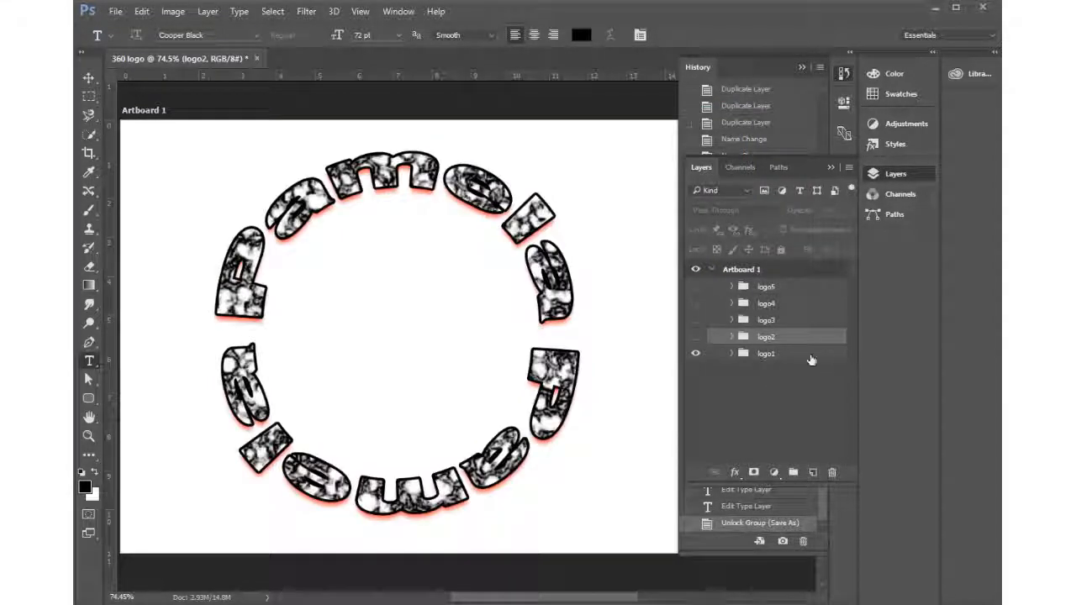
pyautogui.click(811, 357)
pyautogui.click(116, 12)
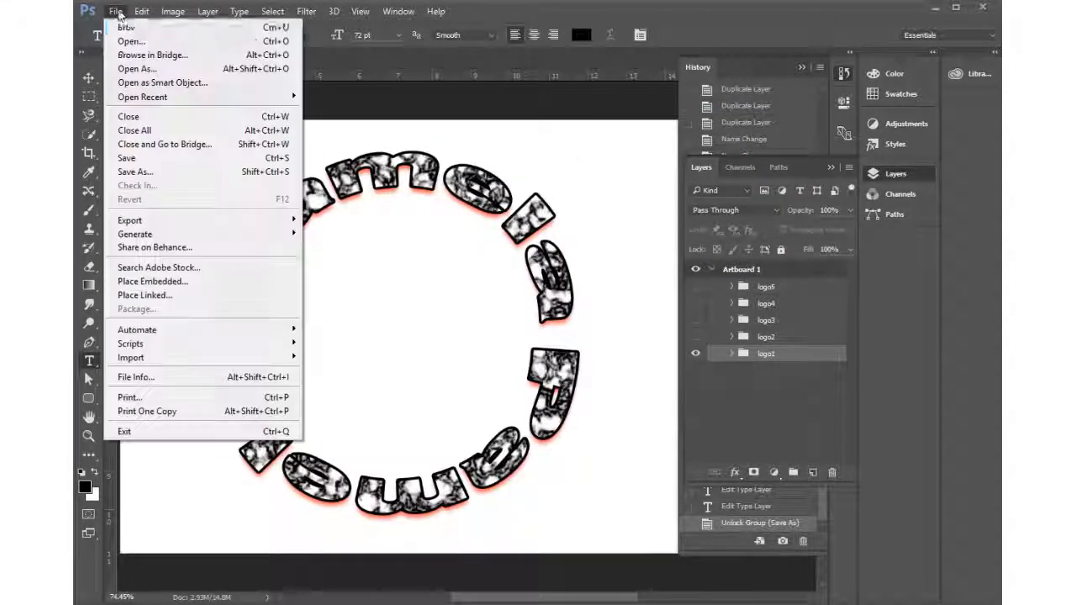
pyautogui.click(126, 170)
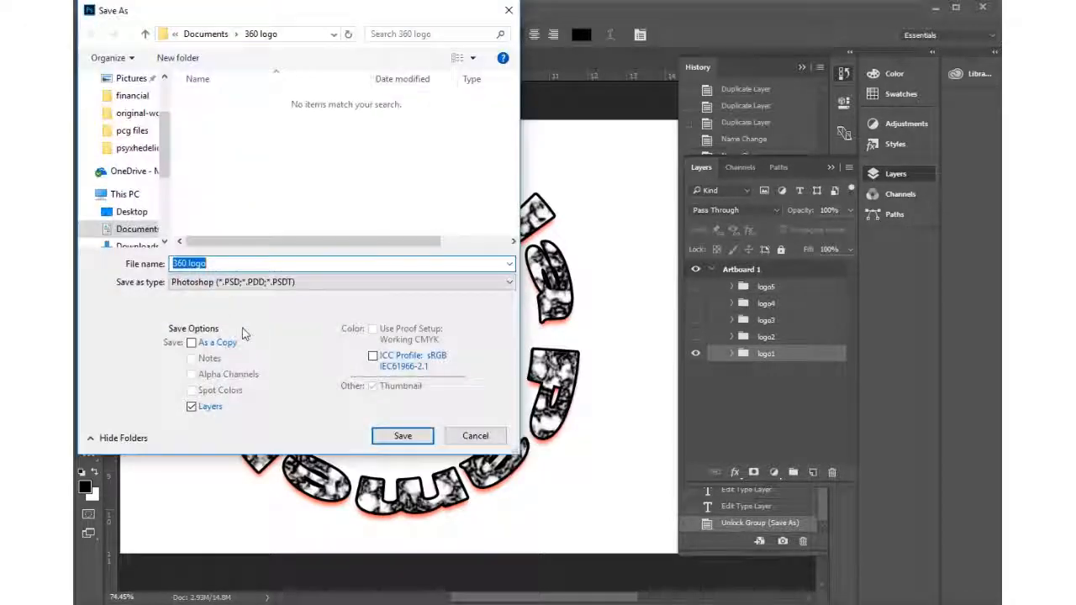
pyautogui.click(214, 282)
pyautogui.click(192, 484)
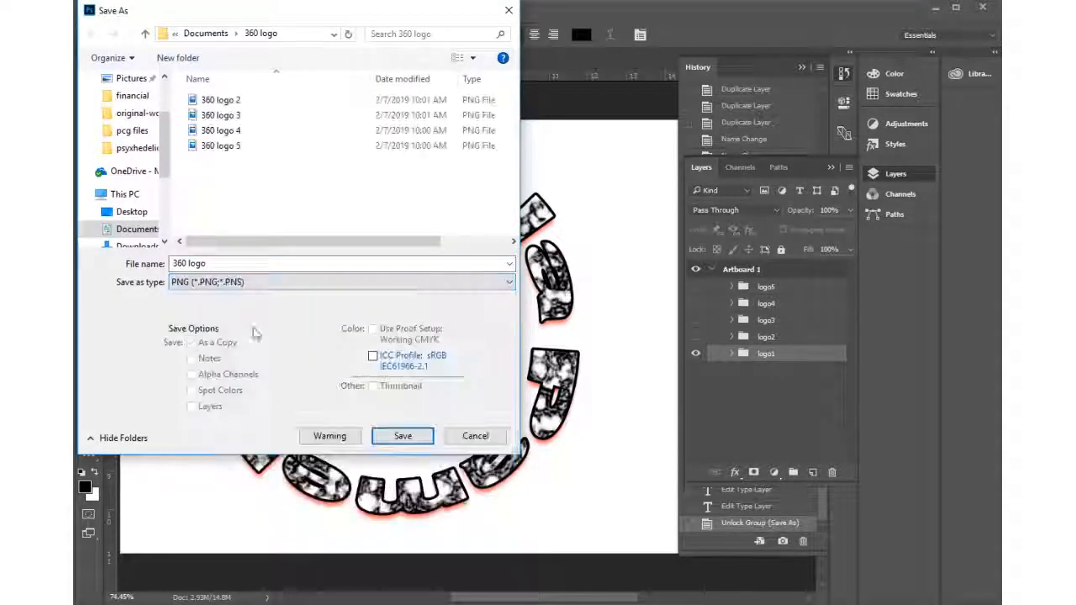
pyautogui.click(221, 262)
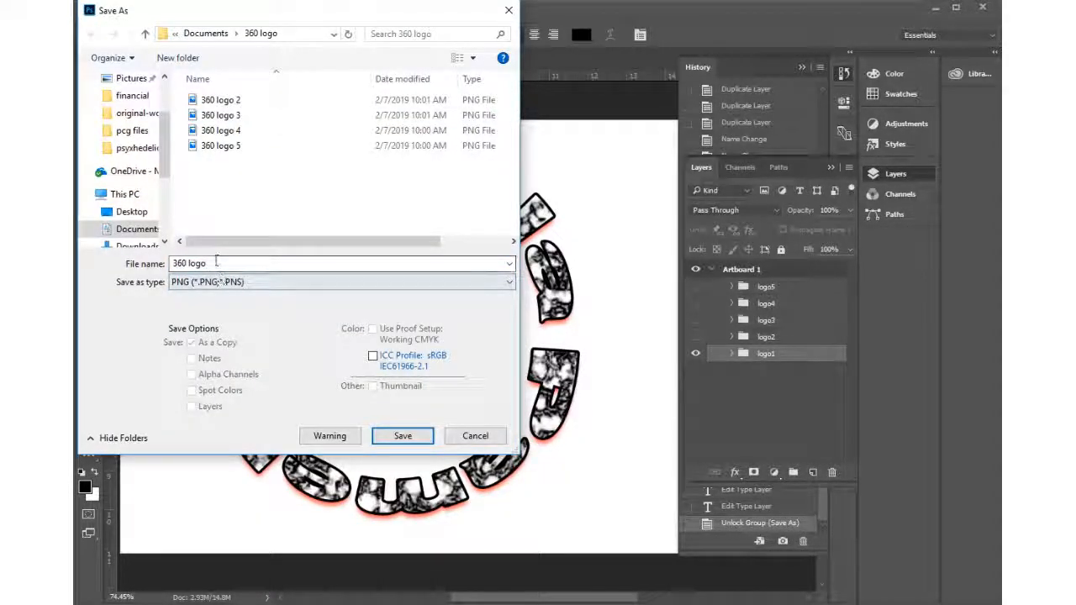
pyautogui.write('1')
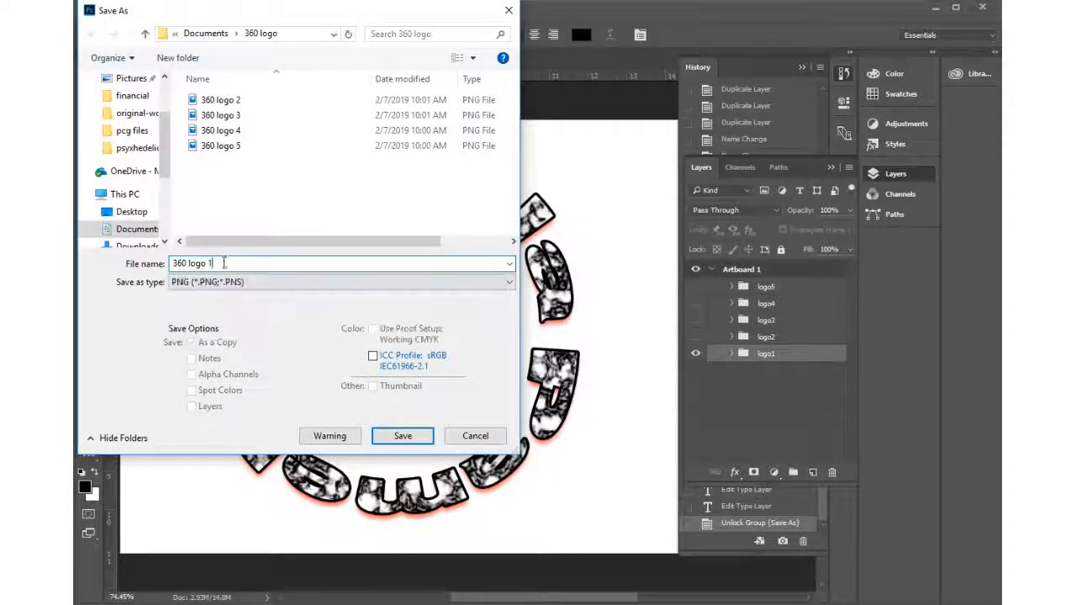
pyautogui.click(403, 437)
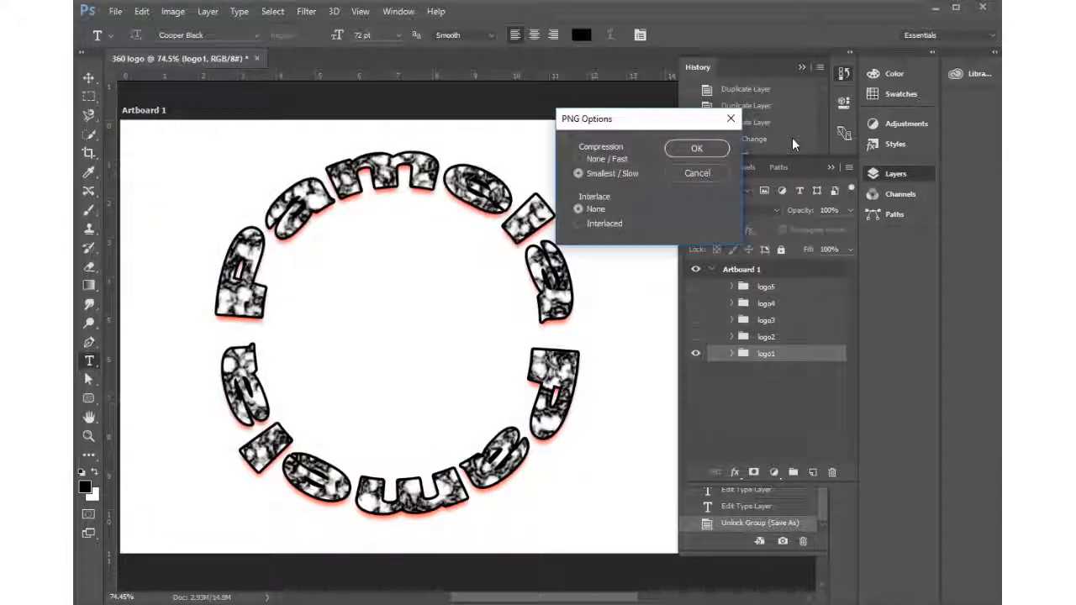
pyautogui.click(698, 148)
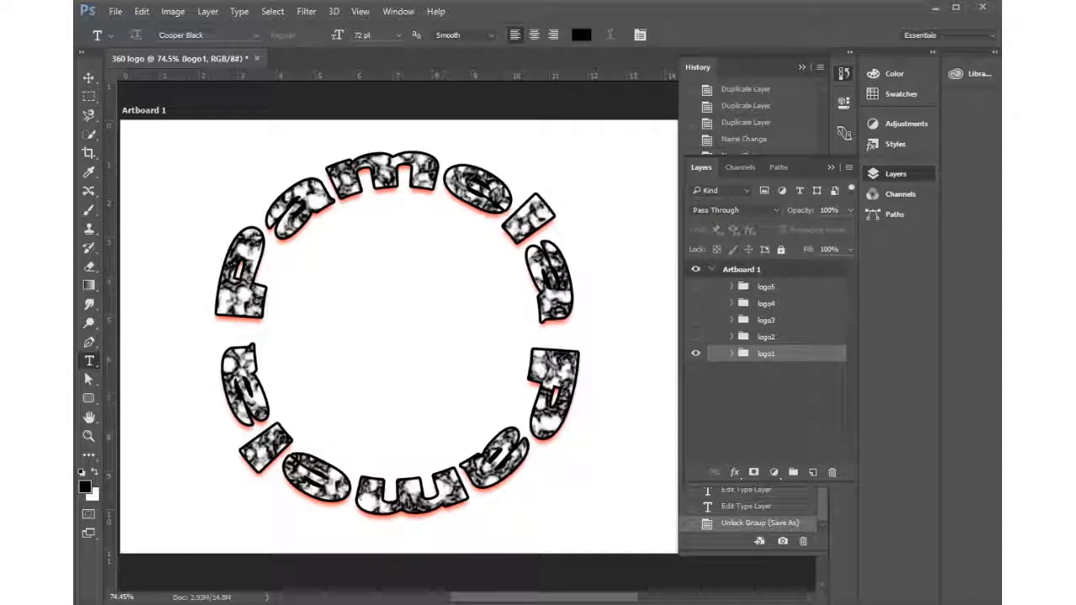
# Switch to File Explorer and open the 360 logo folder in Documents to check the saved PNG files
pyautogui.press('super+e')
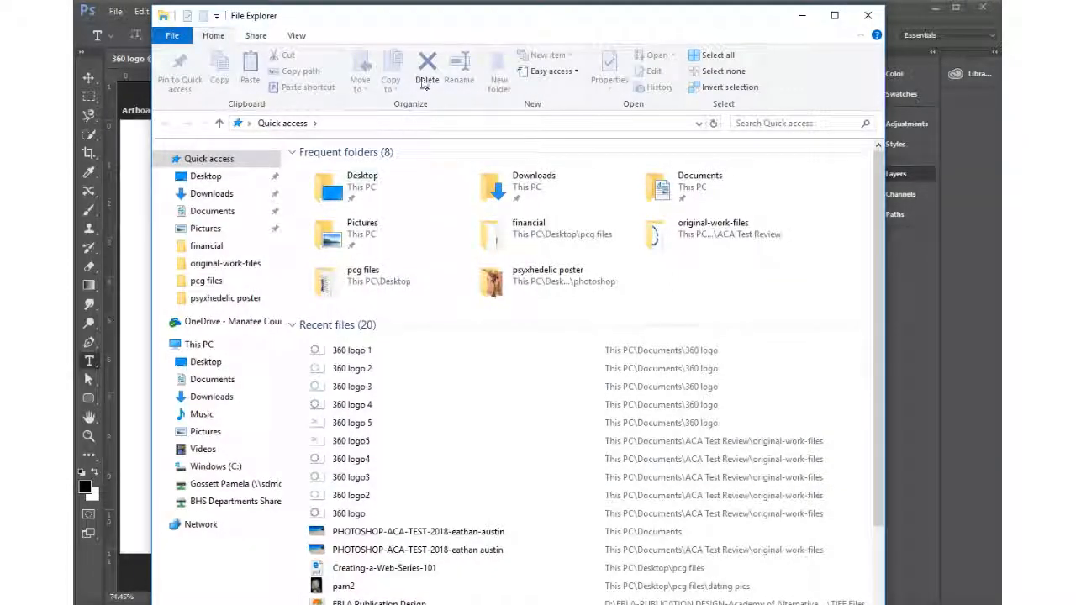
pyautogui.click(210, 212)
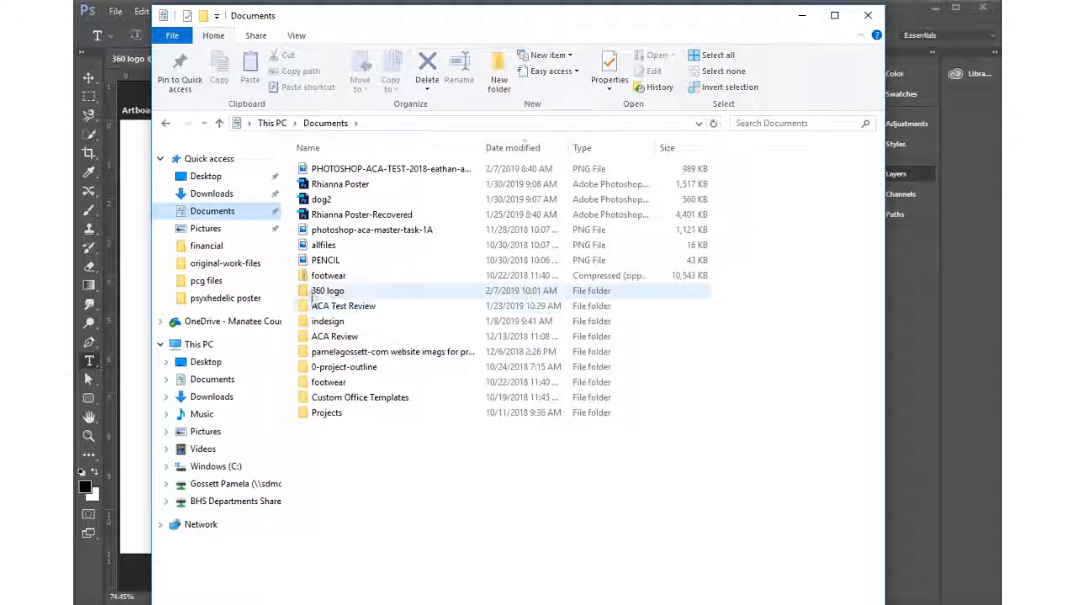
pyautogui.doubleClick(306, 293)
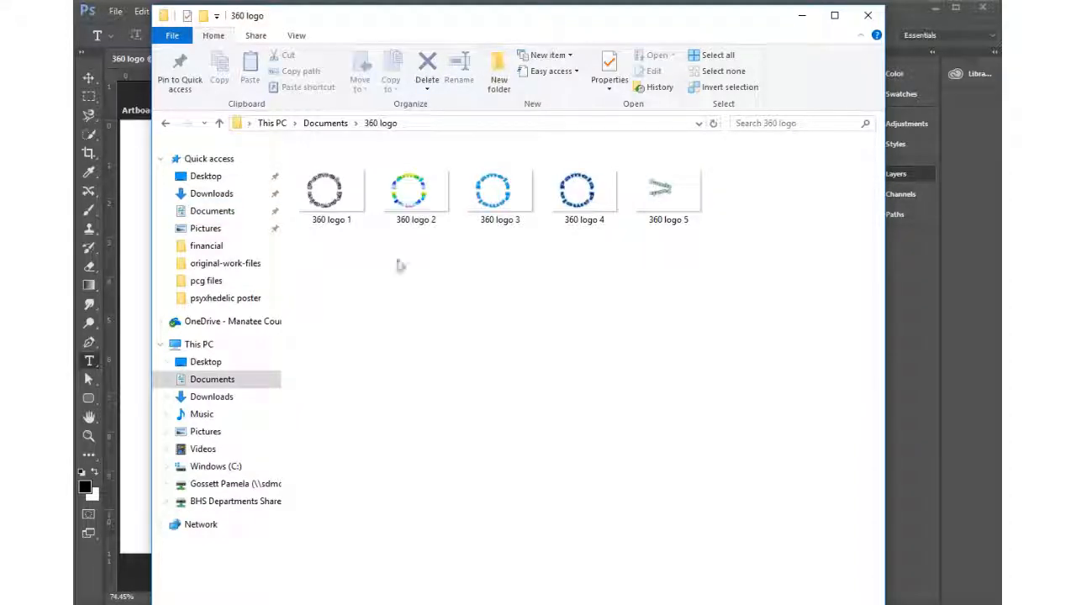